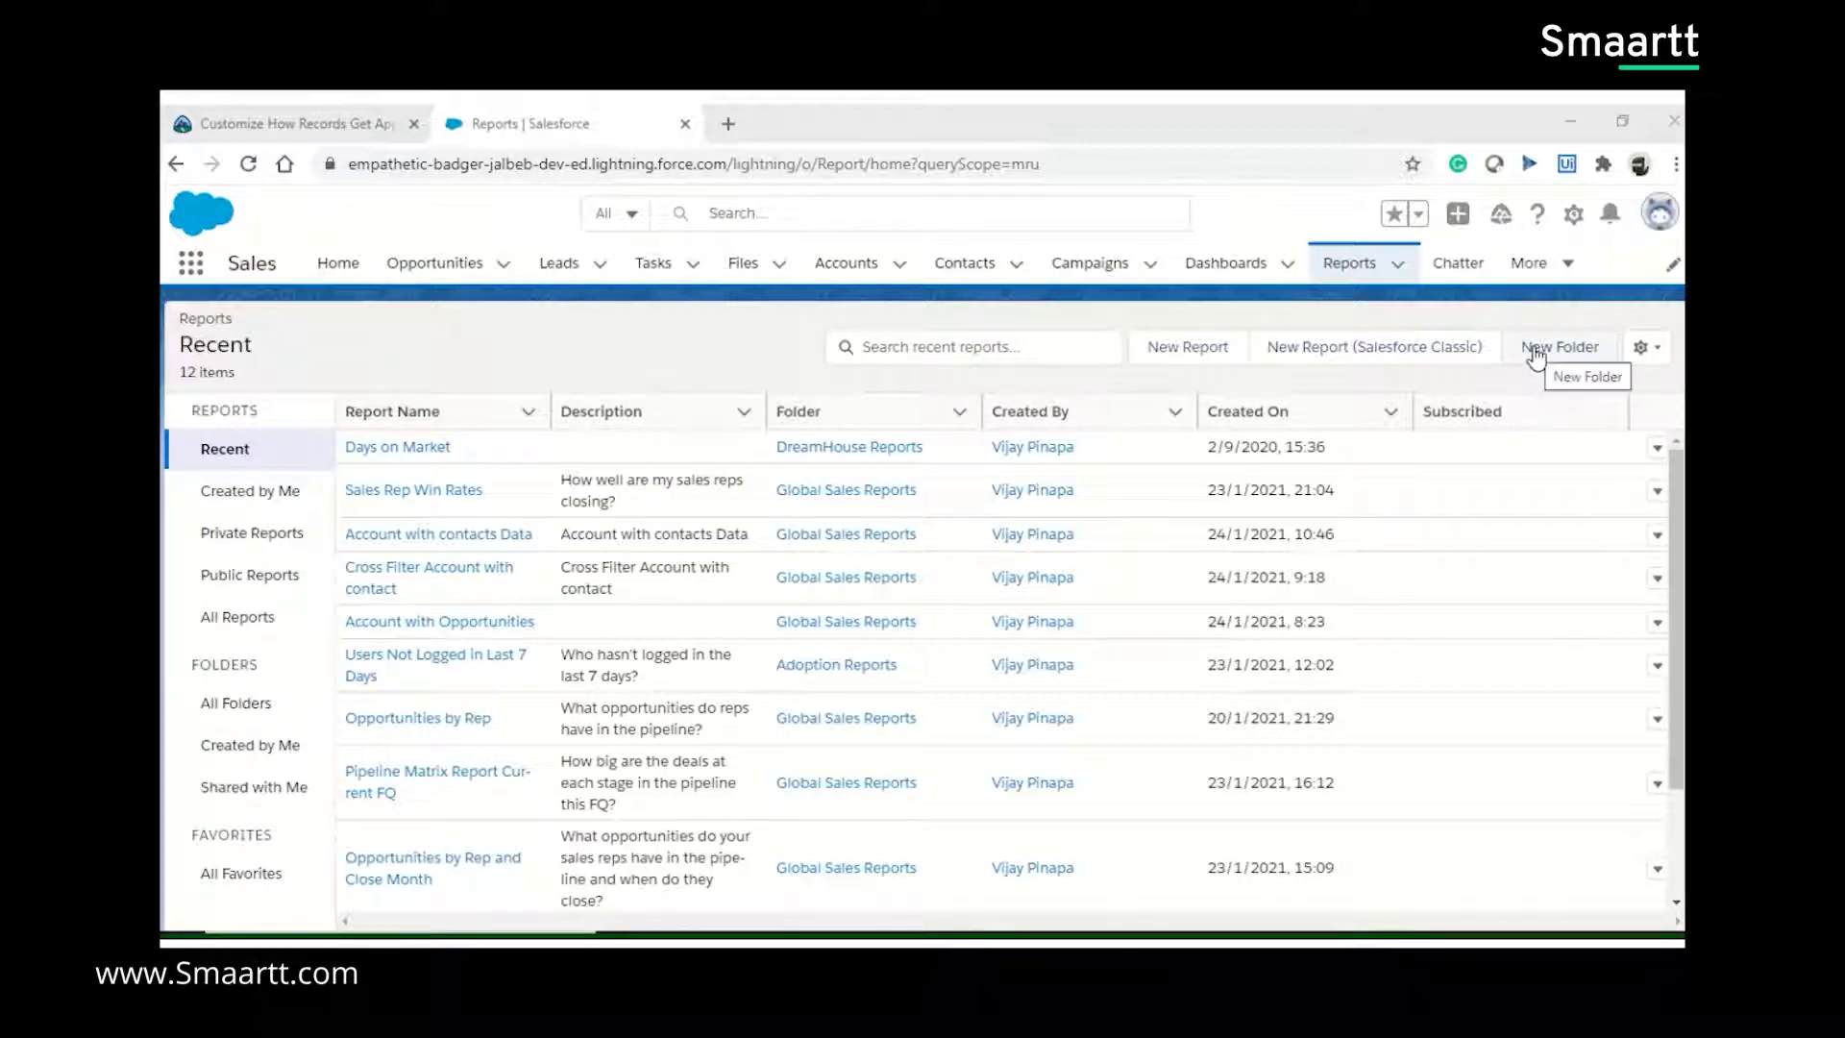
Step: Create a report folder labelled "Sample folder", accepting its generated unique name
{"action": "left_click", "coordinate": [1348, 273]}
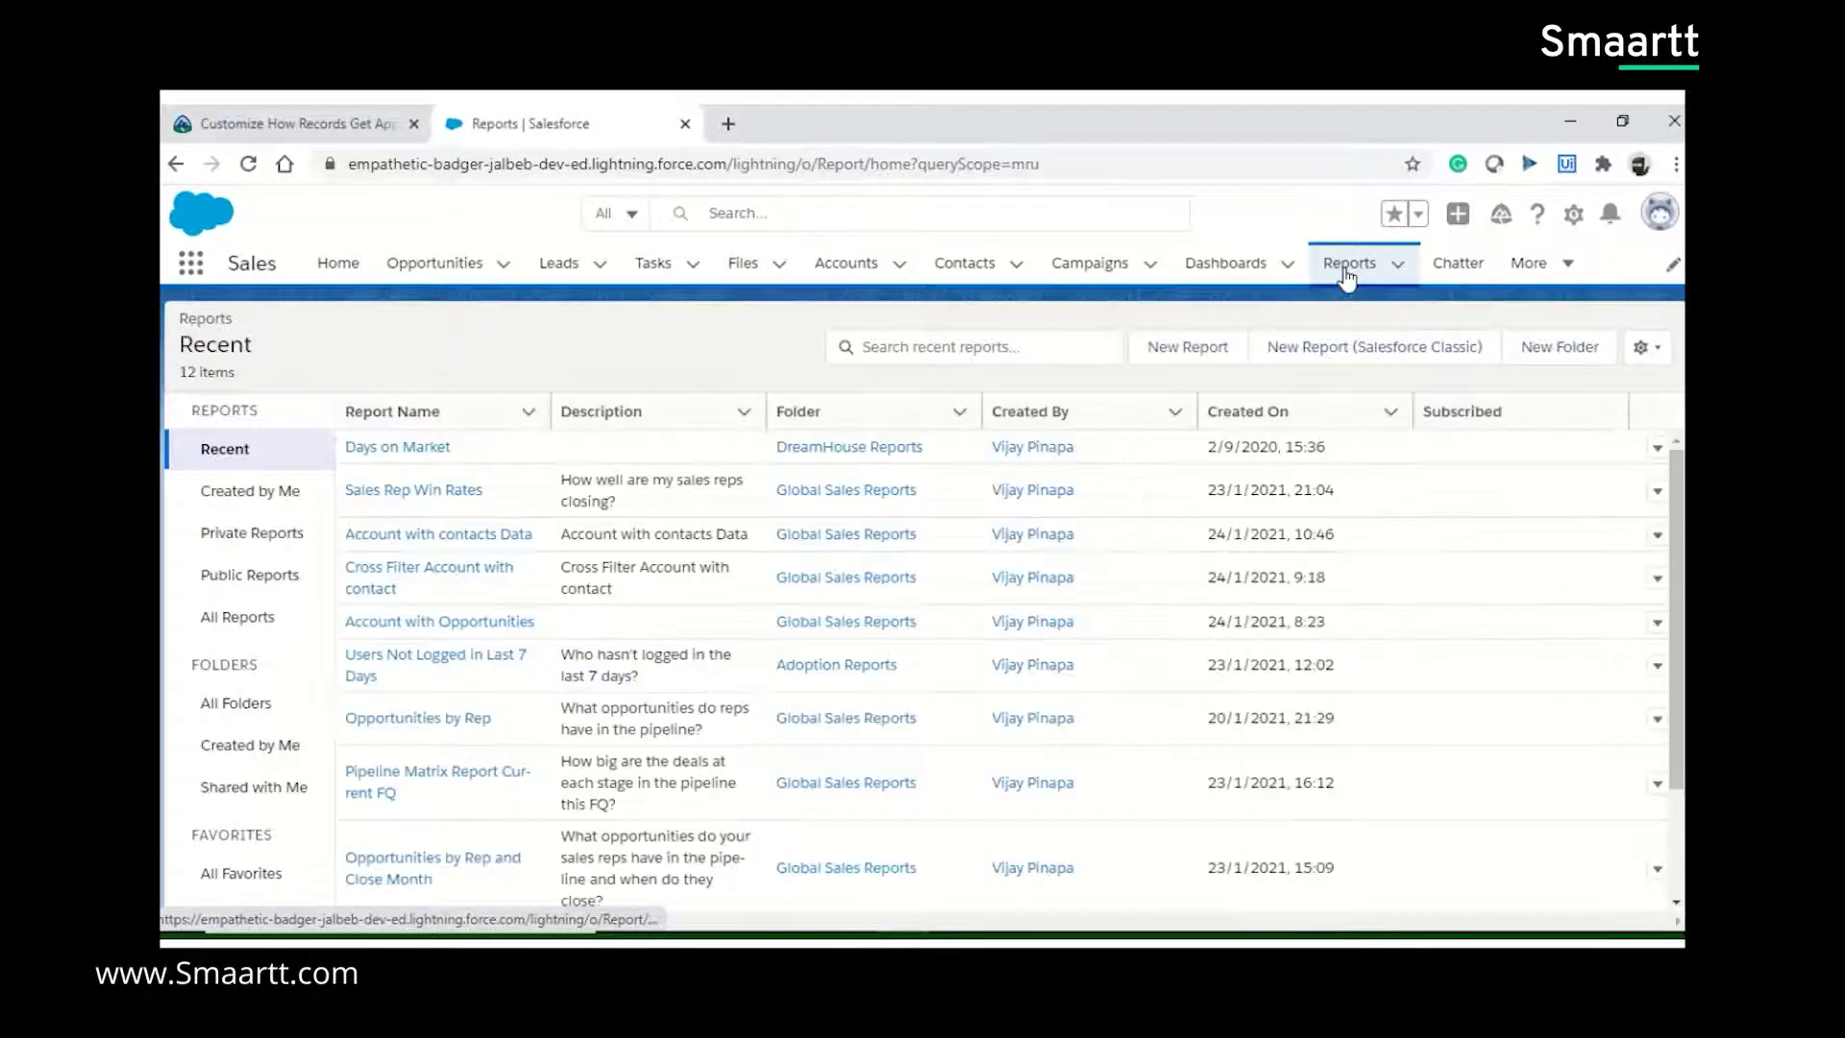
{"action": "left_click", "coordinate": [1570, 357]}
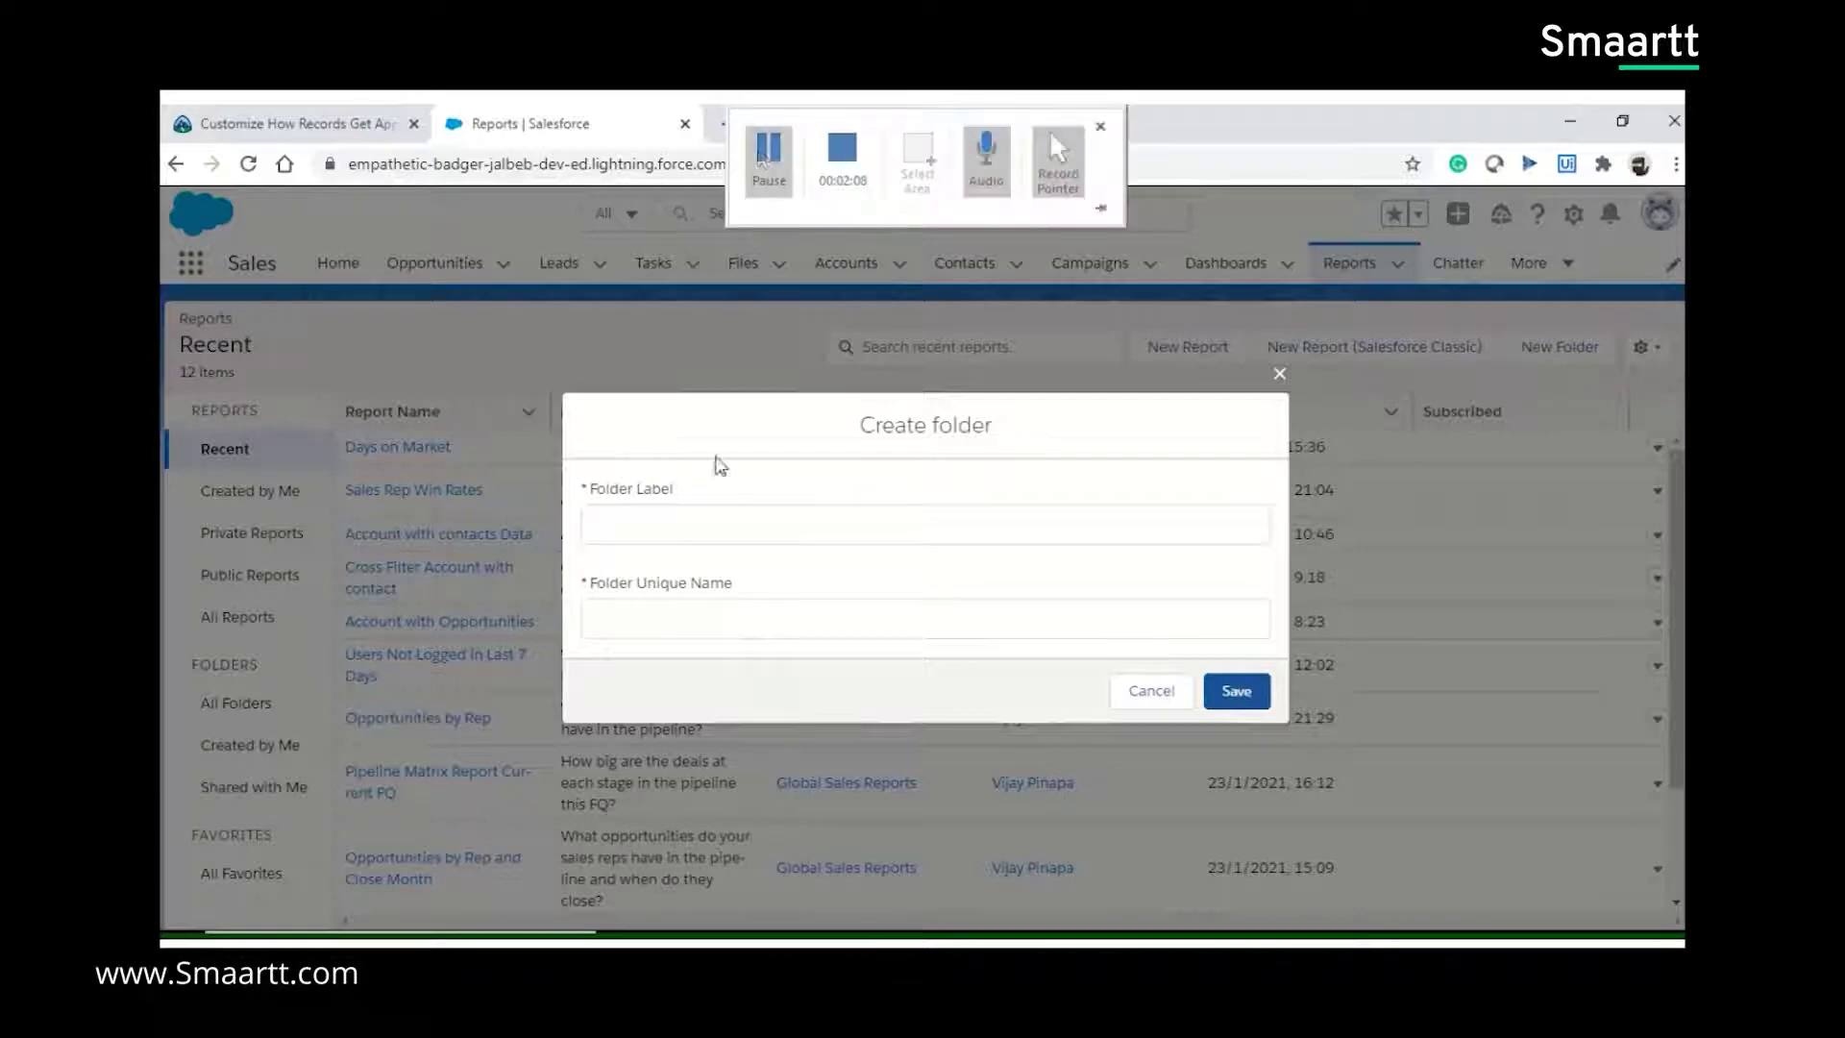
{"action": "left_click", "coordinate": [685, 517]}
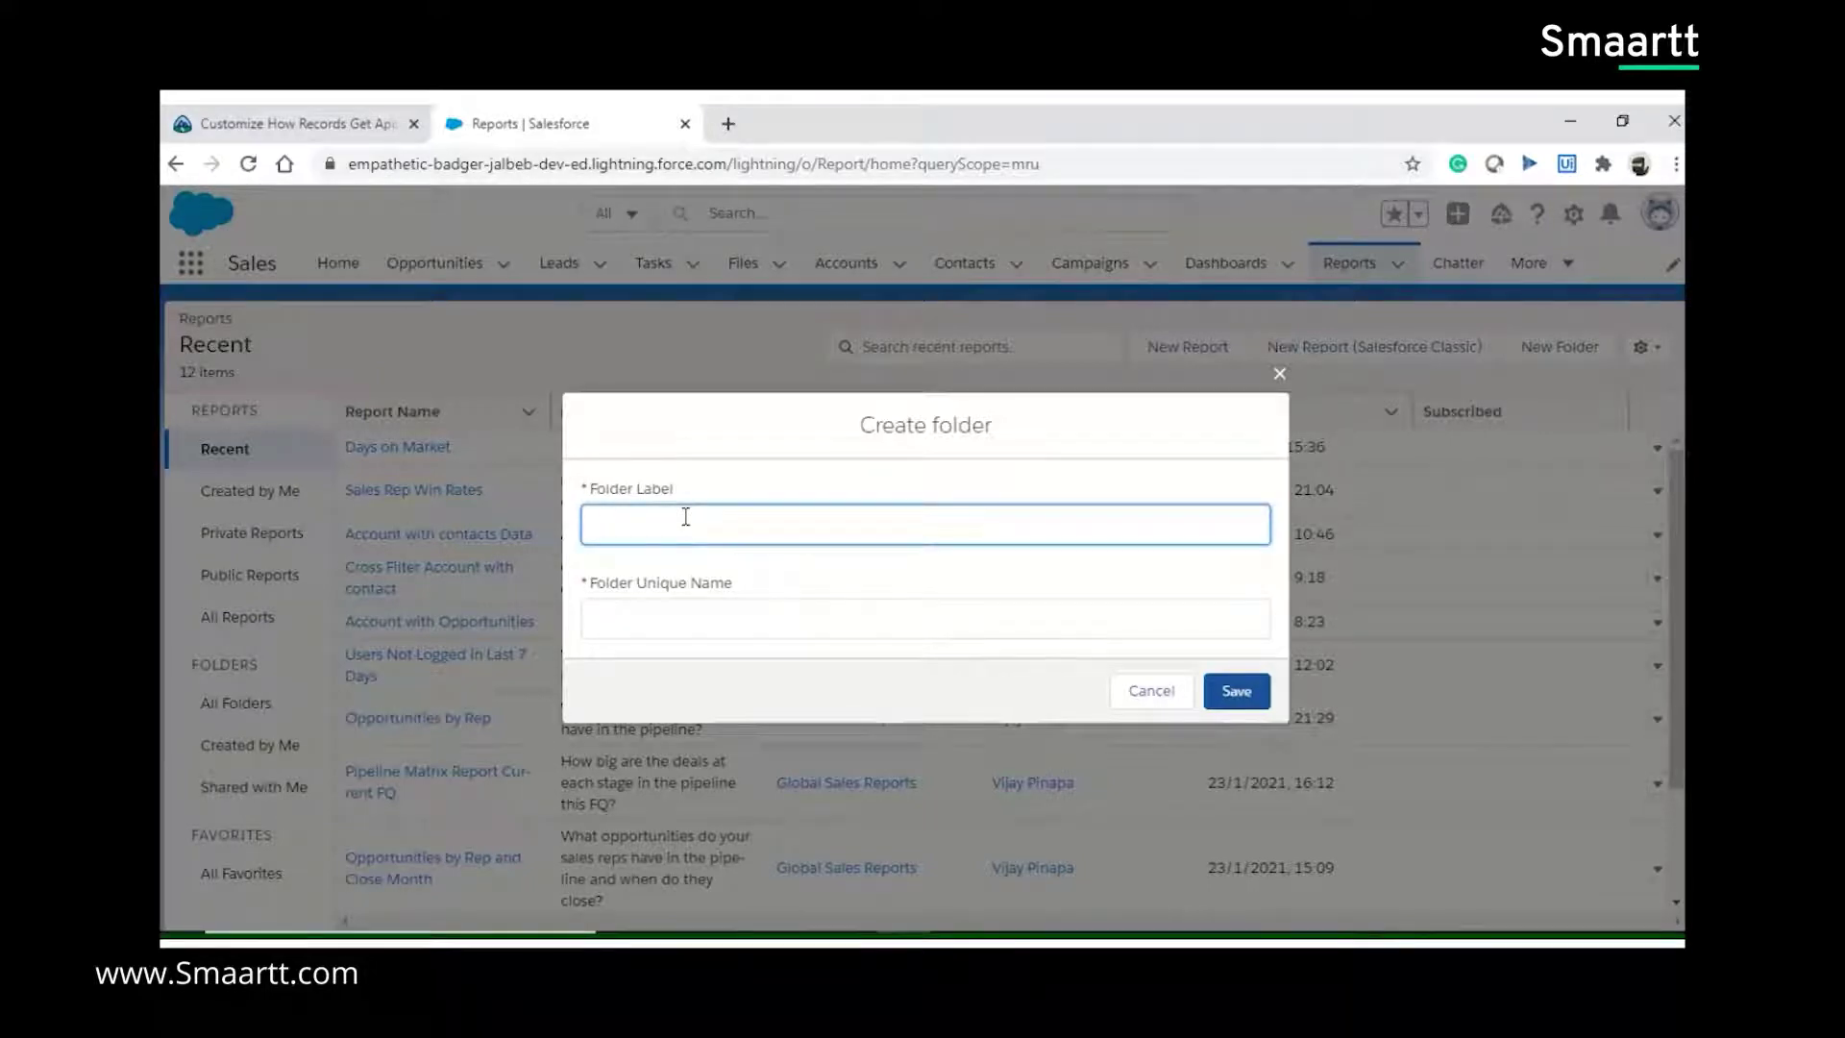
{"action": "type", "text": "Sample folder"}
{"action": "left_click", "coordinate": [704, 620]}
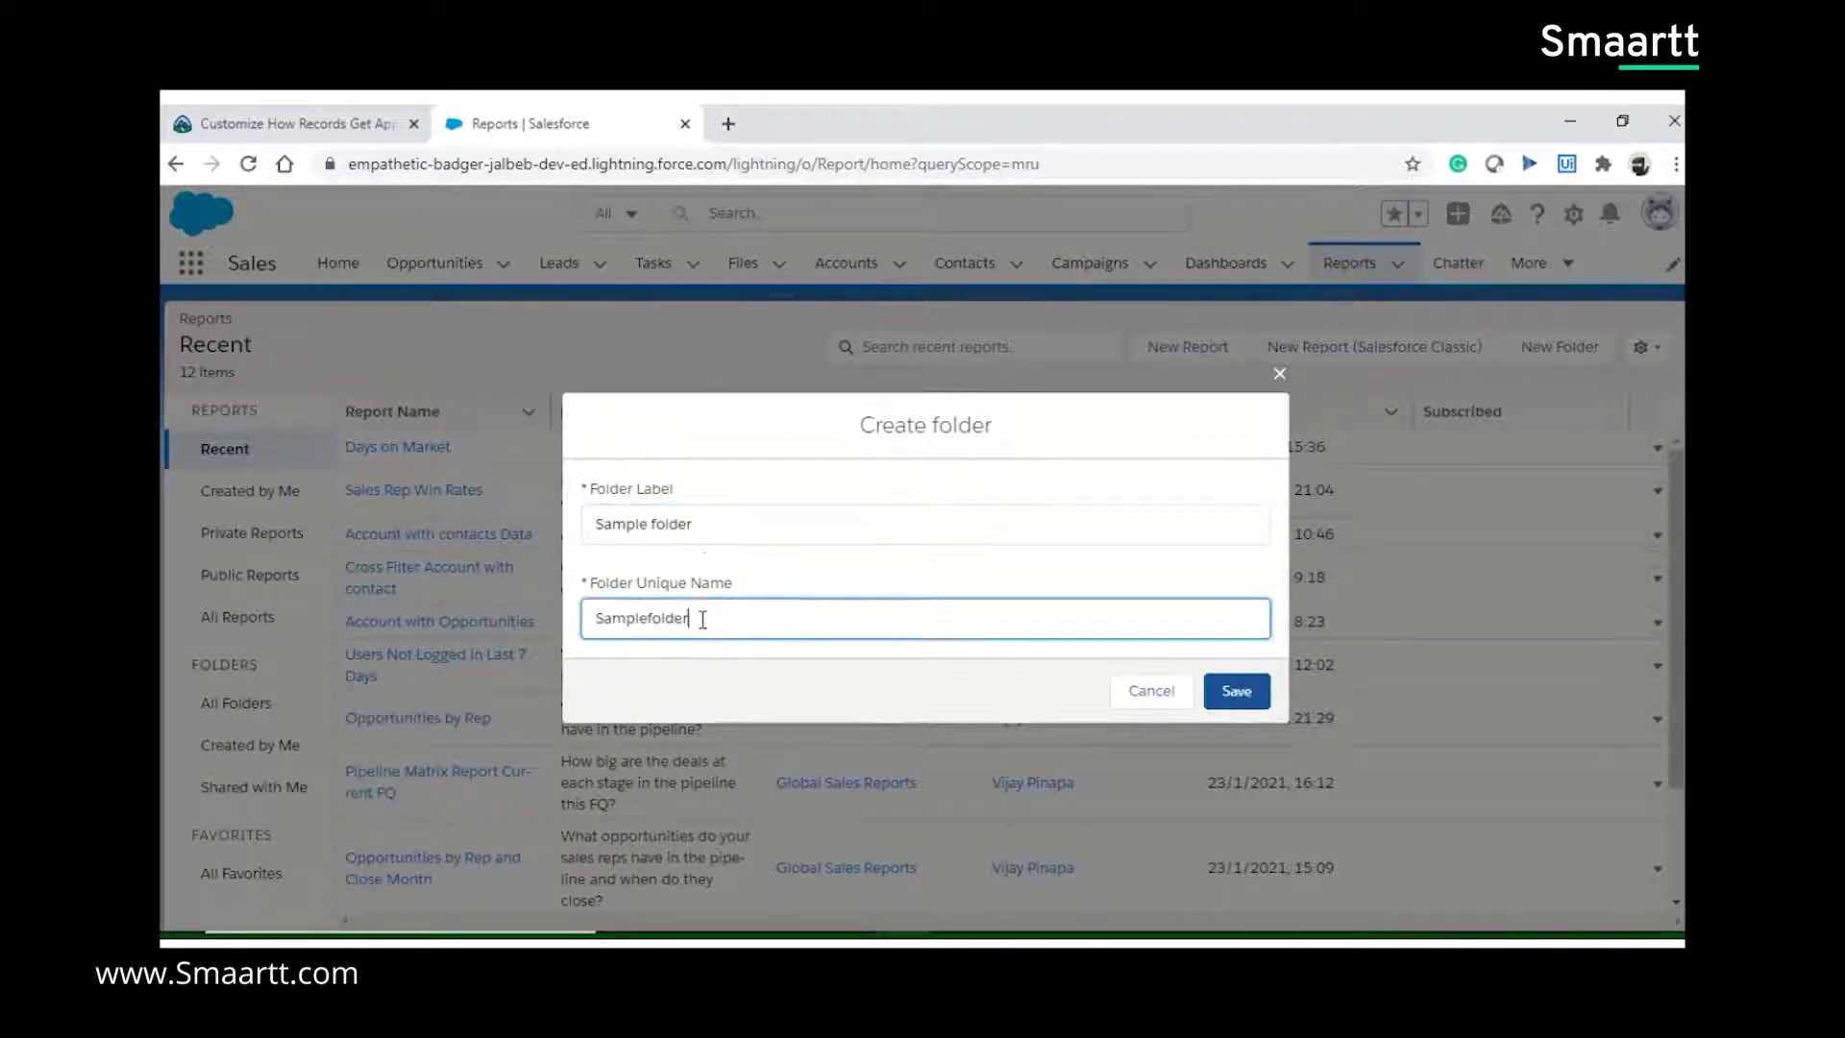
{"action": "left_click", "coordinate": [1234, 694]}
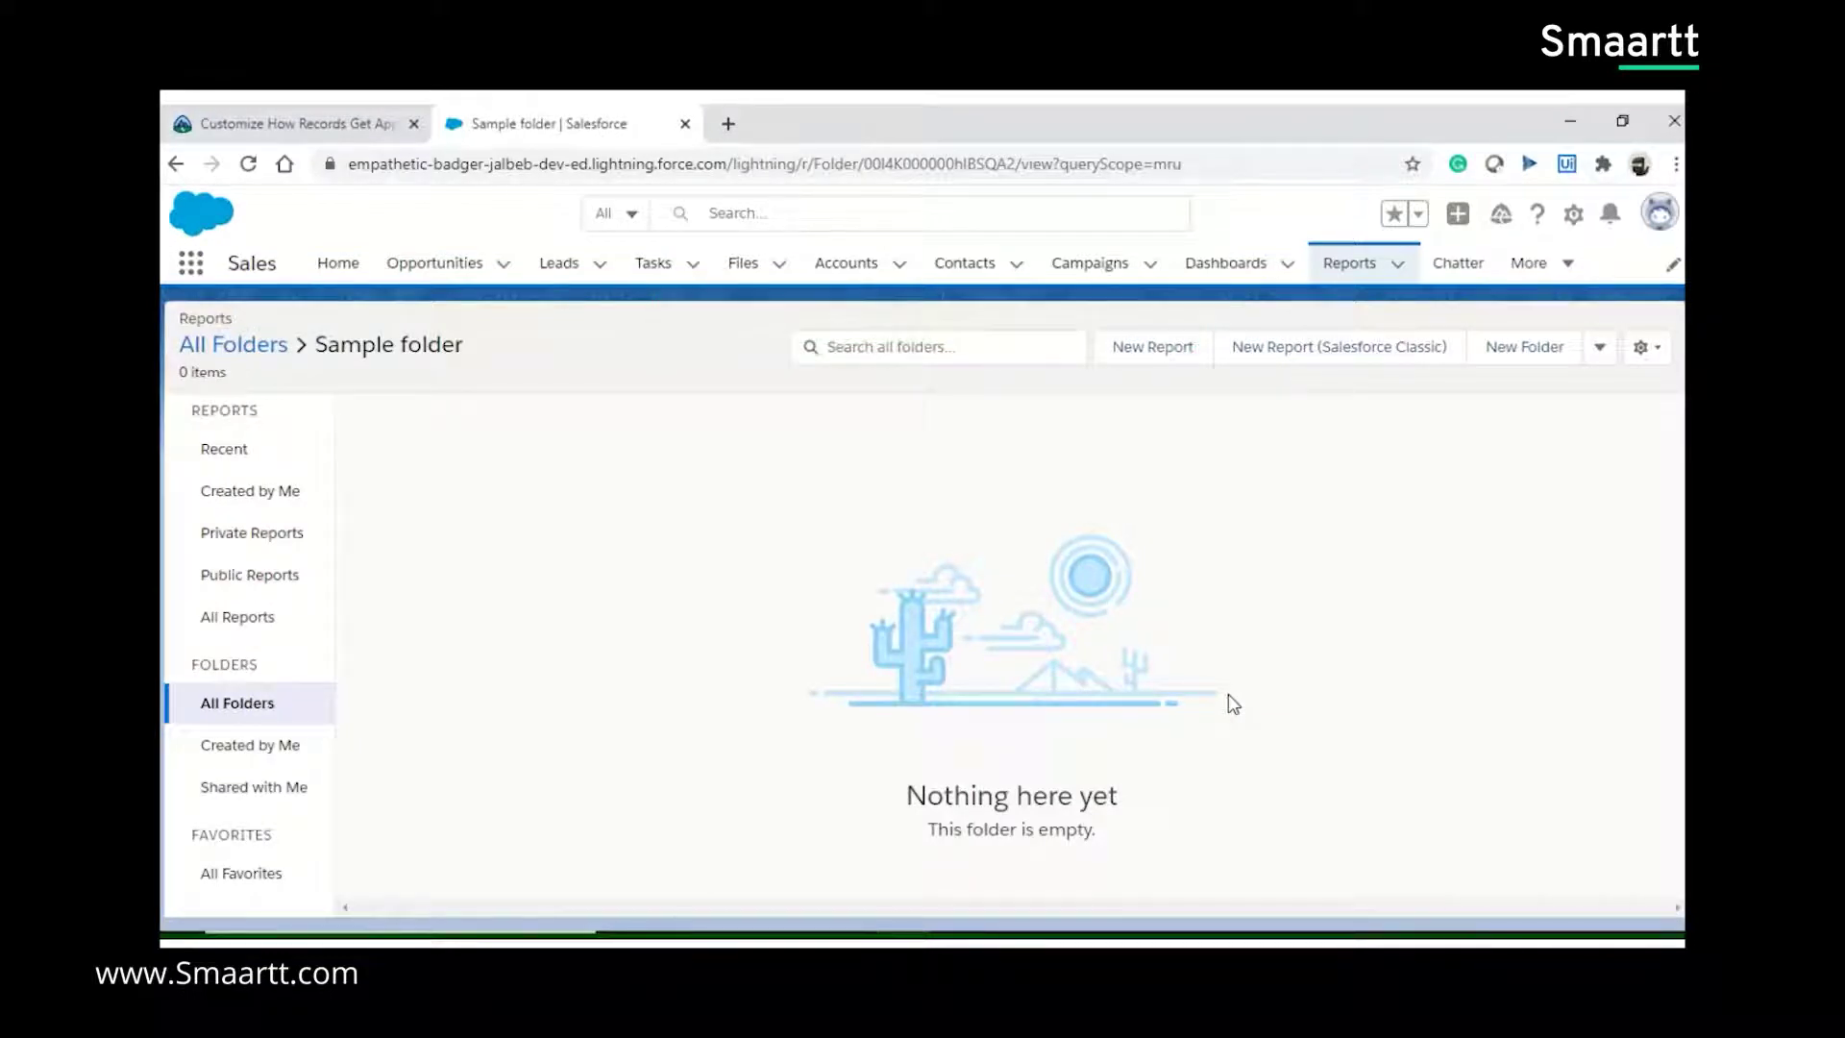
Step: Start a new report from Sample folder using the Opportunities report type in the Opportunities category
{"action": "left_click", "coordinate": [1159, 343]}
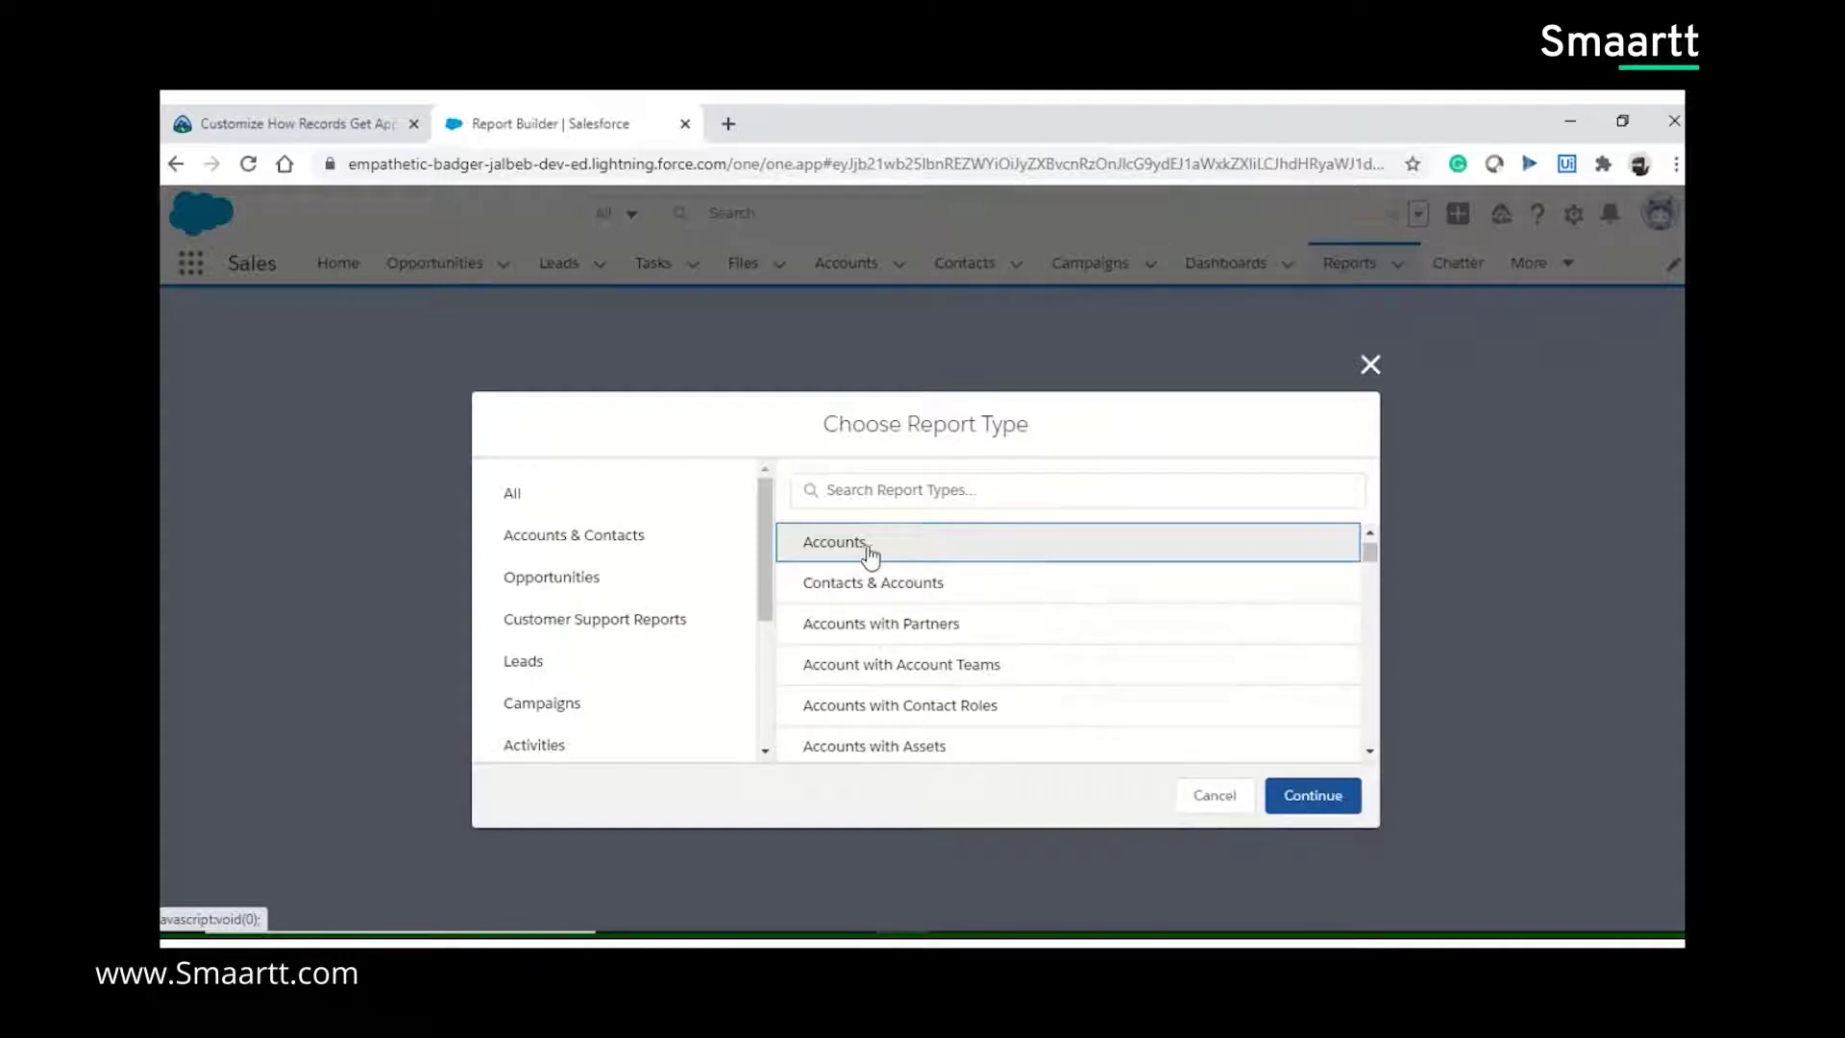
{"action": "left_click", "coordinate": [893, 498]}
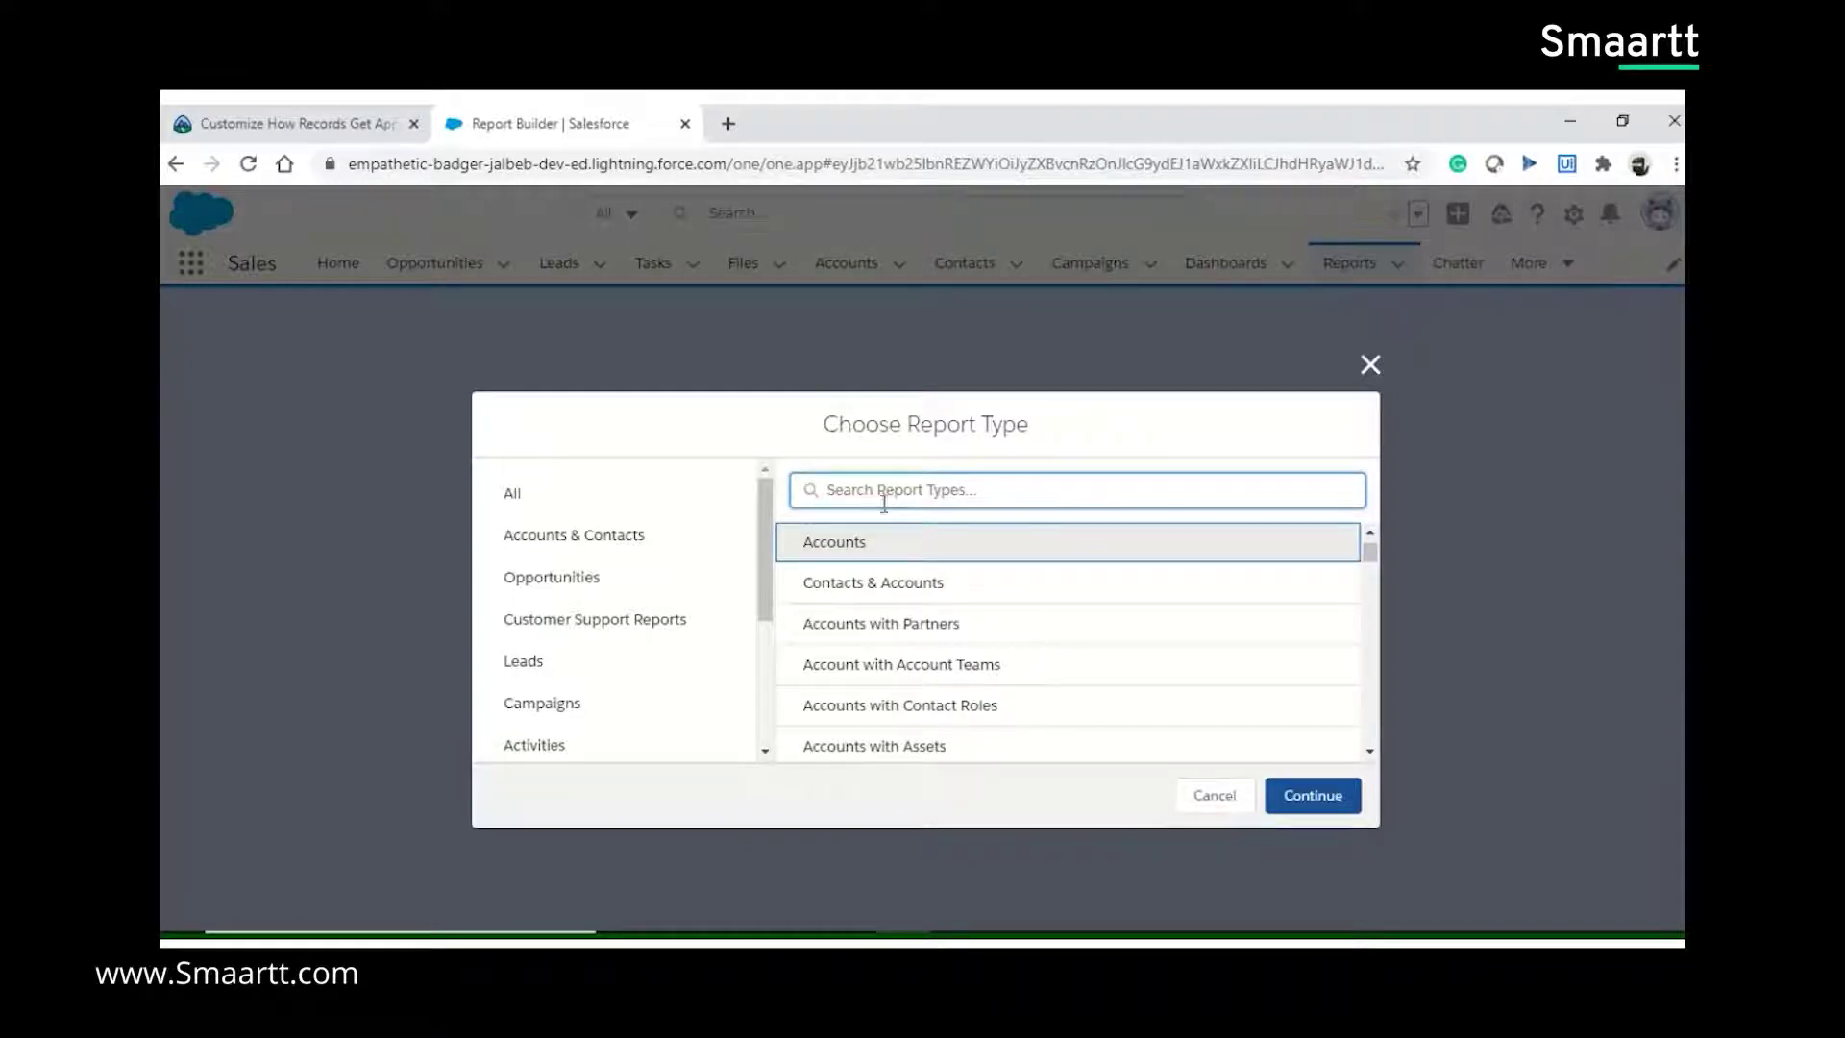
{"action": "left_click", "coordinate": [550, 577]}
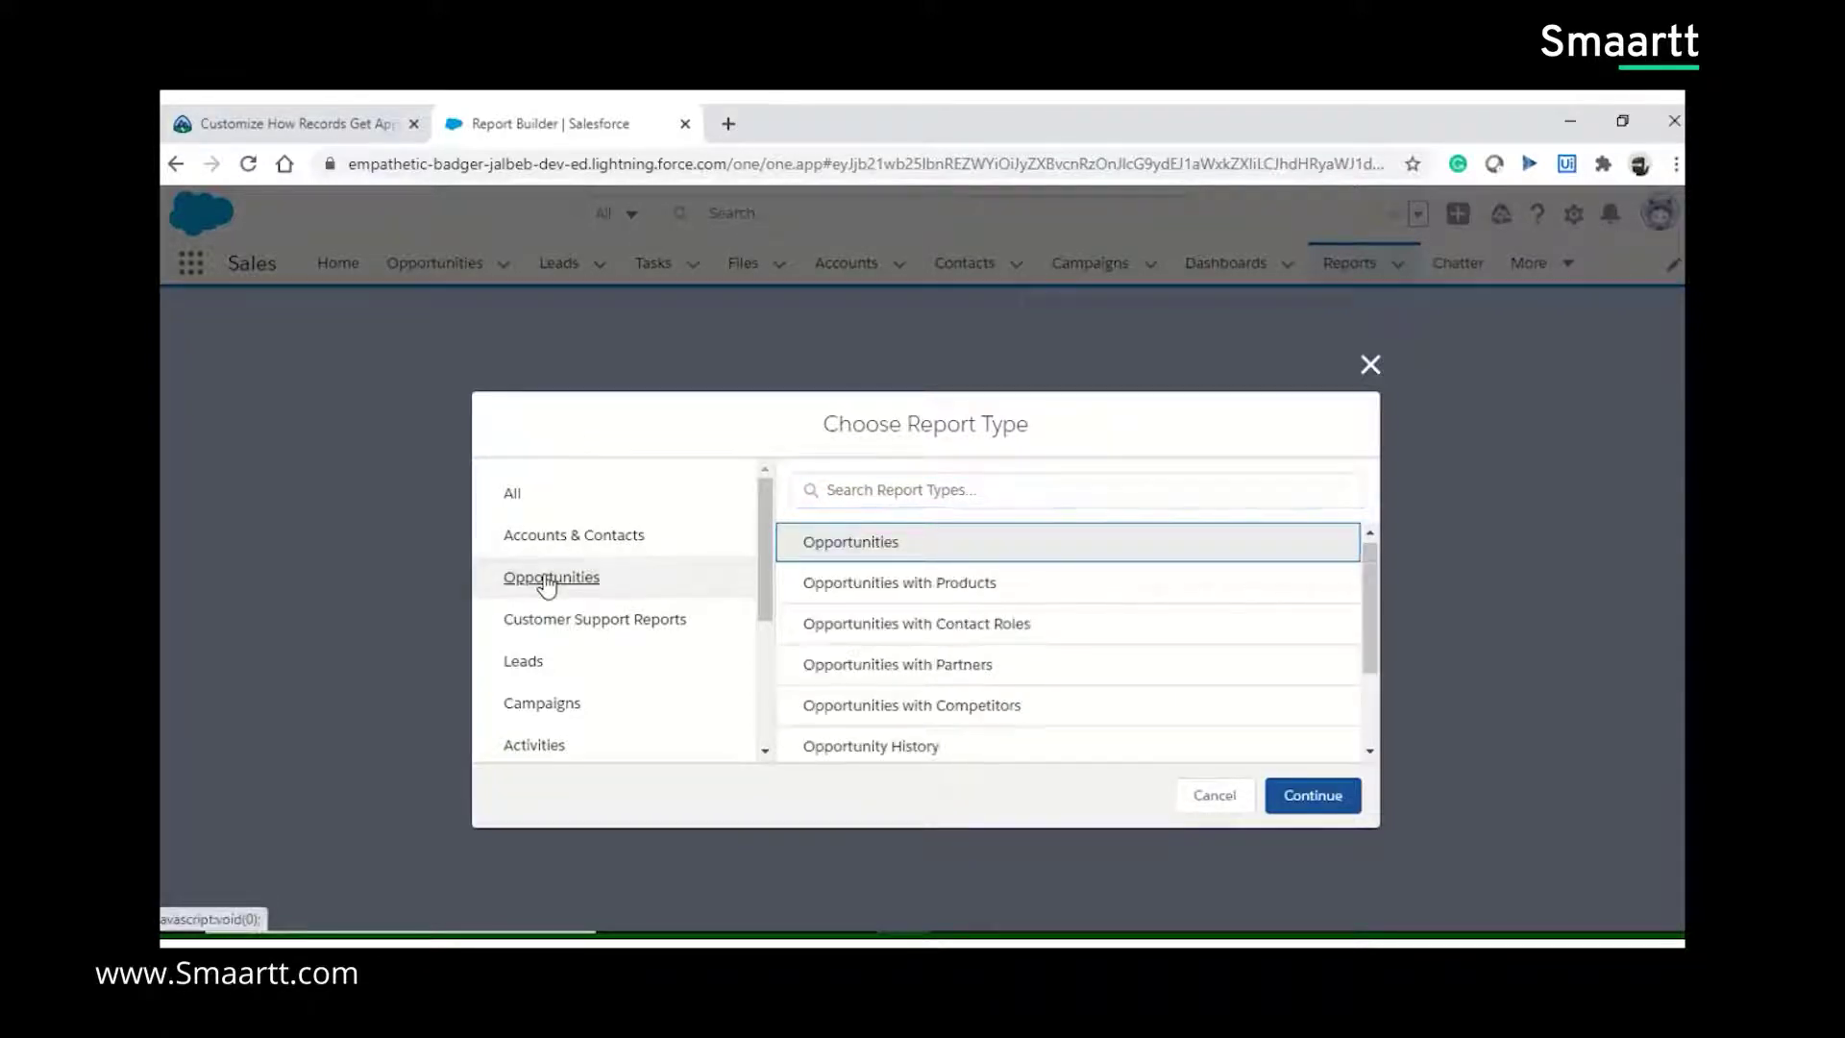
{"action": "left_click", "coordinate": [1316, 796]}
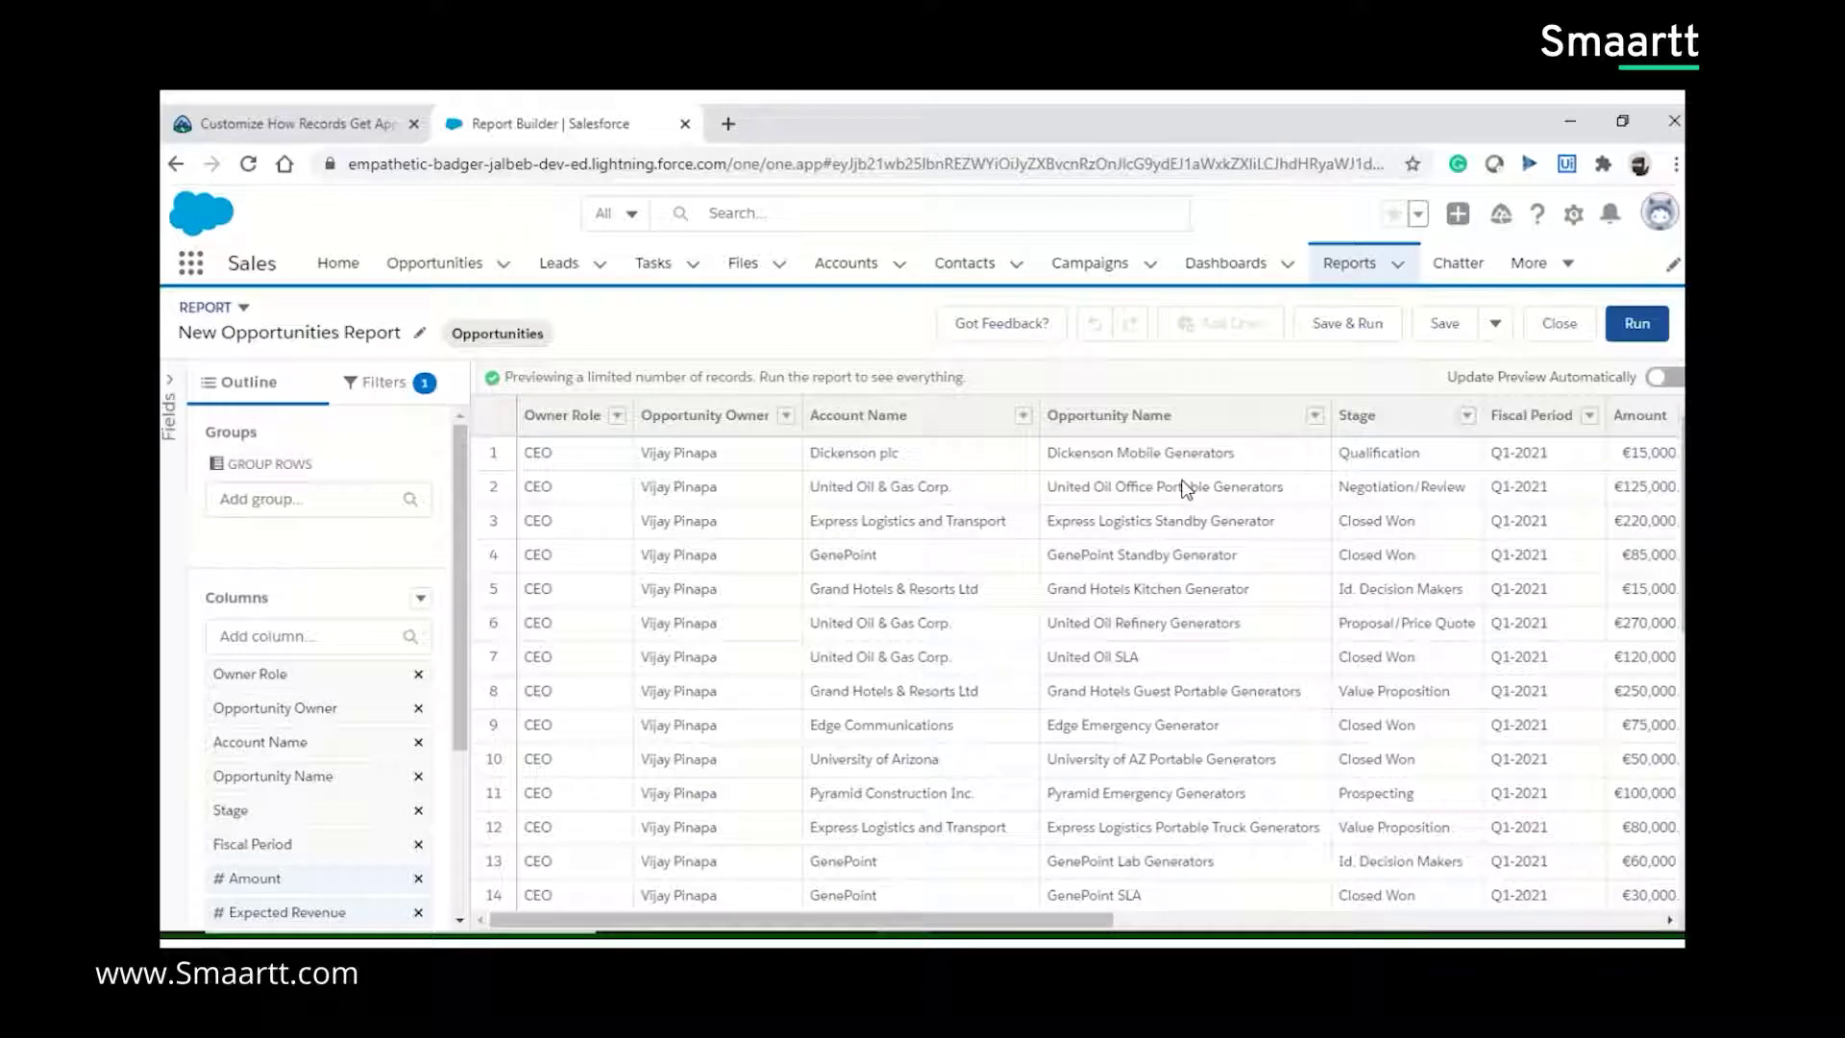
Step: Begin saving the new opportunities report, naming it "Sample Report" and accepting a generated unique name
{"action": "left_click", "coordinate": [419, 336]}
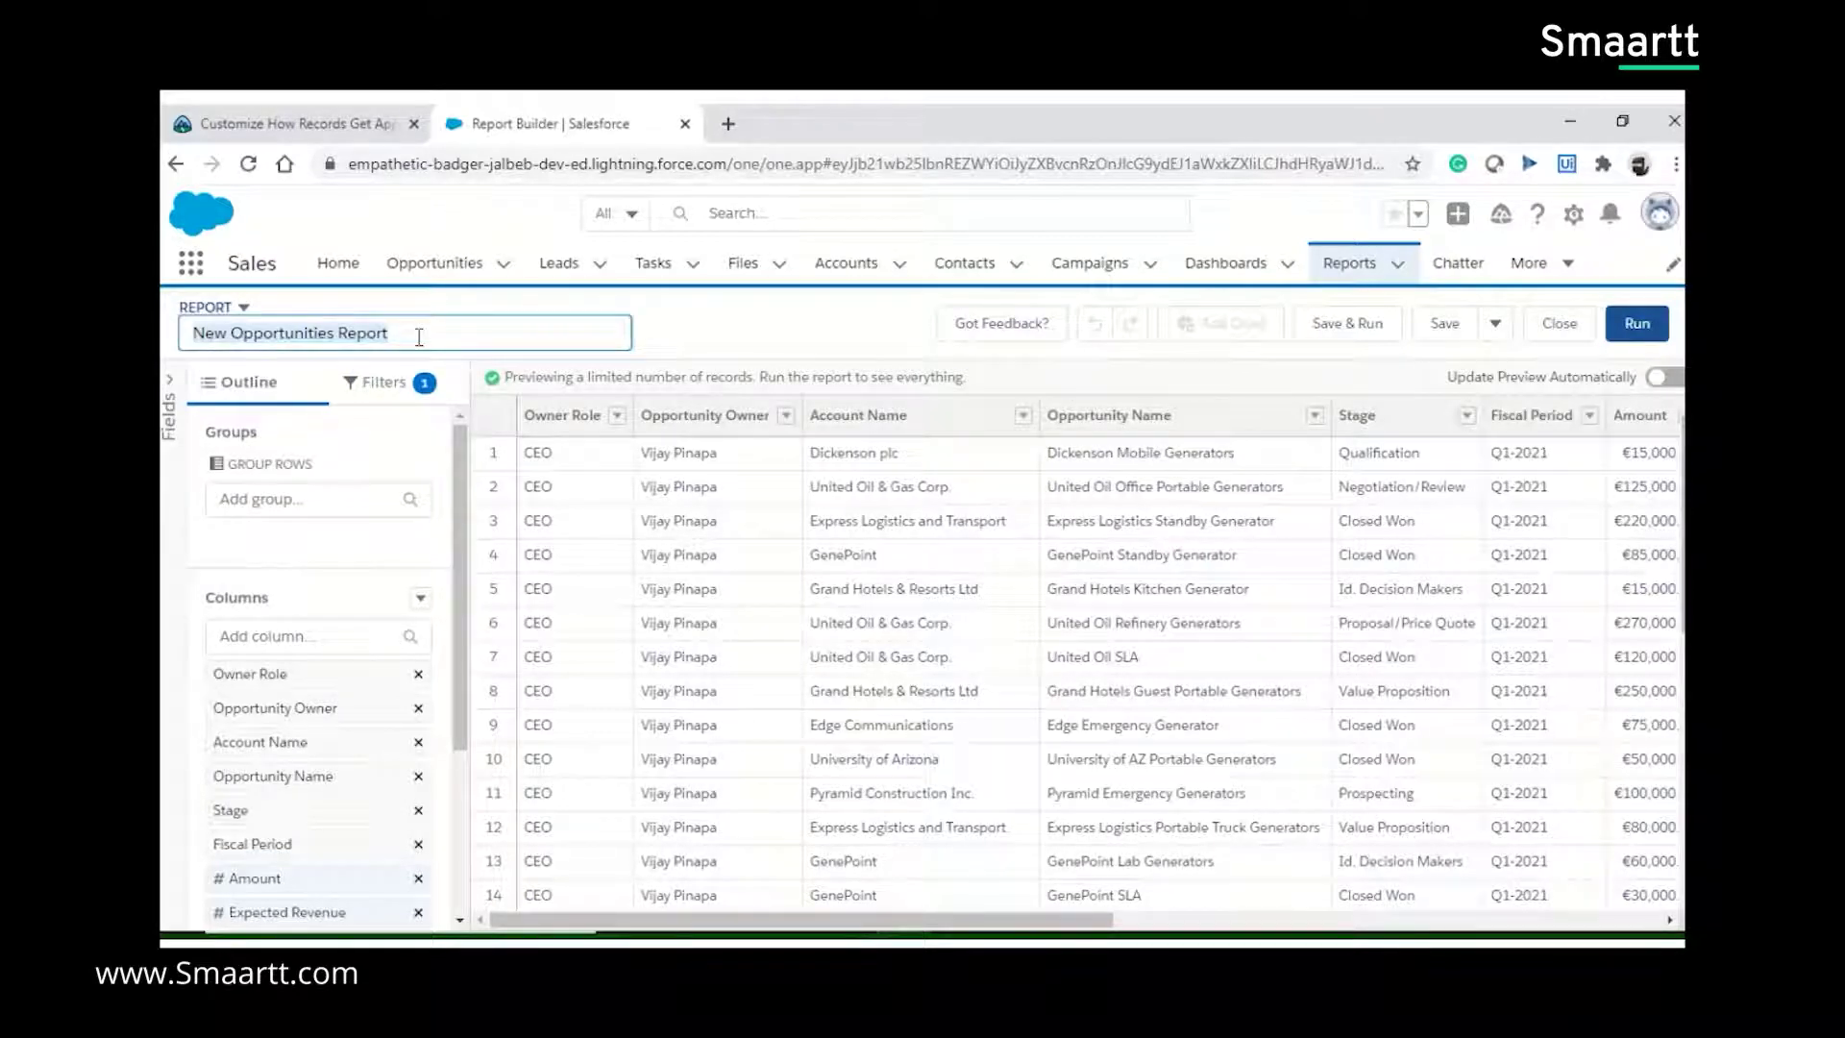
{"action": "left_click", "coordinate": [786, 332]}
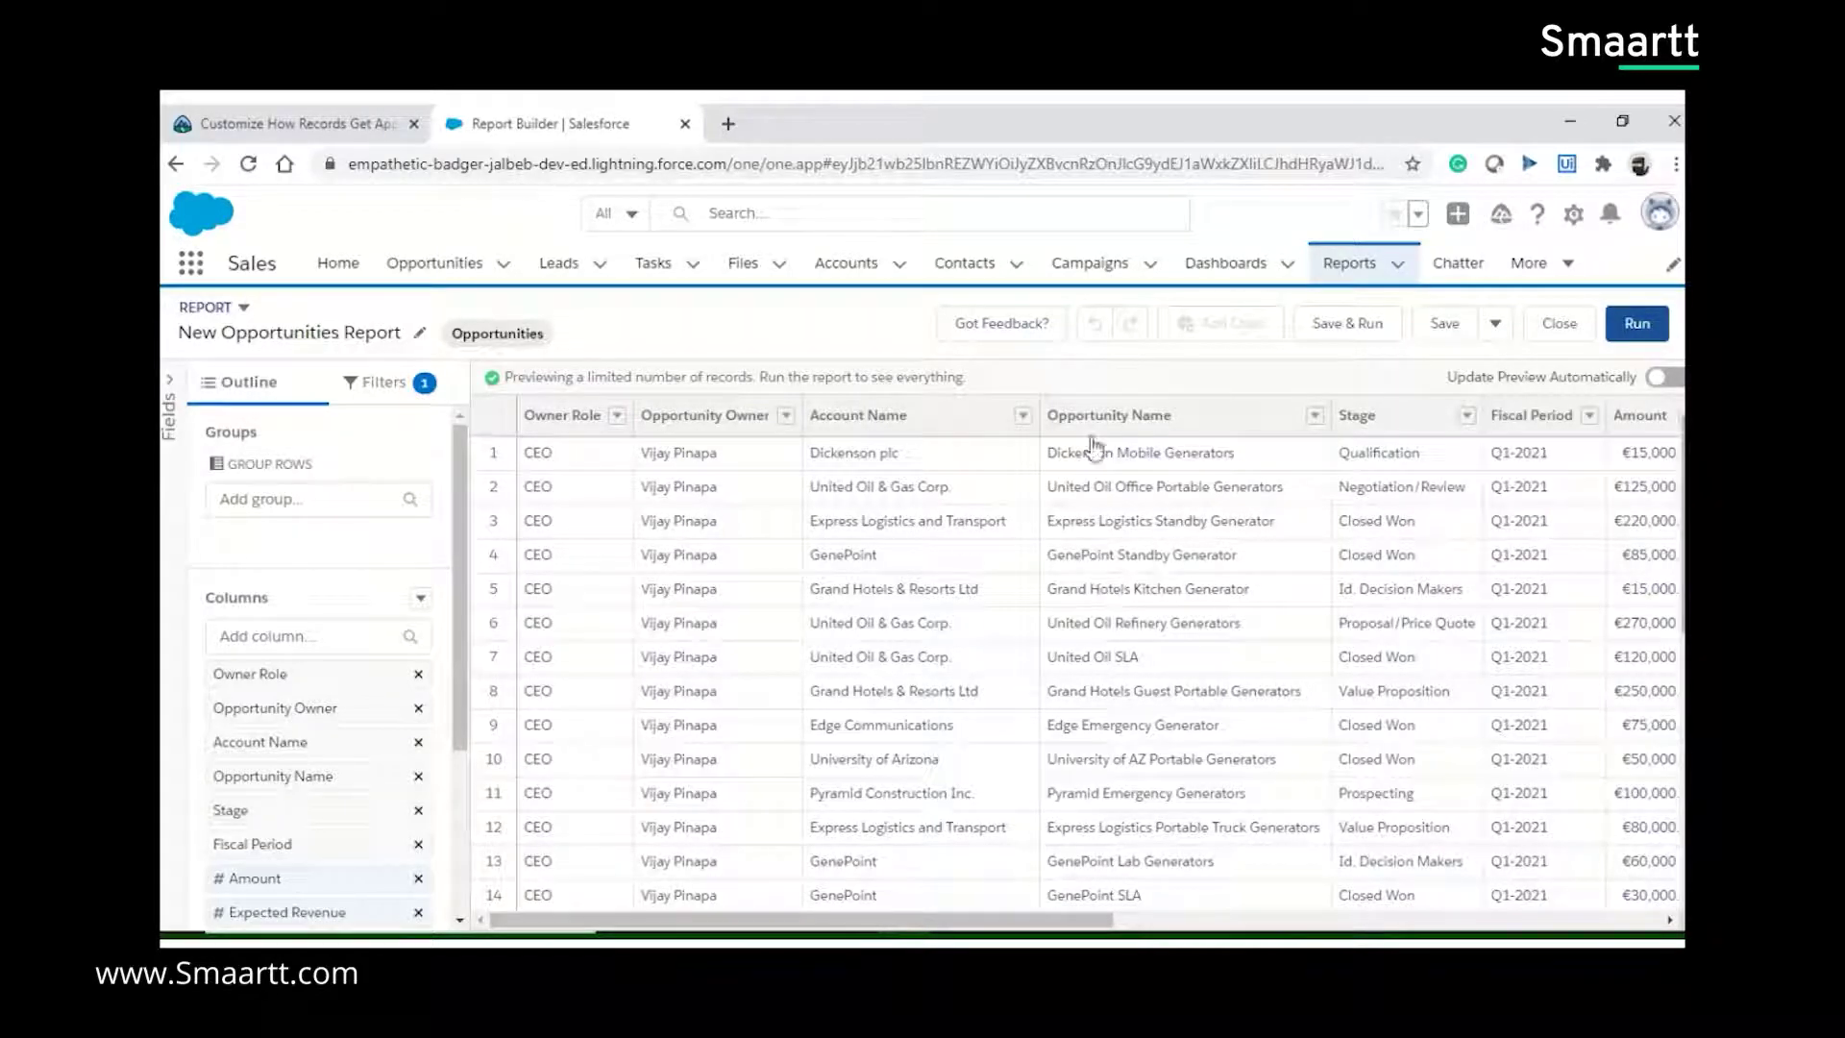
{"action": "left_click", "coordinate": [1438, 325]}
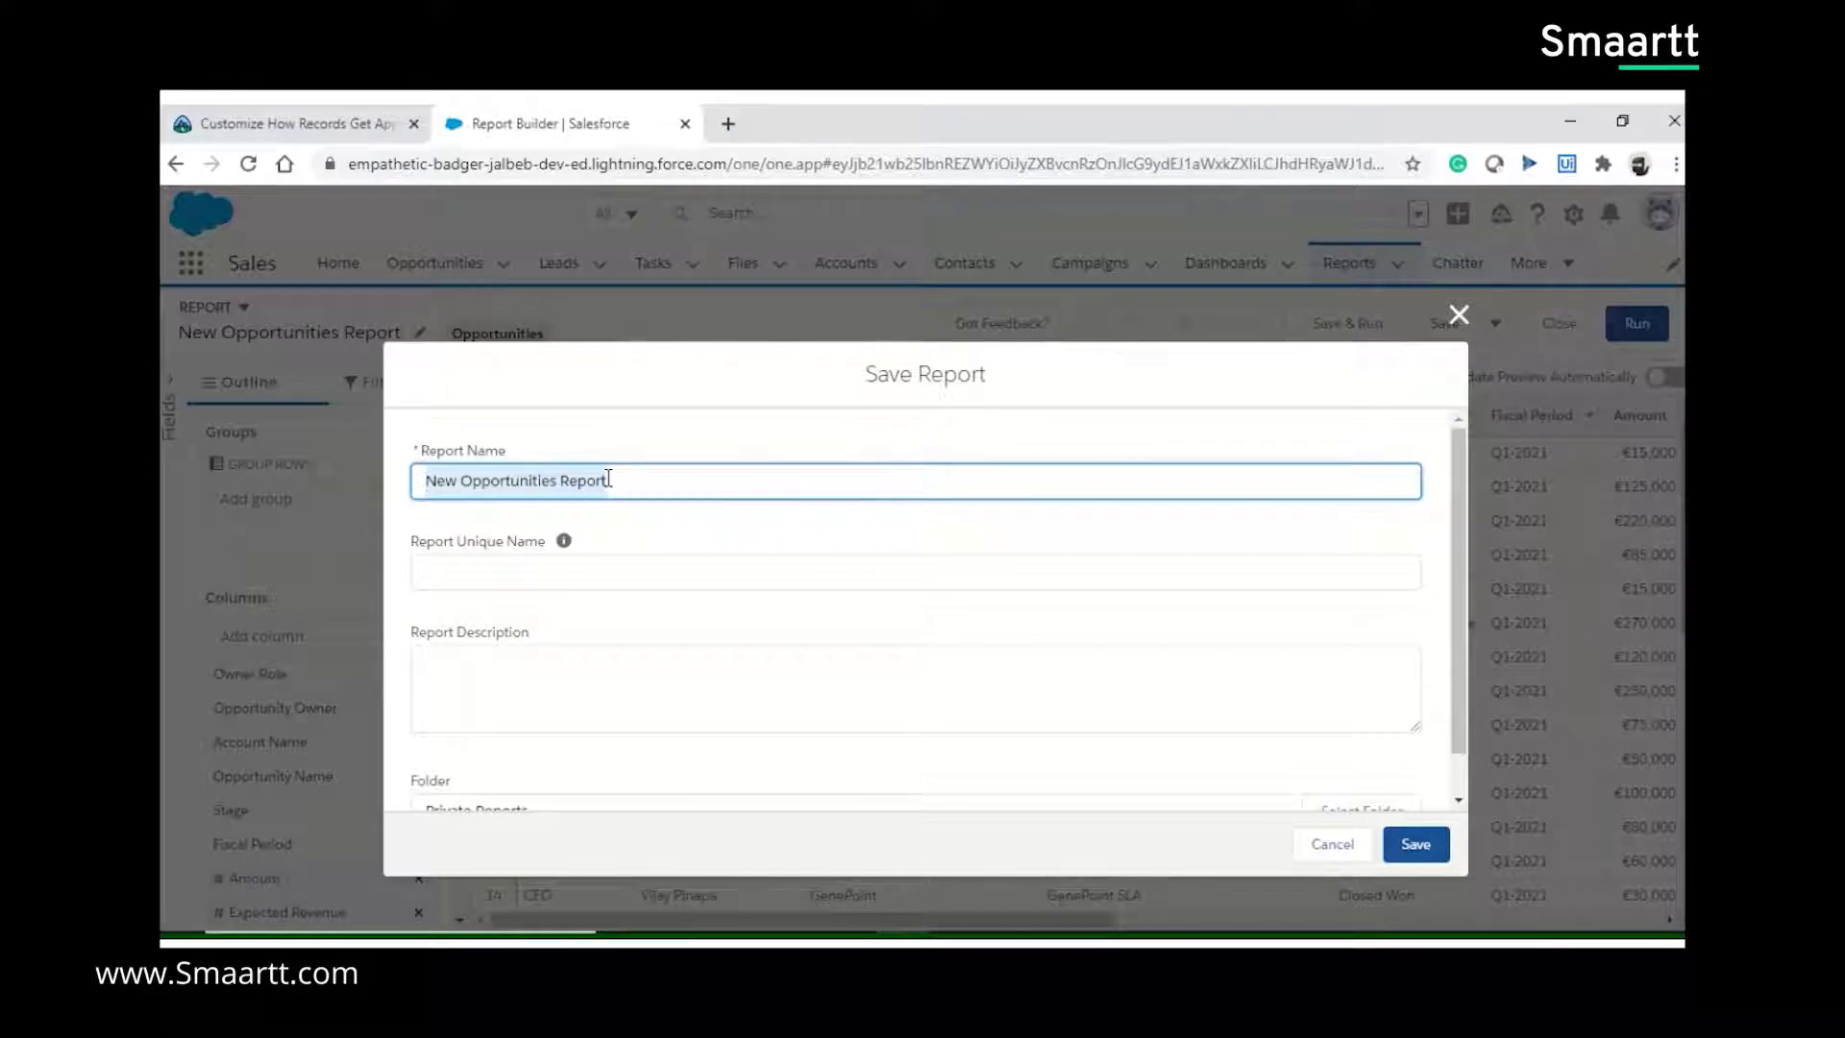
{"action": "left_click_drag", "start_coordinate": [608, 478], "coordinate": [347, 461]}
{"action": "type", "text": "S"}
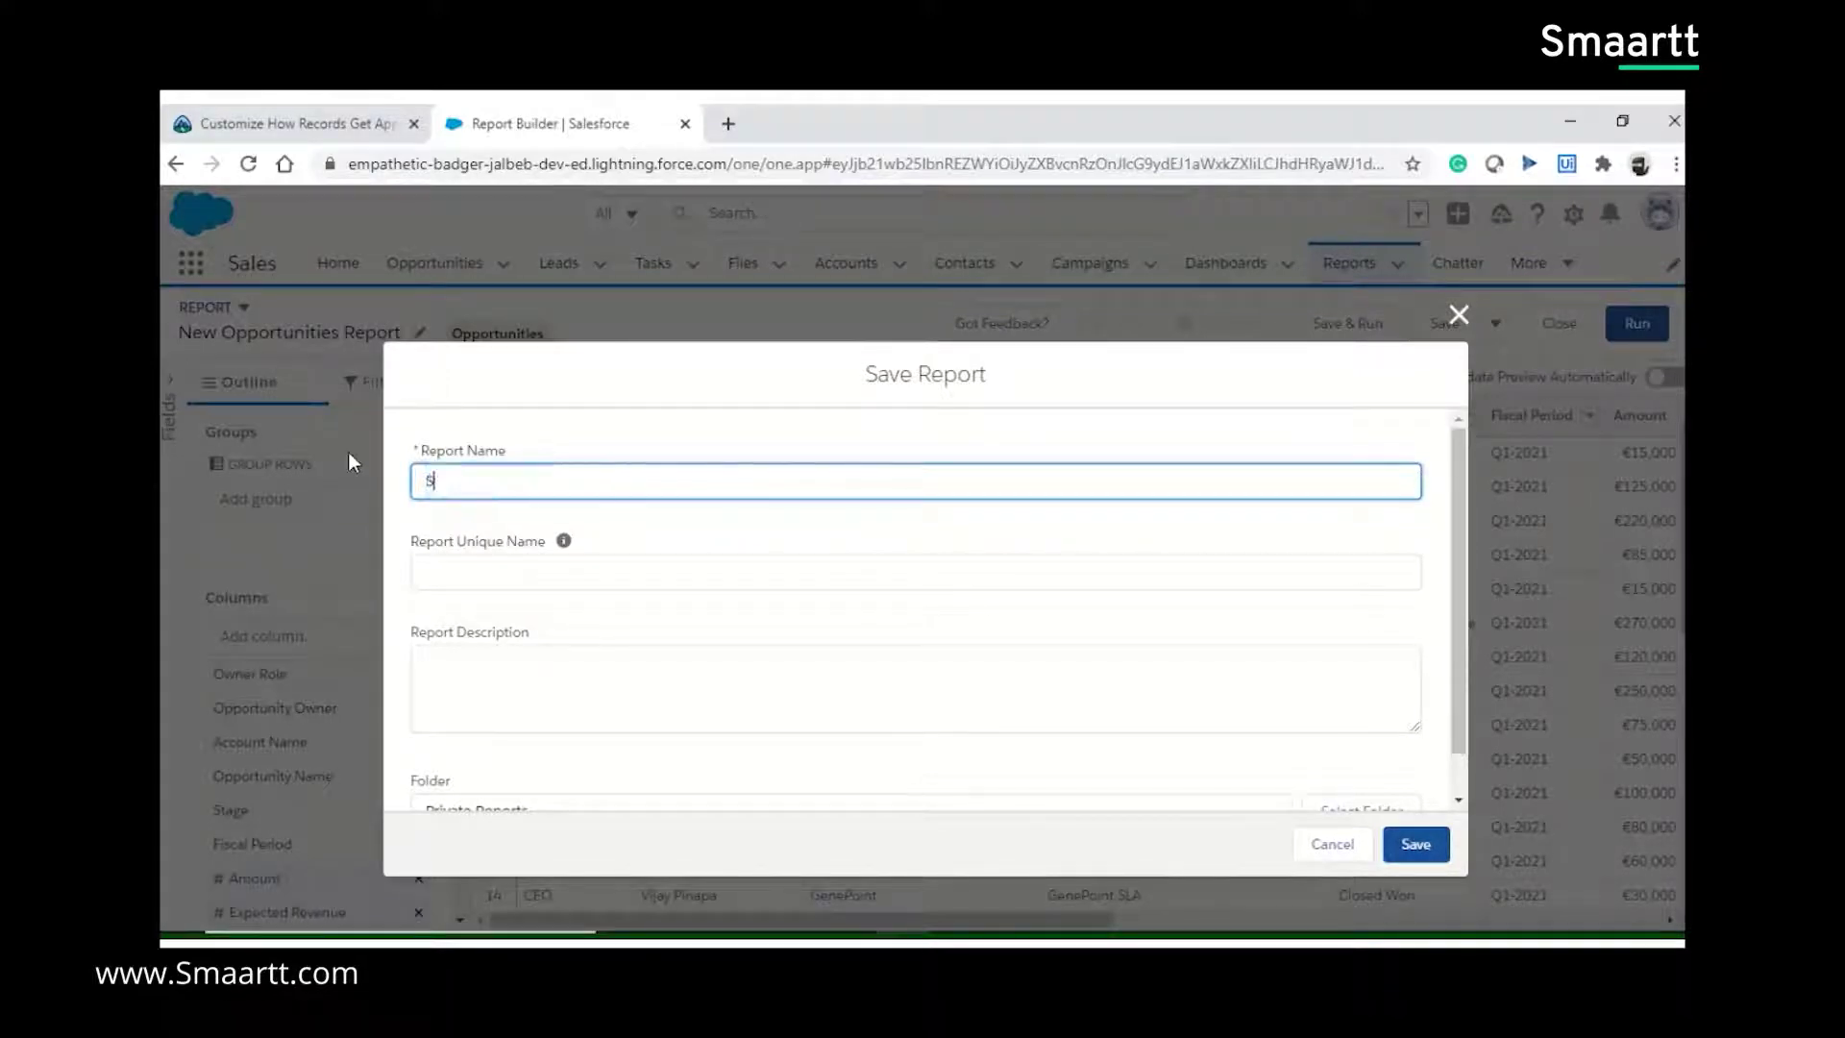
{"action": "type", "text": "amp"}
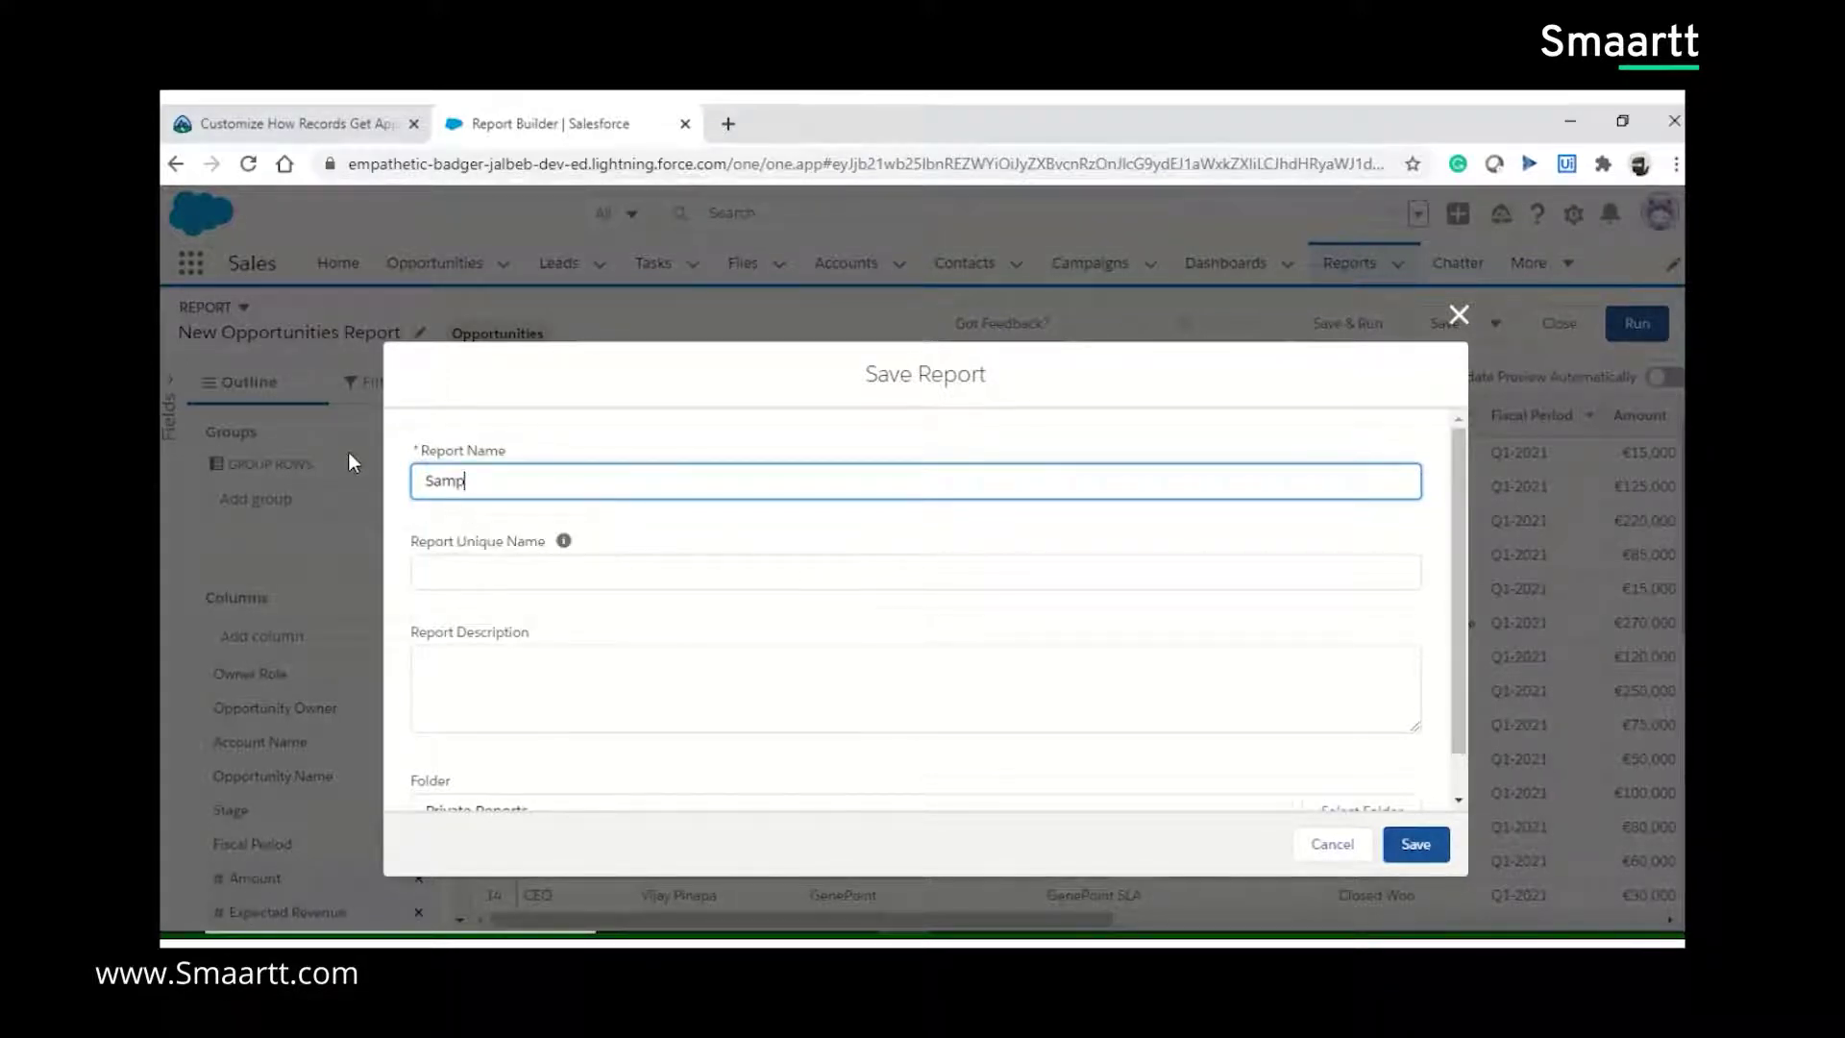
{"action": "type", "text": "le Report"}
{"action": "left_click", "coordinate": [614, 572]}
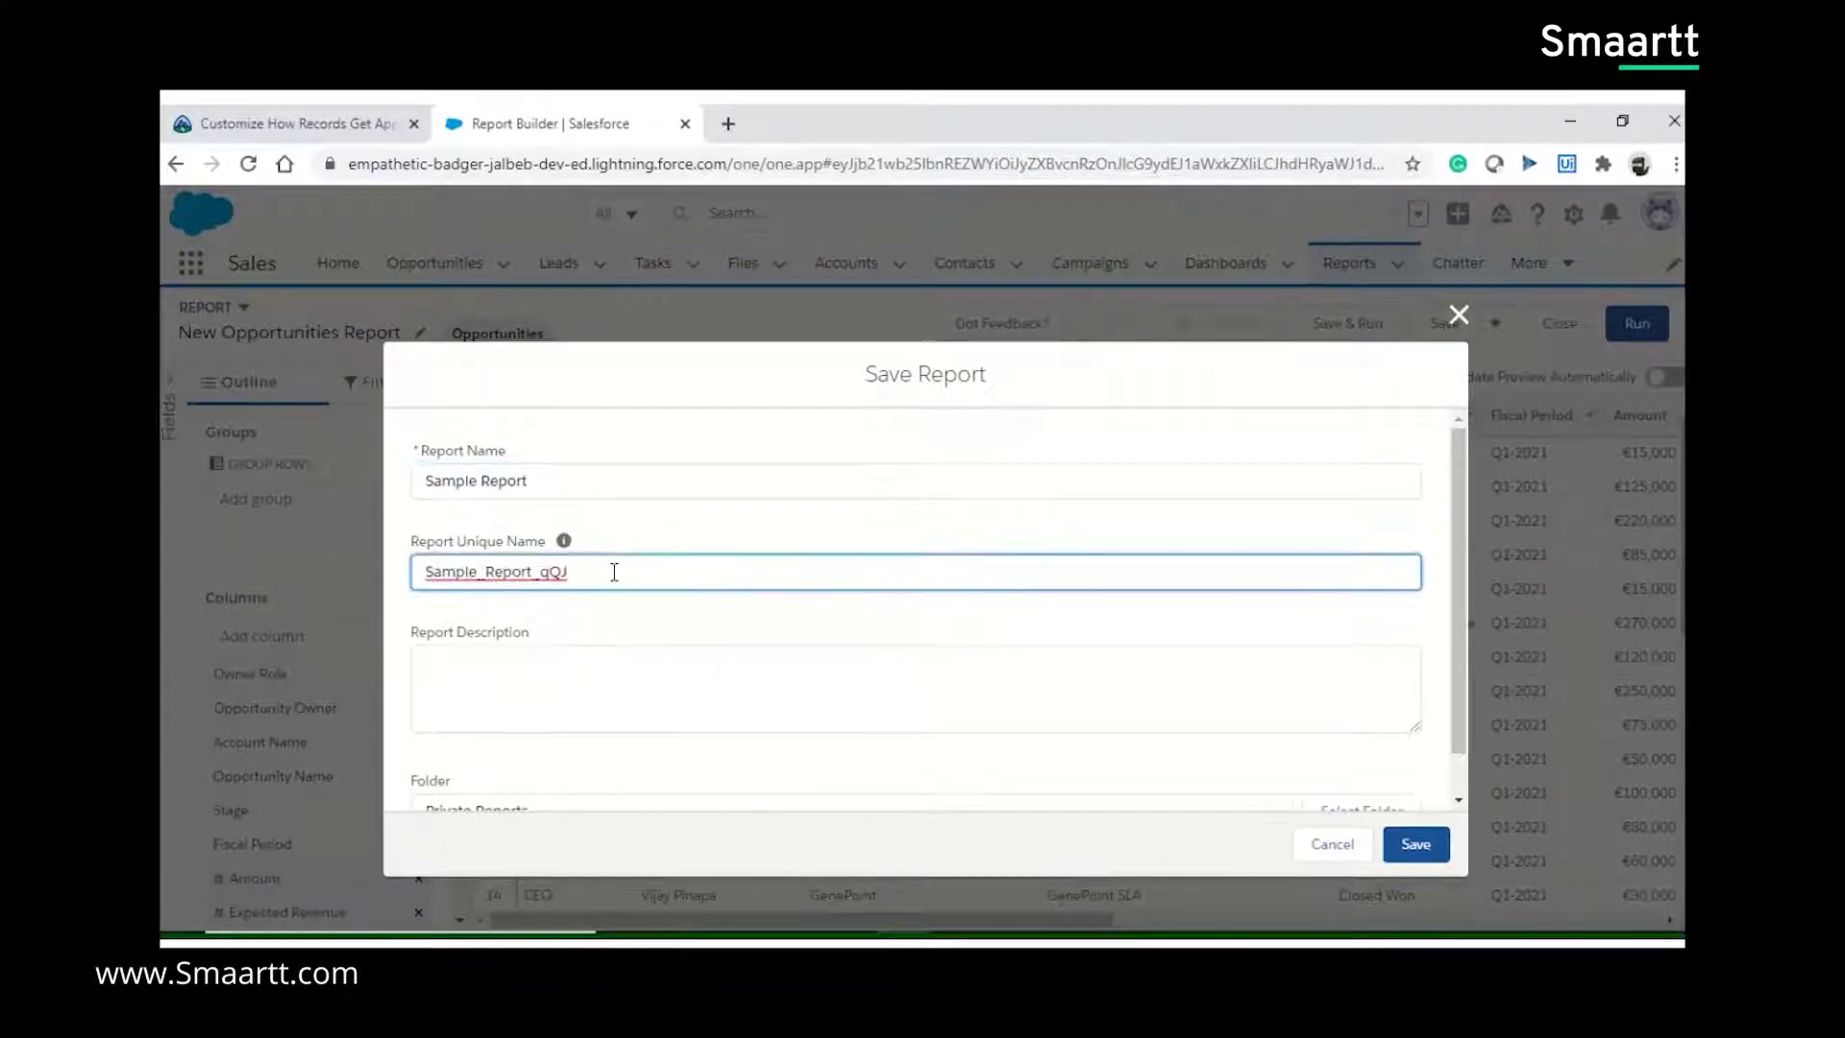
Step: Enter "Testing report" as the report description
{"action": "left_click", "coordinate": [556, 684]}
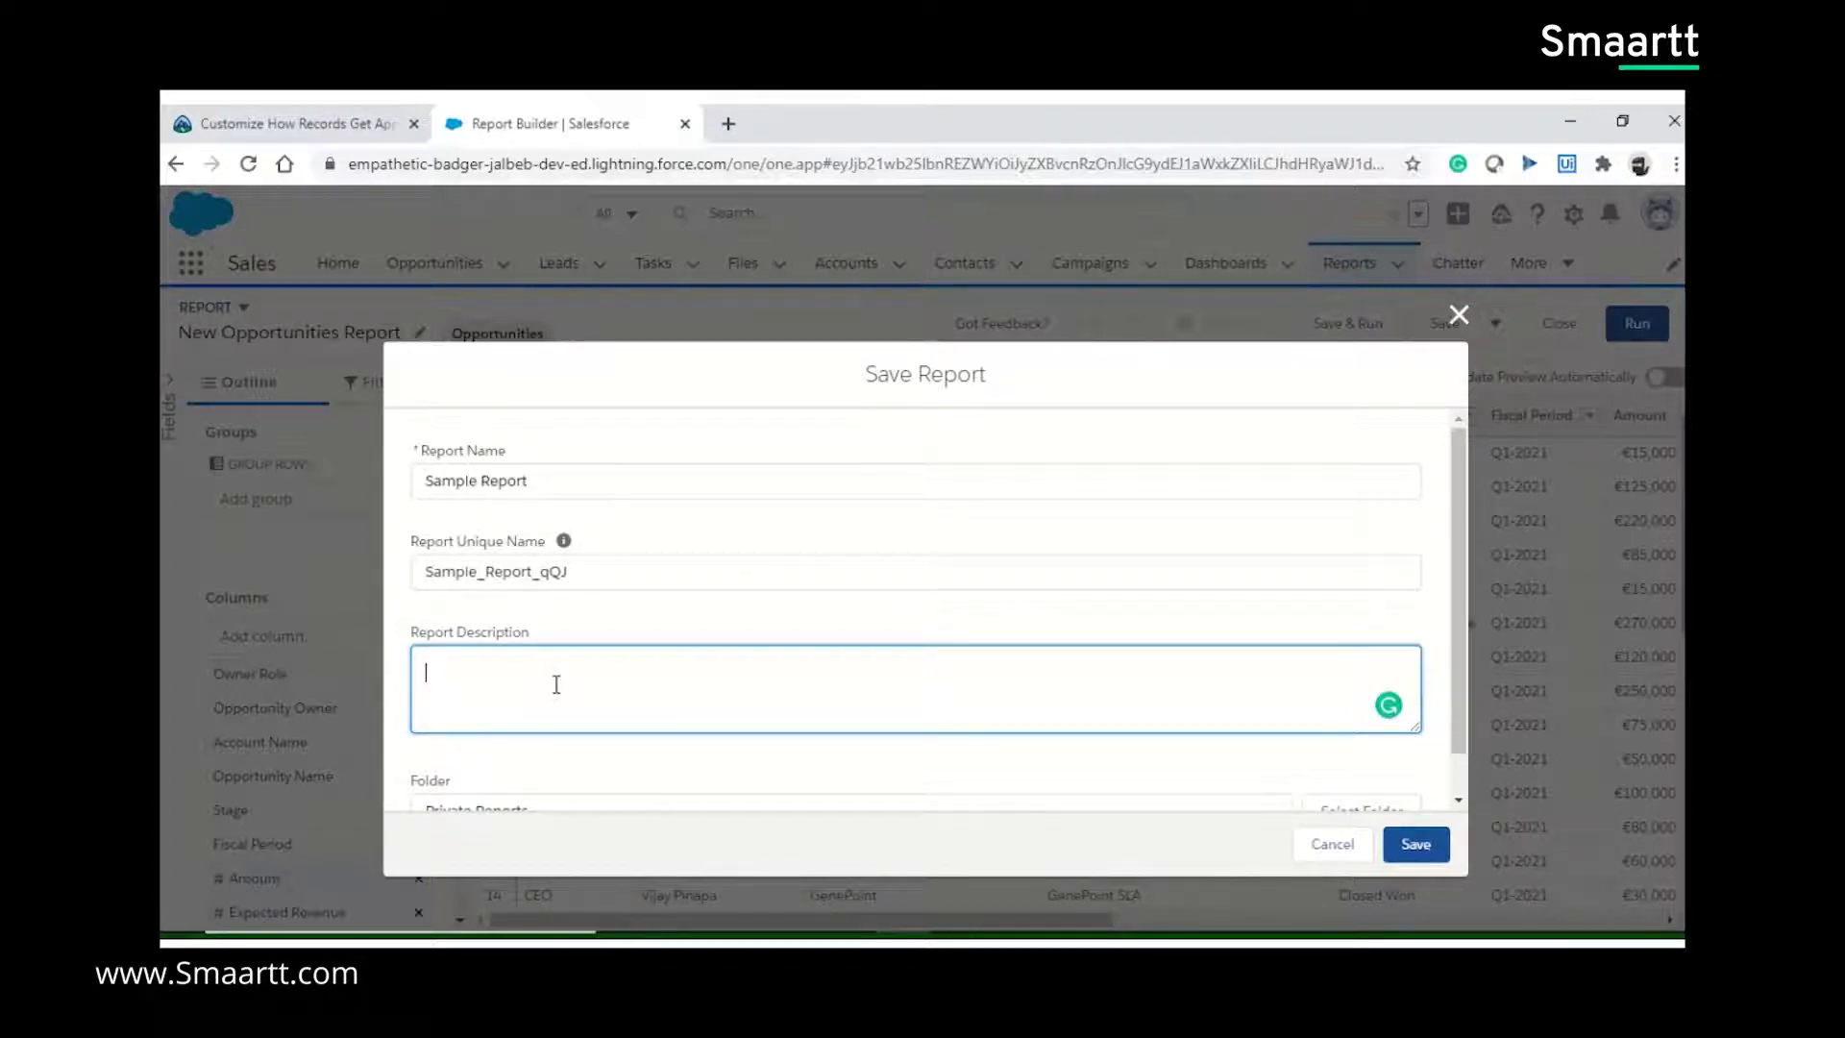
{"action": "type", "text": "Te"}
{"action": "type", "text": "sy"}
{"action": "type", "text": "ting"}
{"action": "type", "text": " report"}
Step: Choose Sample folder as the report's storage folder and save the report
{"action": "left_click", "coordinate": [1454, 740]}
{"action": "scroll", "coordinate": [1454, 739], "scroll_direction": "down", "scroll_amount": 1}
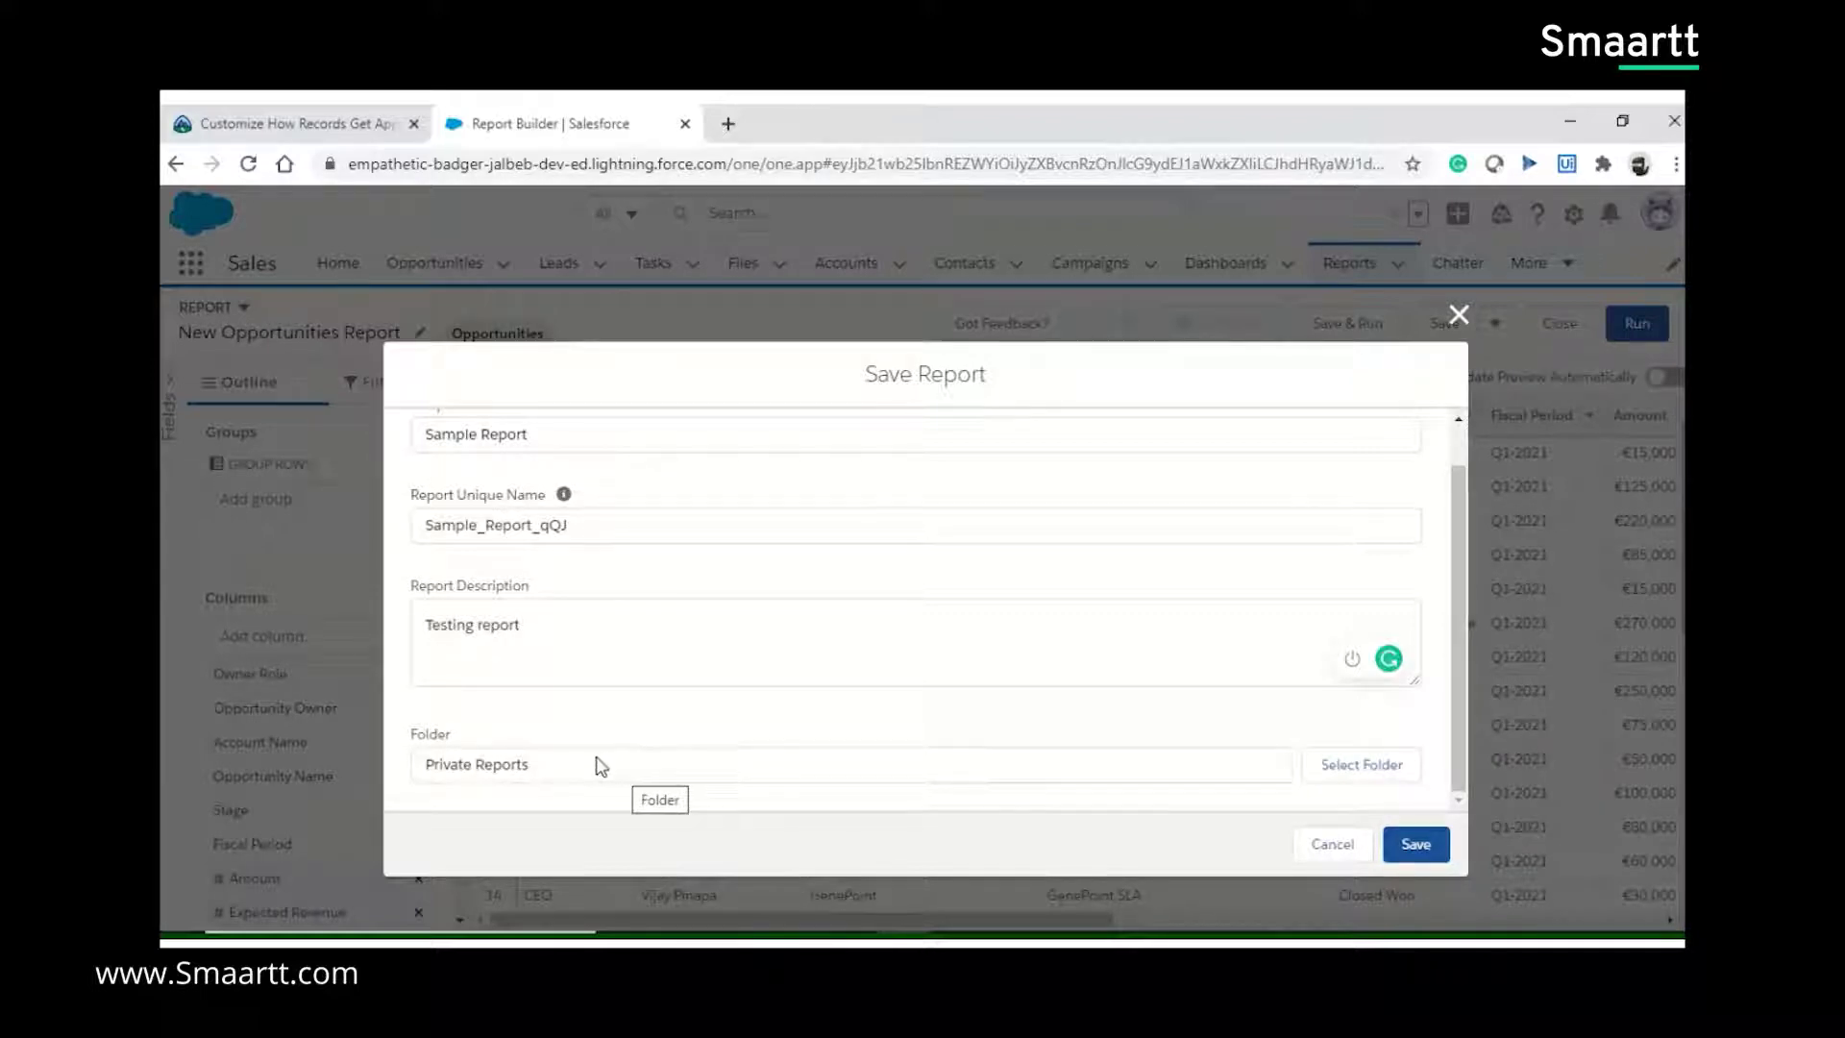
{"action": "left_click", "coordinate": [1361, 766]}
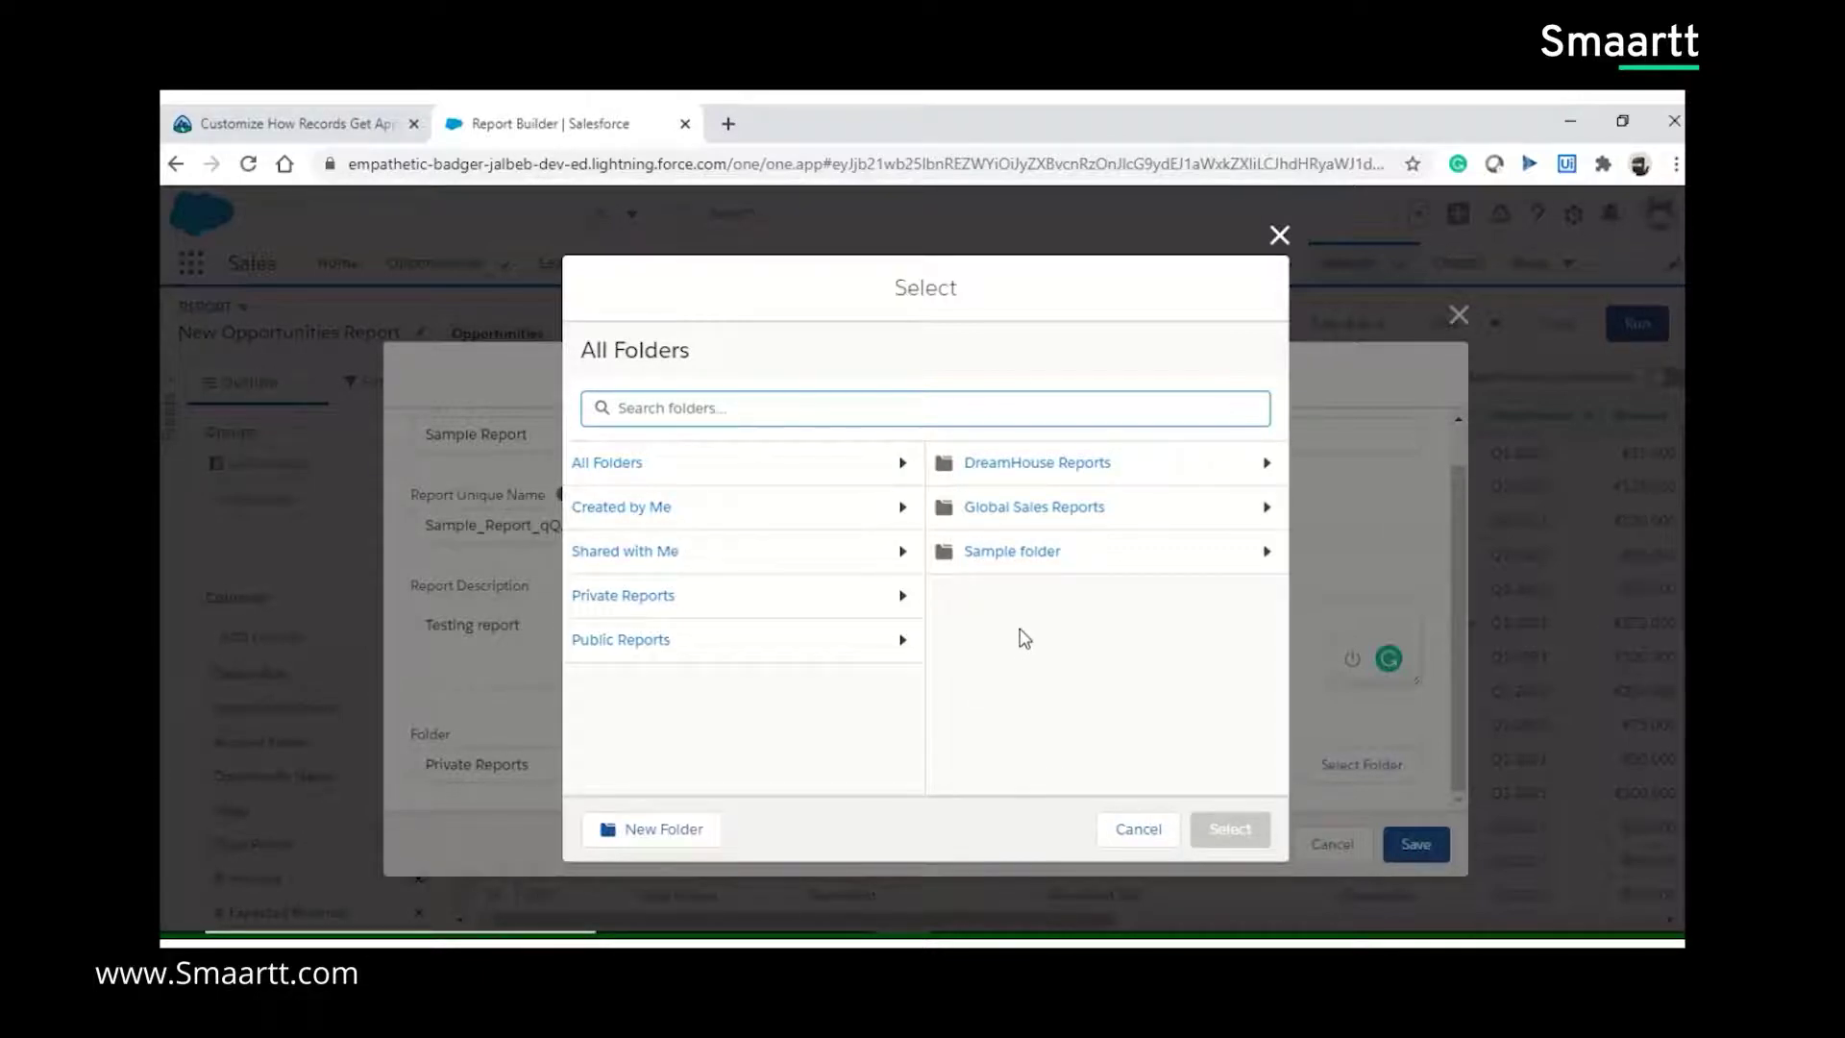
{"action": "left_click", "coordinate": [997, 565]}
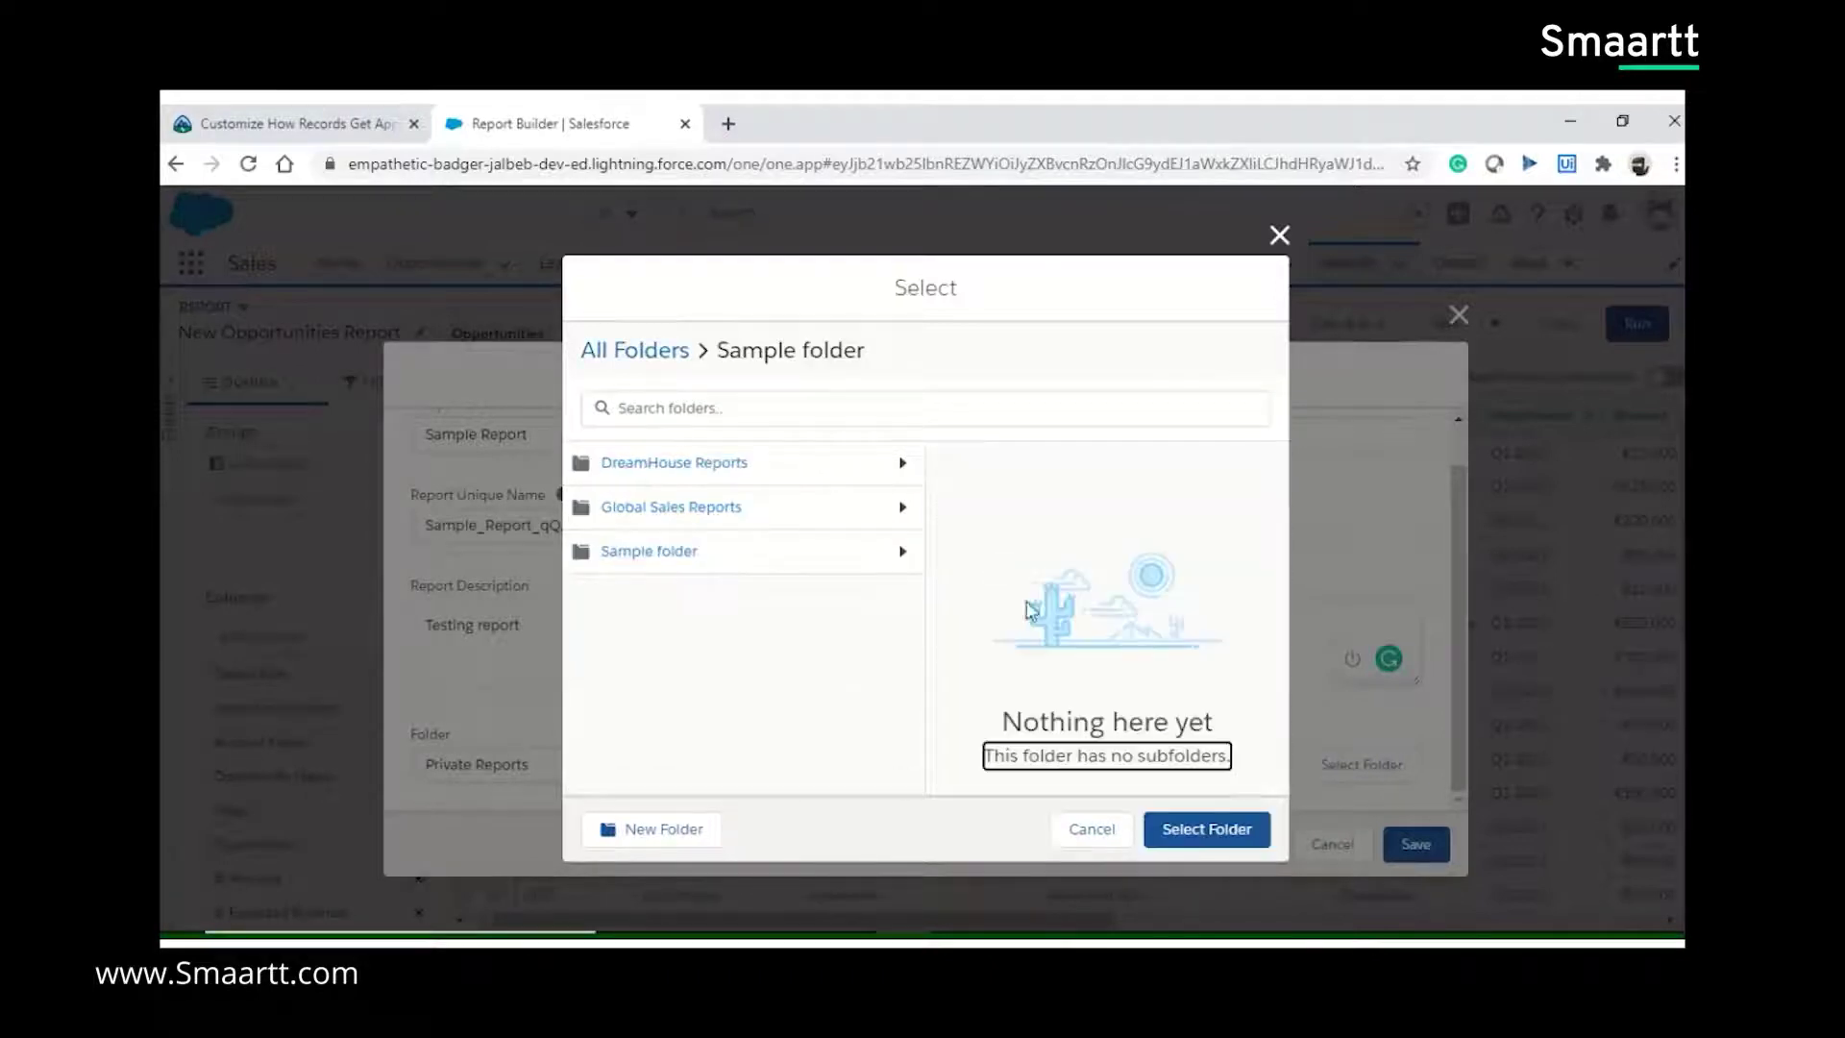
{"action": "left_click", "coordinate": [1210, 832]}
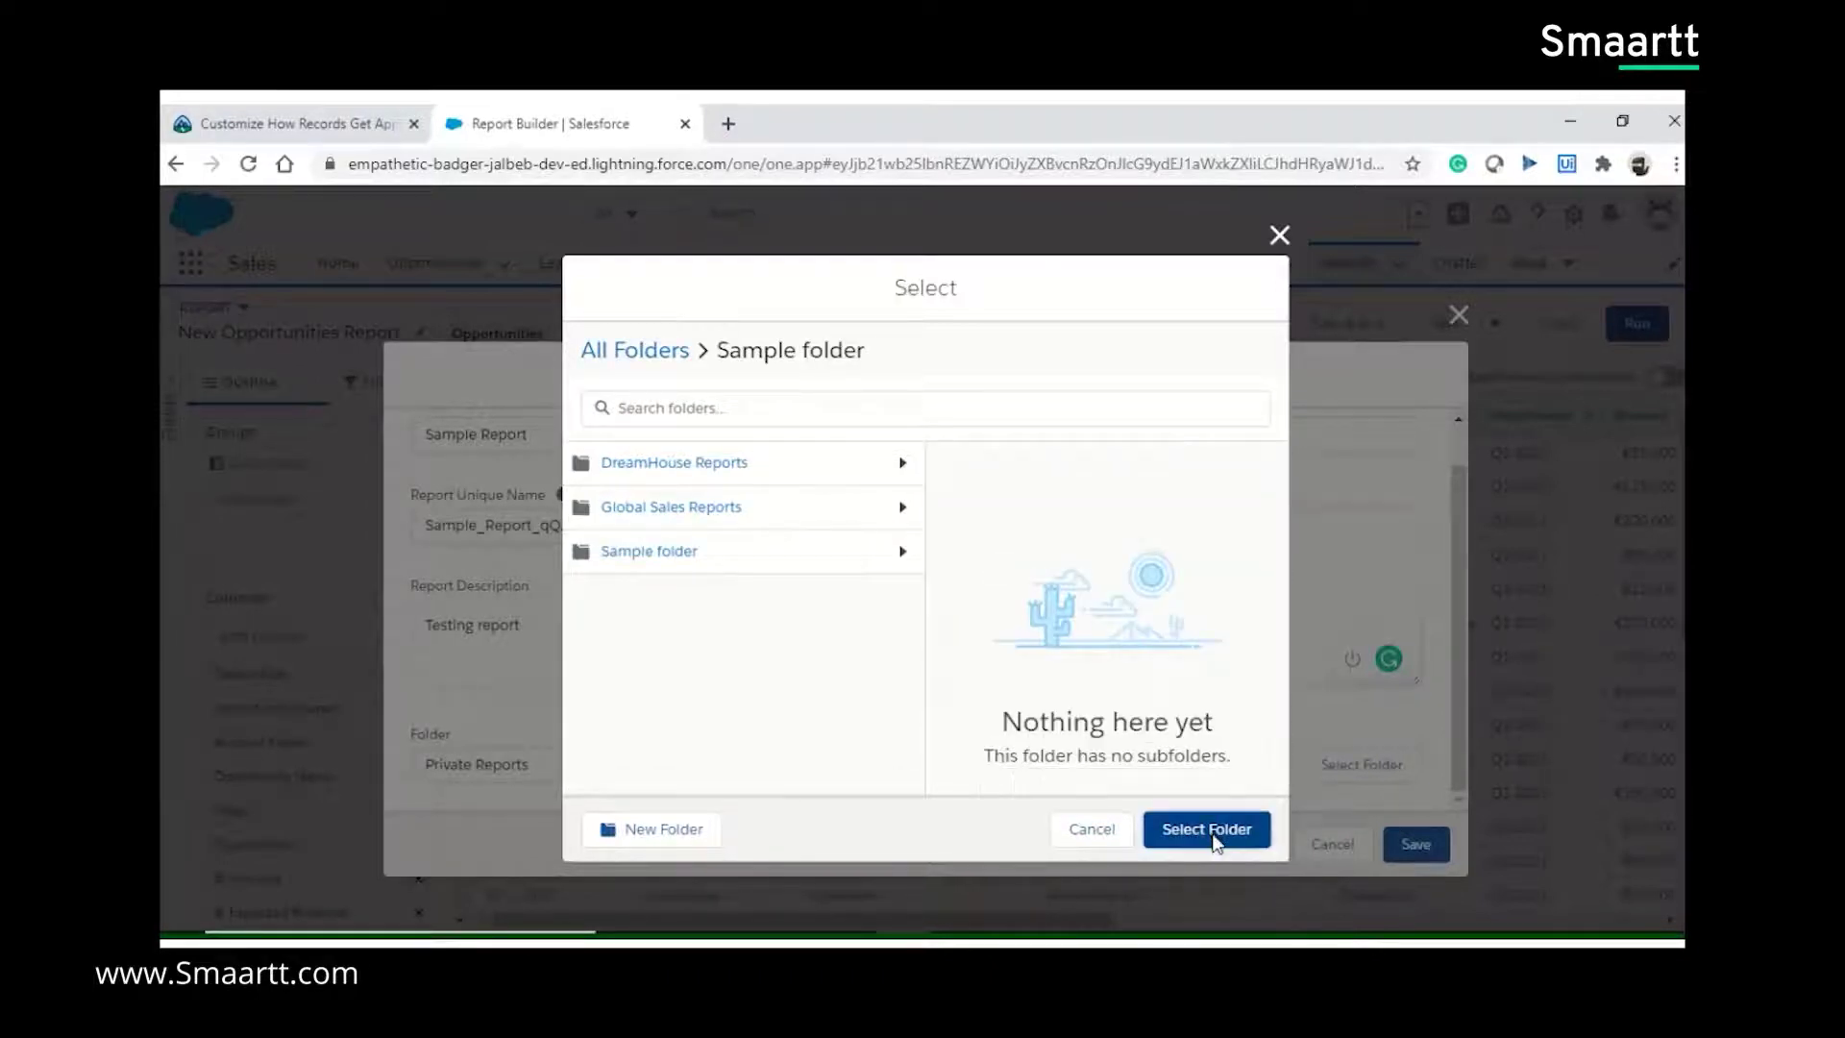
{"action": "left_click", "coordinate": [1416, 844]}
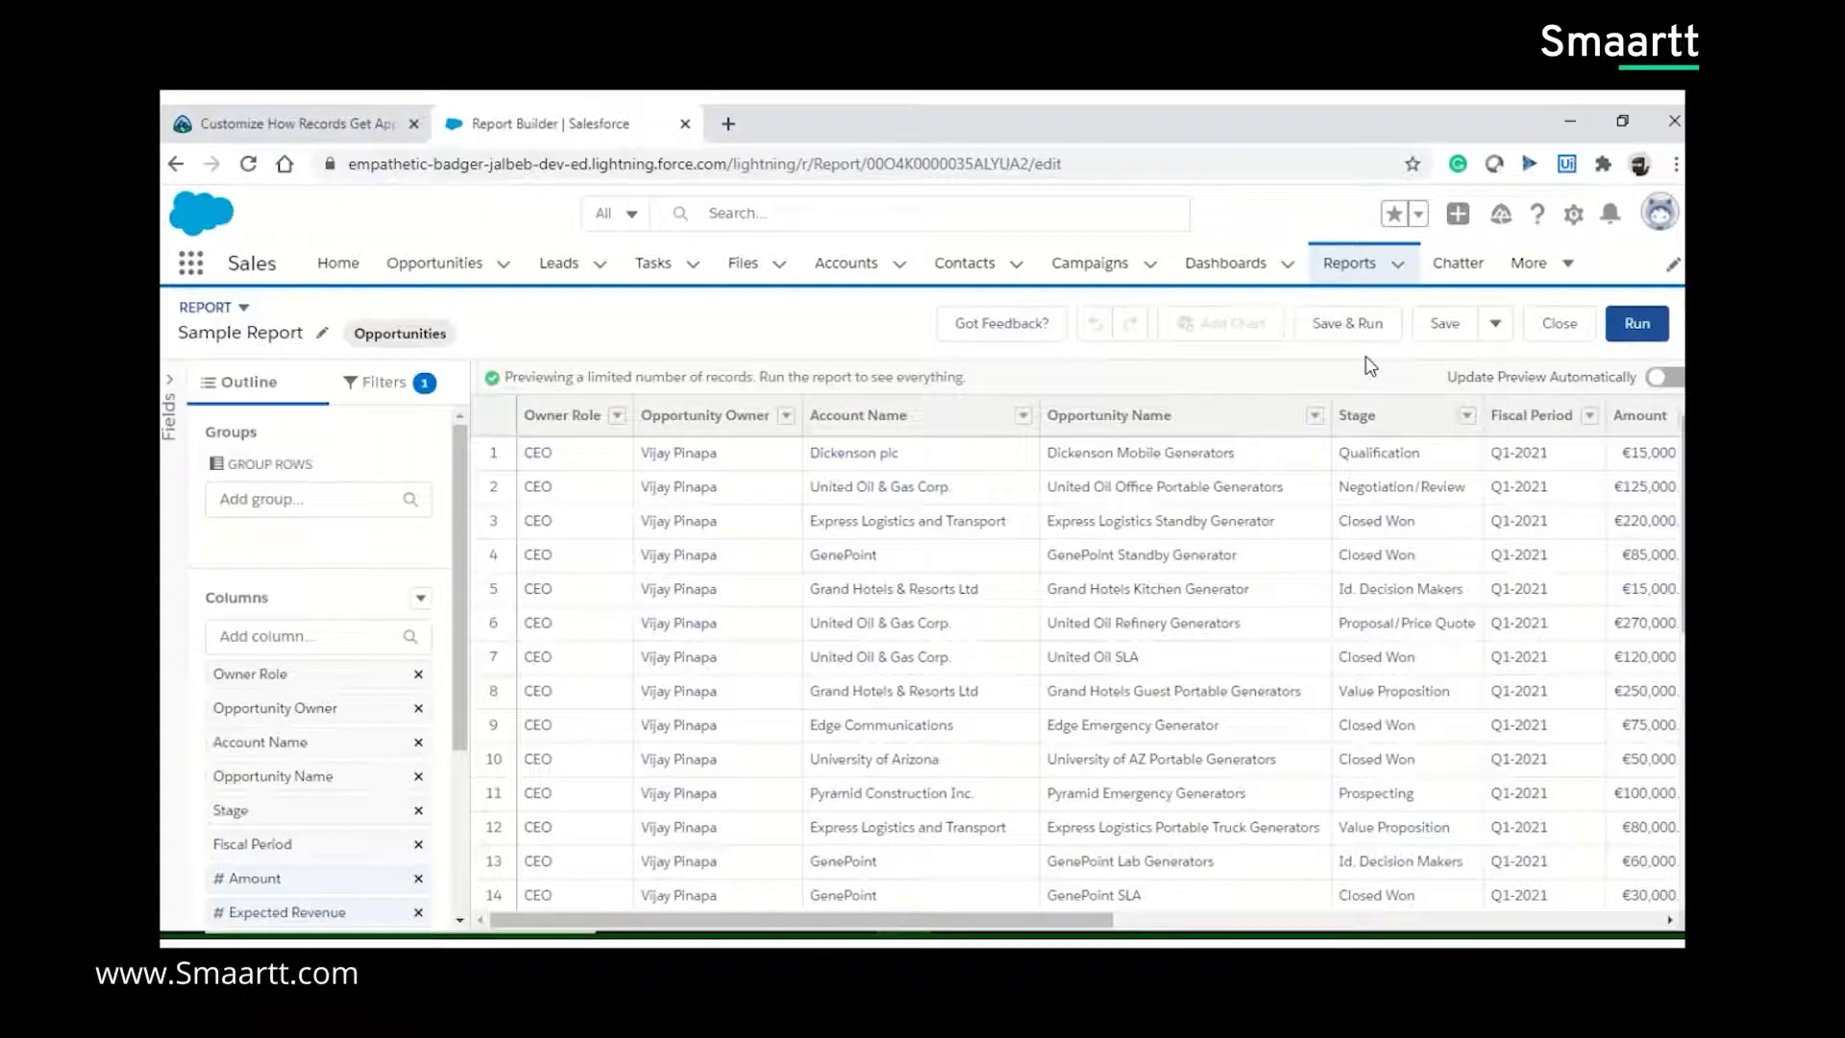
Step: Rename the report to "Test Report", then save and run it
{"action": "left_click", "coordinate": [321, 338]}
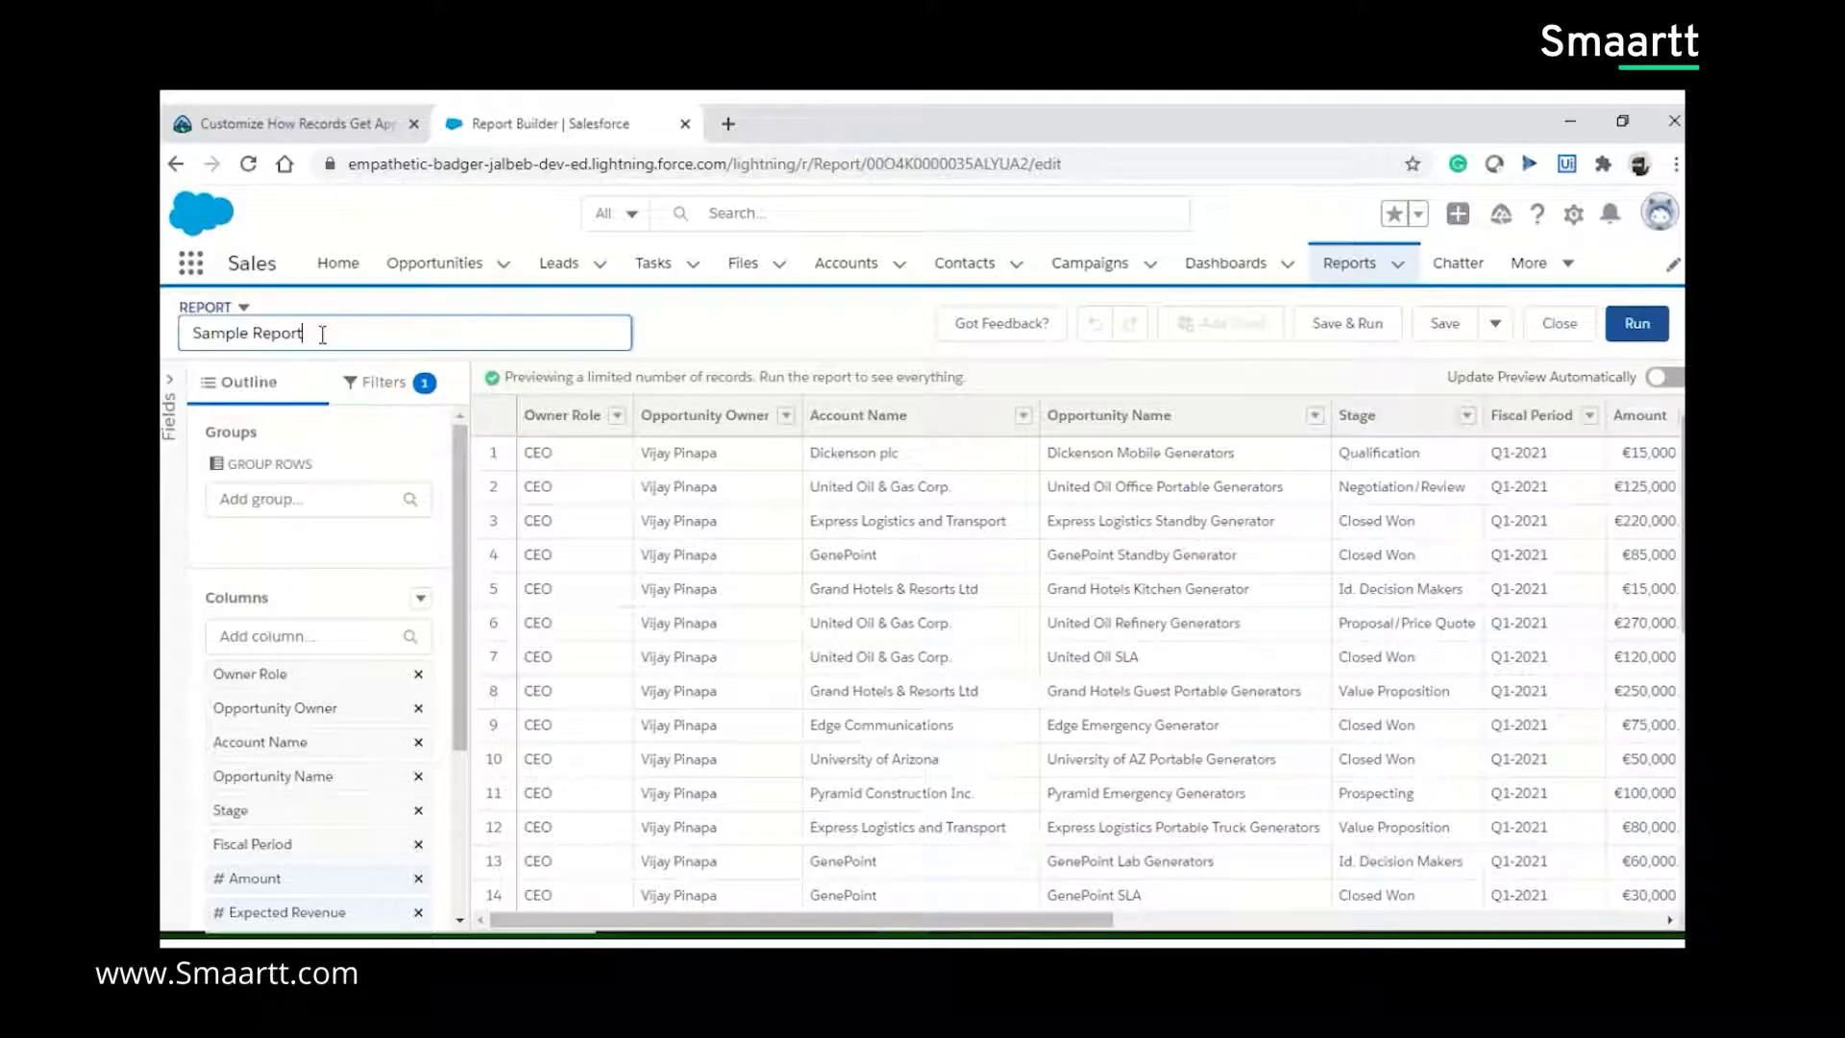
{"action": "double_click", "coordinate": [240, 332]}
{"action": "type", "text": "Test"}
{"action": "left_click", "coordinate": [798, 321]}
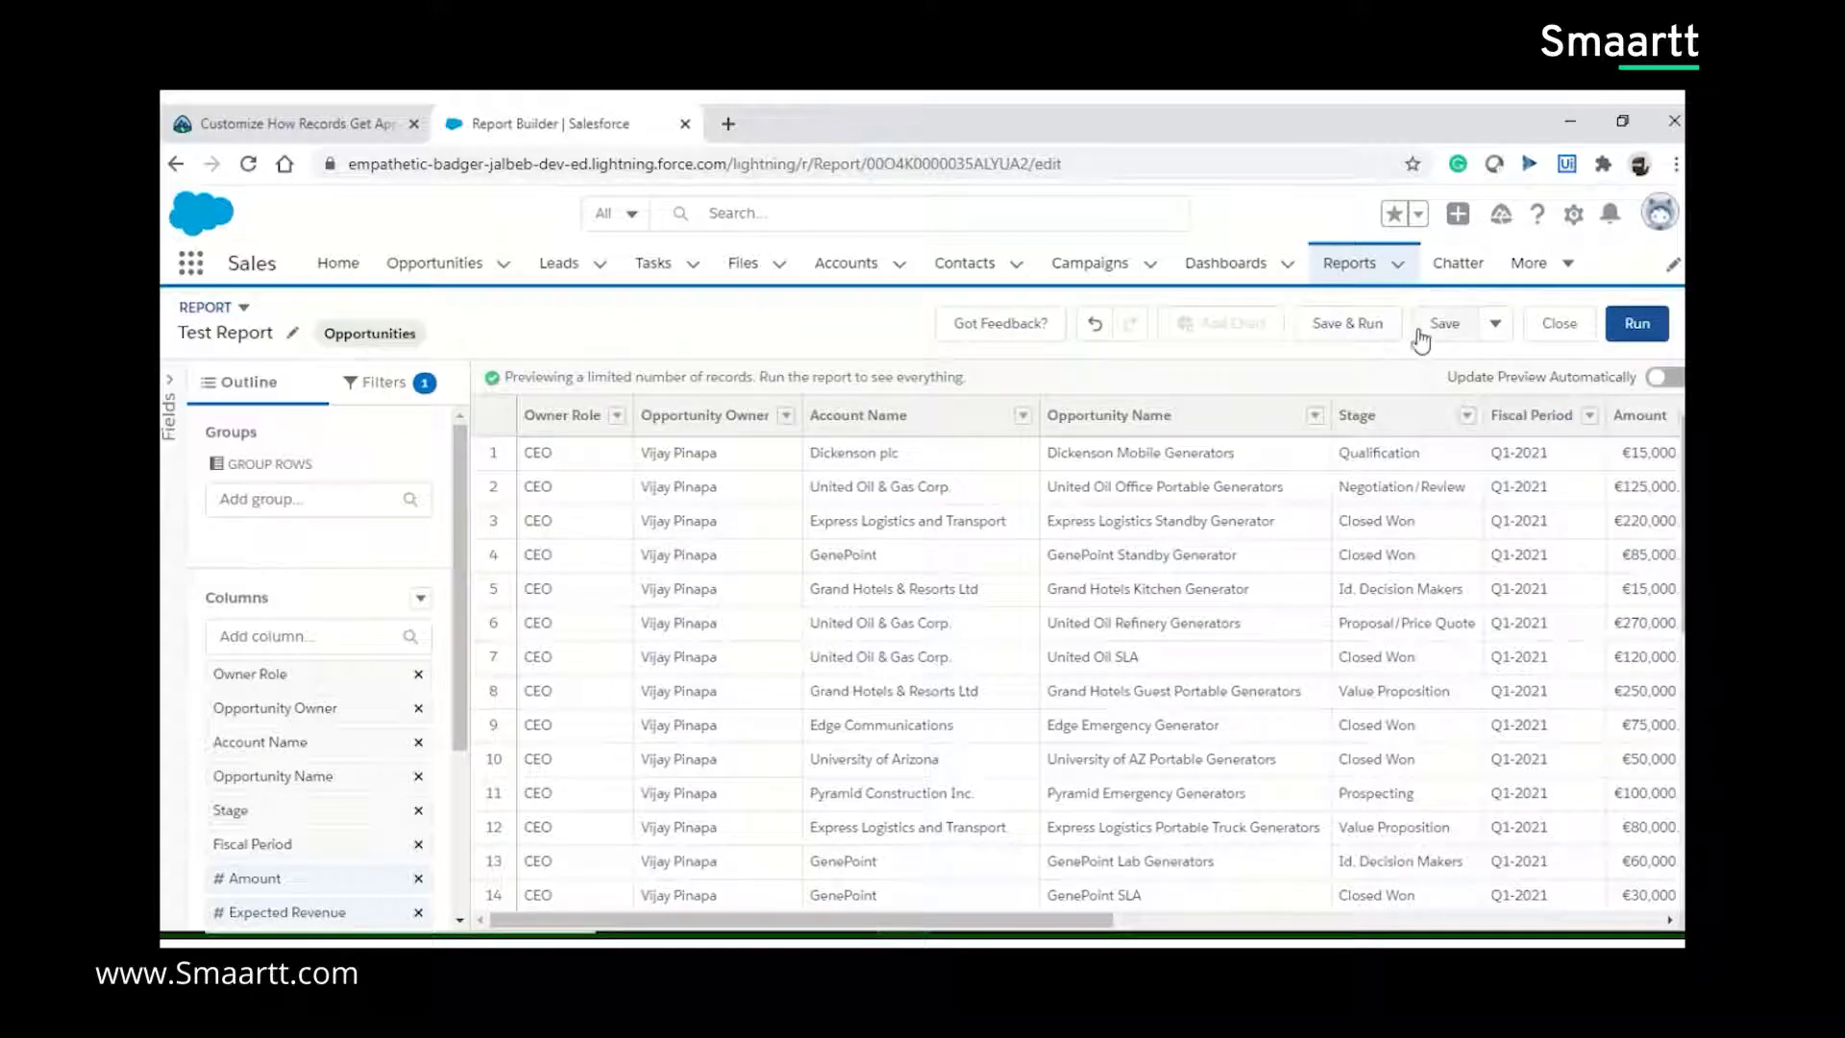
{"action": "left_click", "coordinate": [1371, 326]}
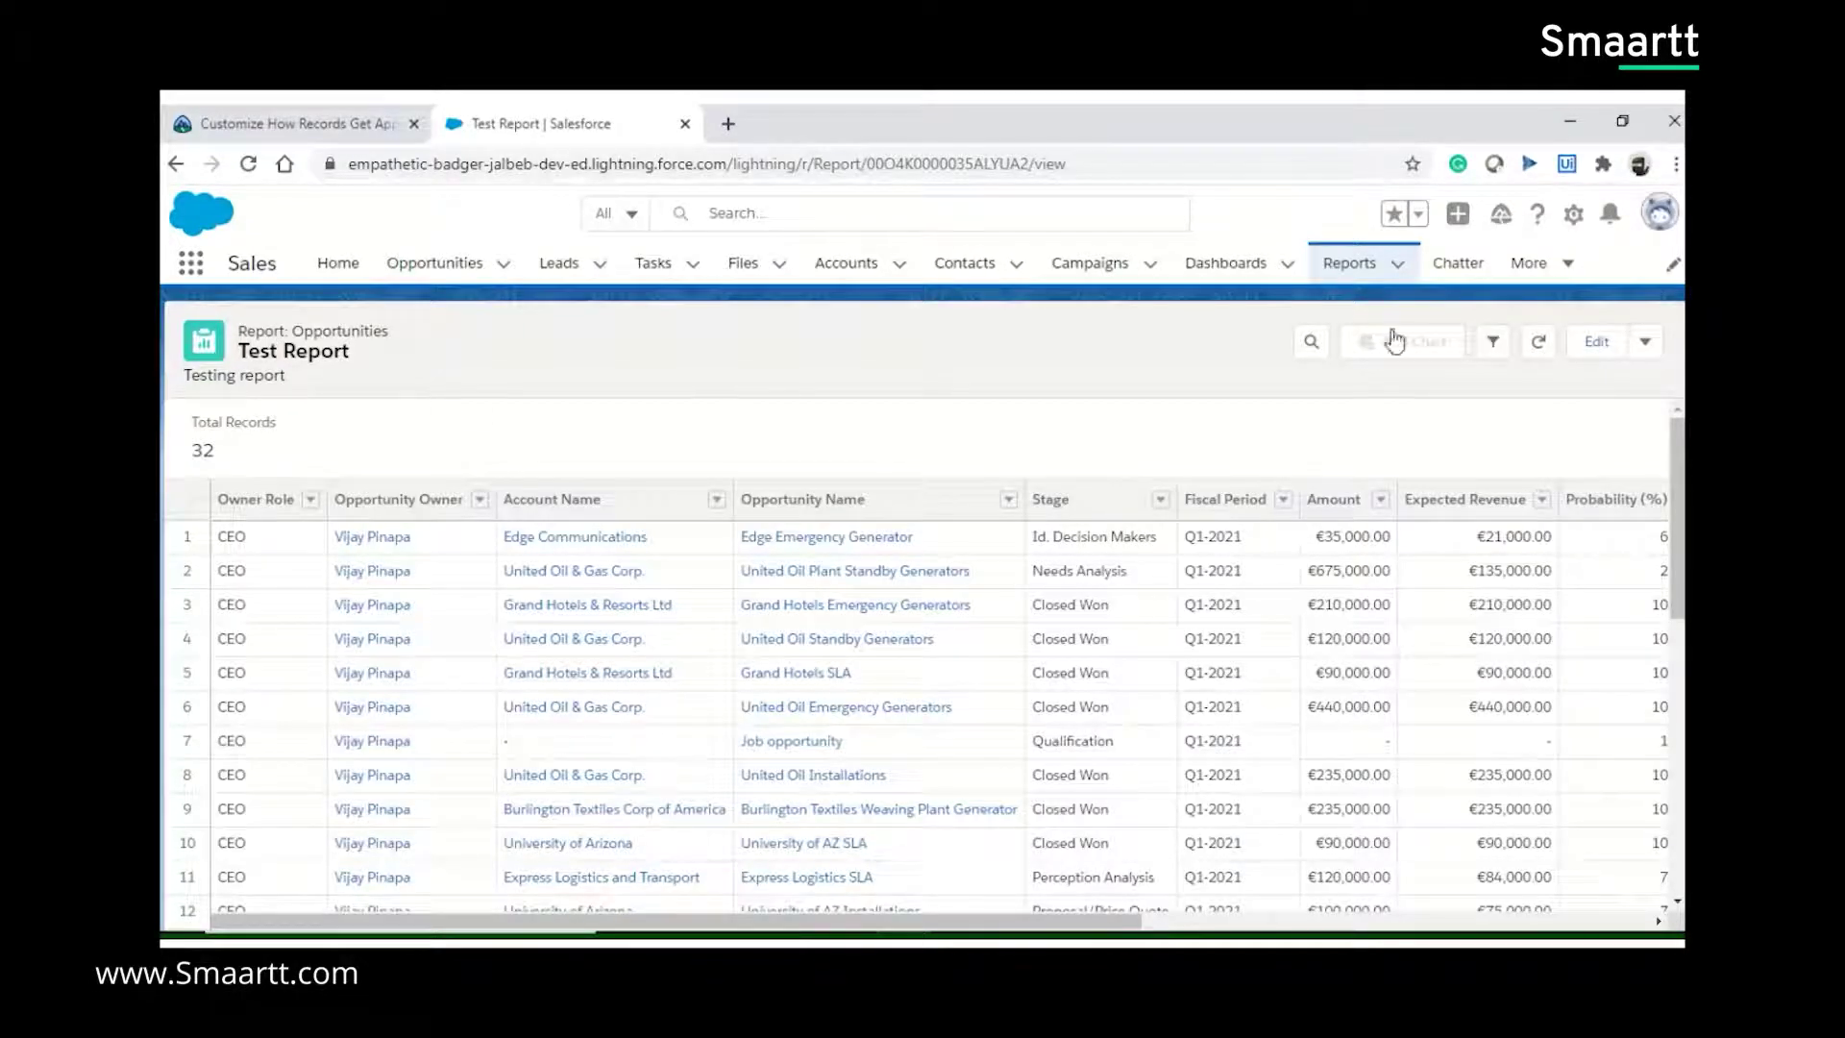
Step: Reopen the report for editing and remove its Fiscal Period, Close Date and Next Step columns
{"action": "left_click", "coordinate": [1594, 343]}
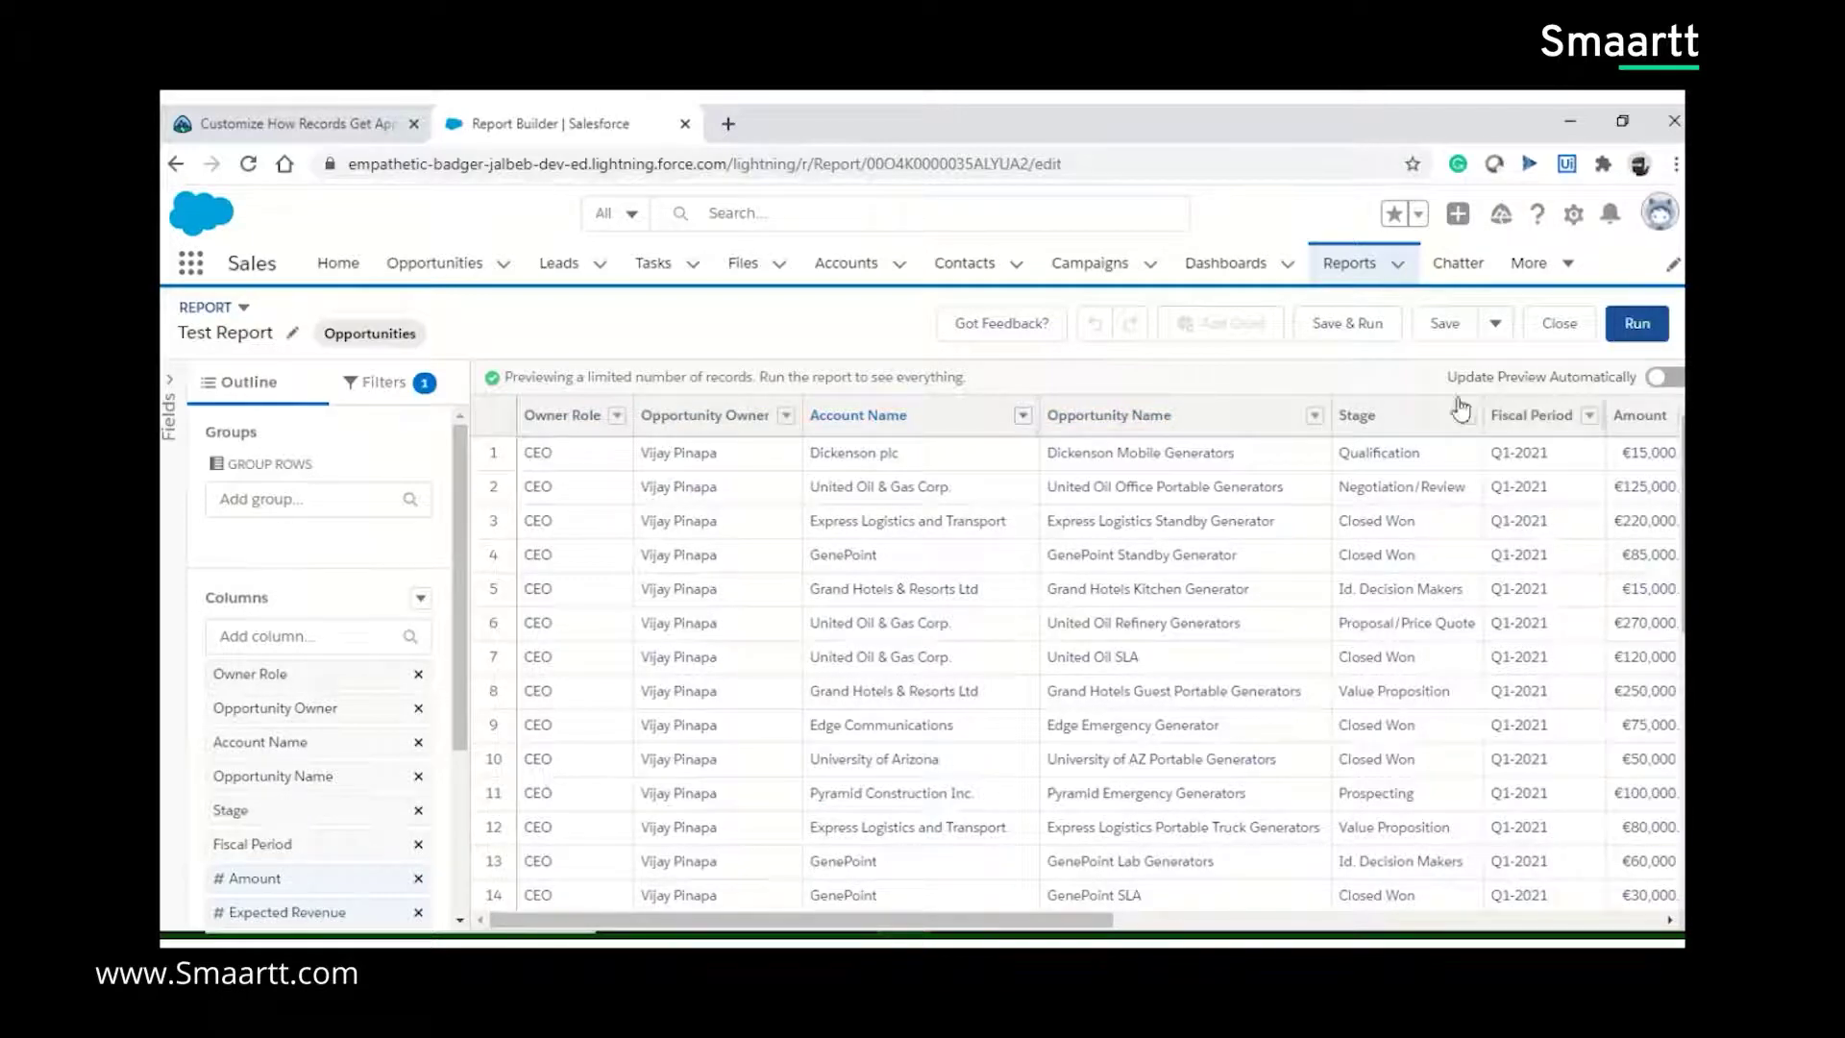
{"action": "left_click", "coordinate": [1587, 417]}
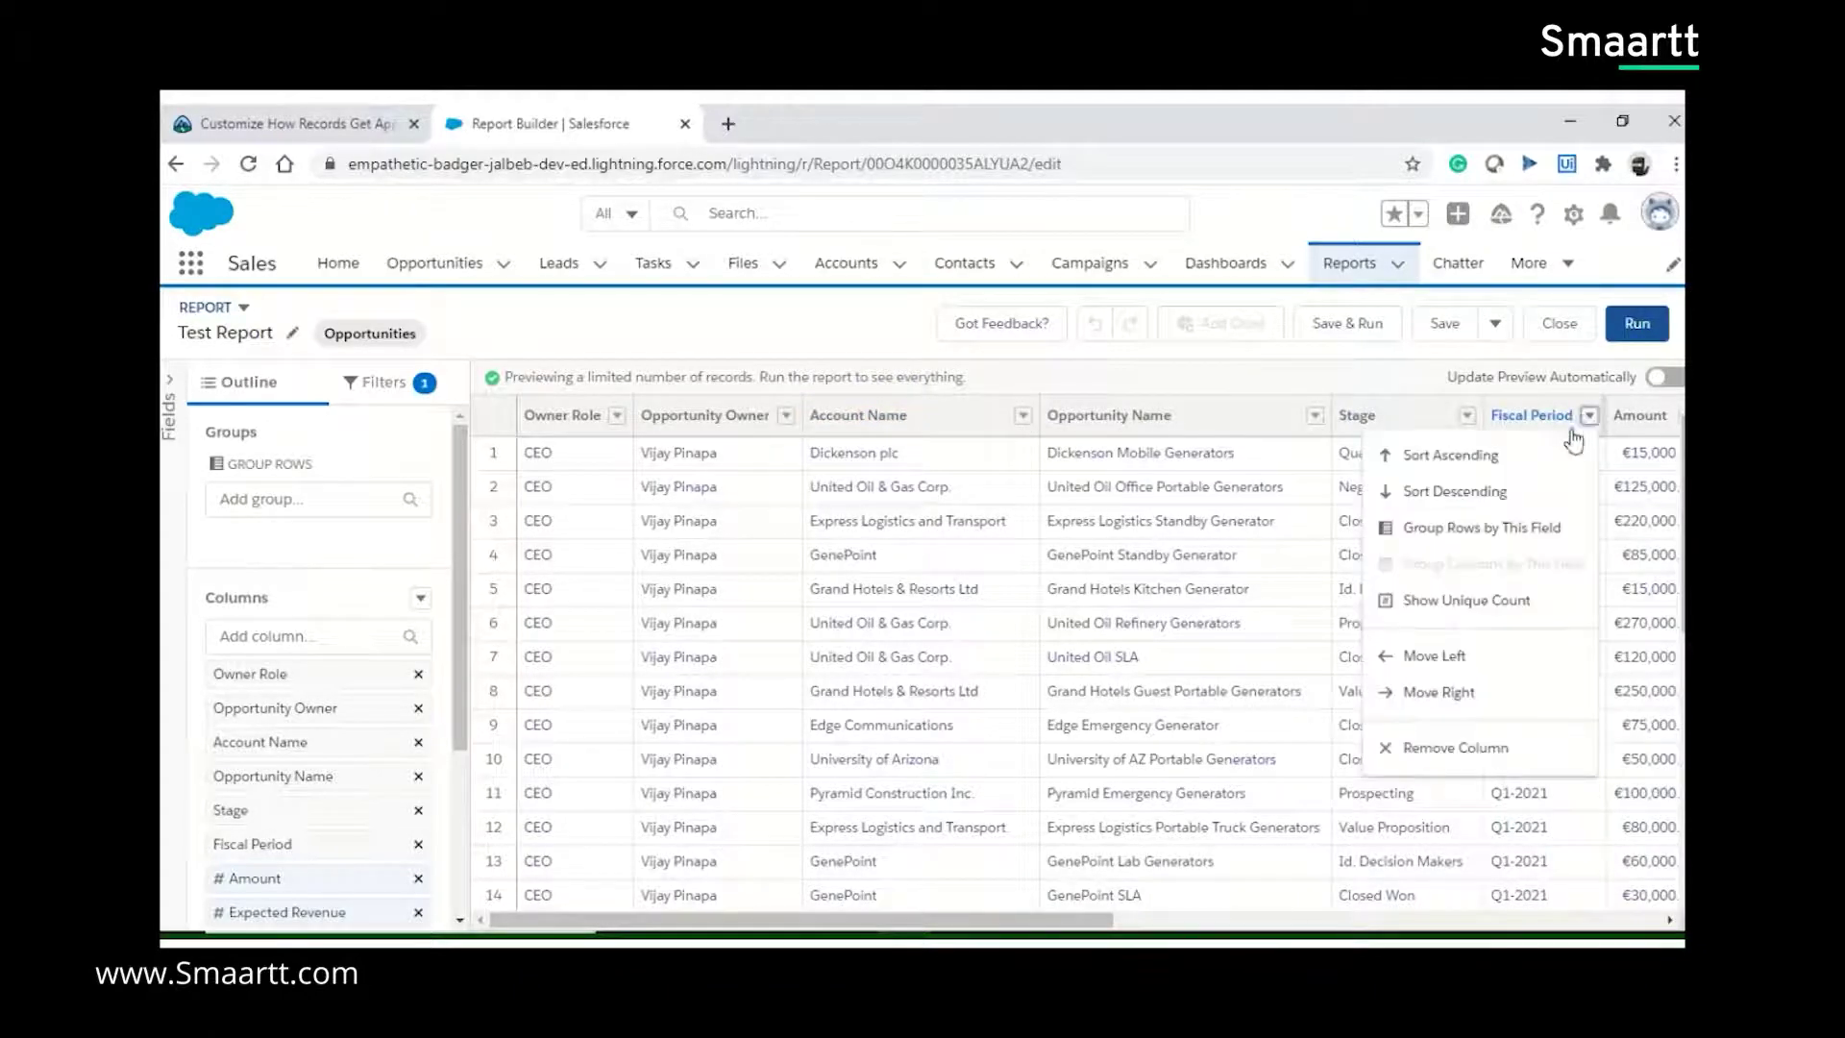
{"action": "left_click", "coordinate": [1431, 750]}
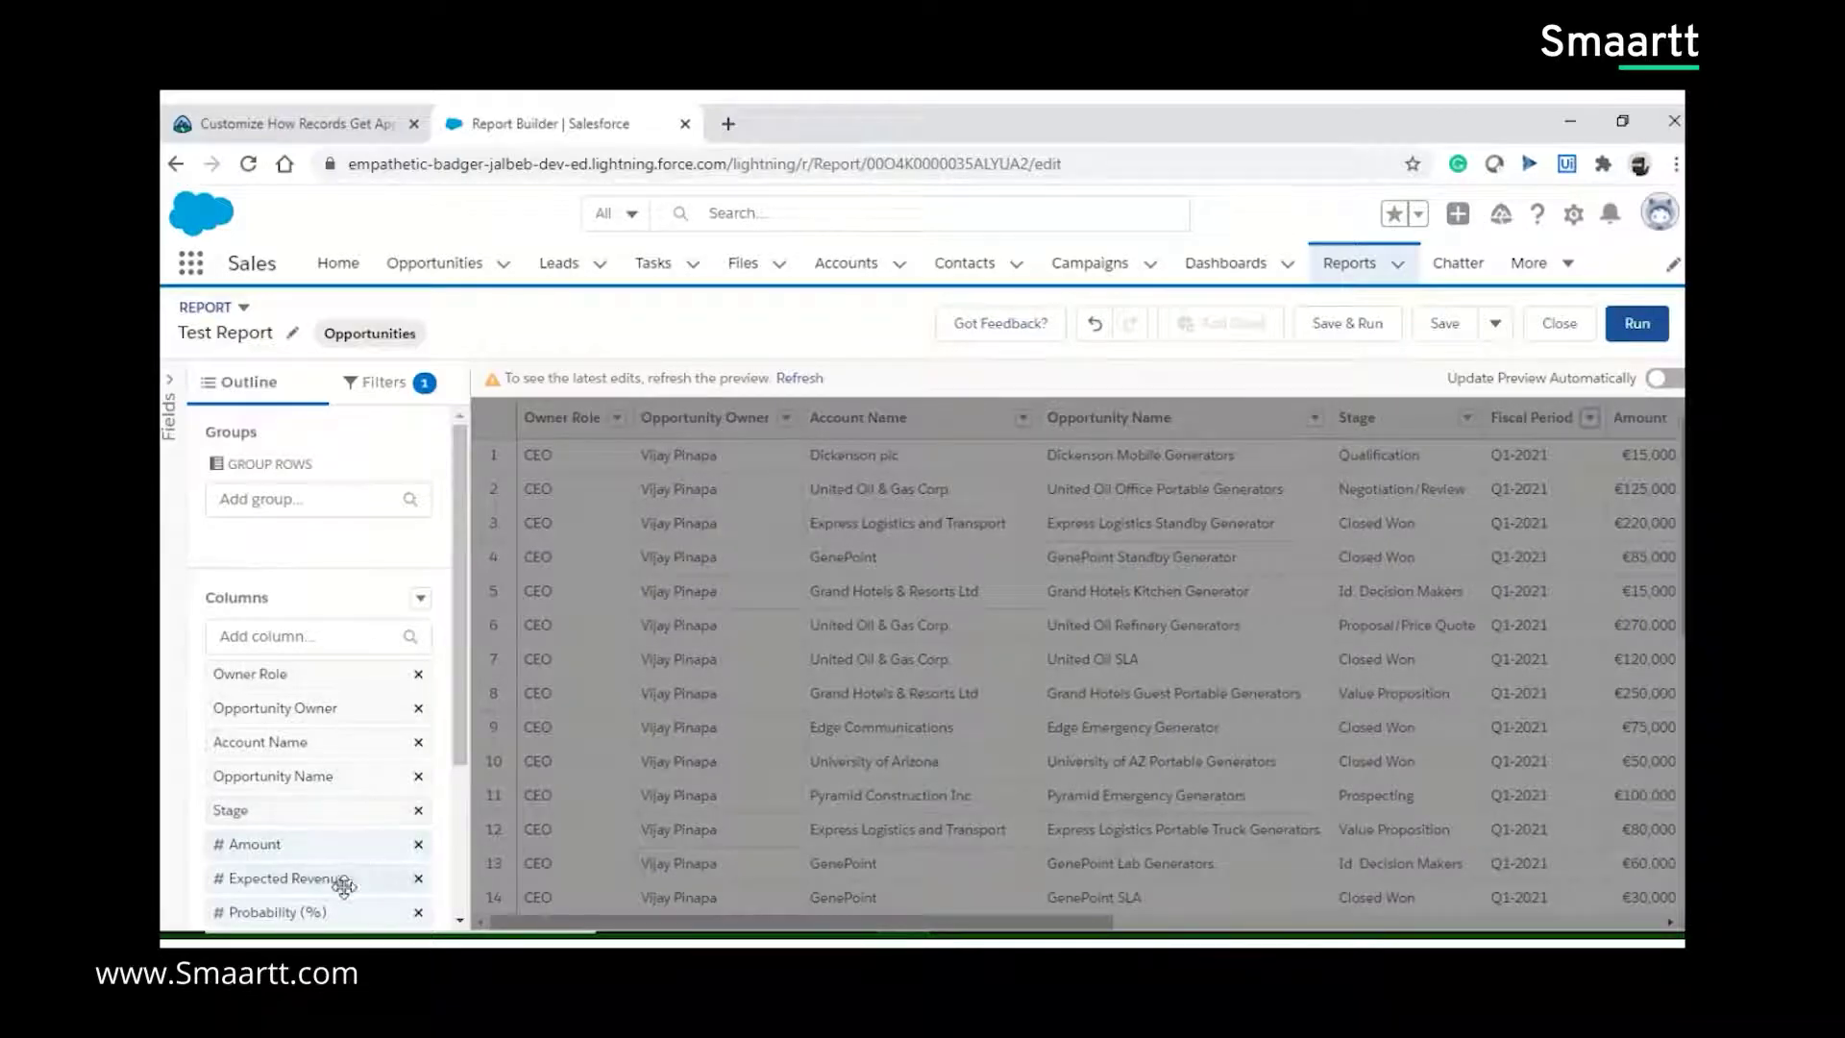
{"action": "left_click_drag", "start_coordinate": [458, 734], "coordinate": [458, 831]}
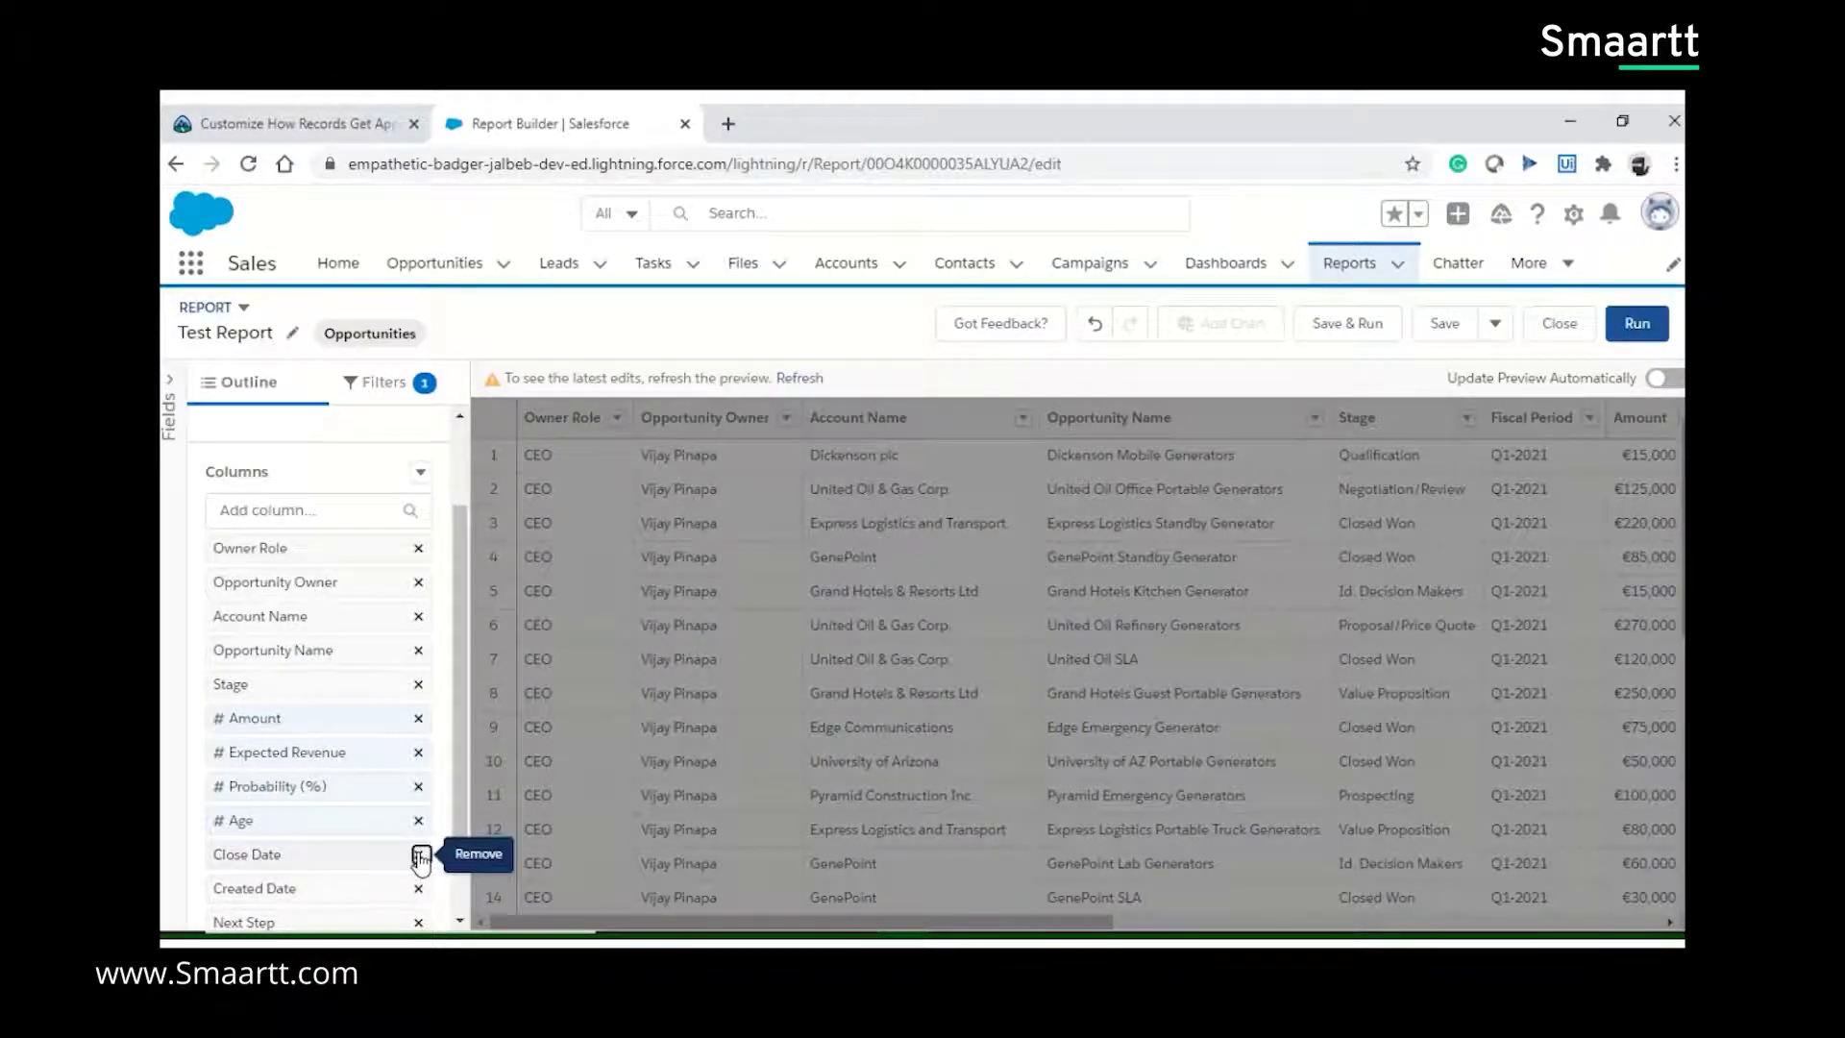
{"action": "left_click", "coordinate": [419, 855]}
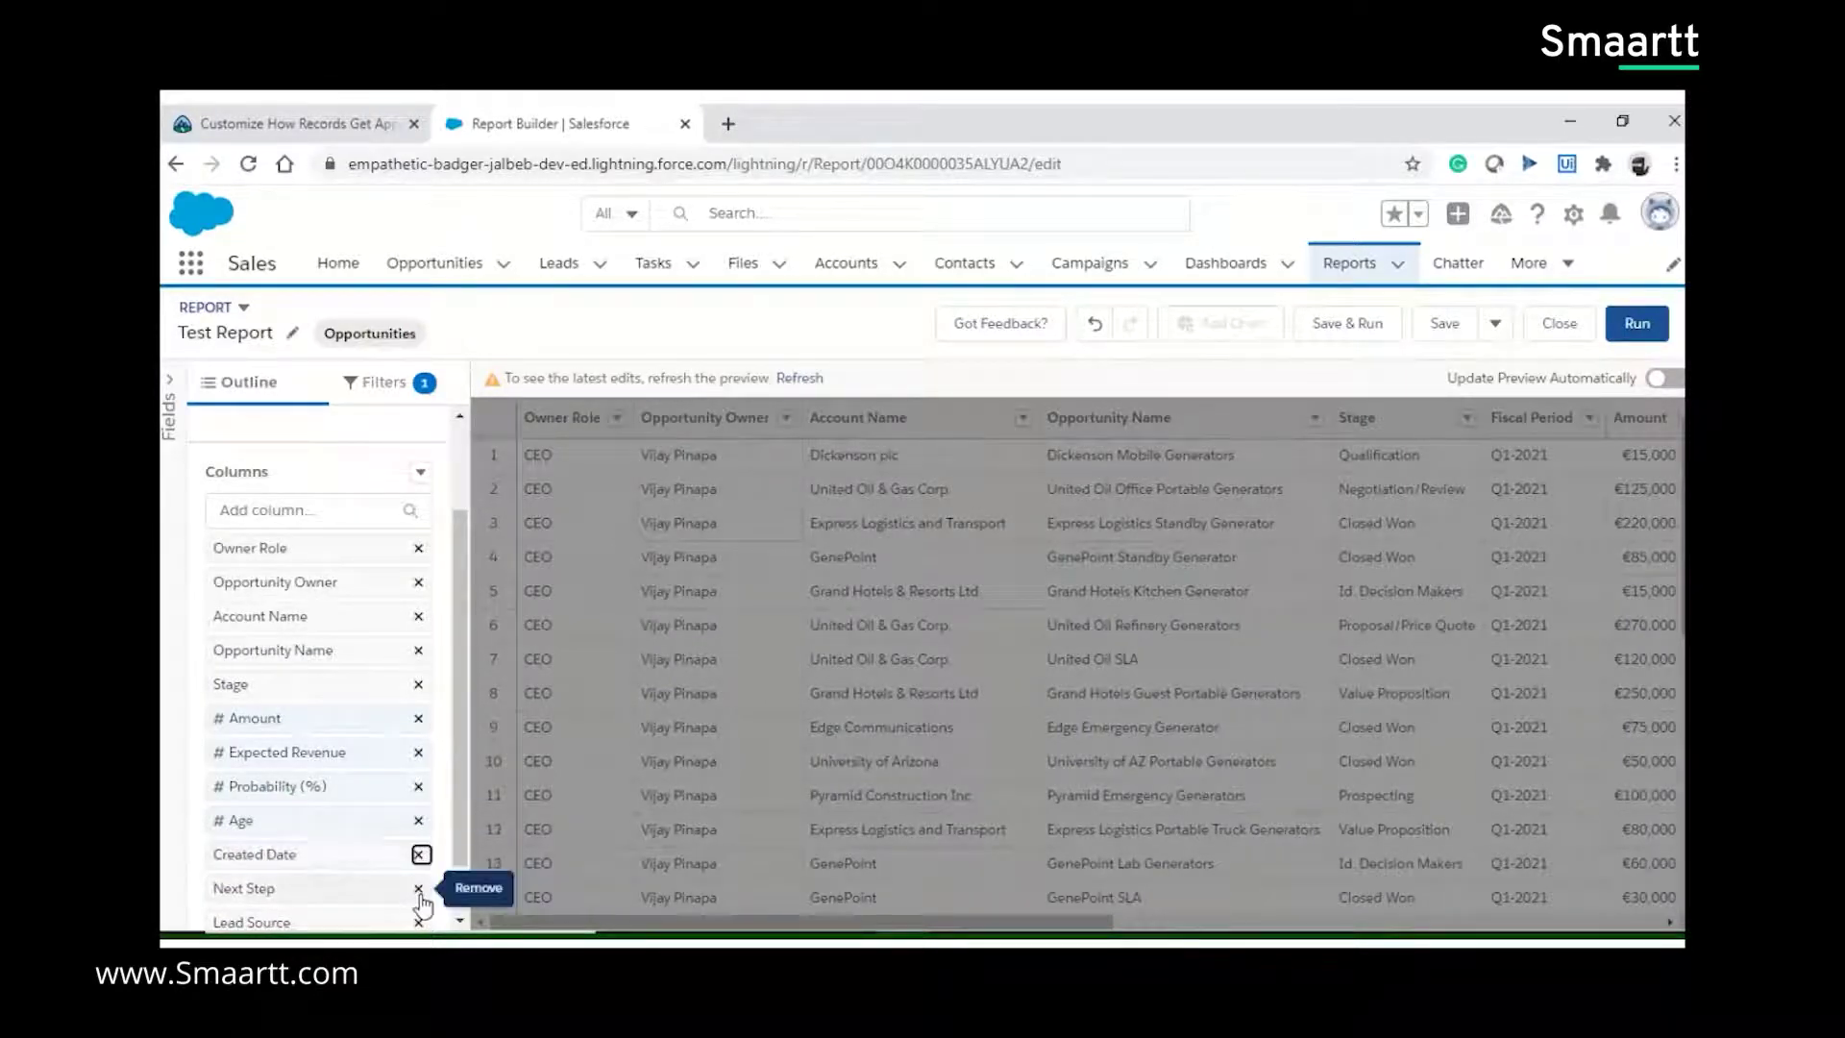
{"action": "left_click", "coordinate": [420, 889]}
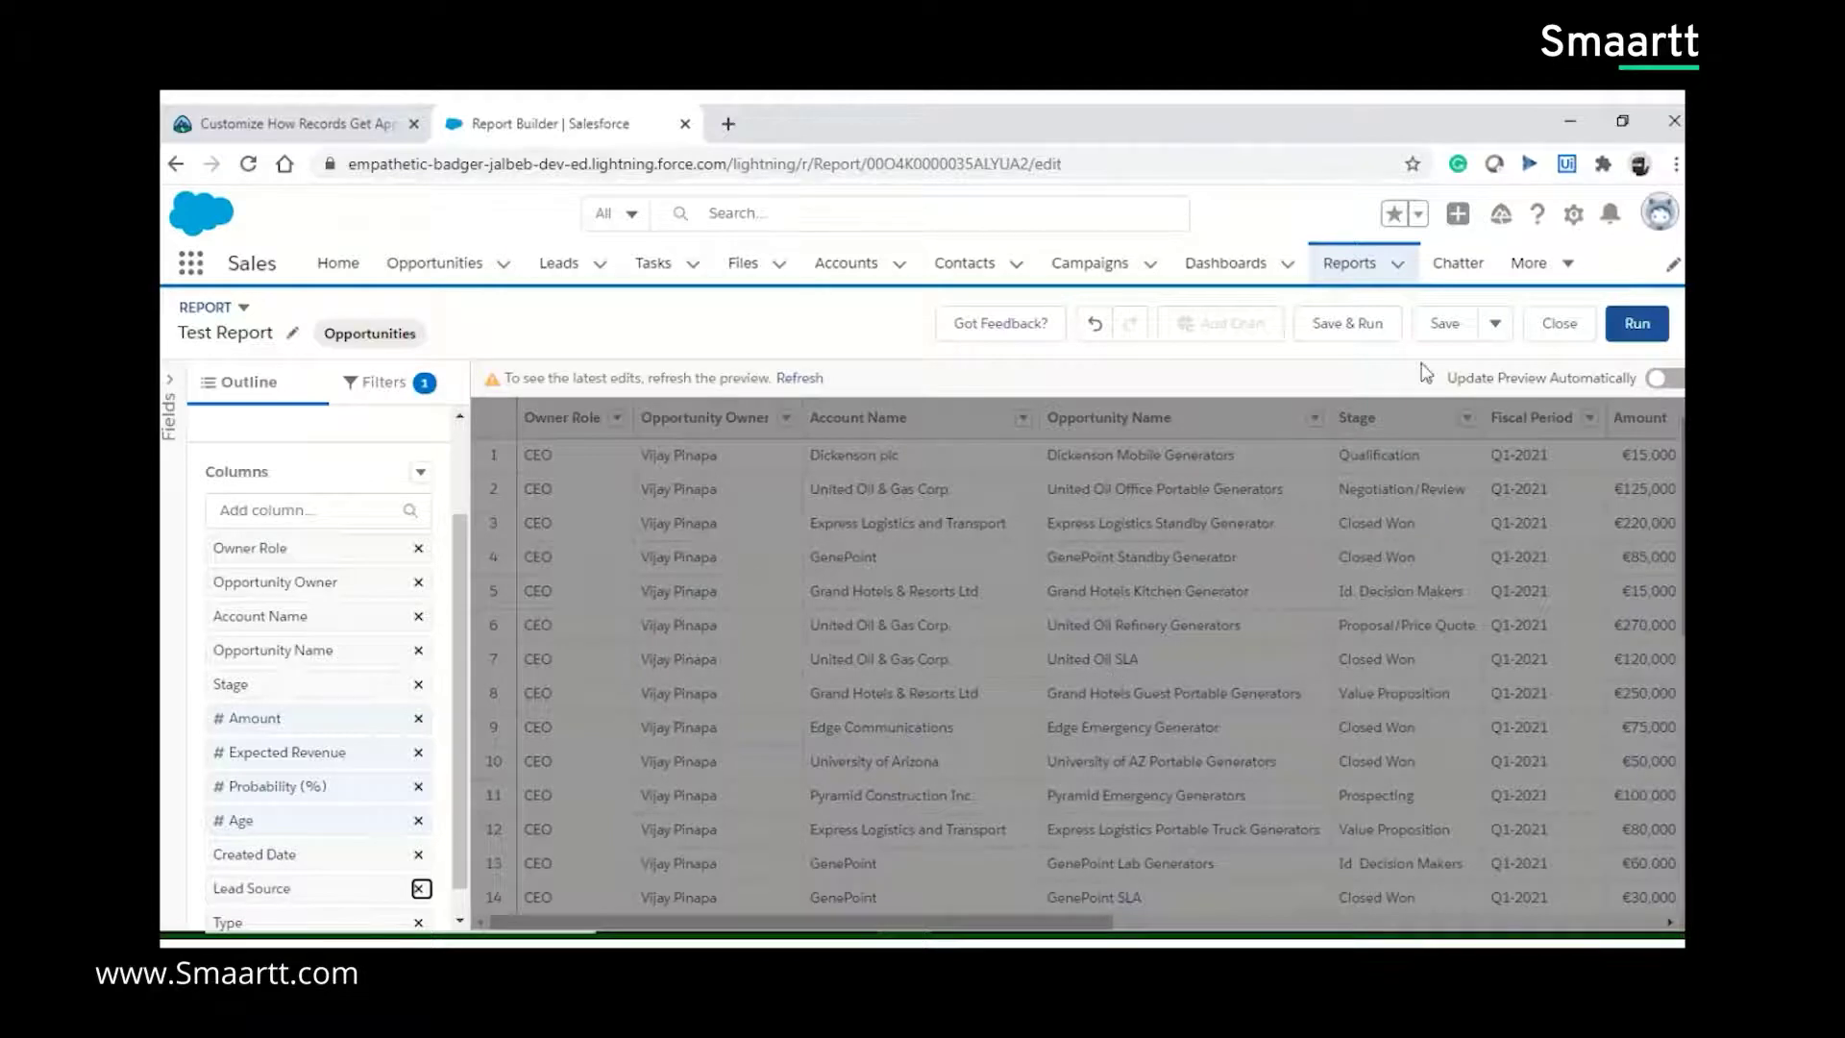
Step: Turn on automatic preview updates and remove the Expected Revenue and Type columns from the report
{"action": "left_click", "coordinate": [1668, 386]}
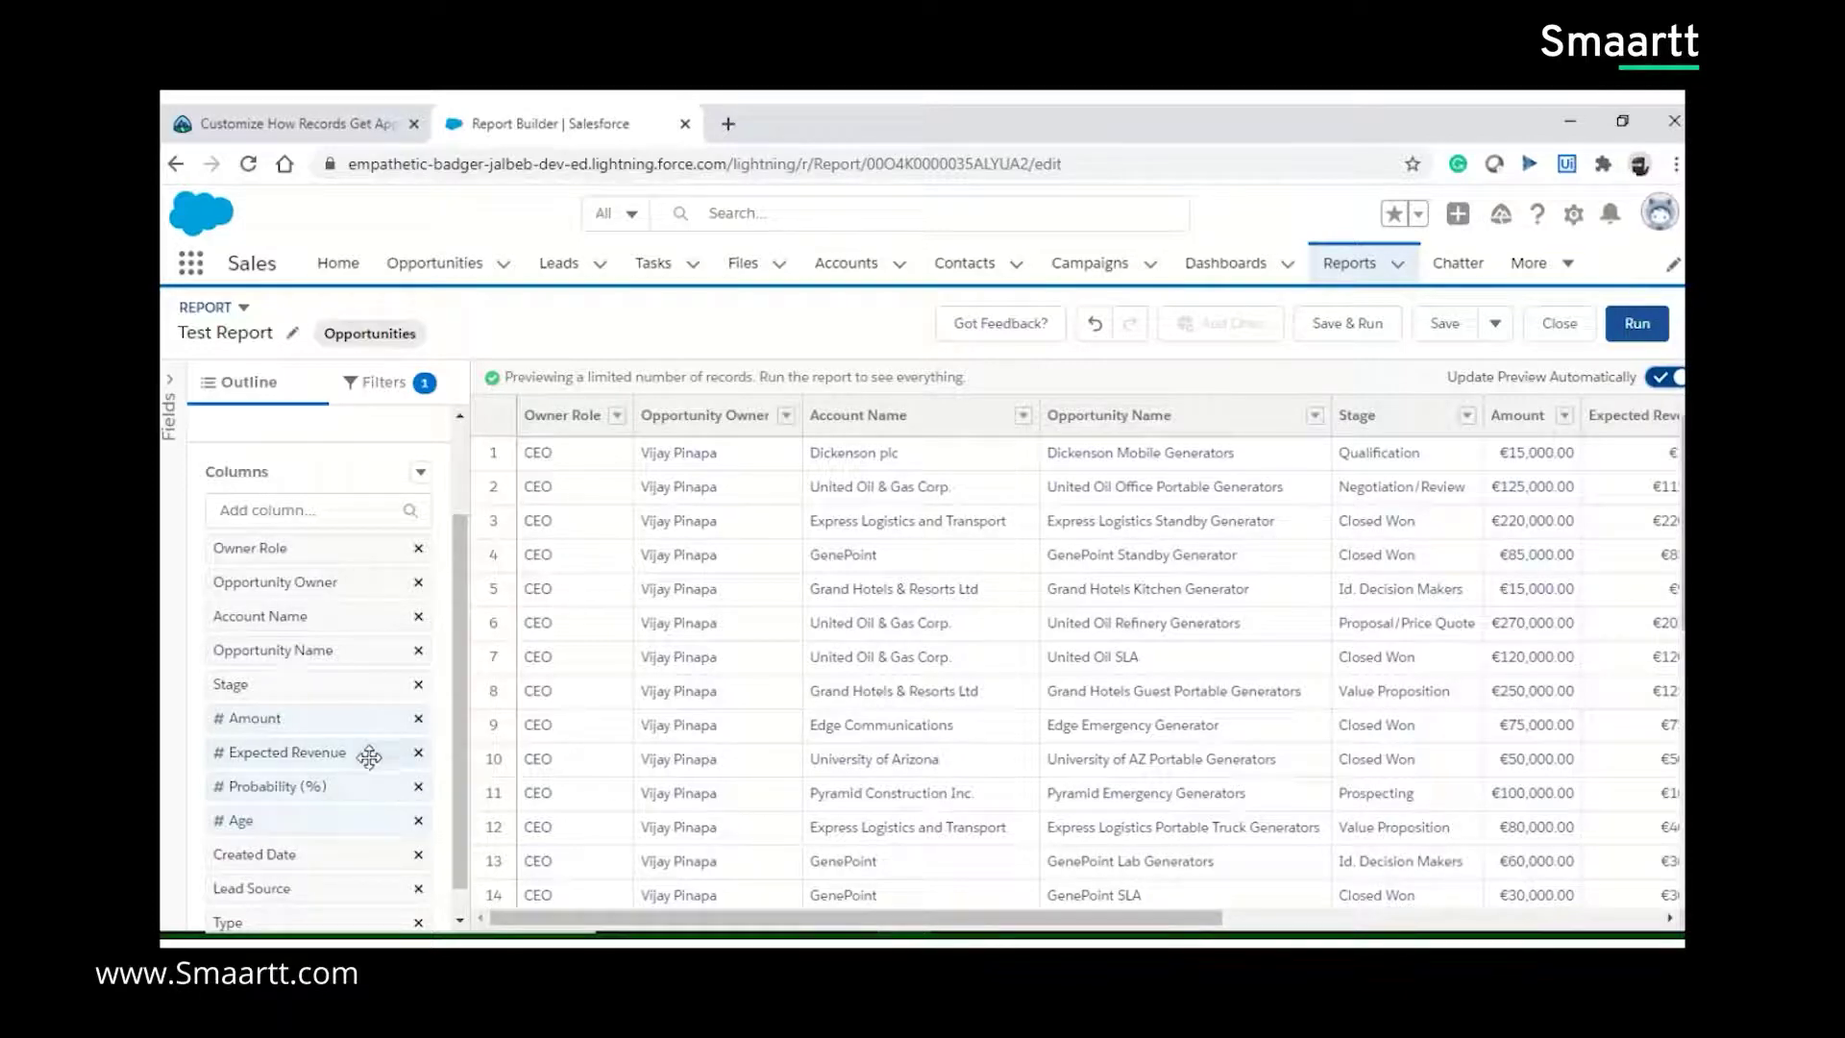
{"action": "left_click", "coordinate": [420, 753]}
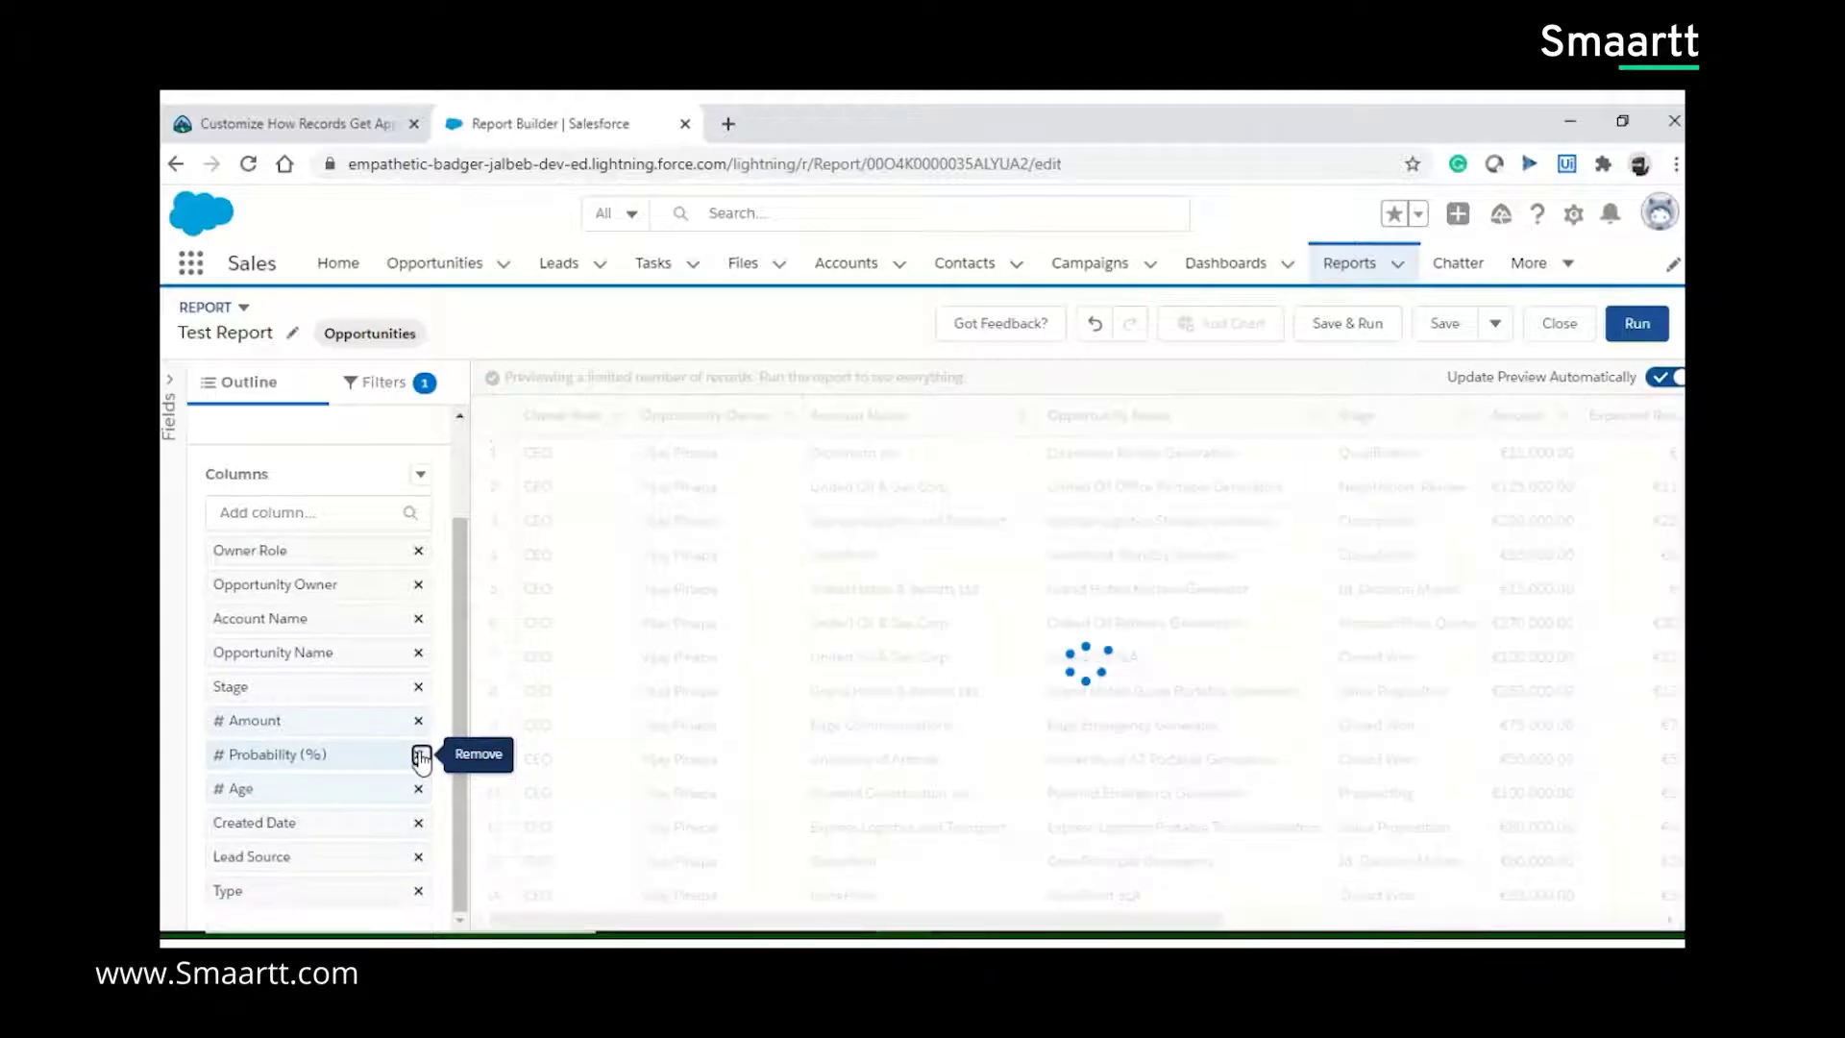
{"action": "left_click", "coordinate": [421, 892]}
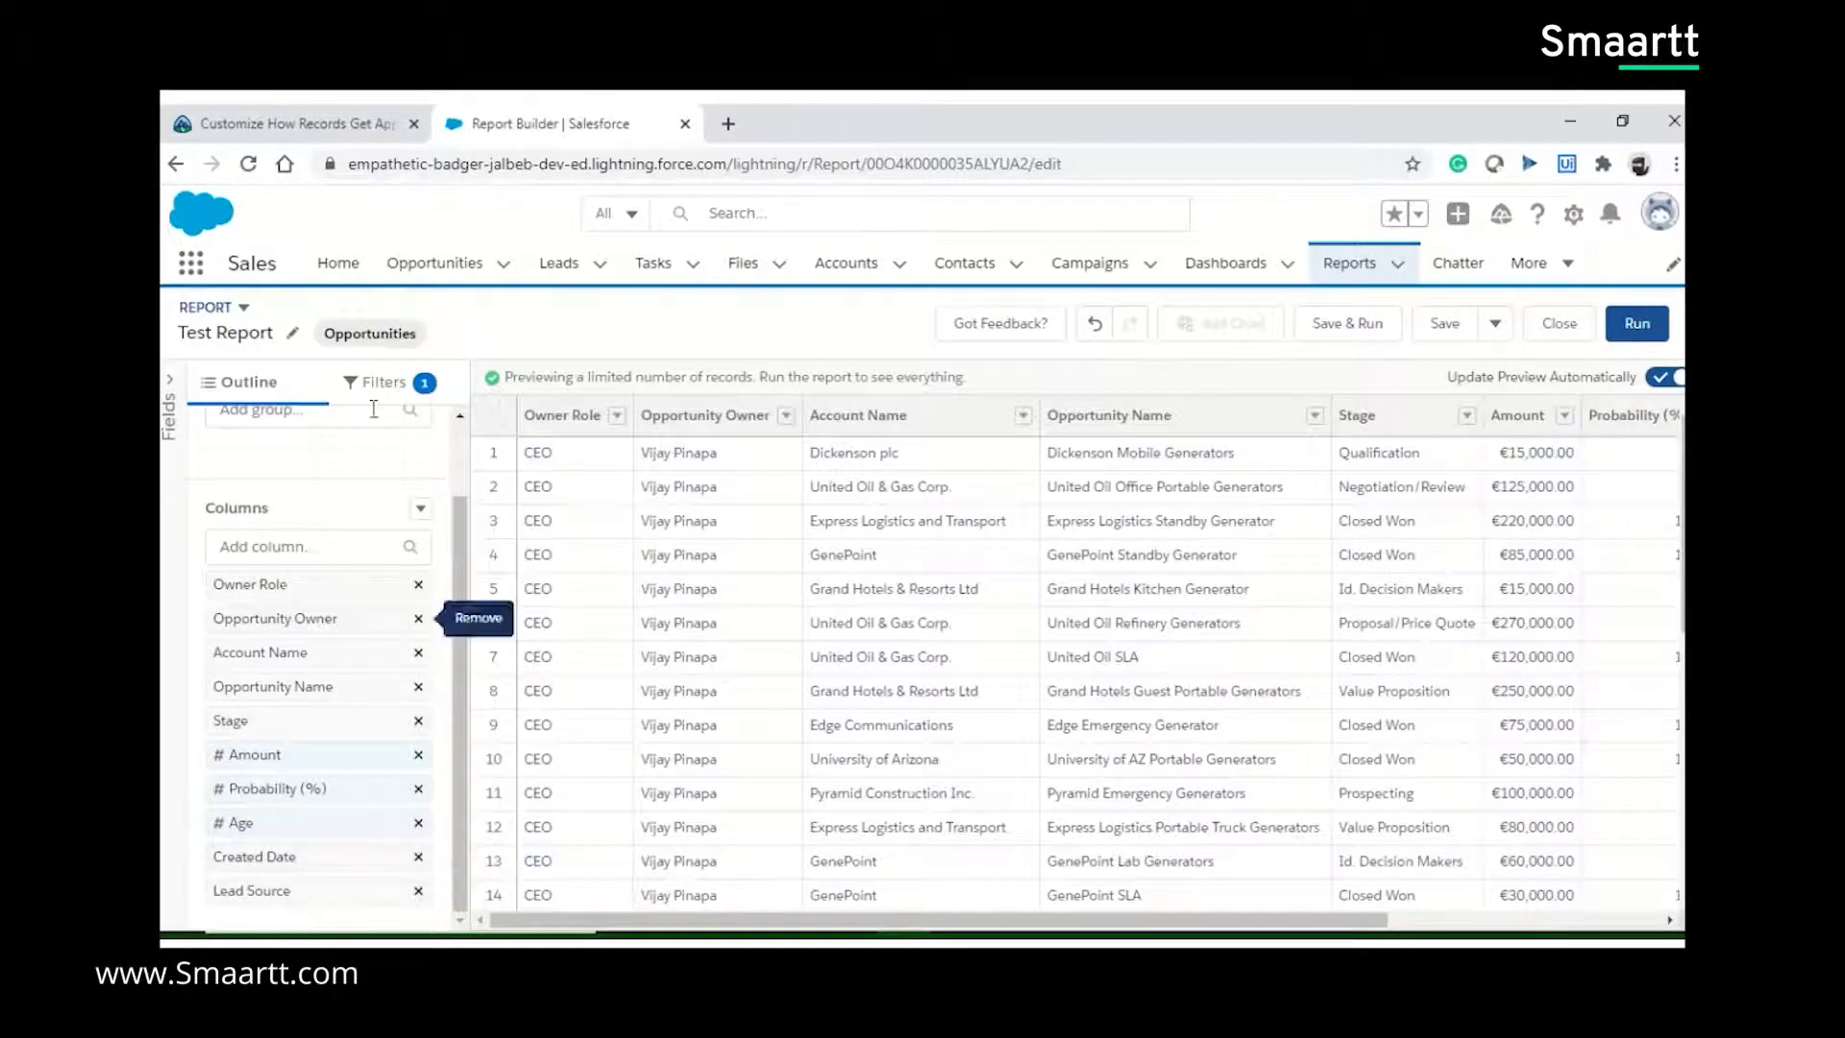
Step: Group the report rows by the Stage field
{"action": "left_click_drag", "start_coordinate": [454, 556], "coordinate": [461, 483]}
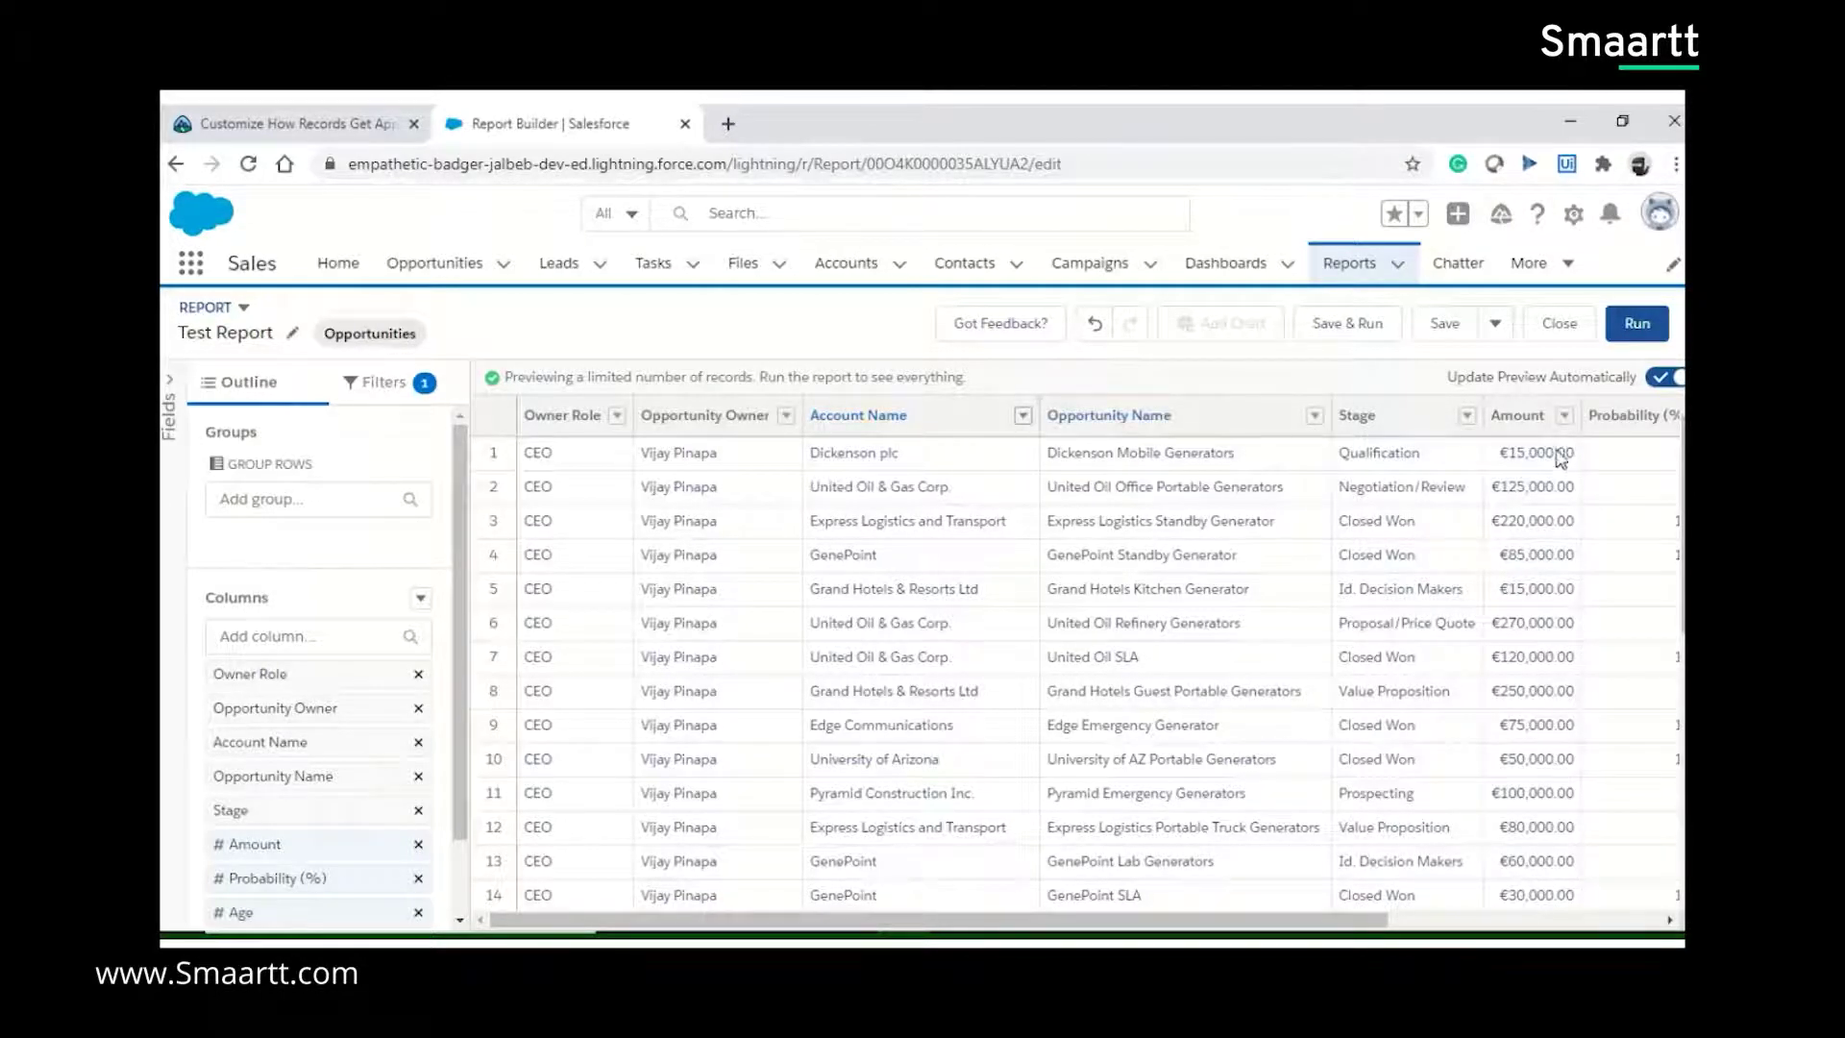
{"action": "left_click", "coordinate": [1467, 416]}
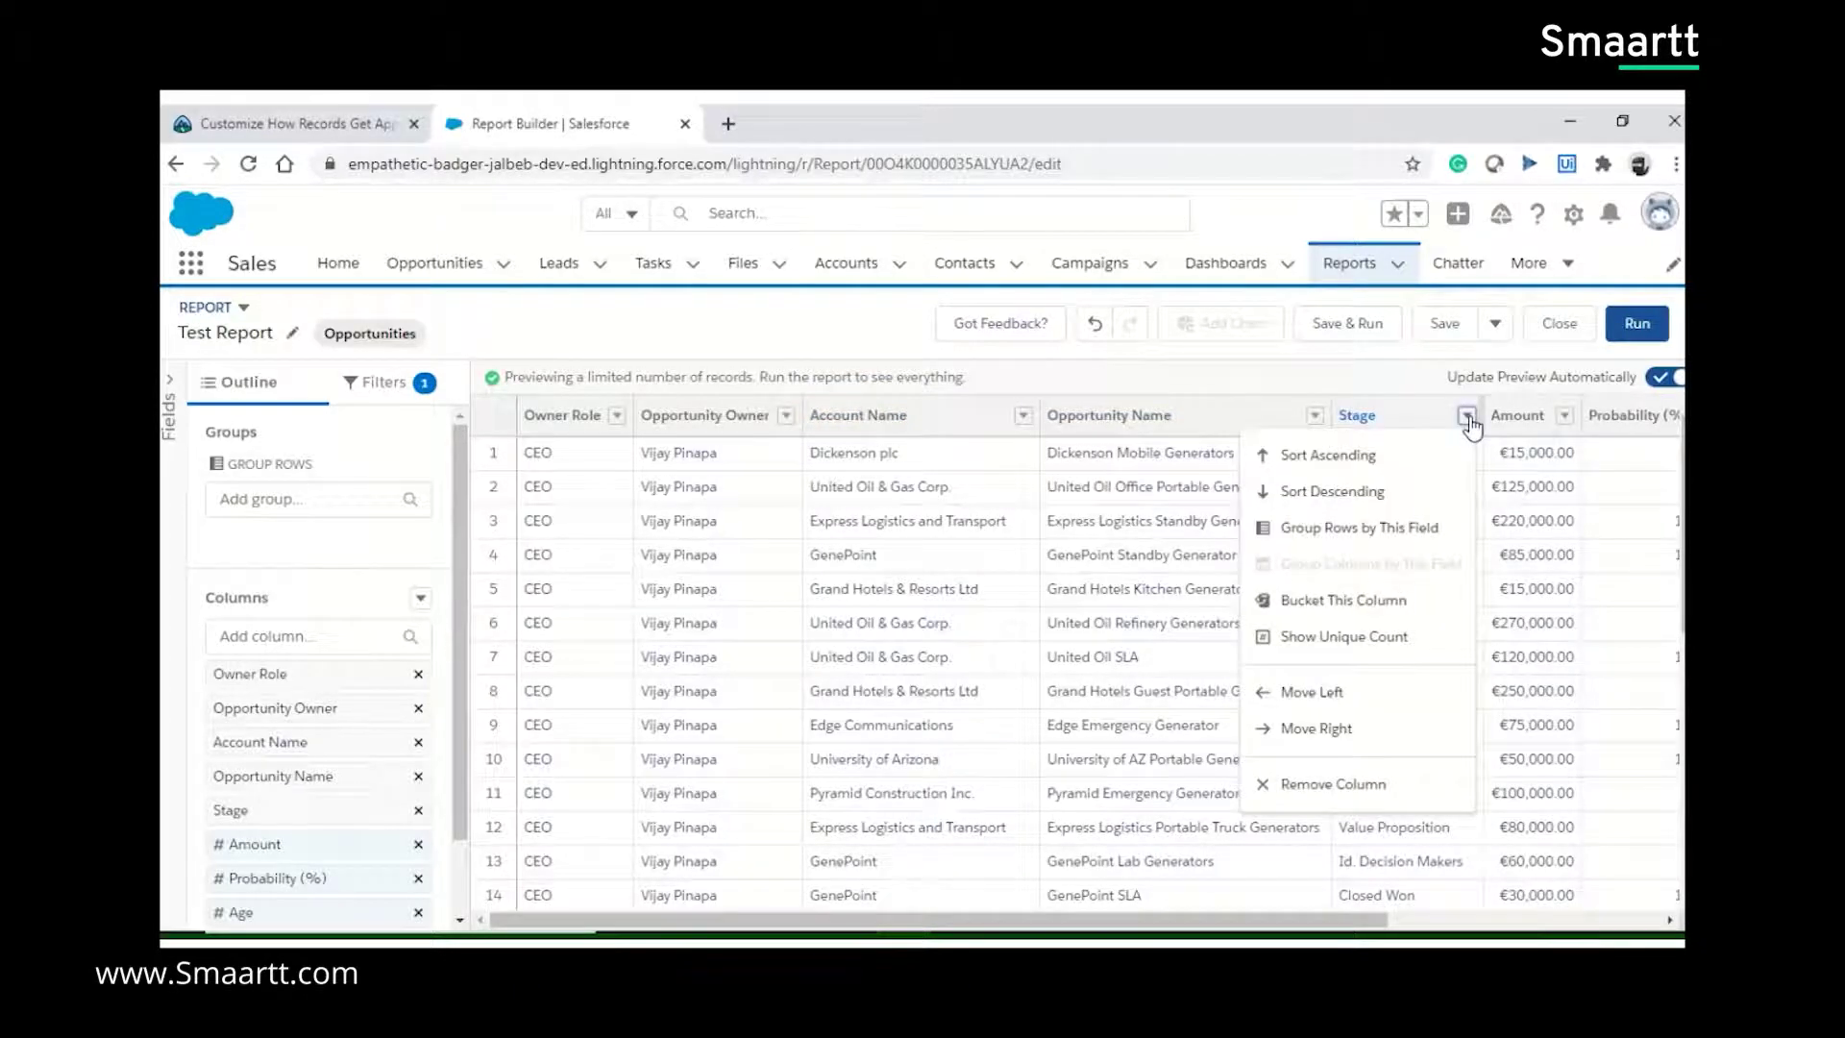
{"action": "left_click", "coordinate": [1355, 541]}
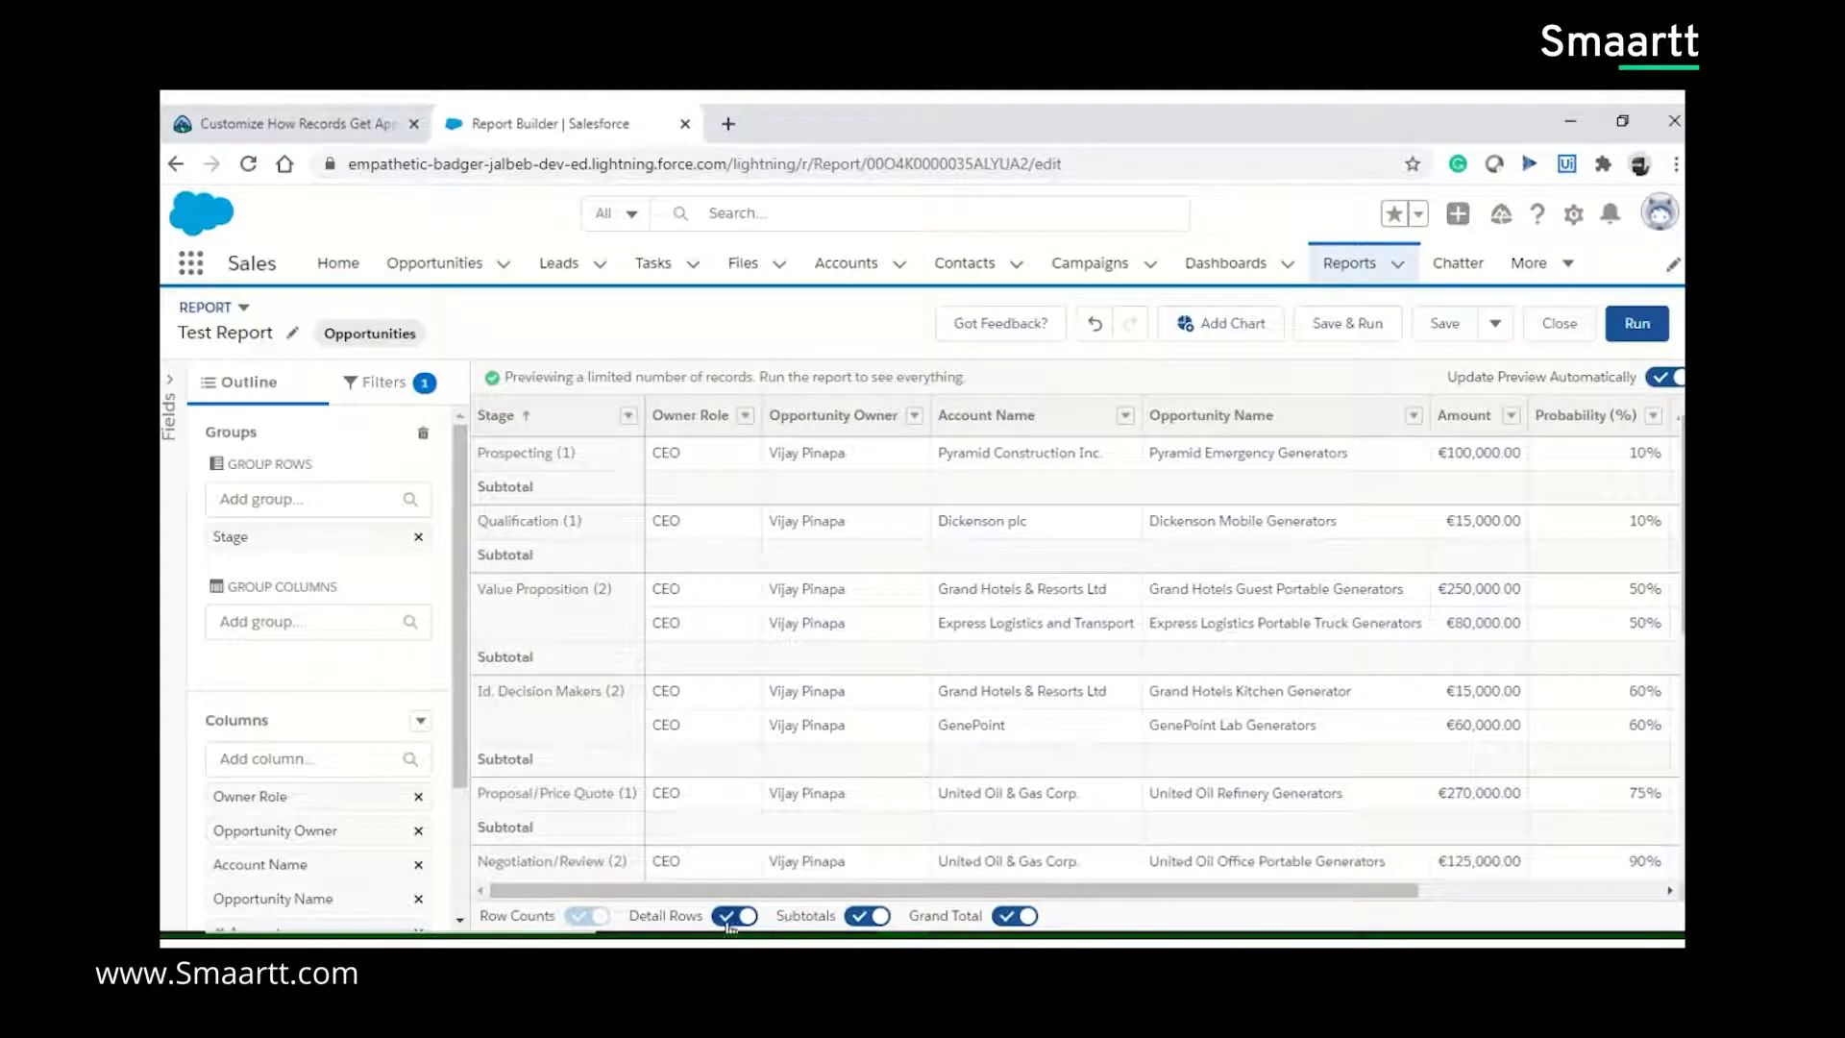
Step: Hide and show the detail rows again, and turn off the subtotals in the grouped report
{"action": "left_click", "coordinate": [725, 920]}
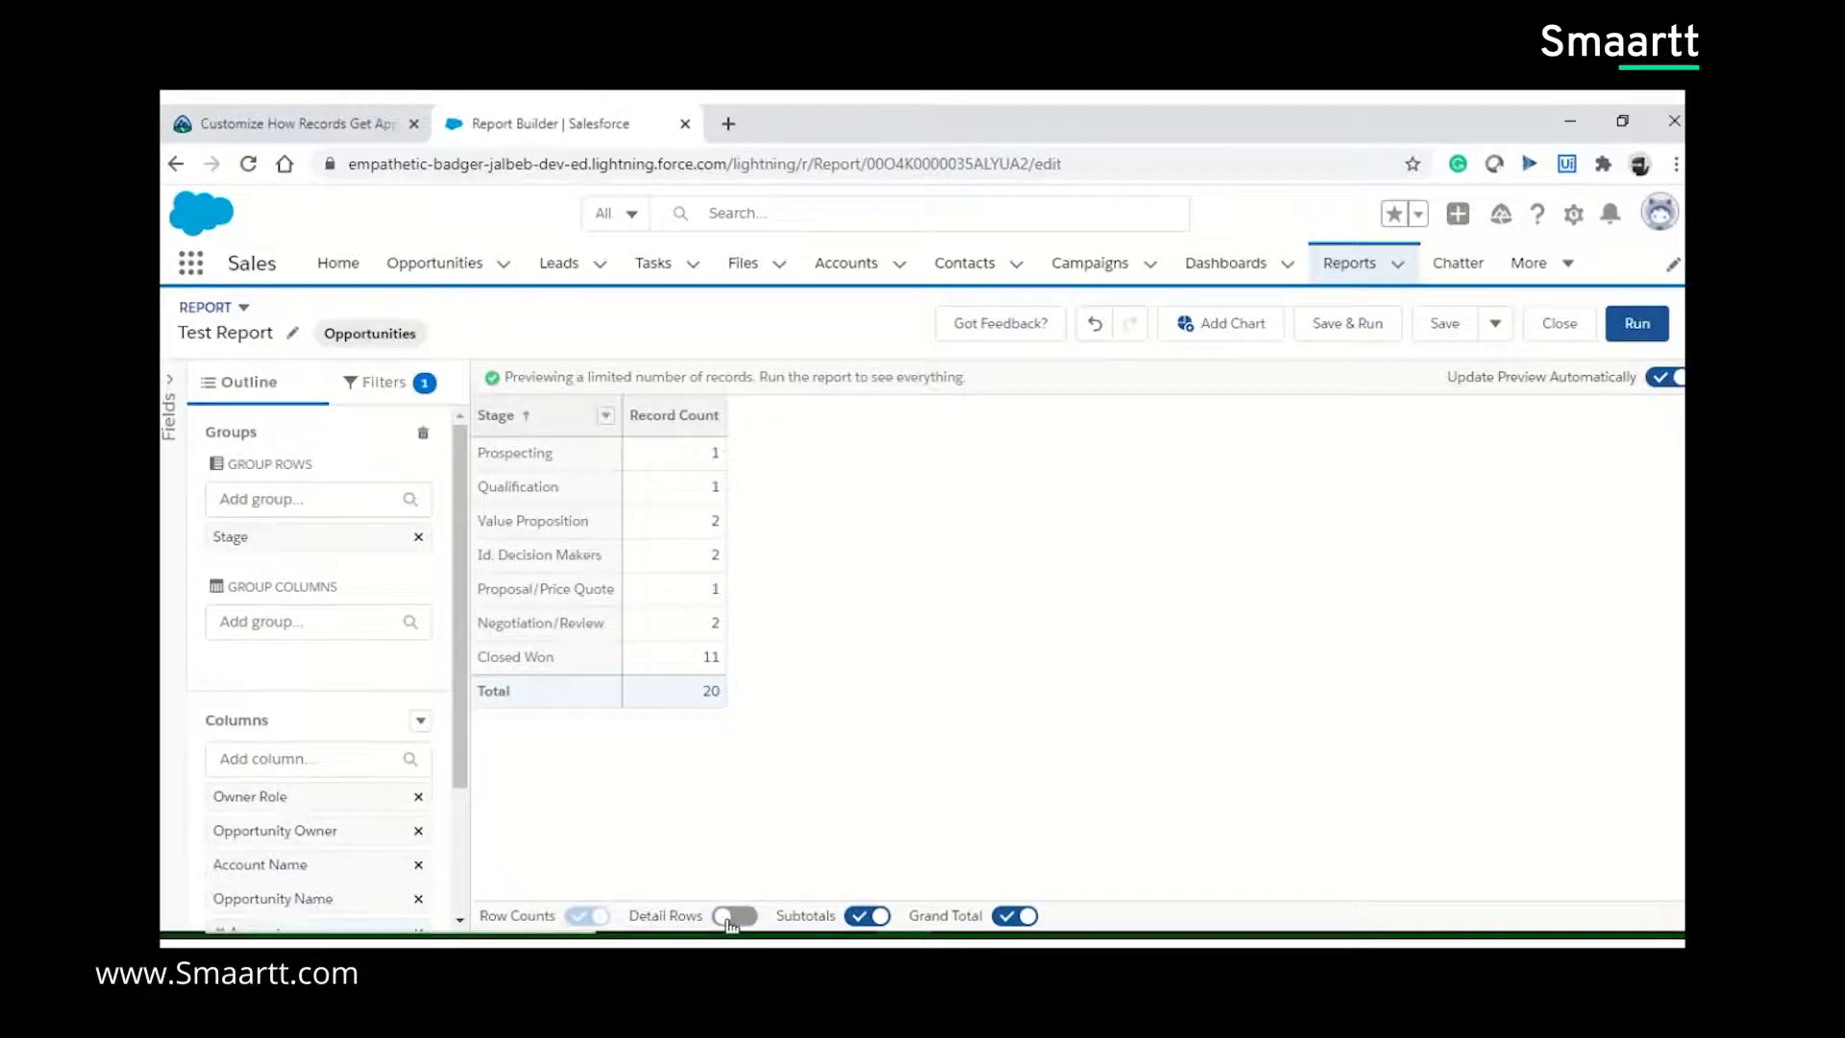
{"action": "left_click", "coordinate": [727, 919]}
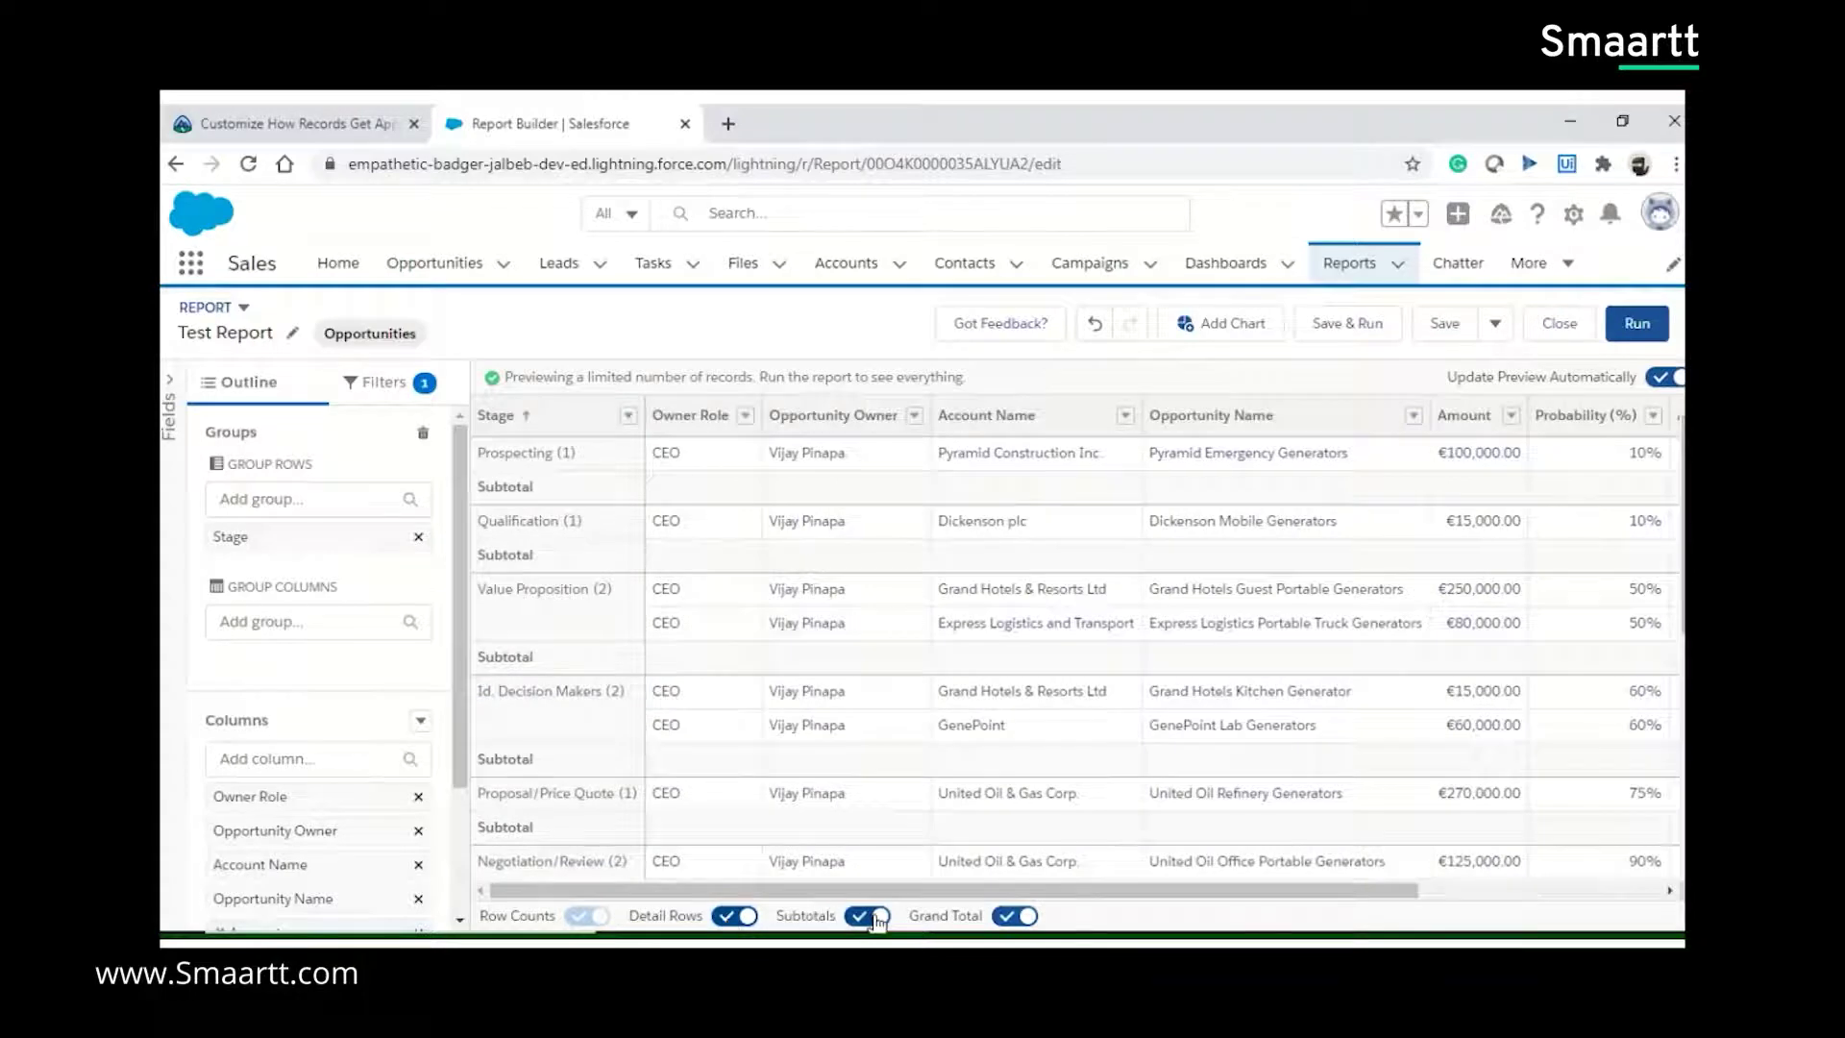
{"action": "left_click", "coordinate": [874, 917]}
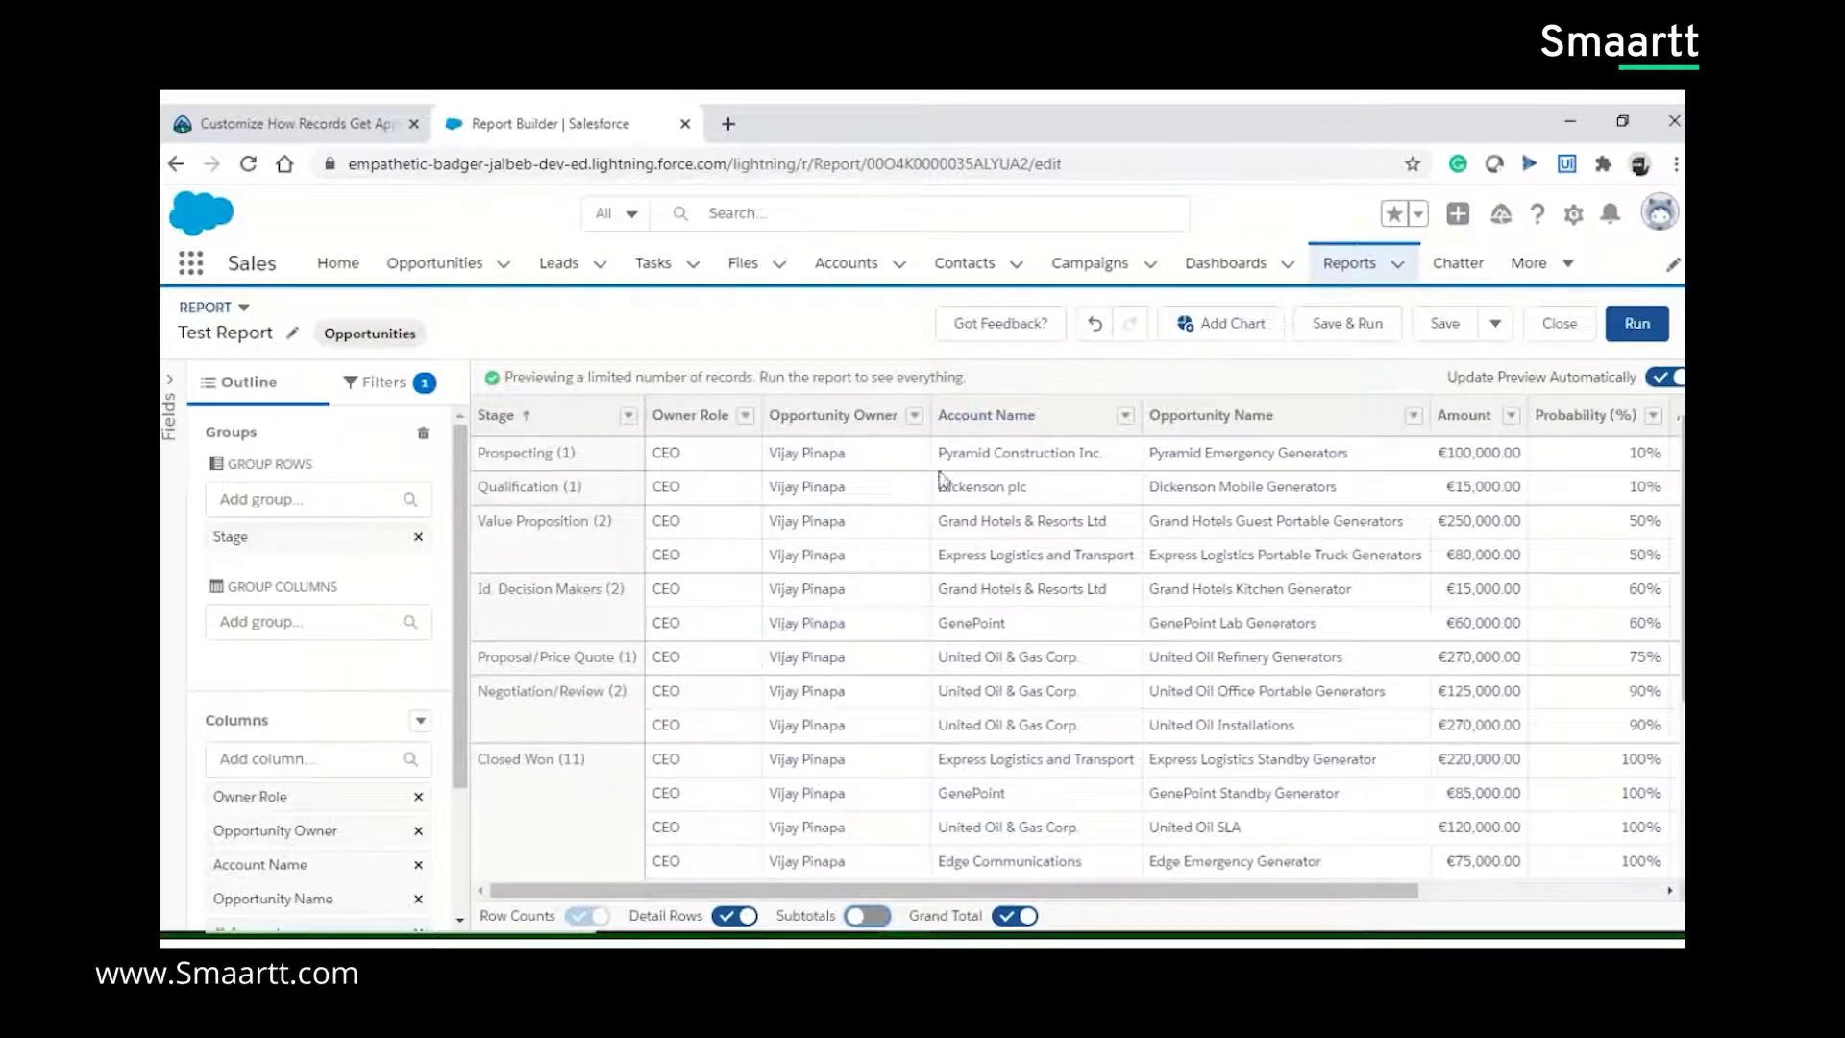
Step: Move Opportunity Name from the report's columns into the column groups and remove that column grouping
{"action": "left_click", "coordinate": [1123, 417]}
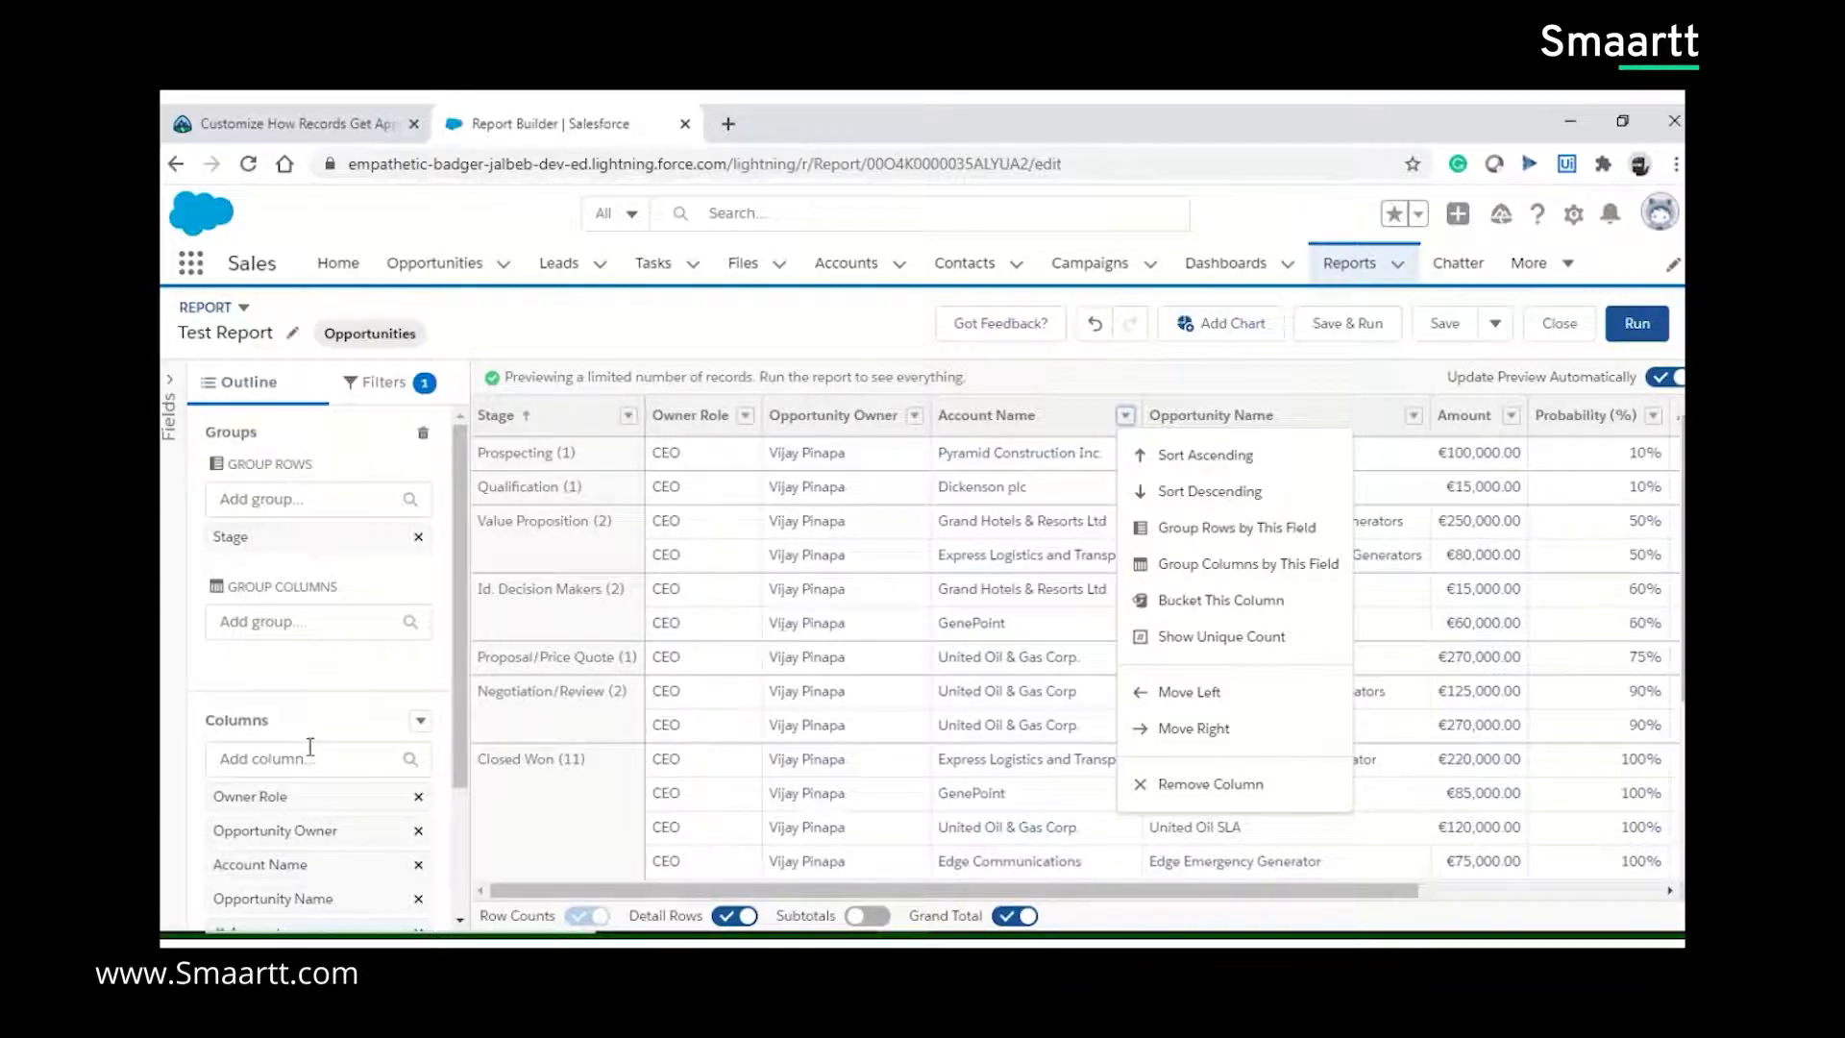
{"action": "left_click", "coordinate": [308, 790]}
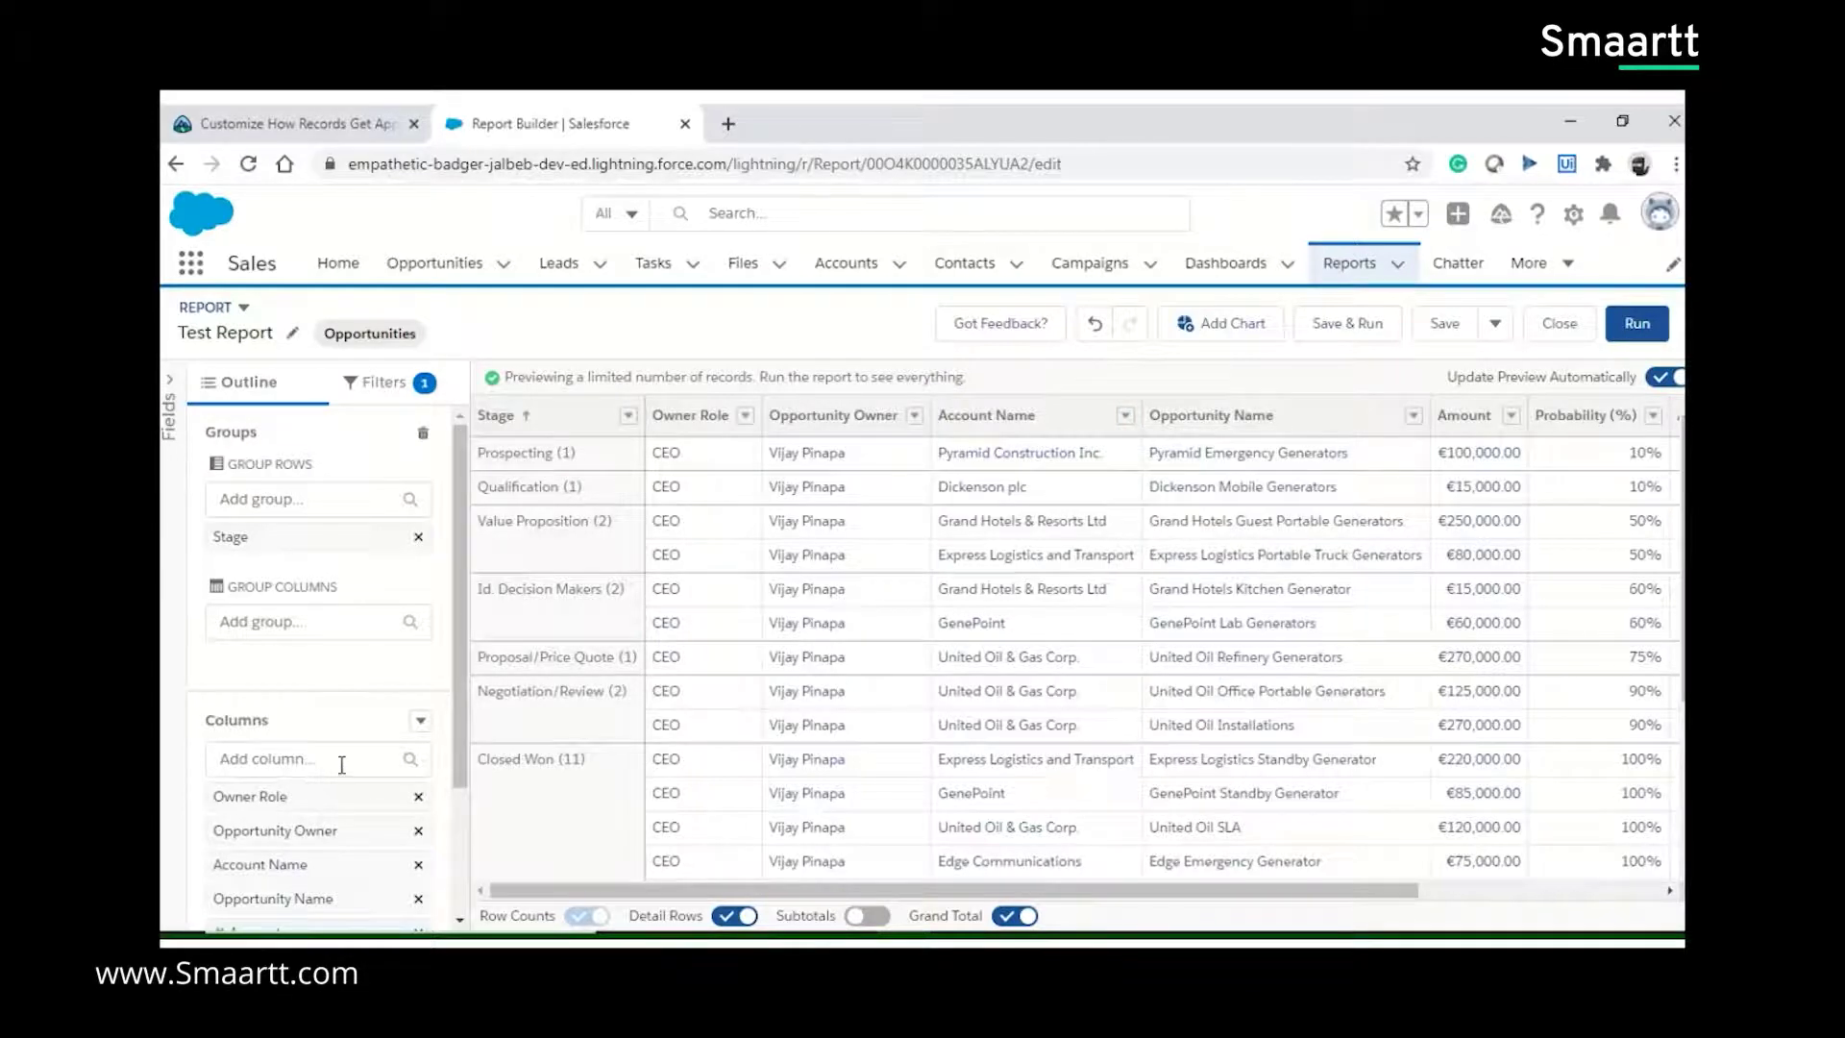
{"action": "left_click", "coordinate": [341, 761]}
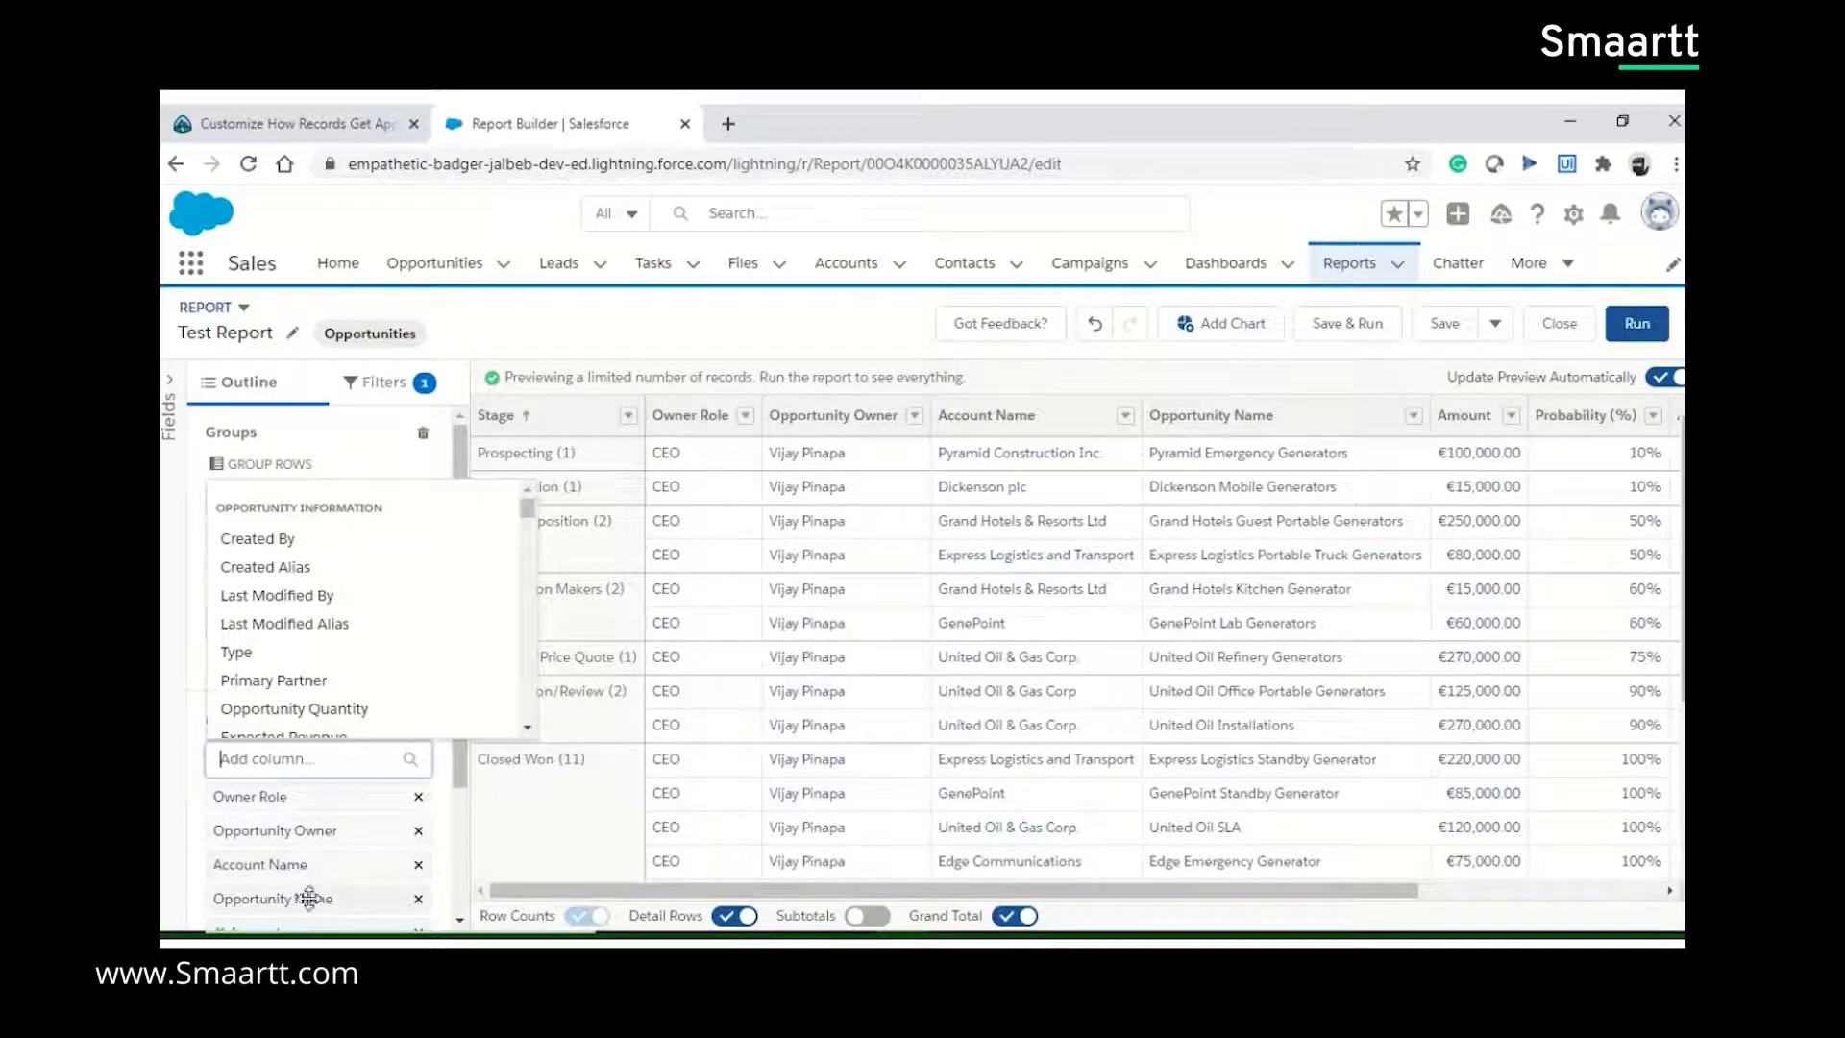
{"action": "left_click_drag", "start_coordinate": [308, 898], "coordinate": [321, 691]}
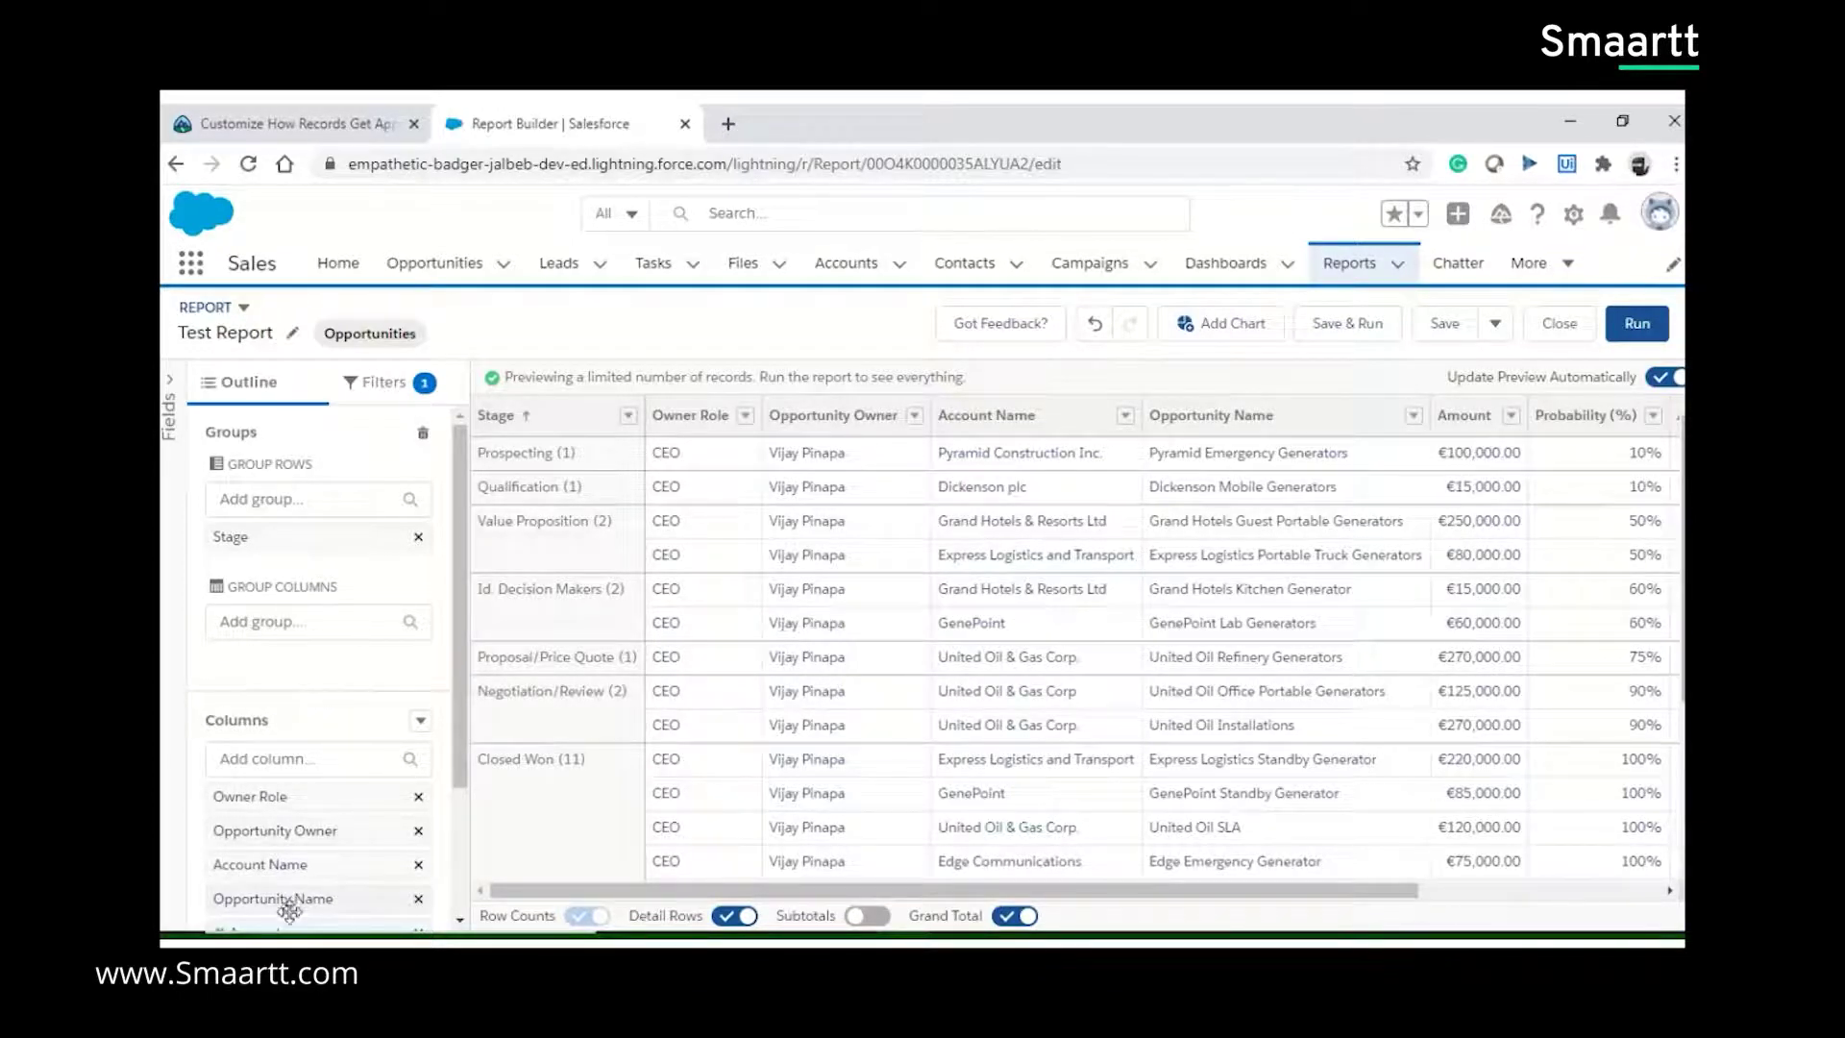
{"action": "left_click_drag", "start_coordinate": [308, 898], "coordinate": [313, 654]}
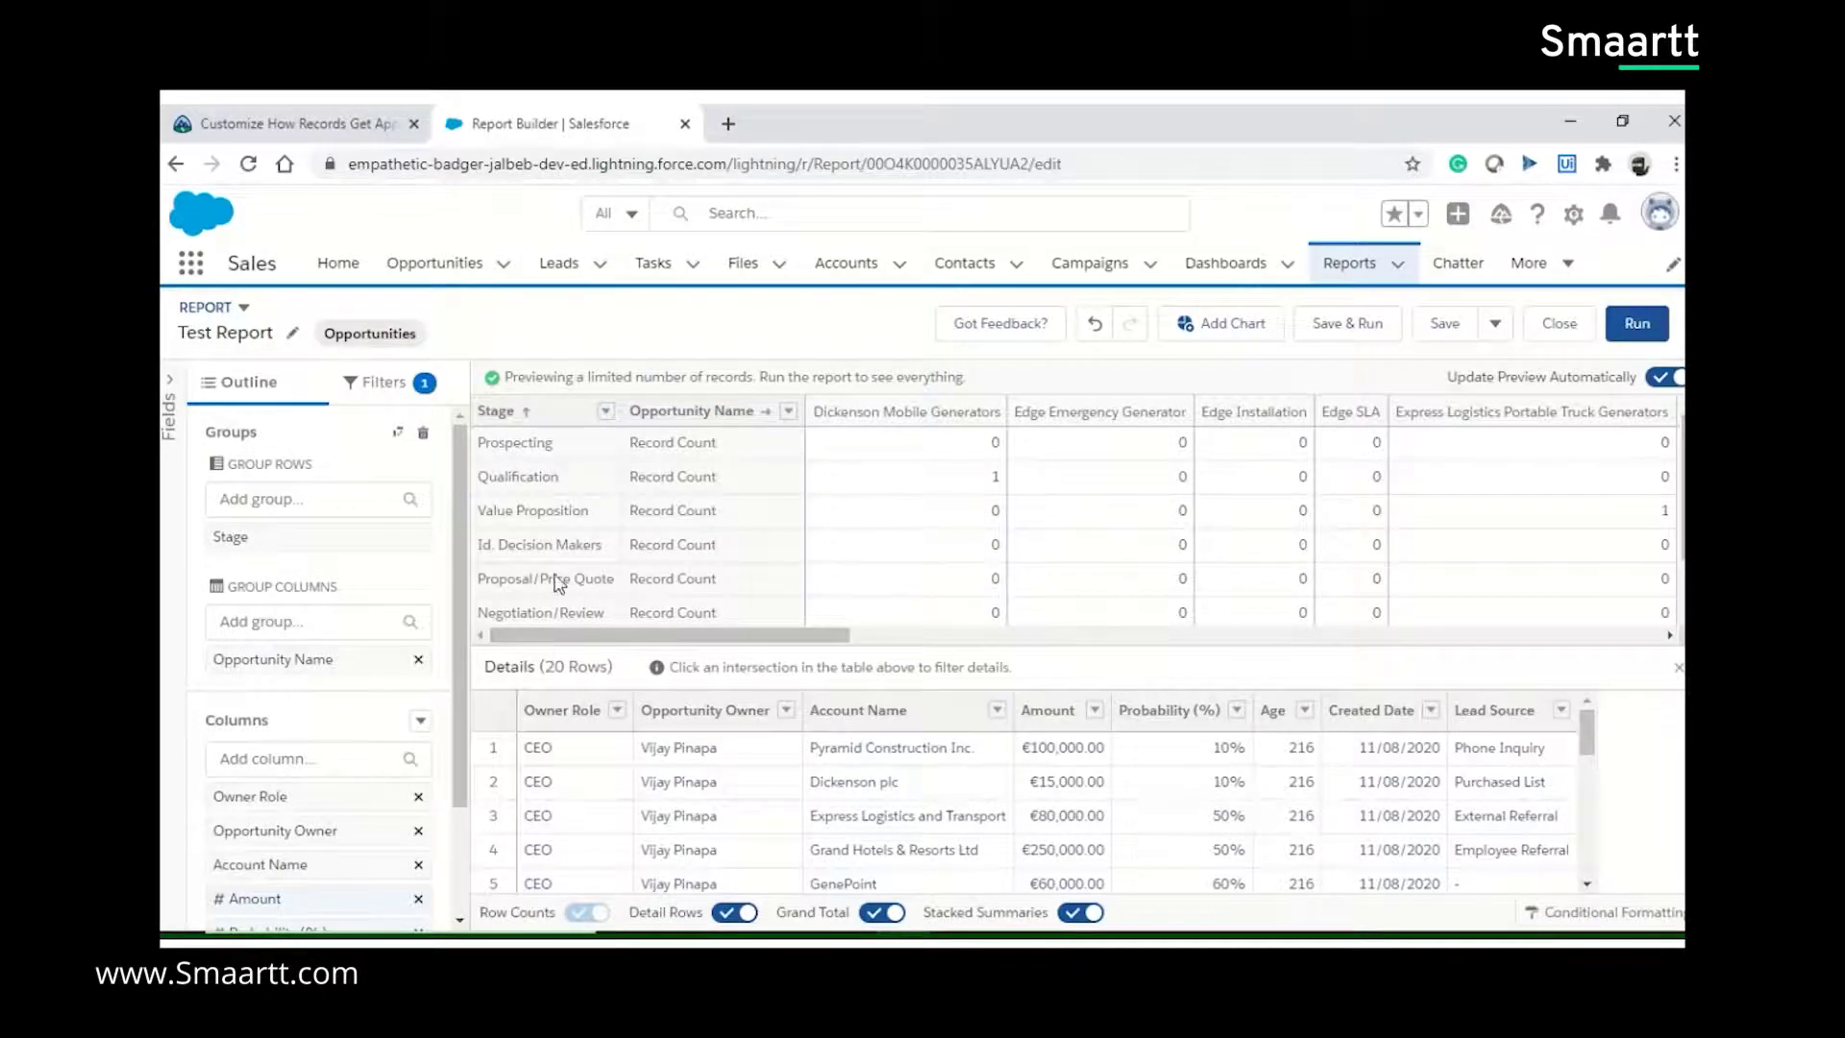
{"action": "left_click", "coordinate": [420, 660]}
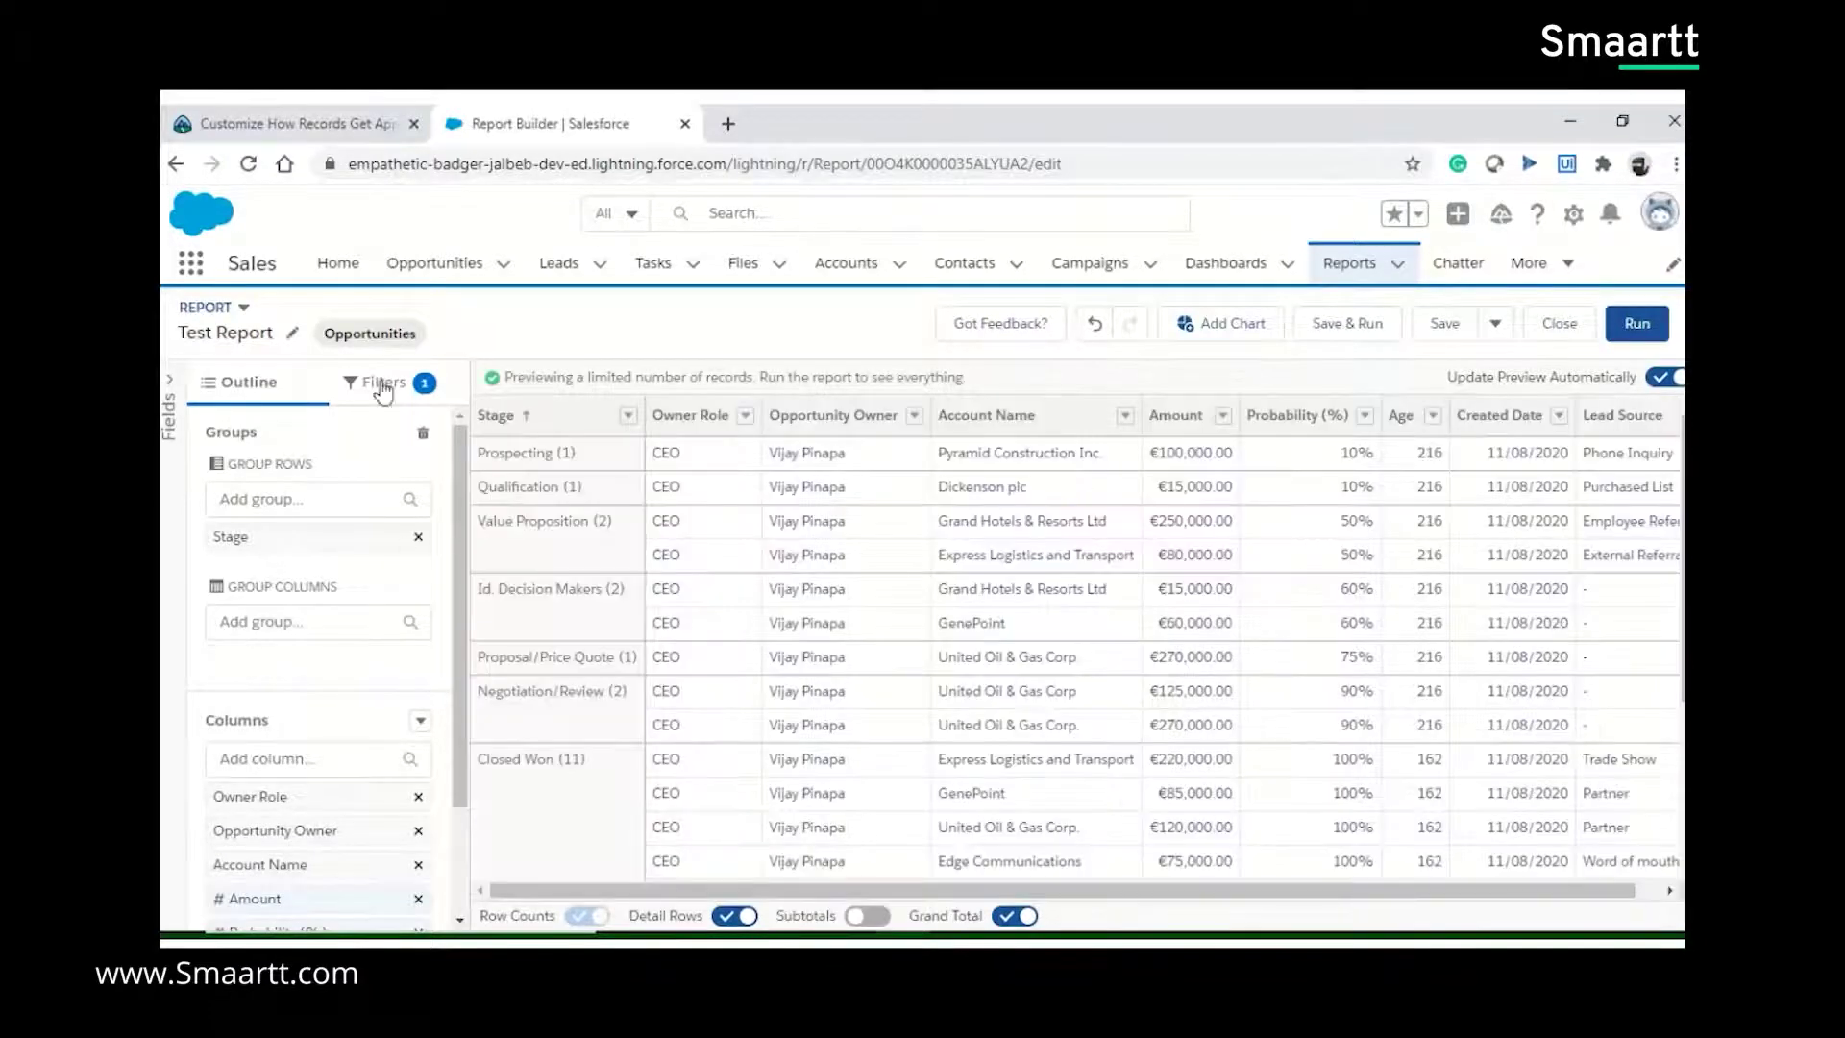
Step: Change the Close Date filter to use Created Date with the Current FY range and apply it
{"action": "left_click", "coordinate": [386, 392]}
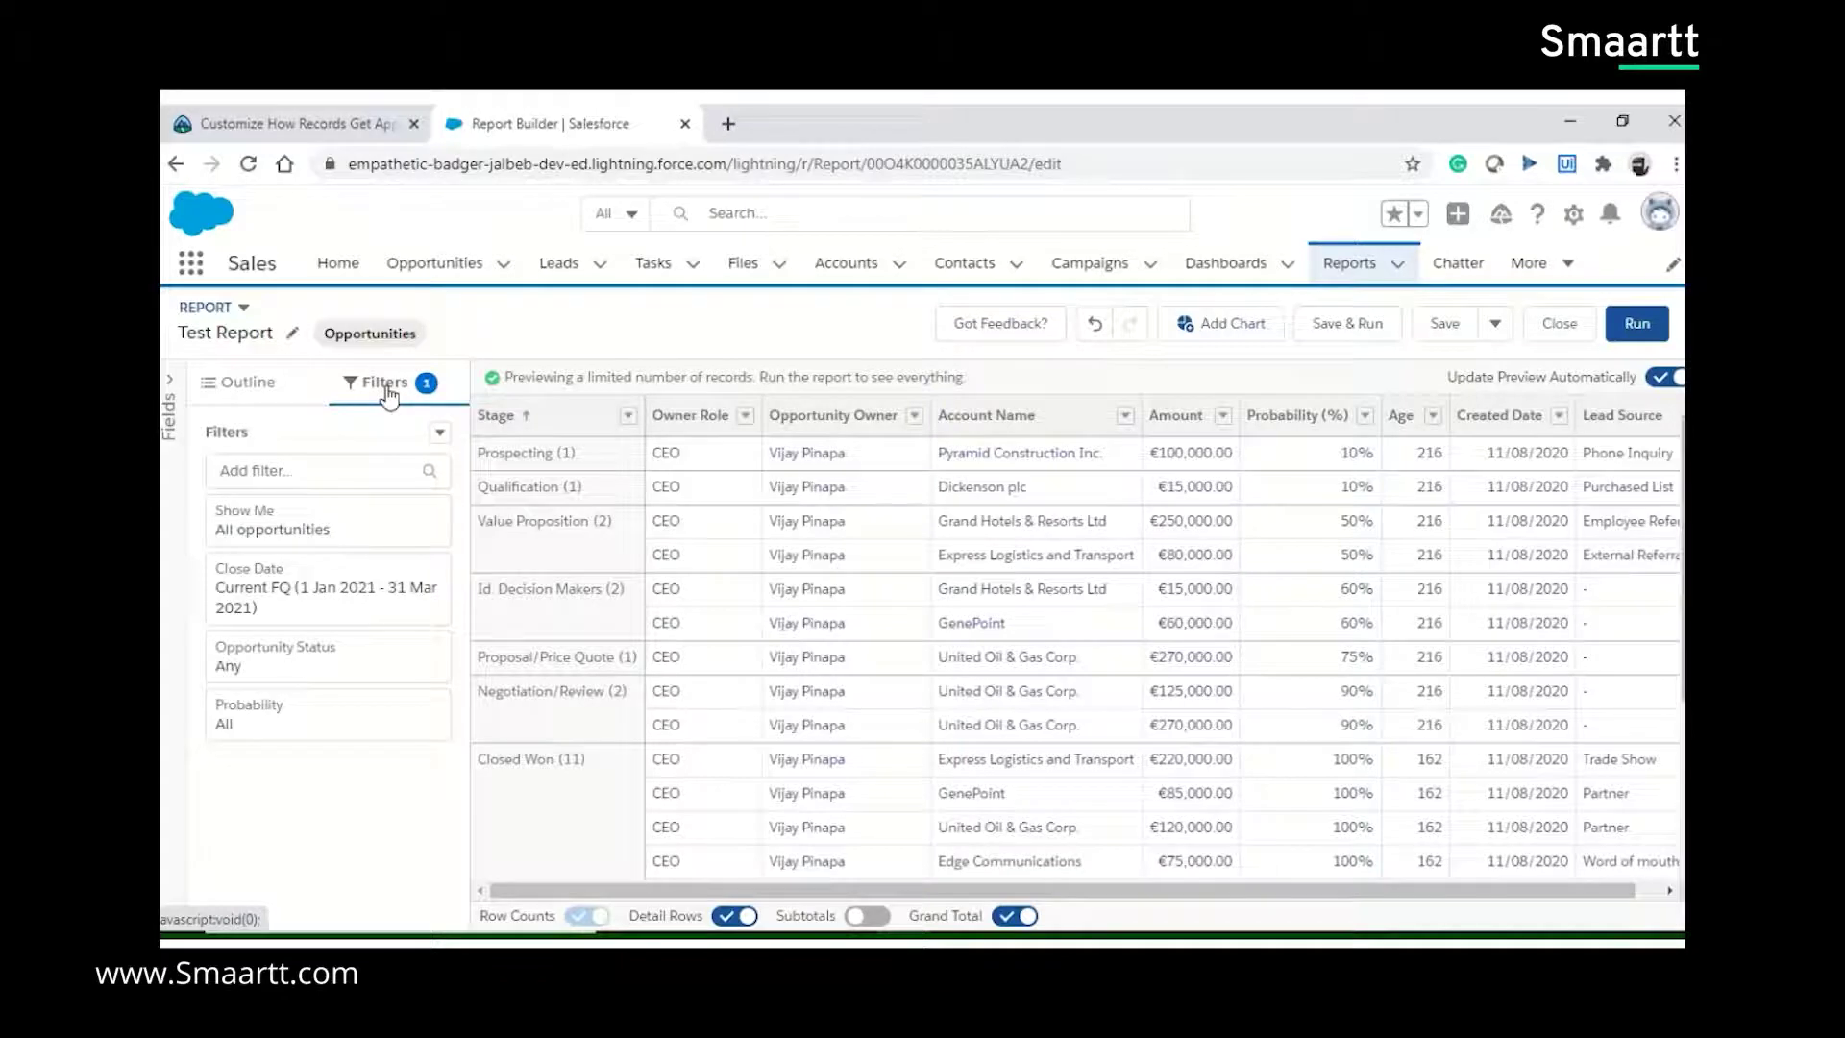
{"action": "left_click", "coordinate": [332, 607]}
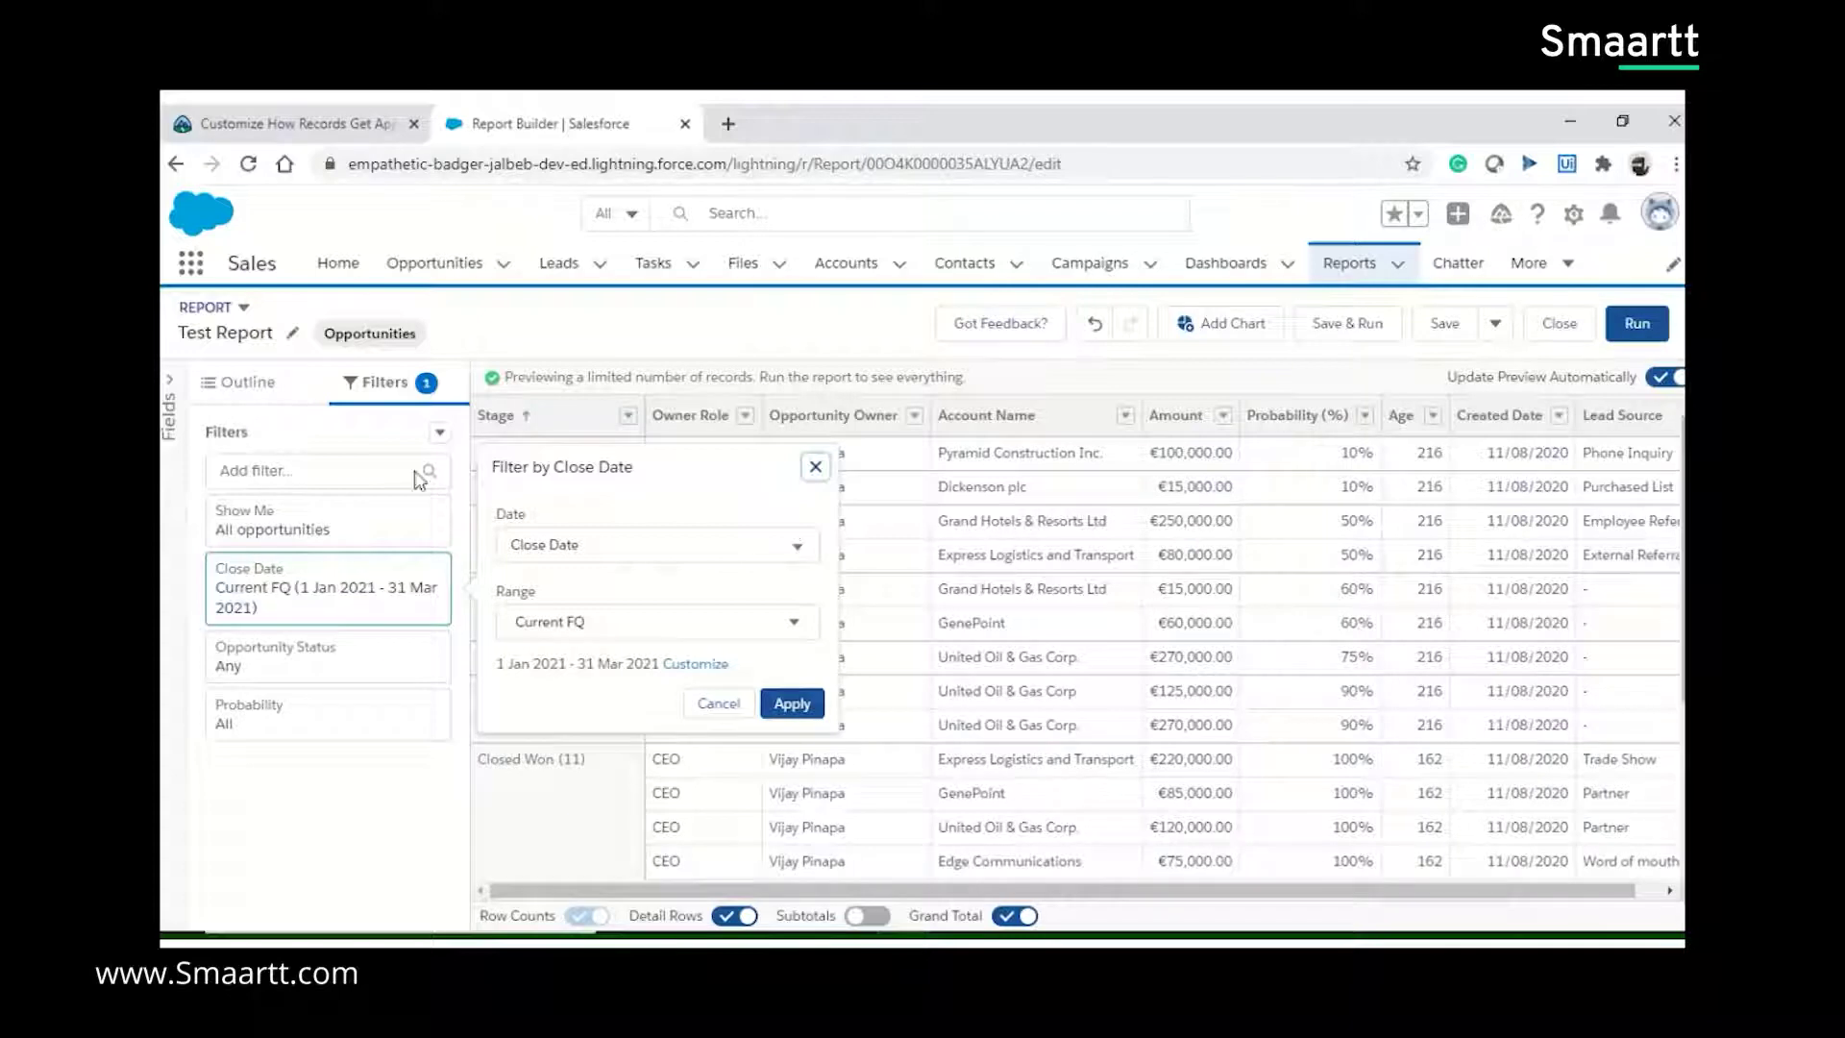
{"action": "left_click", "coordinate": [797, 553]}
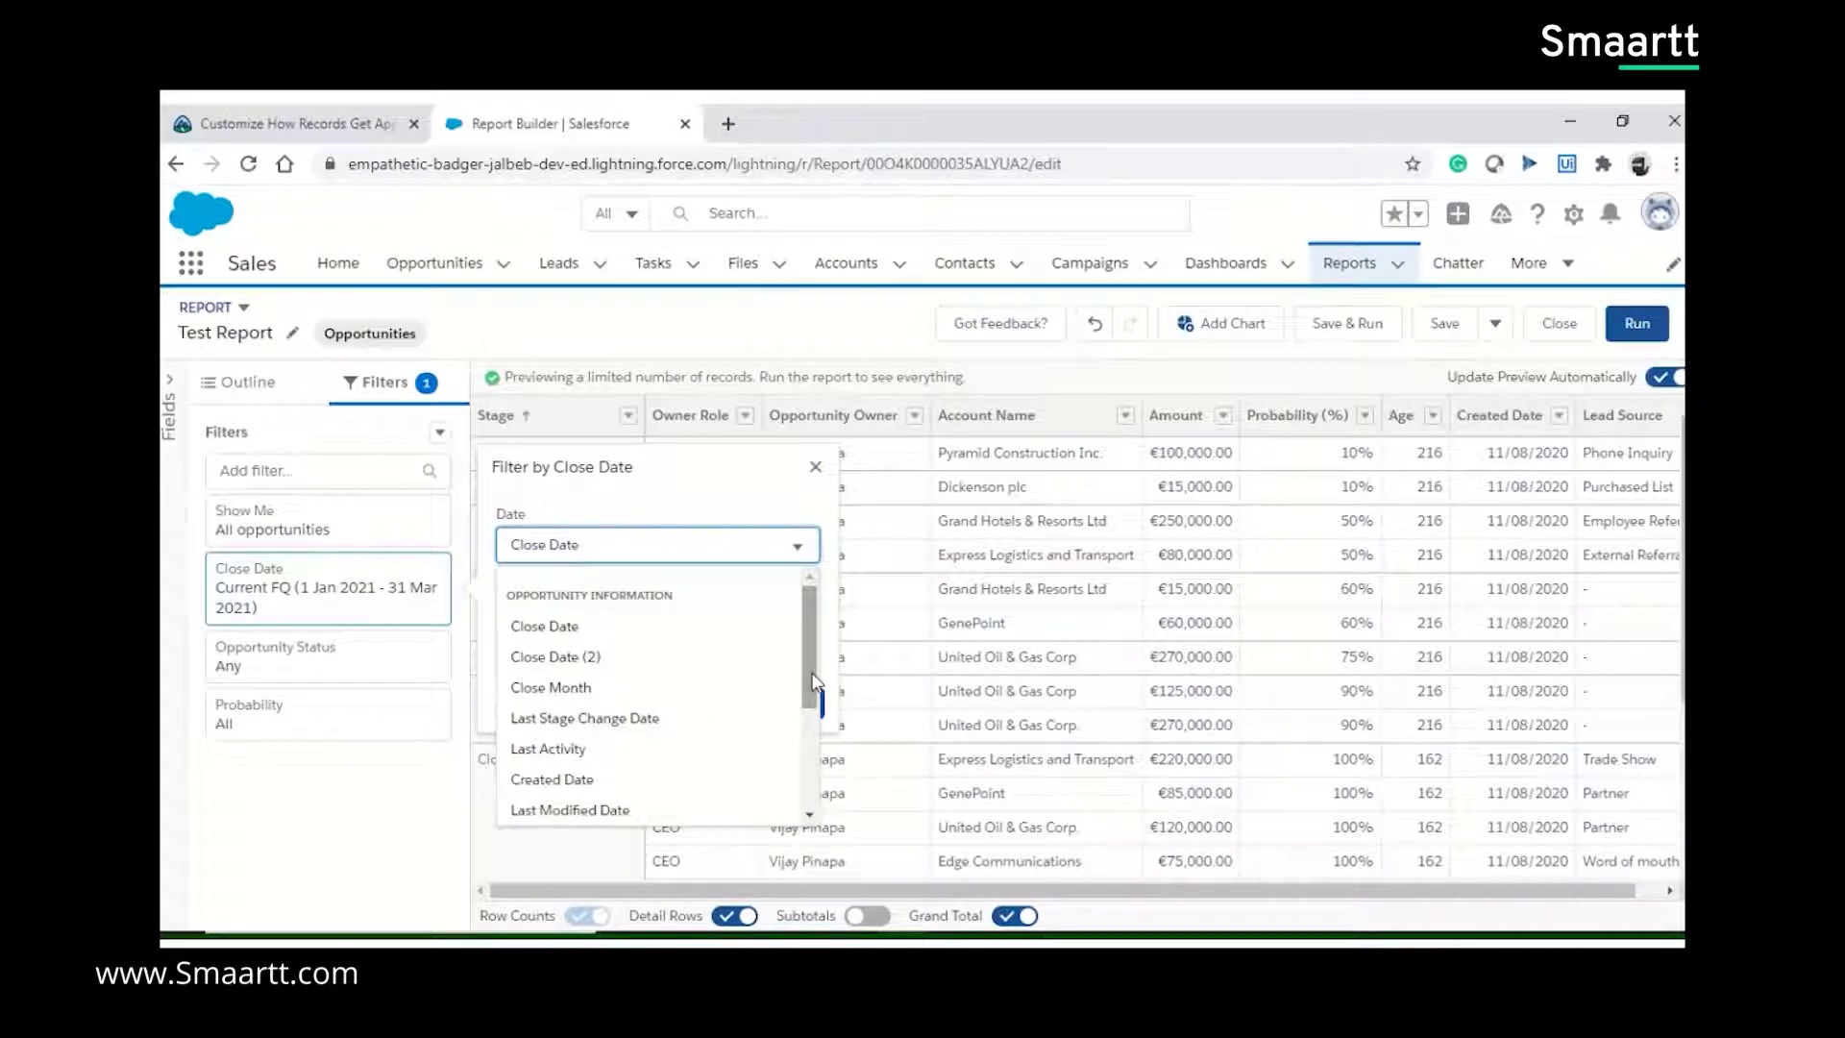
{"action": "scroll", "coordinate": [812, 682], "scroll_direction": "down", "scroll_amount": 2}
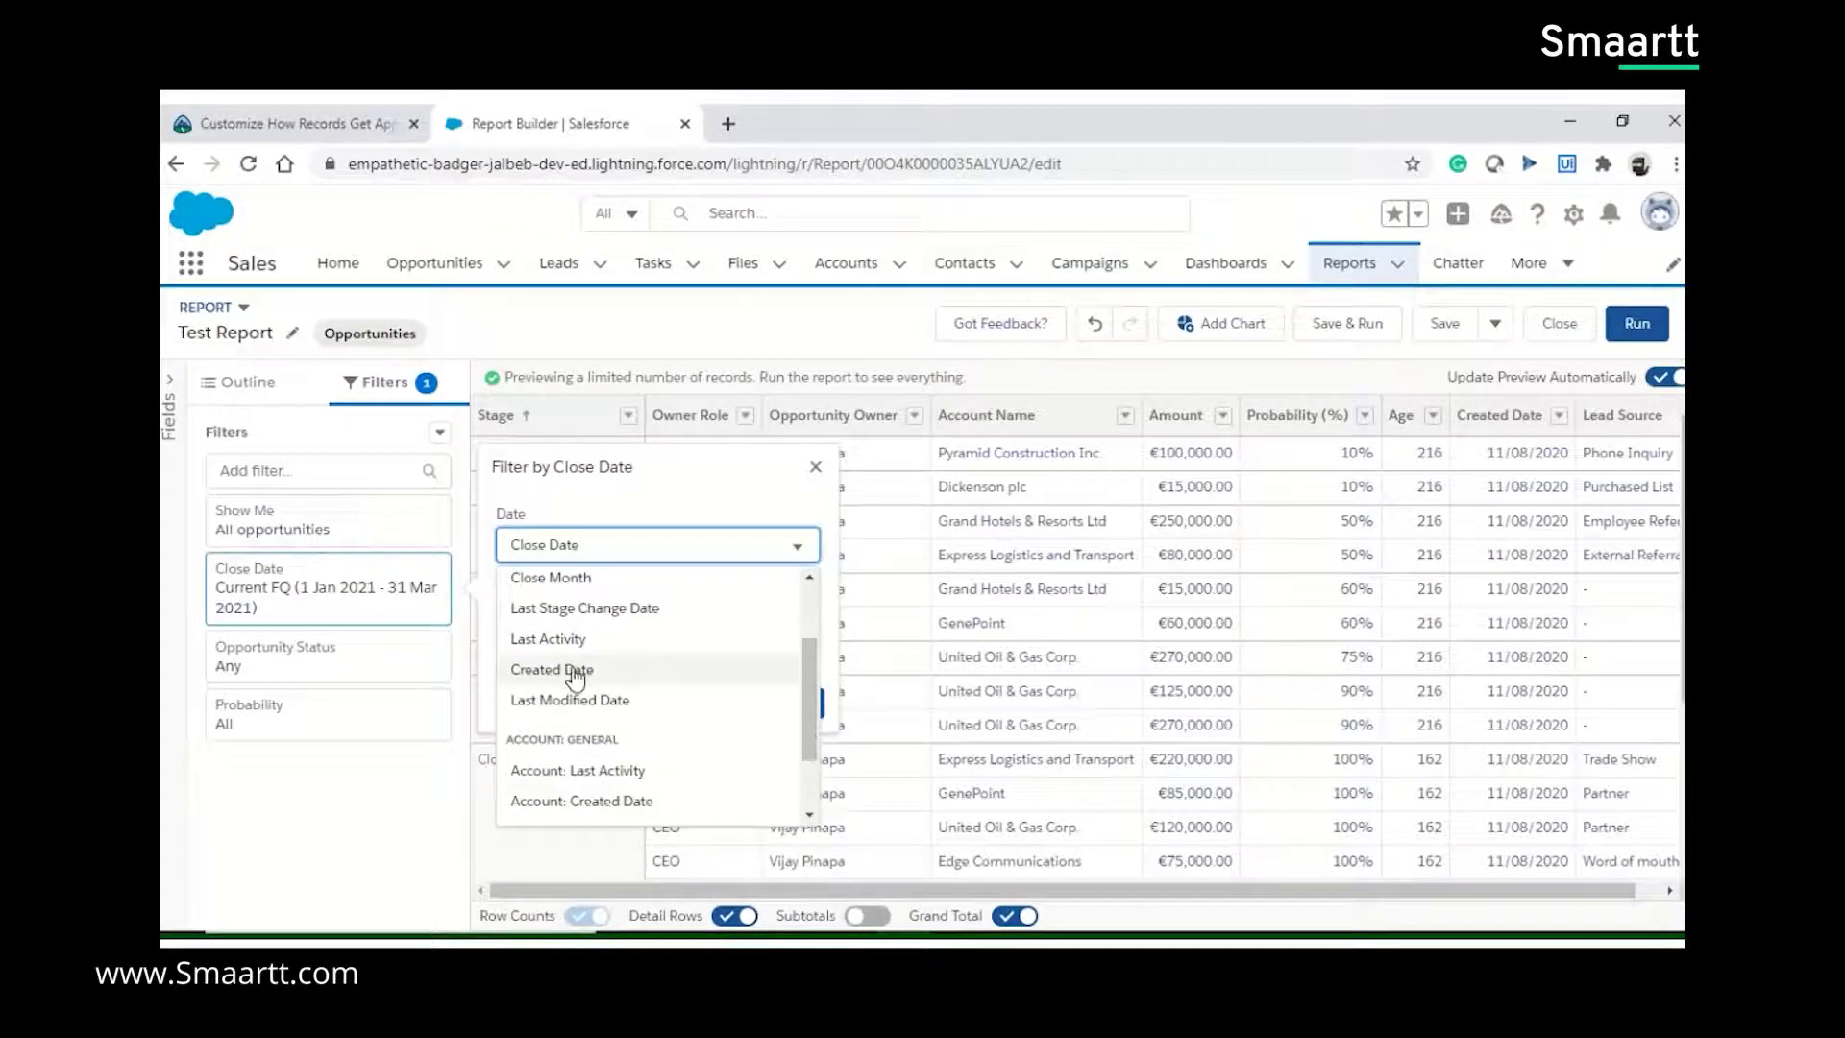
{"action": "left_click", "coordinate": [576, 670]}
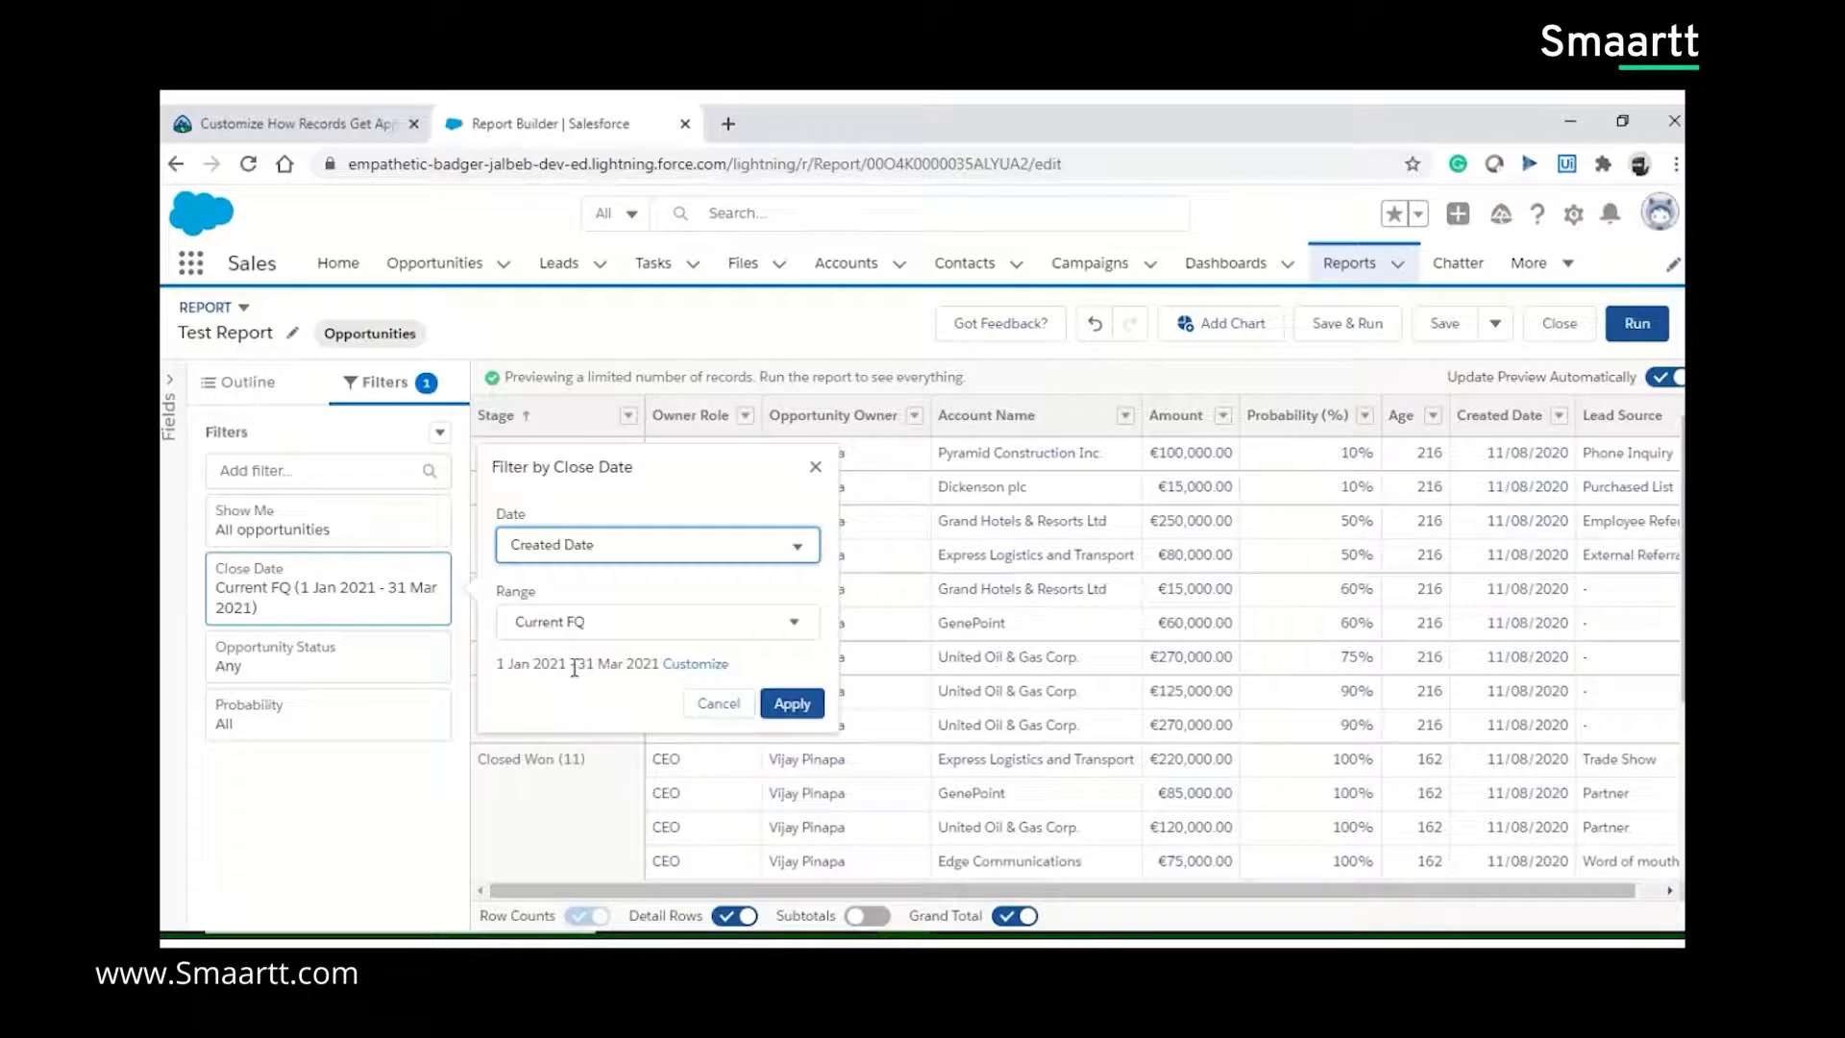
{"action": "left_click", "coordinate": [678, 624]}
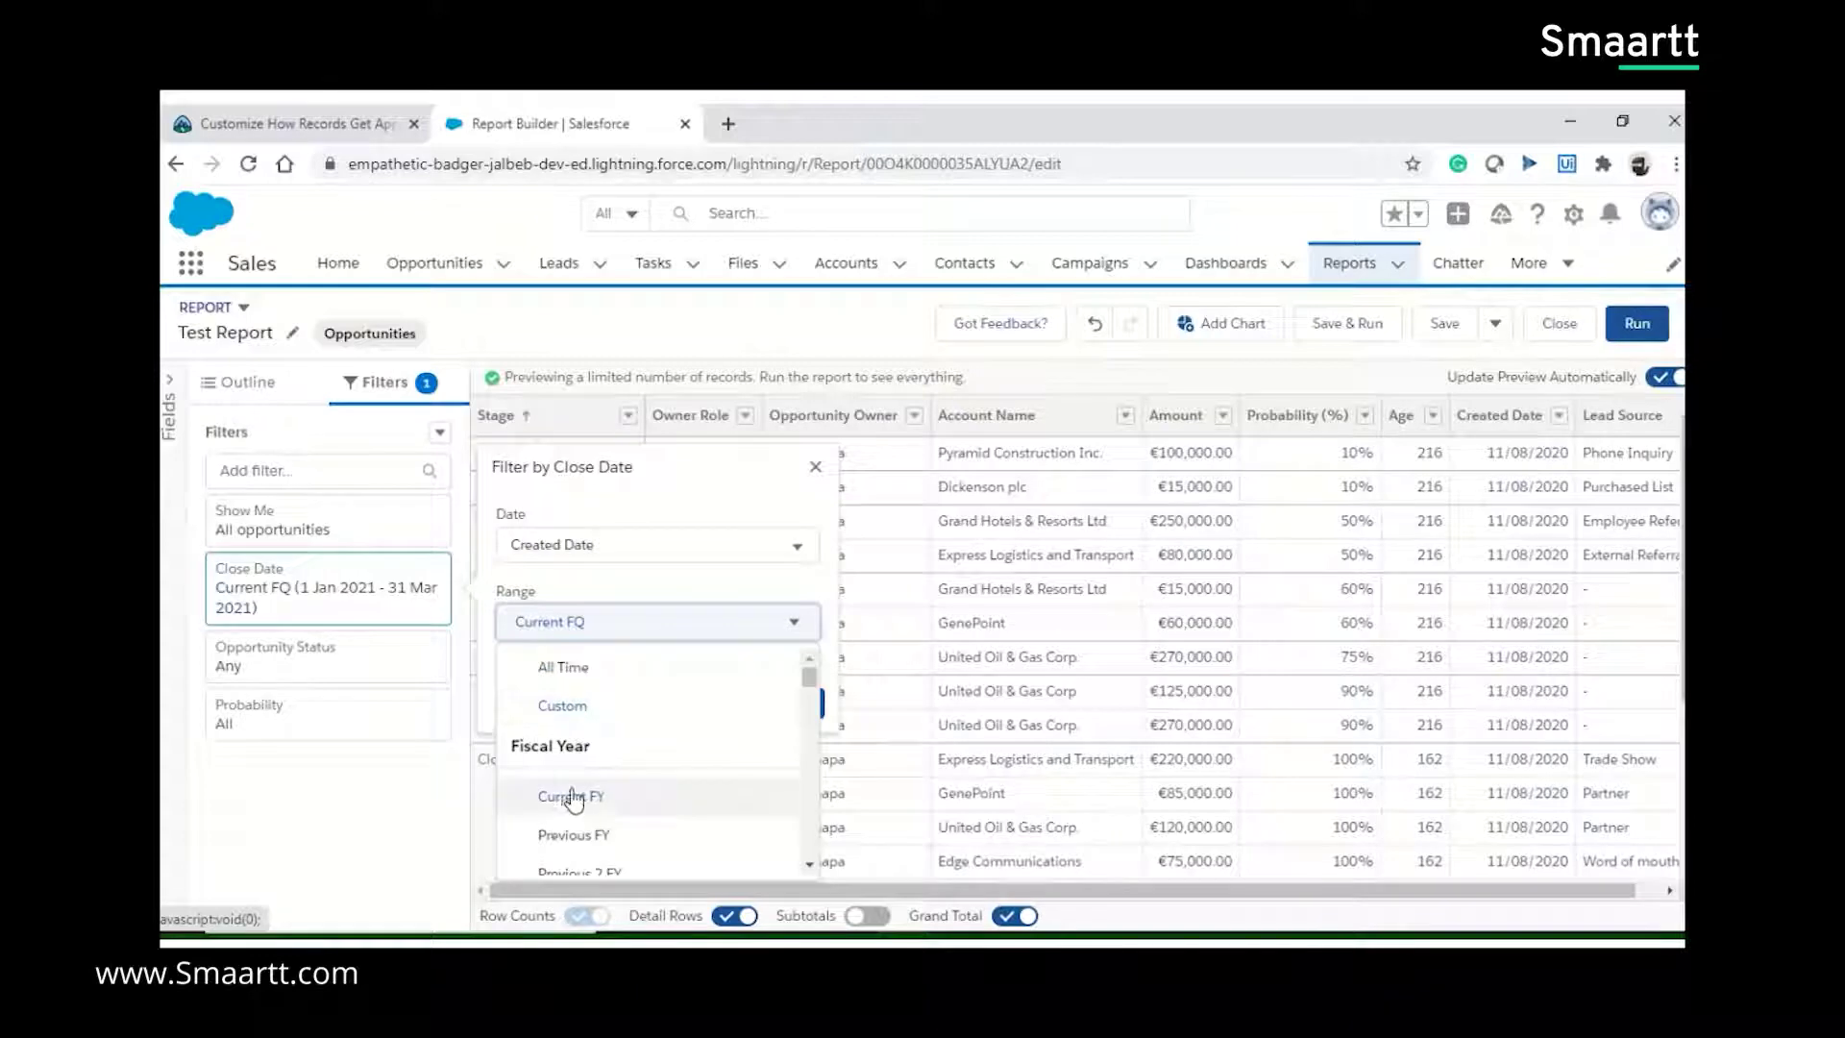
{"action": "left_click", "coordinate": [604, 803]}
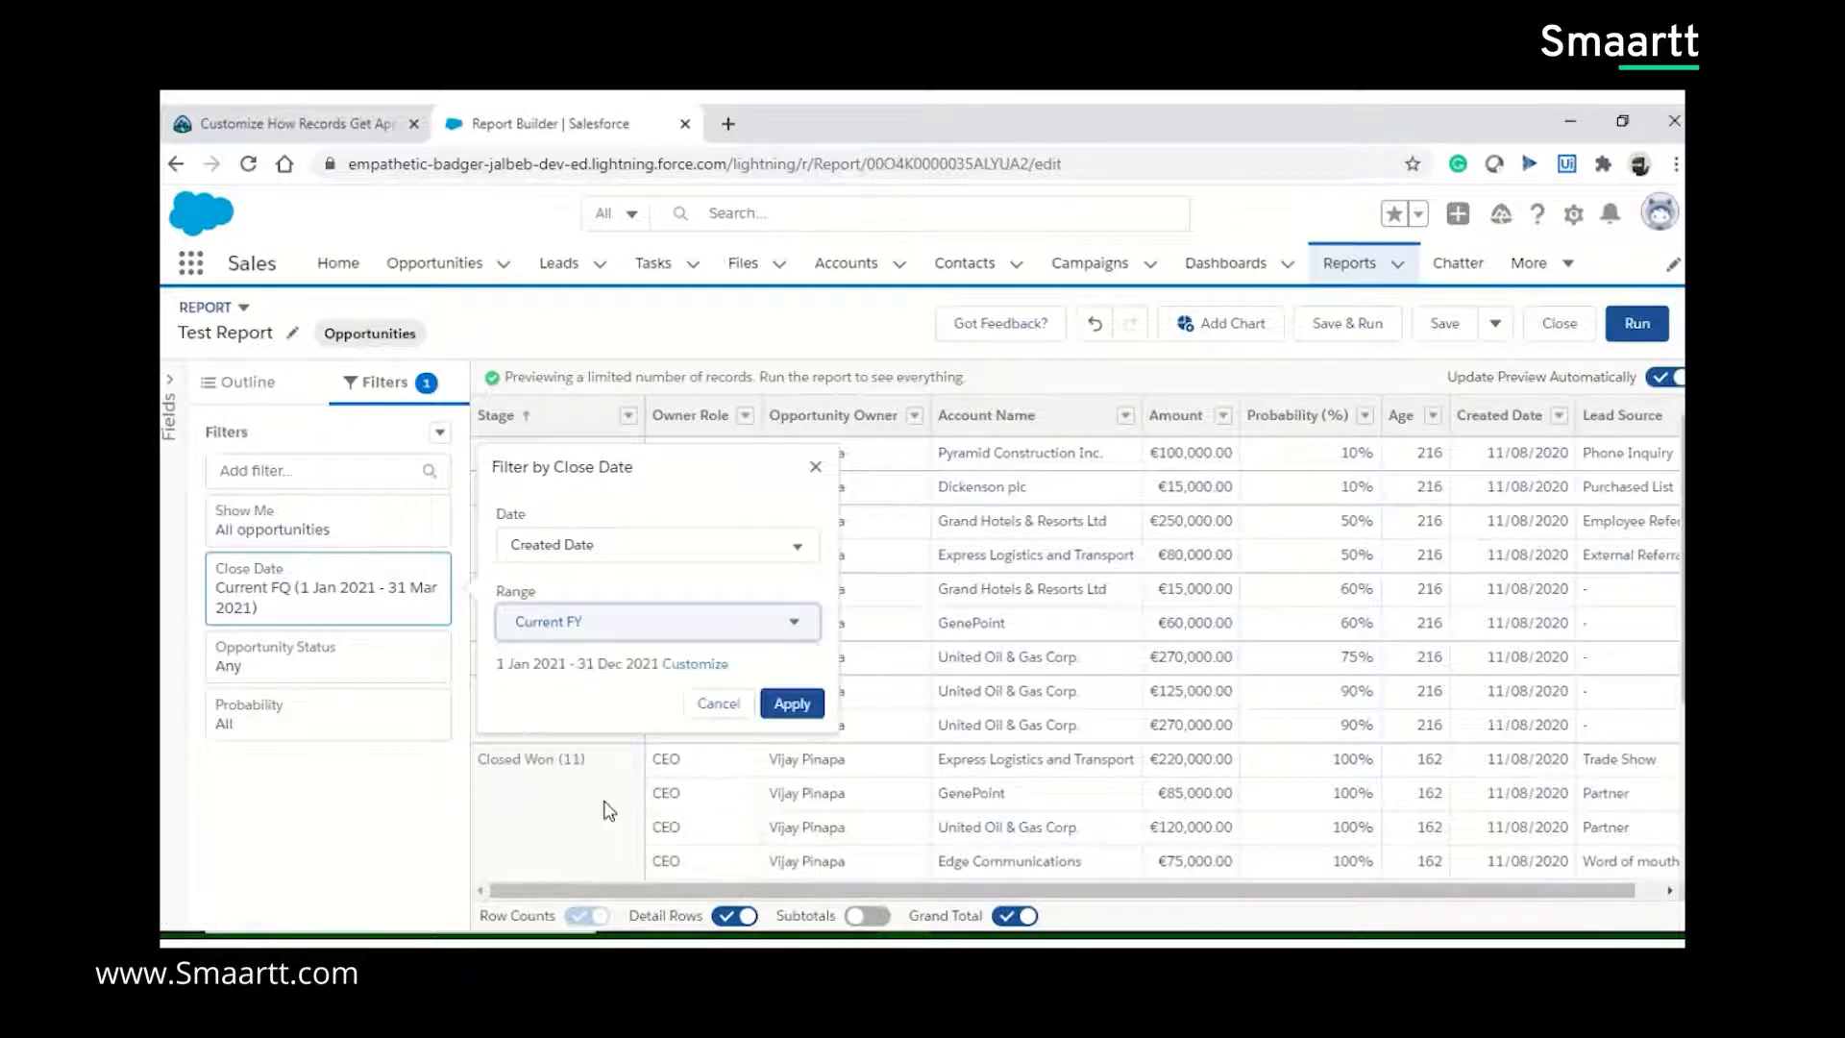
{"action": "left_click", "coordinate": [805, 717]}
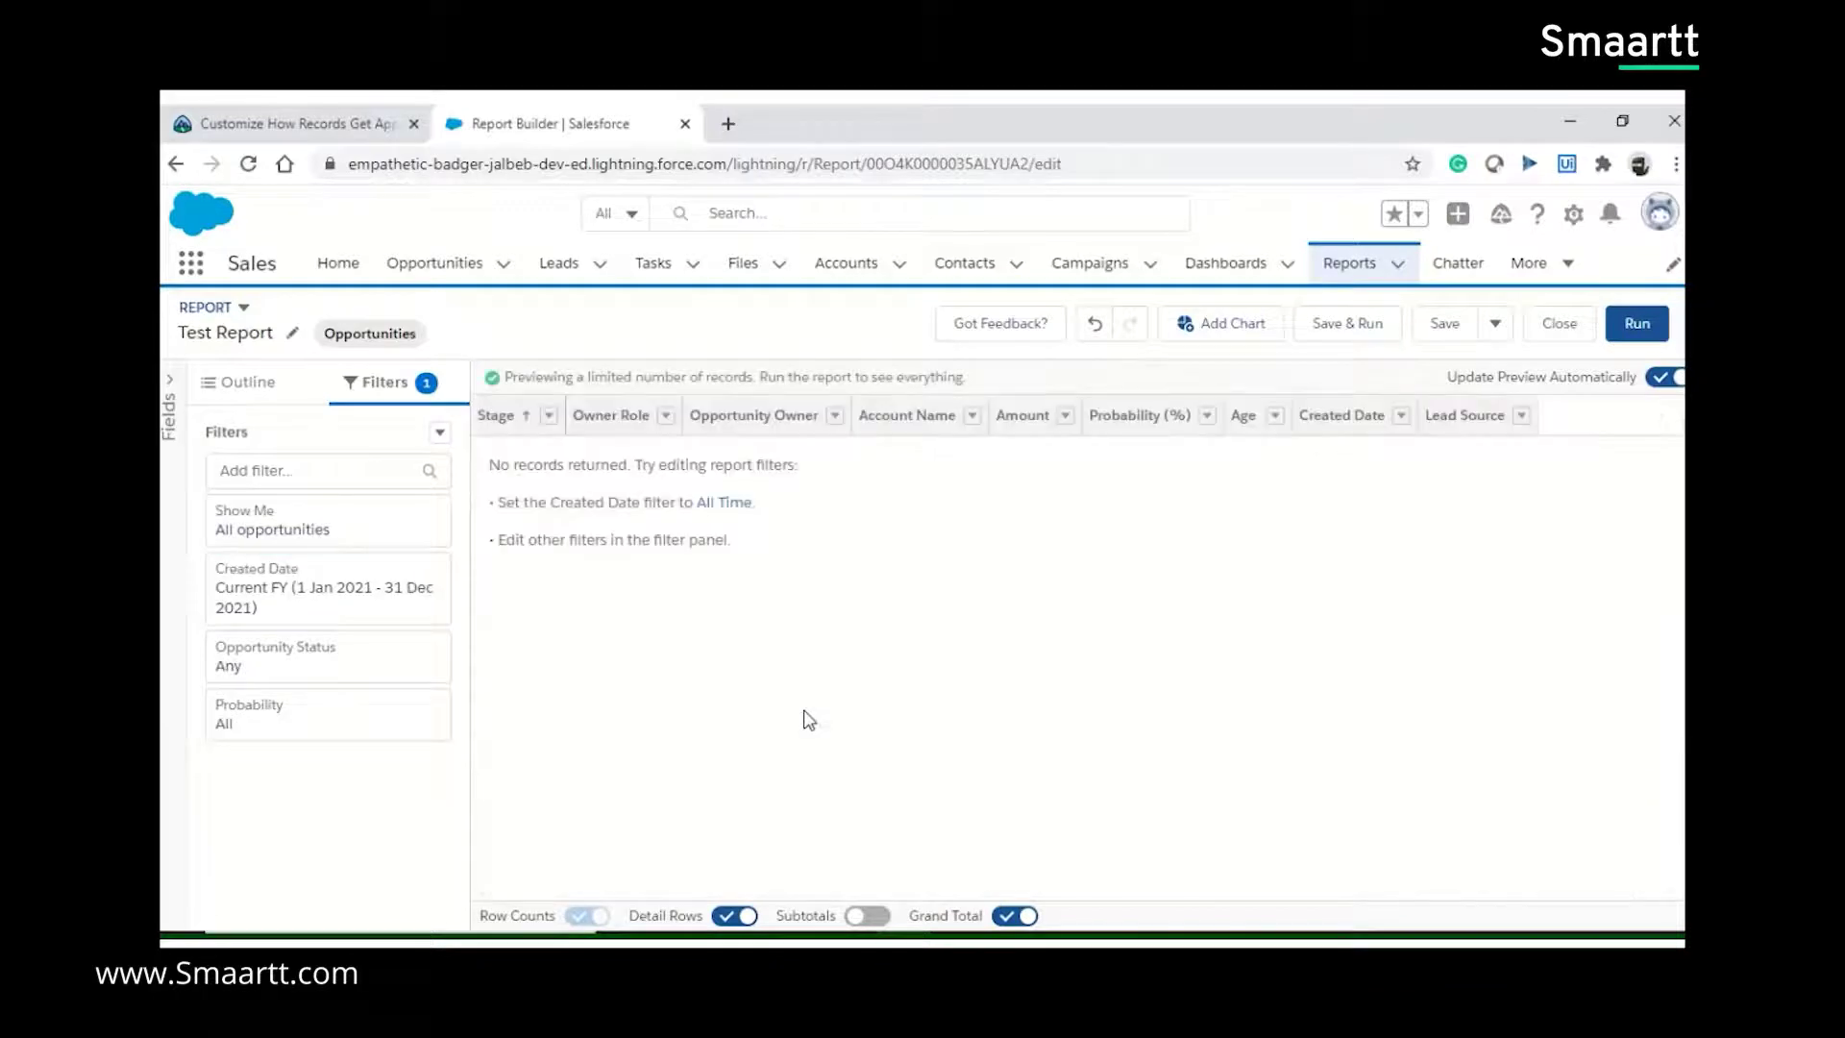
Step: Set the Created Date filter's range to All Time and apply it
{"action": "left_click", "coordinate": [326, 602]}
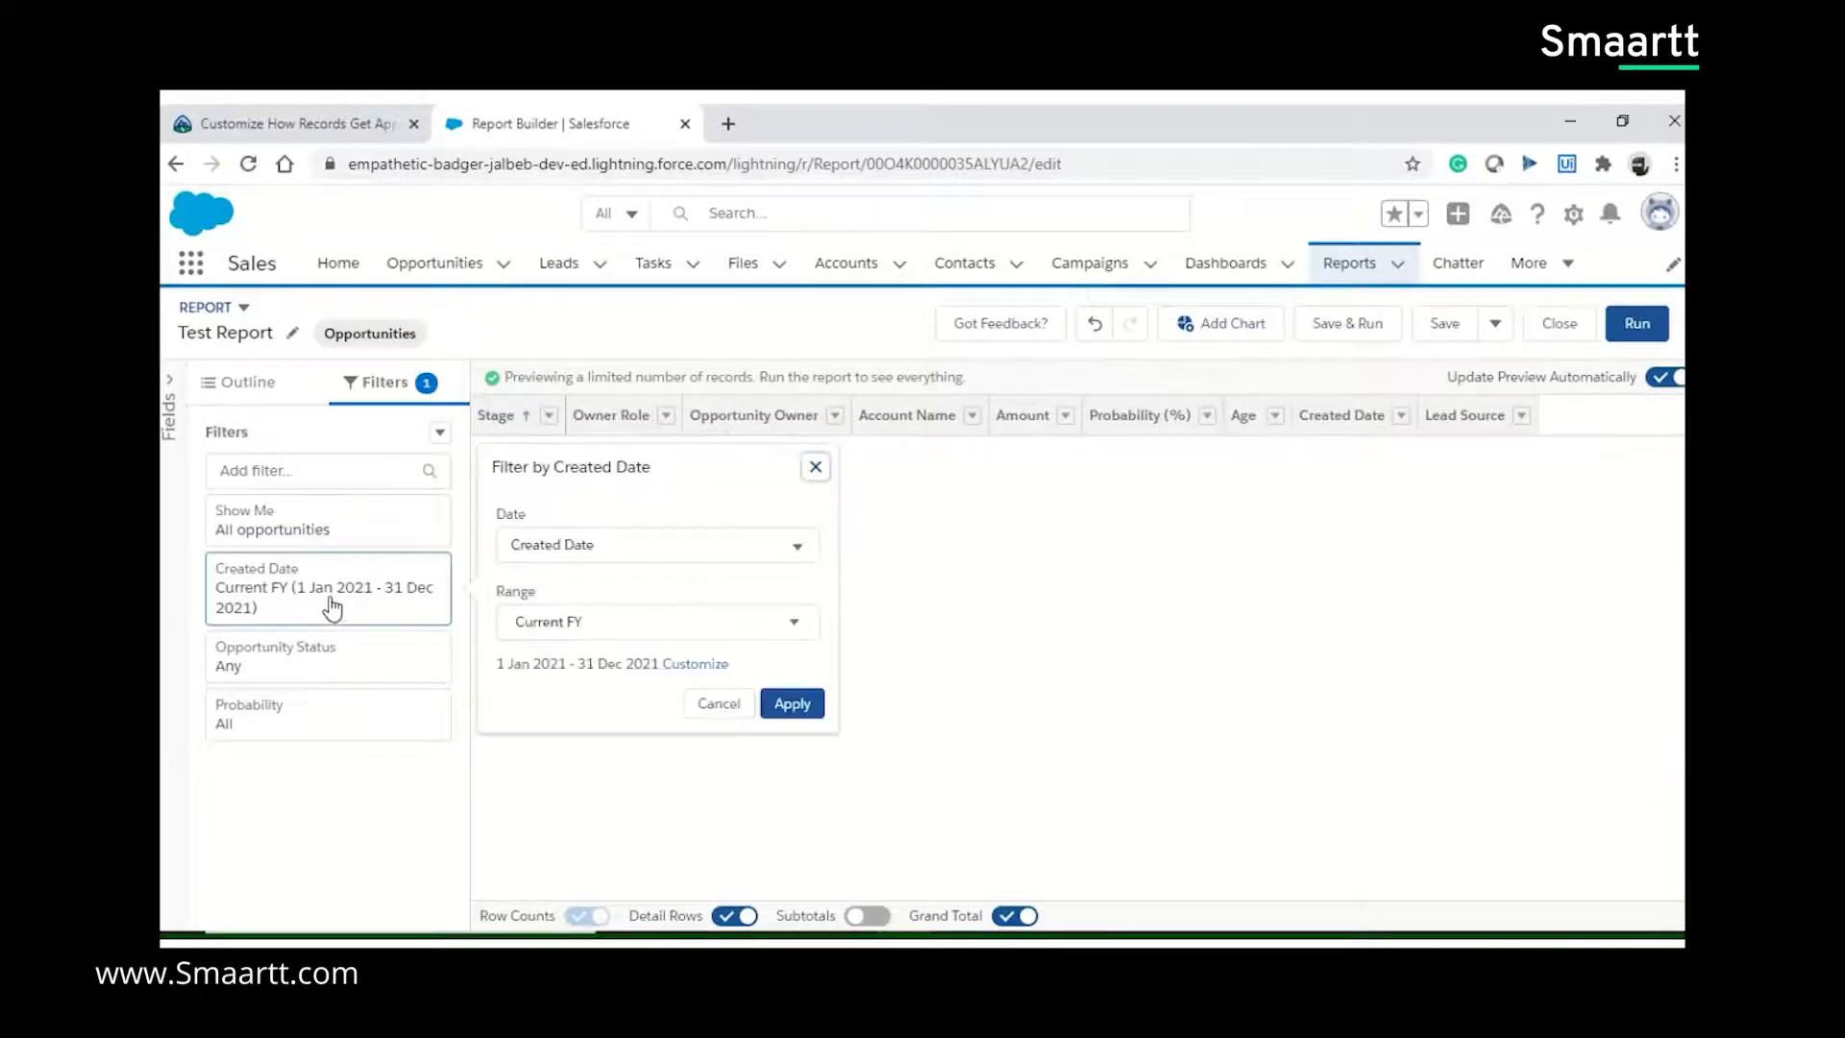
{"action": "left_click", "coordinate": [737, 637]}
{"action": "left_click", "coordinate": [589, 680]}
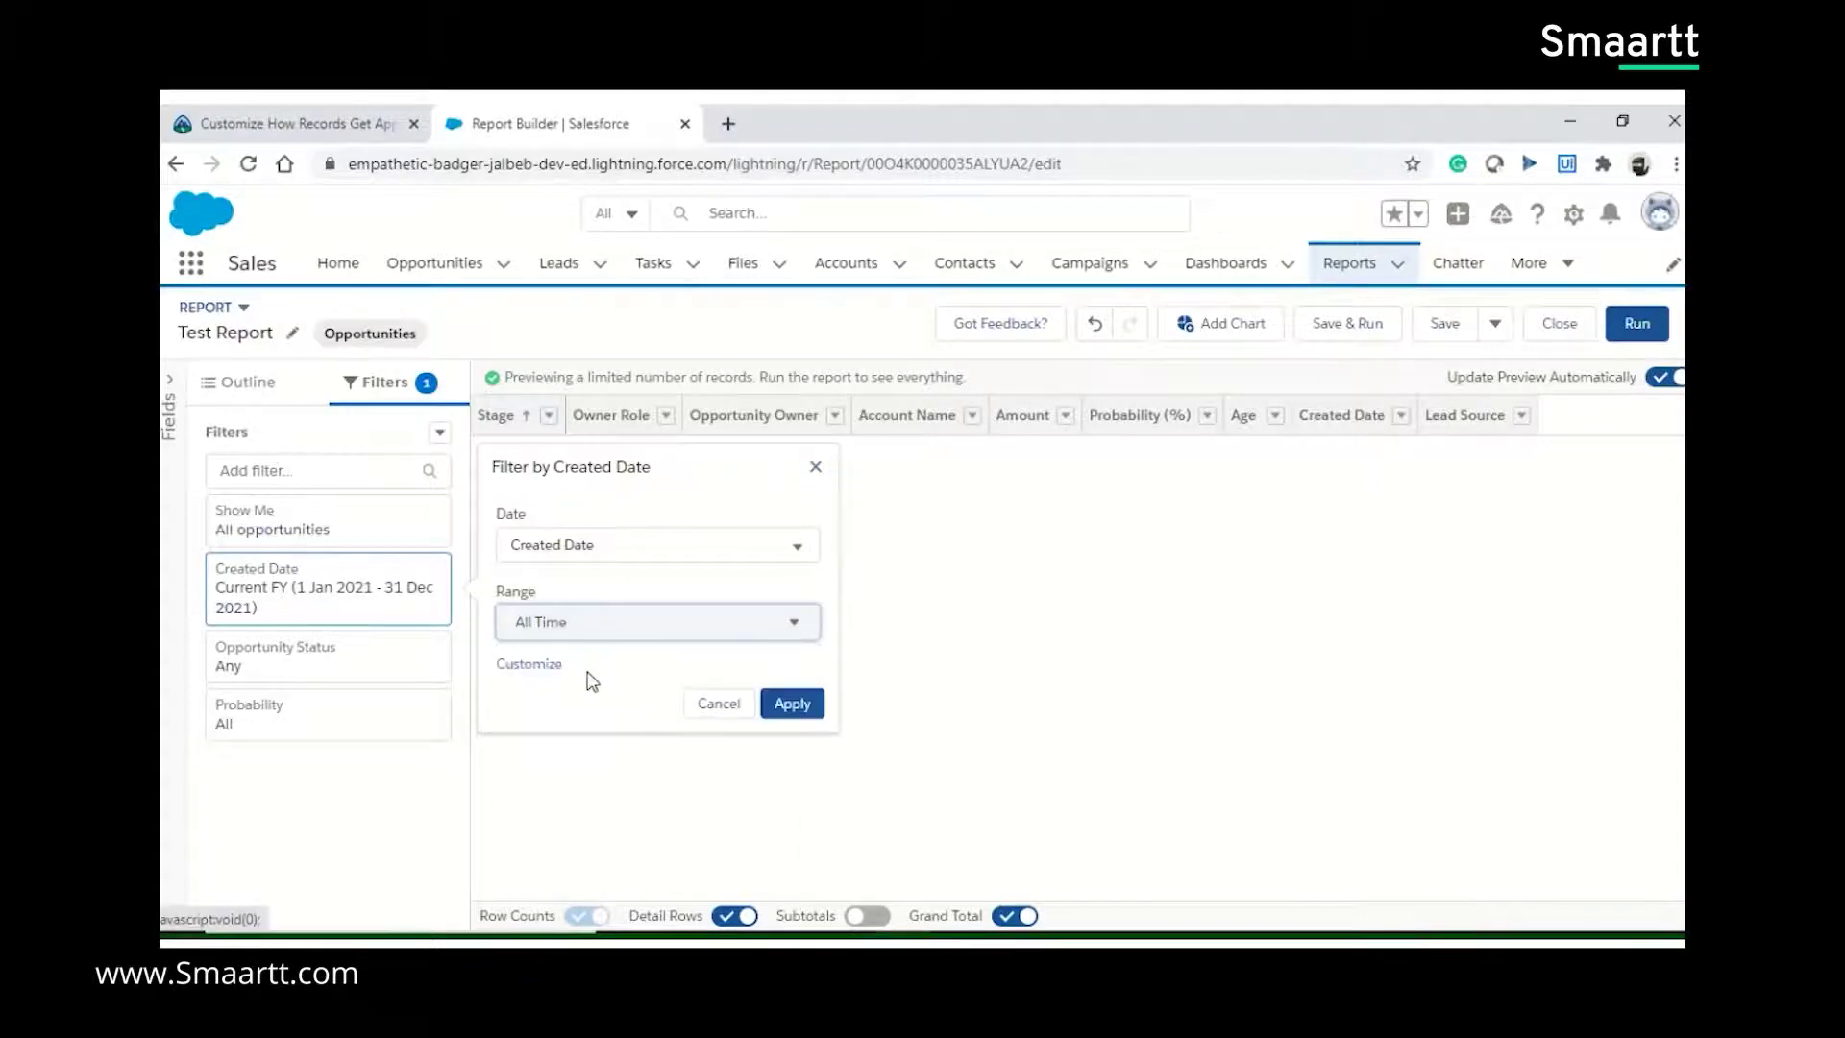
{"action": "left_click", "coordinate": [810, 710]}
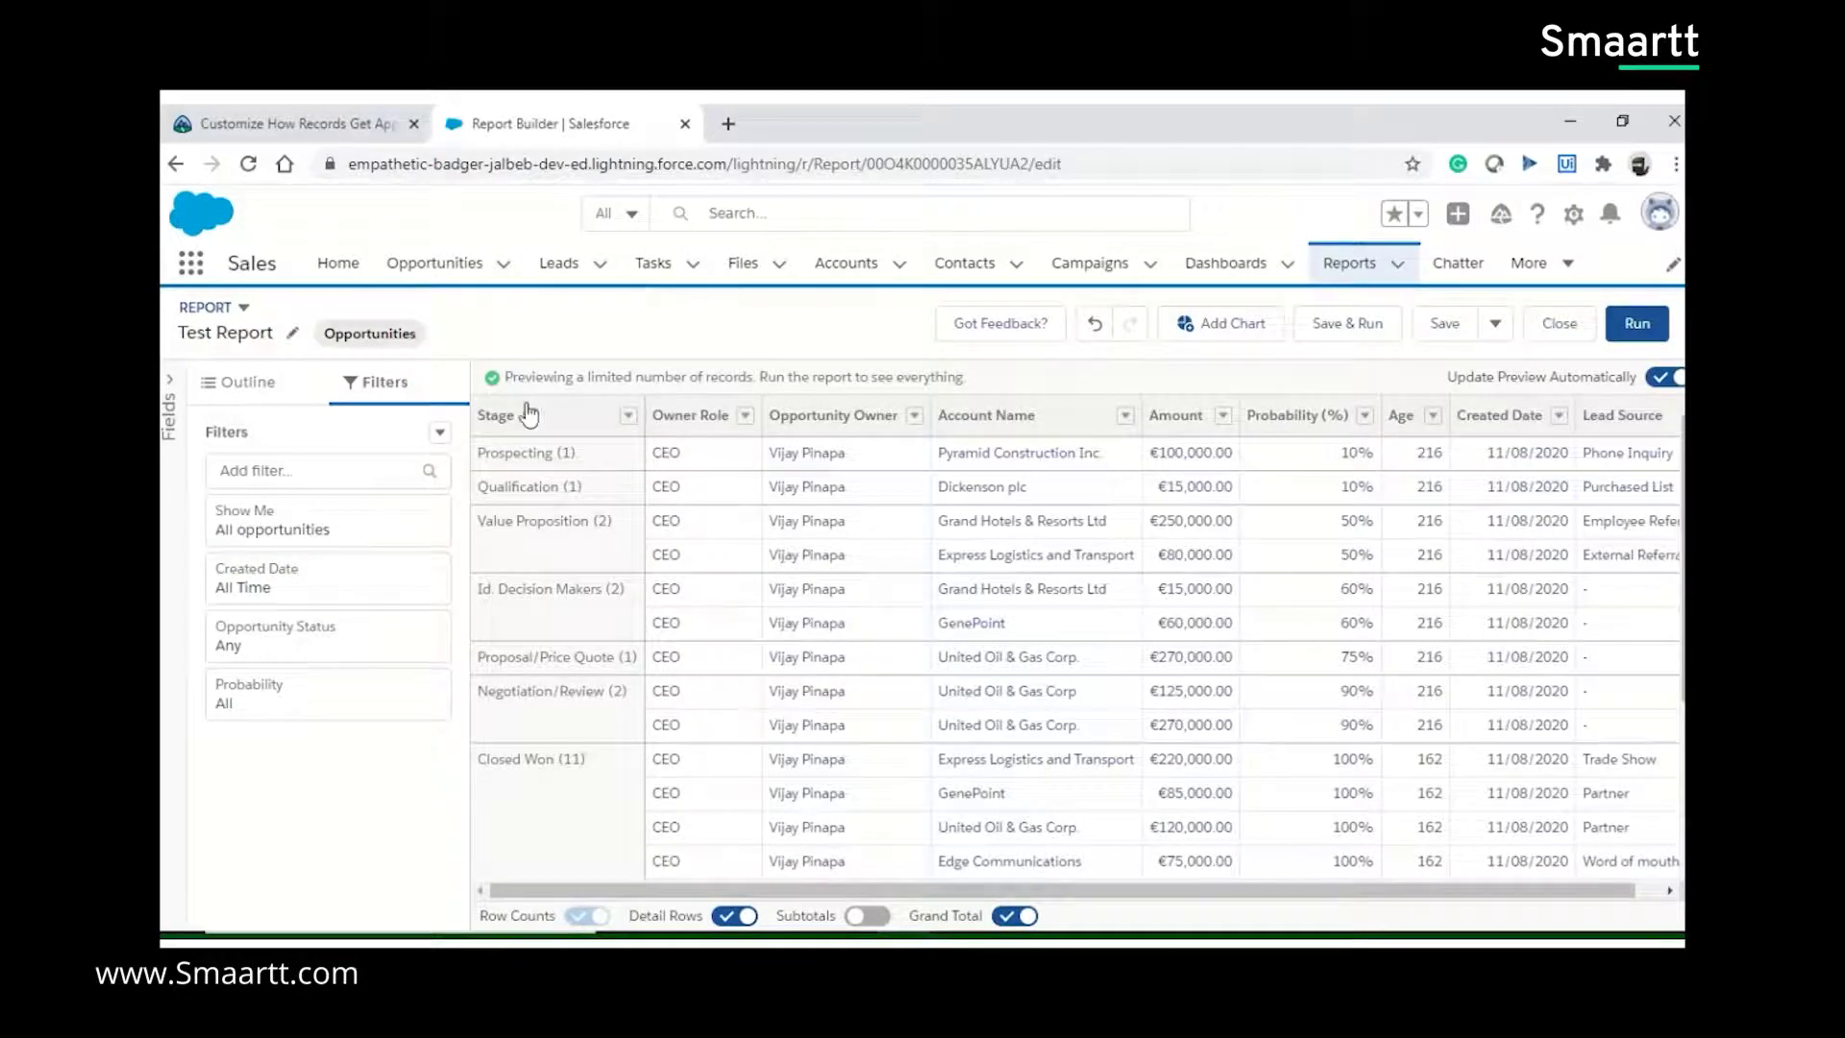
Step: Add a Lead Source filter with the operator equals and the value Web, and apply it
{"action": "left_click", "coordinate": [324, 472]}
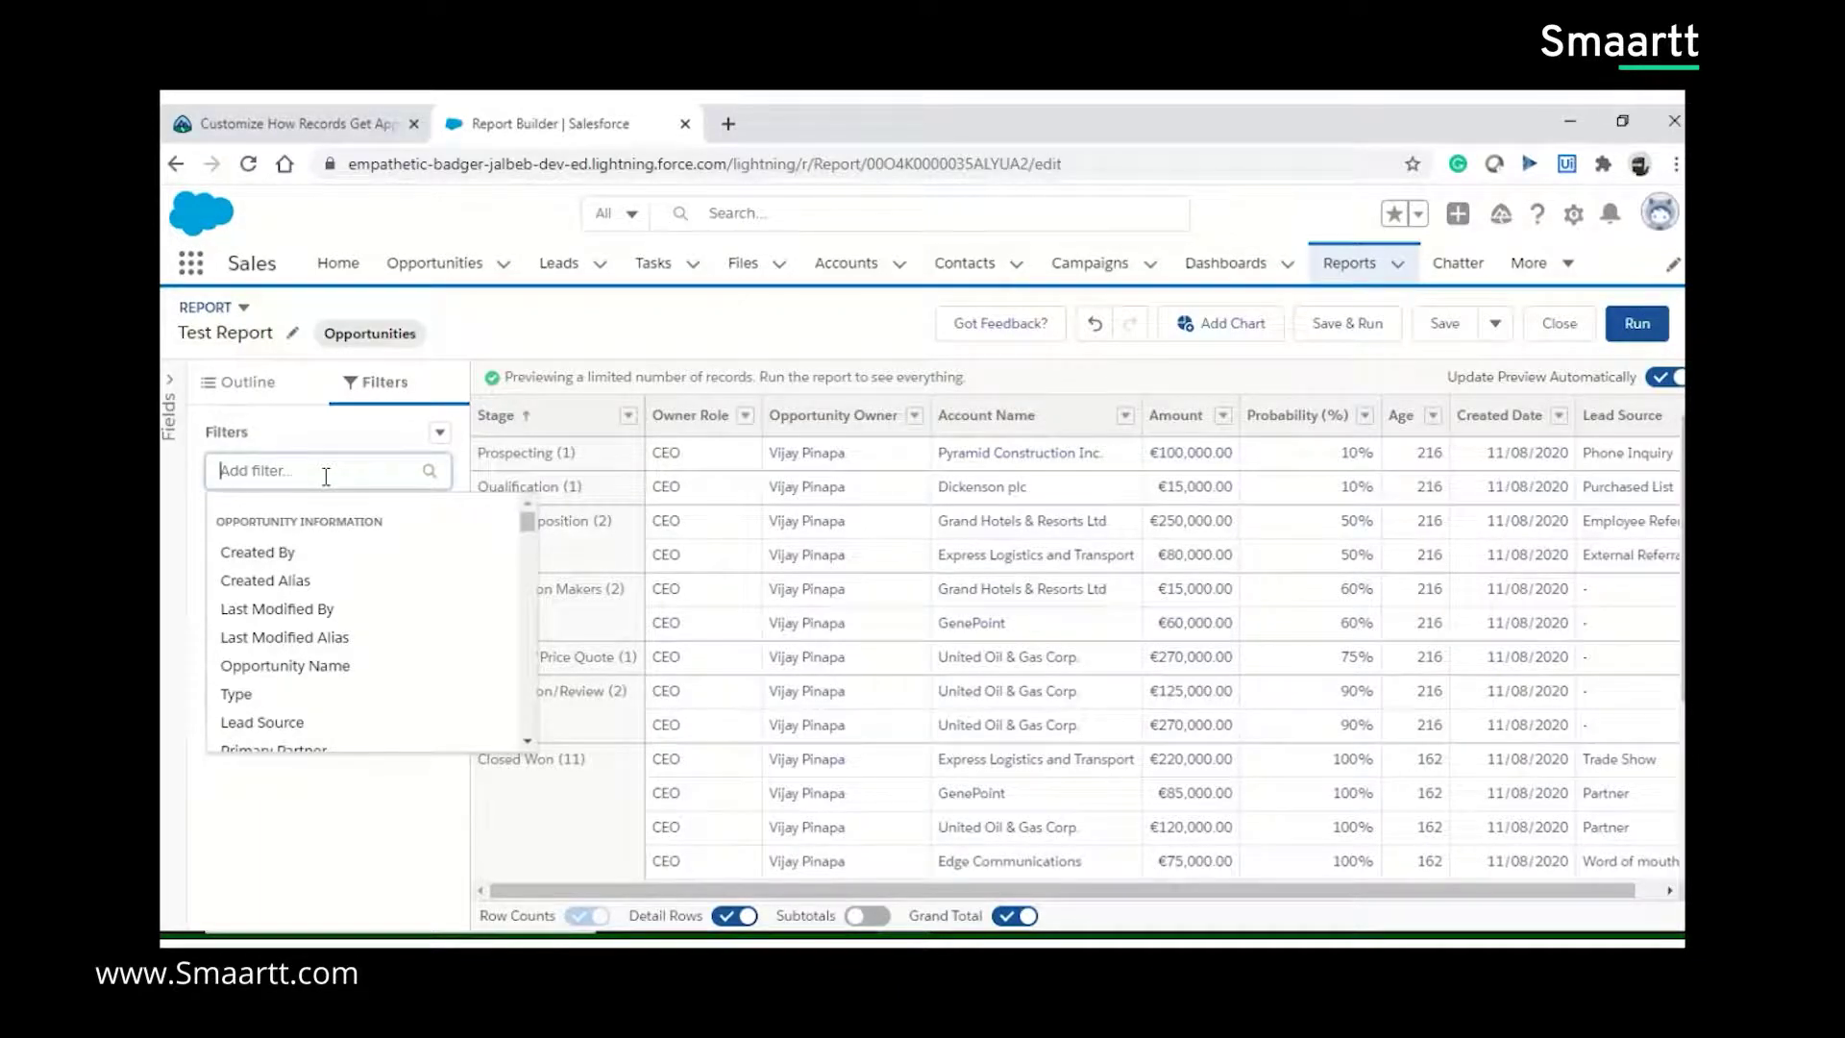
{"action": "left_click", "coordinate": [261, 727]}
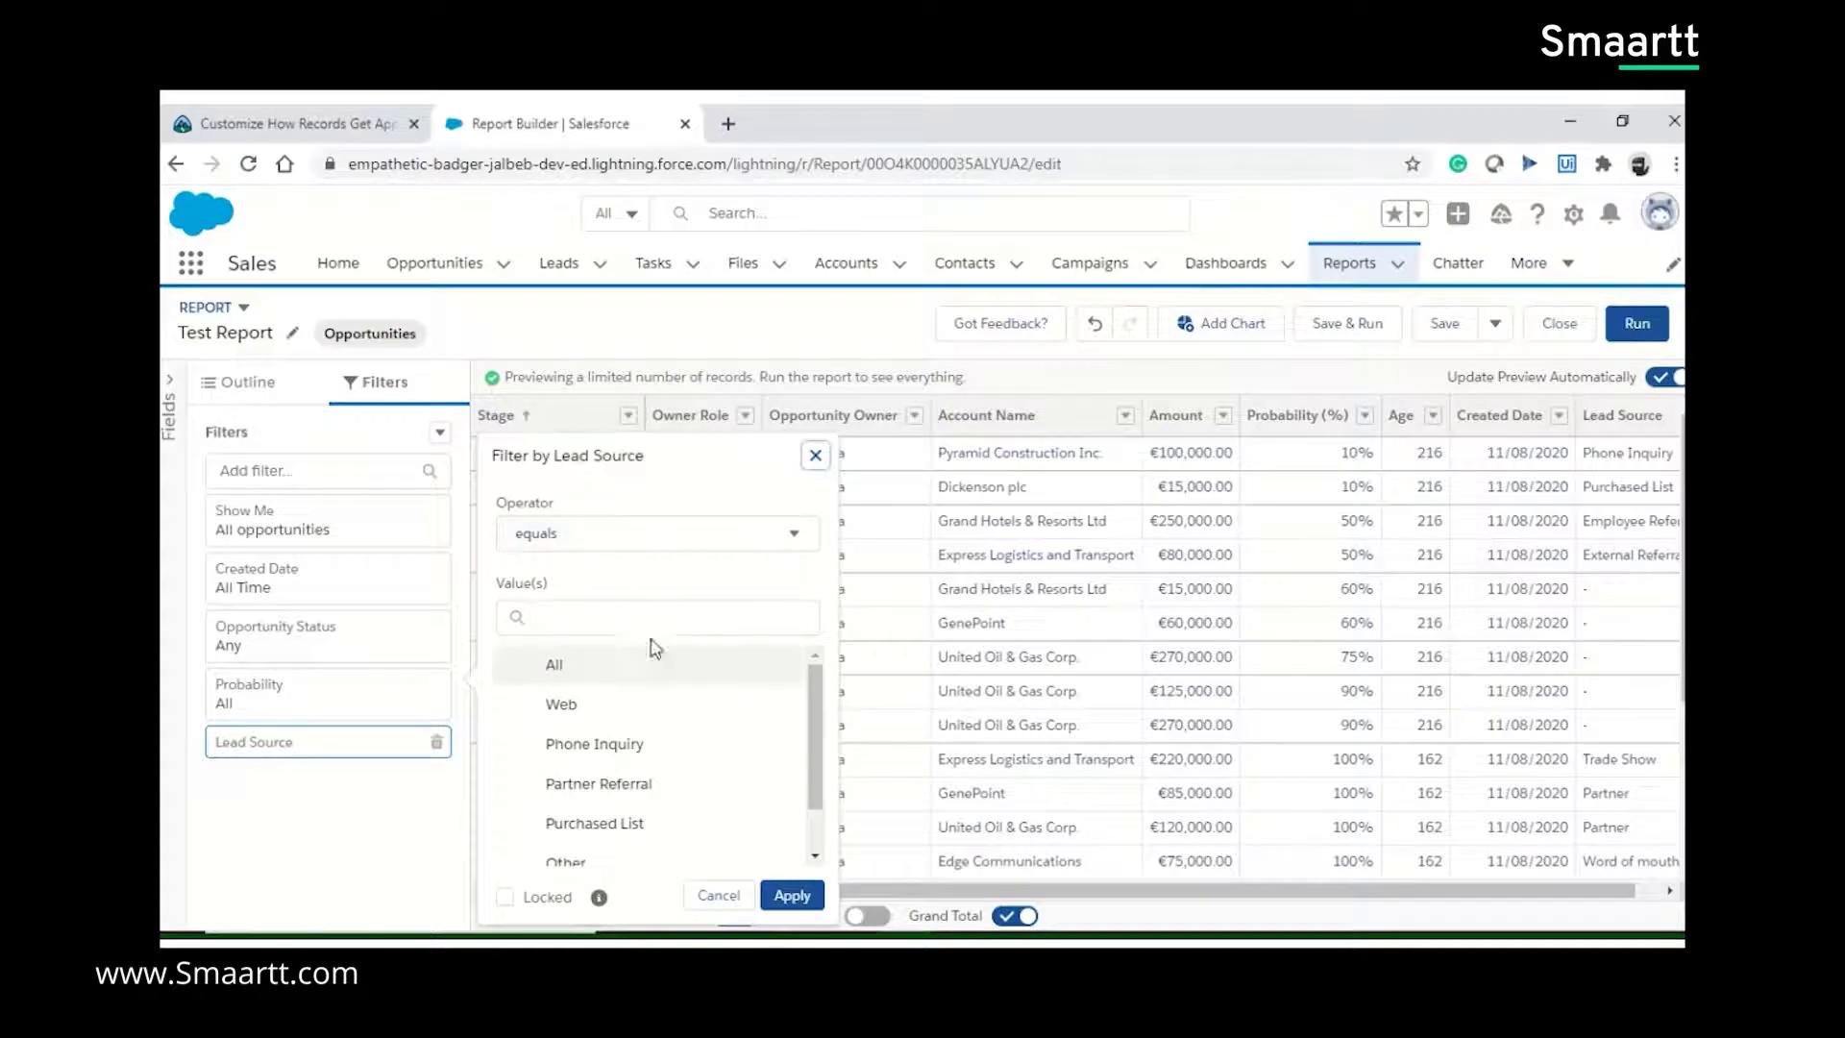
{"action": "left_click", "coordinate": [570, 706]}
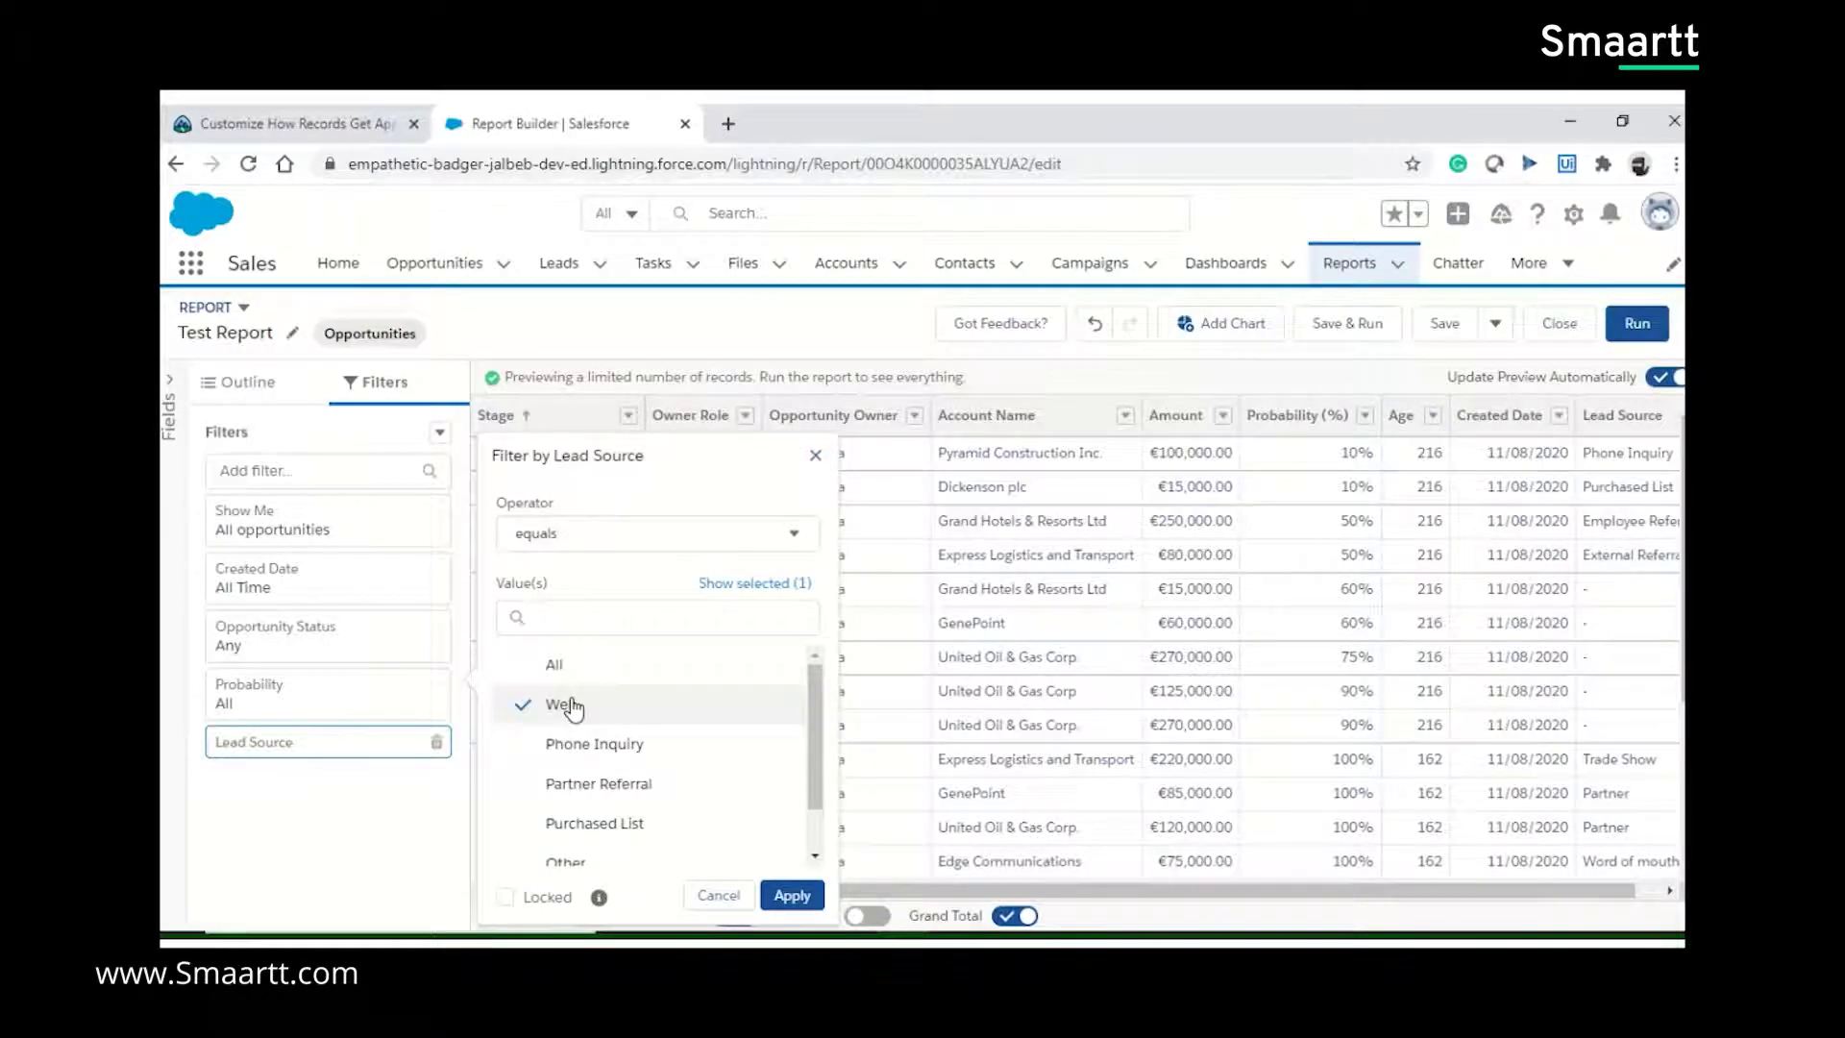
{"action": "left_click", "coordinate": [790, 898]}
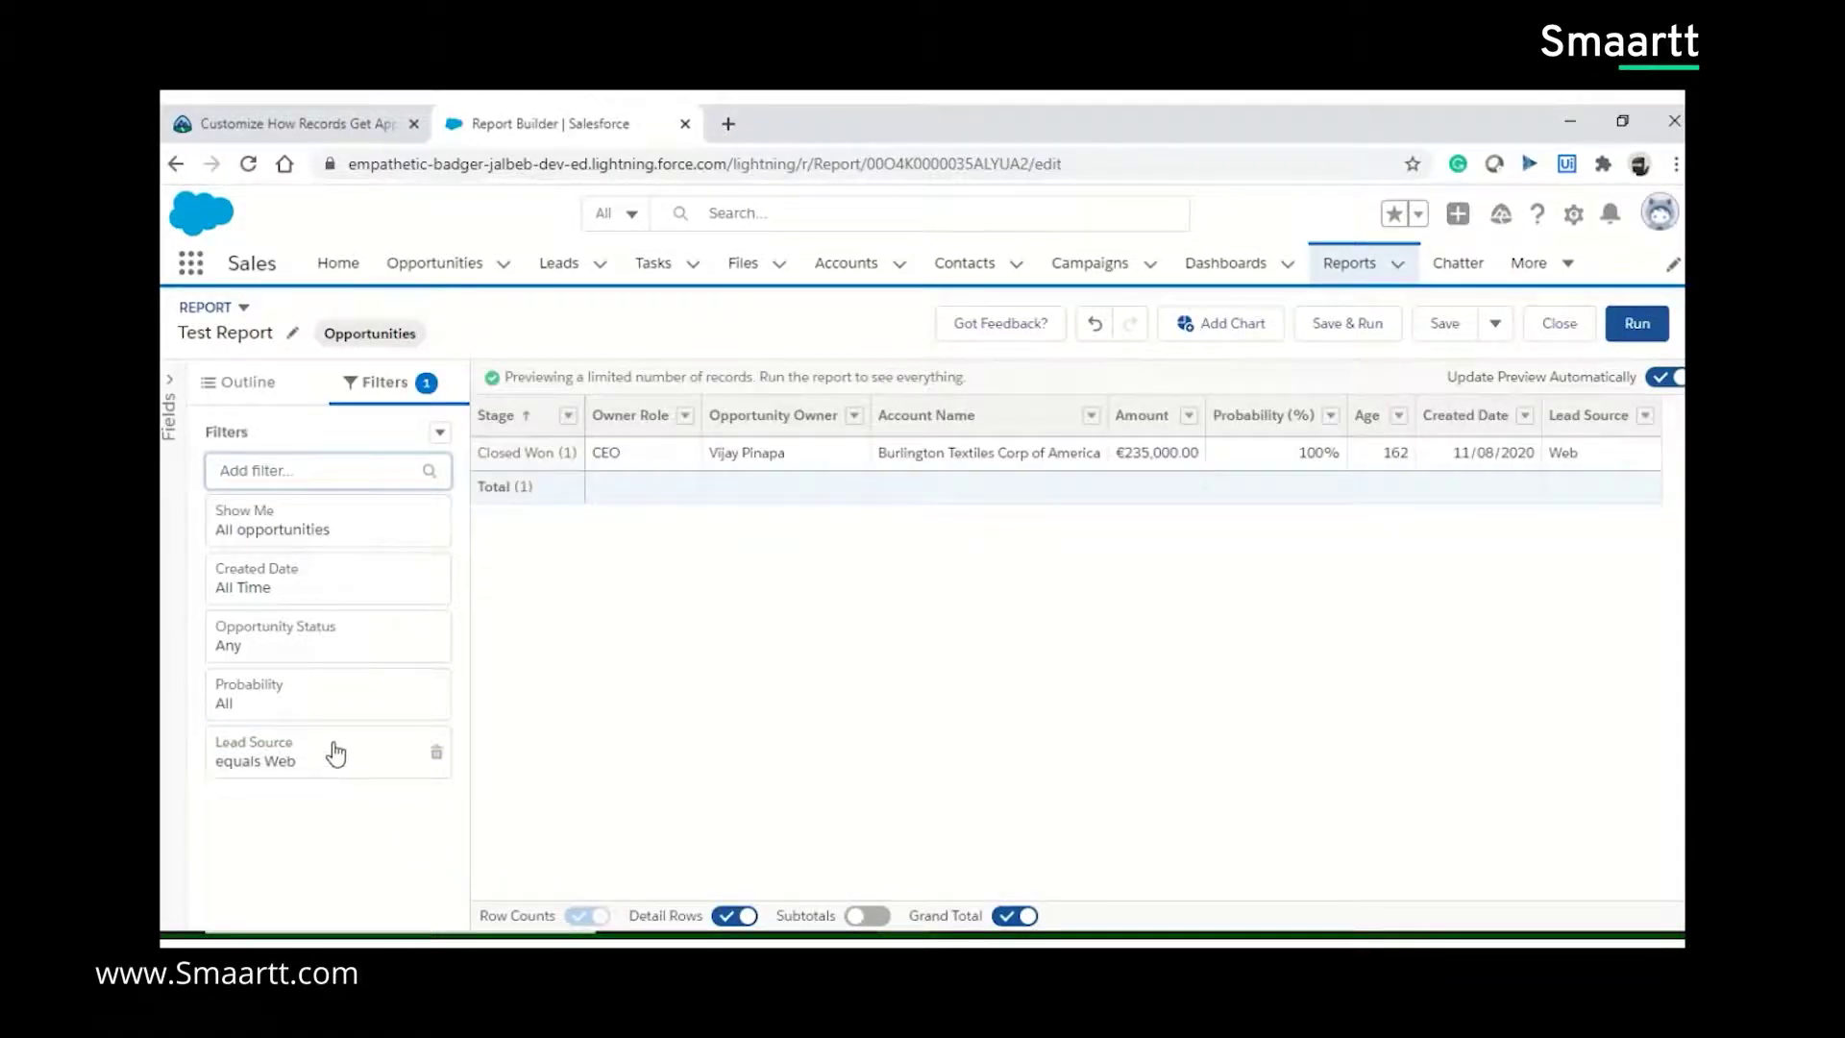
{"action": "left_click", "coordinate": [440, 434]}
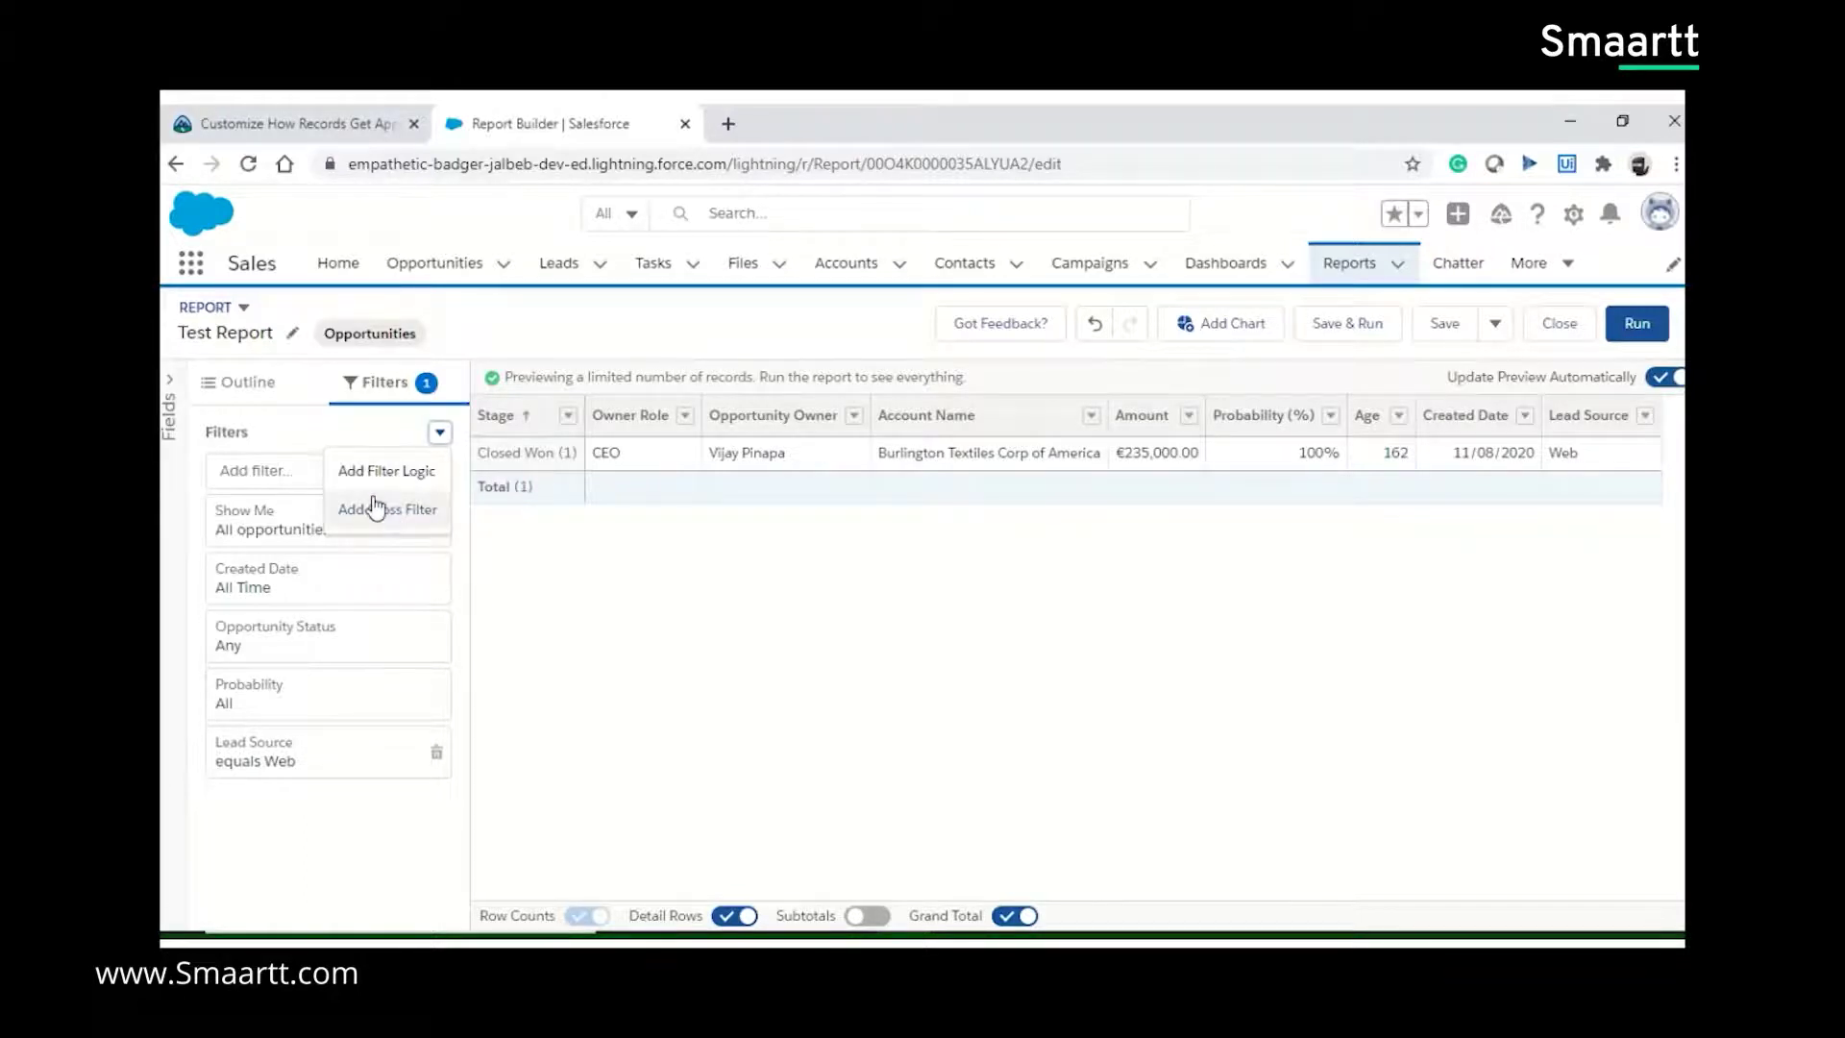
{"action": "left_click", "coordinate": [339, 434]}
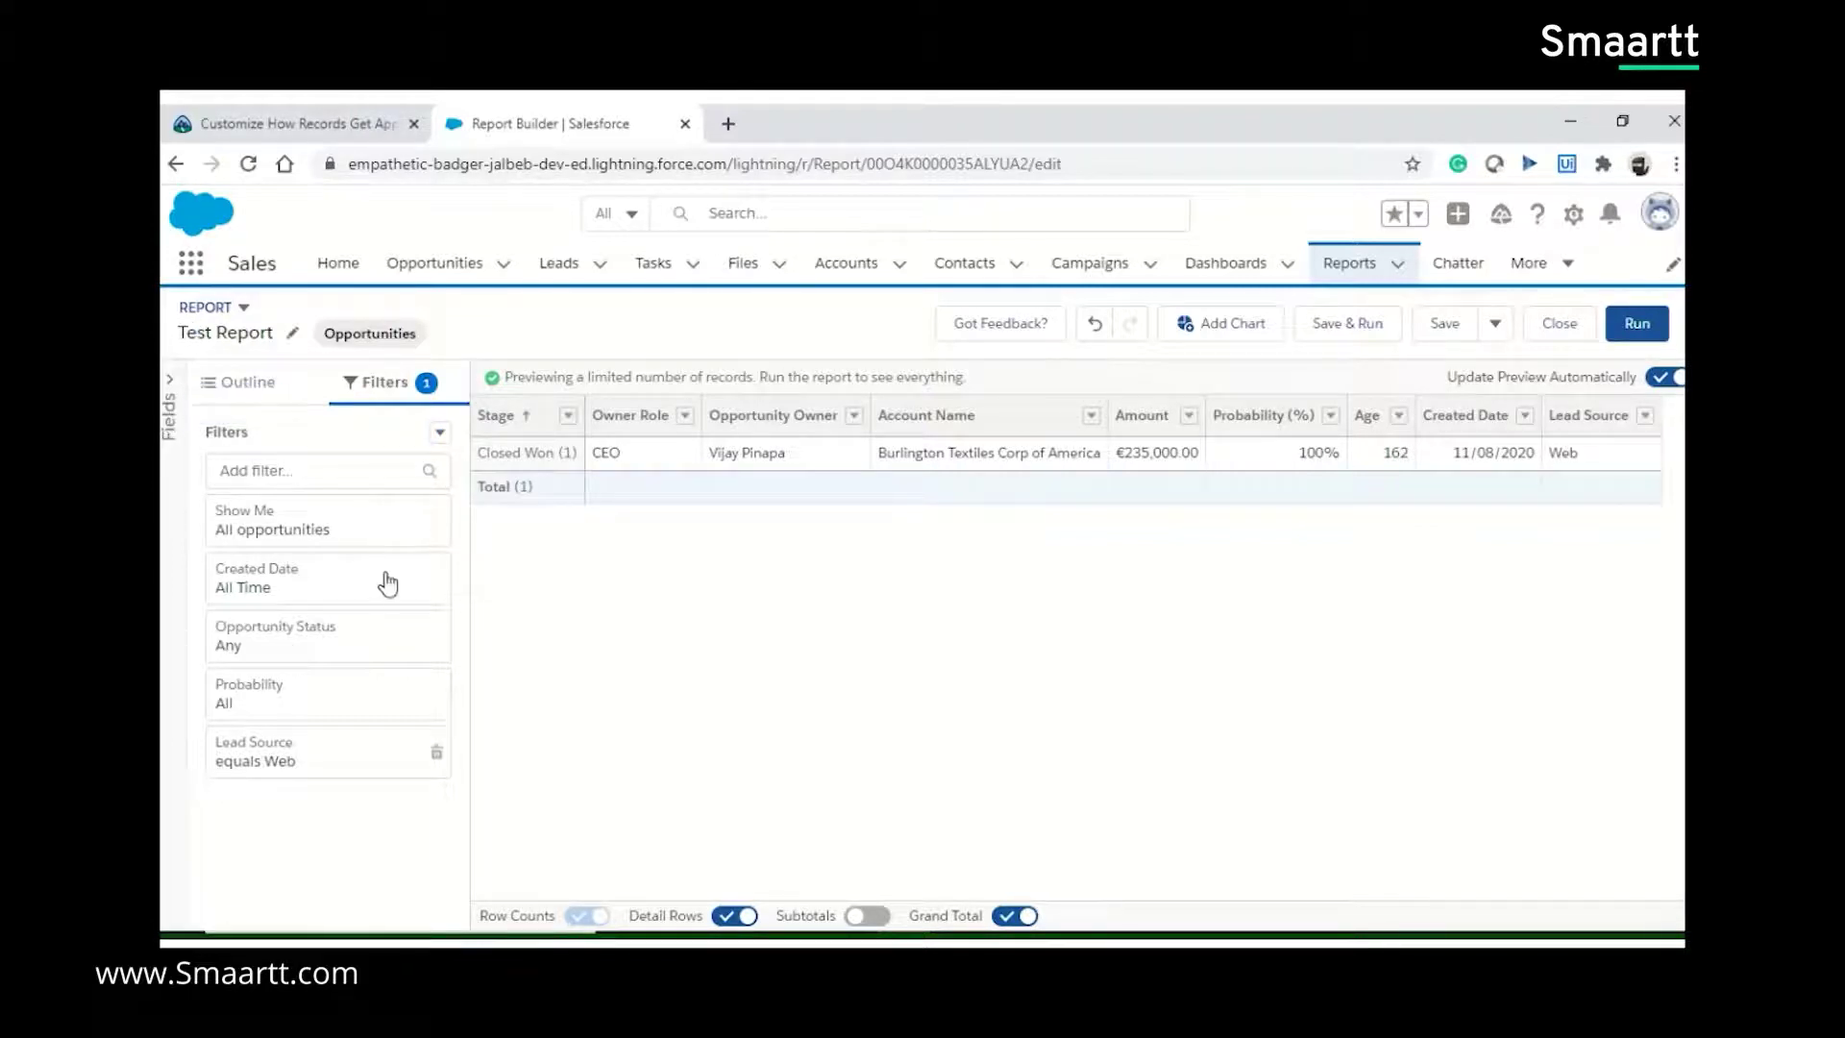
{"action": "left_click", "coordinate": [440, 434]}
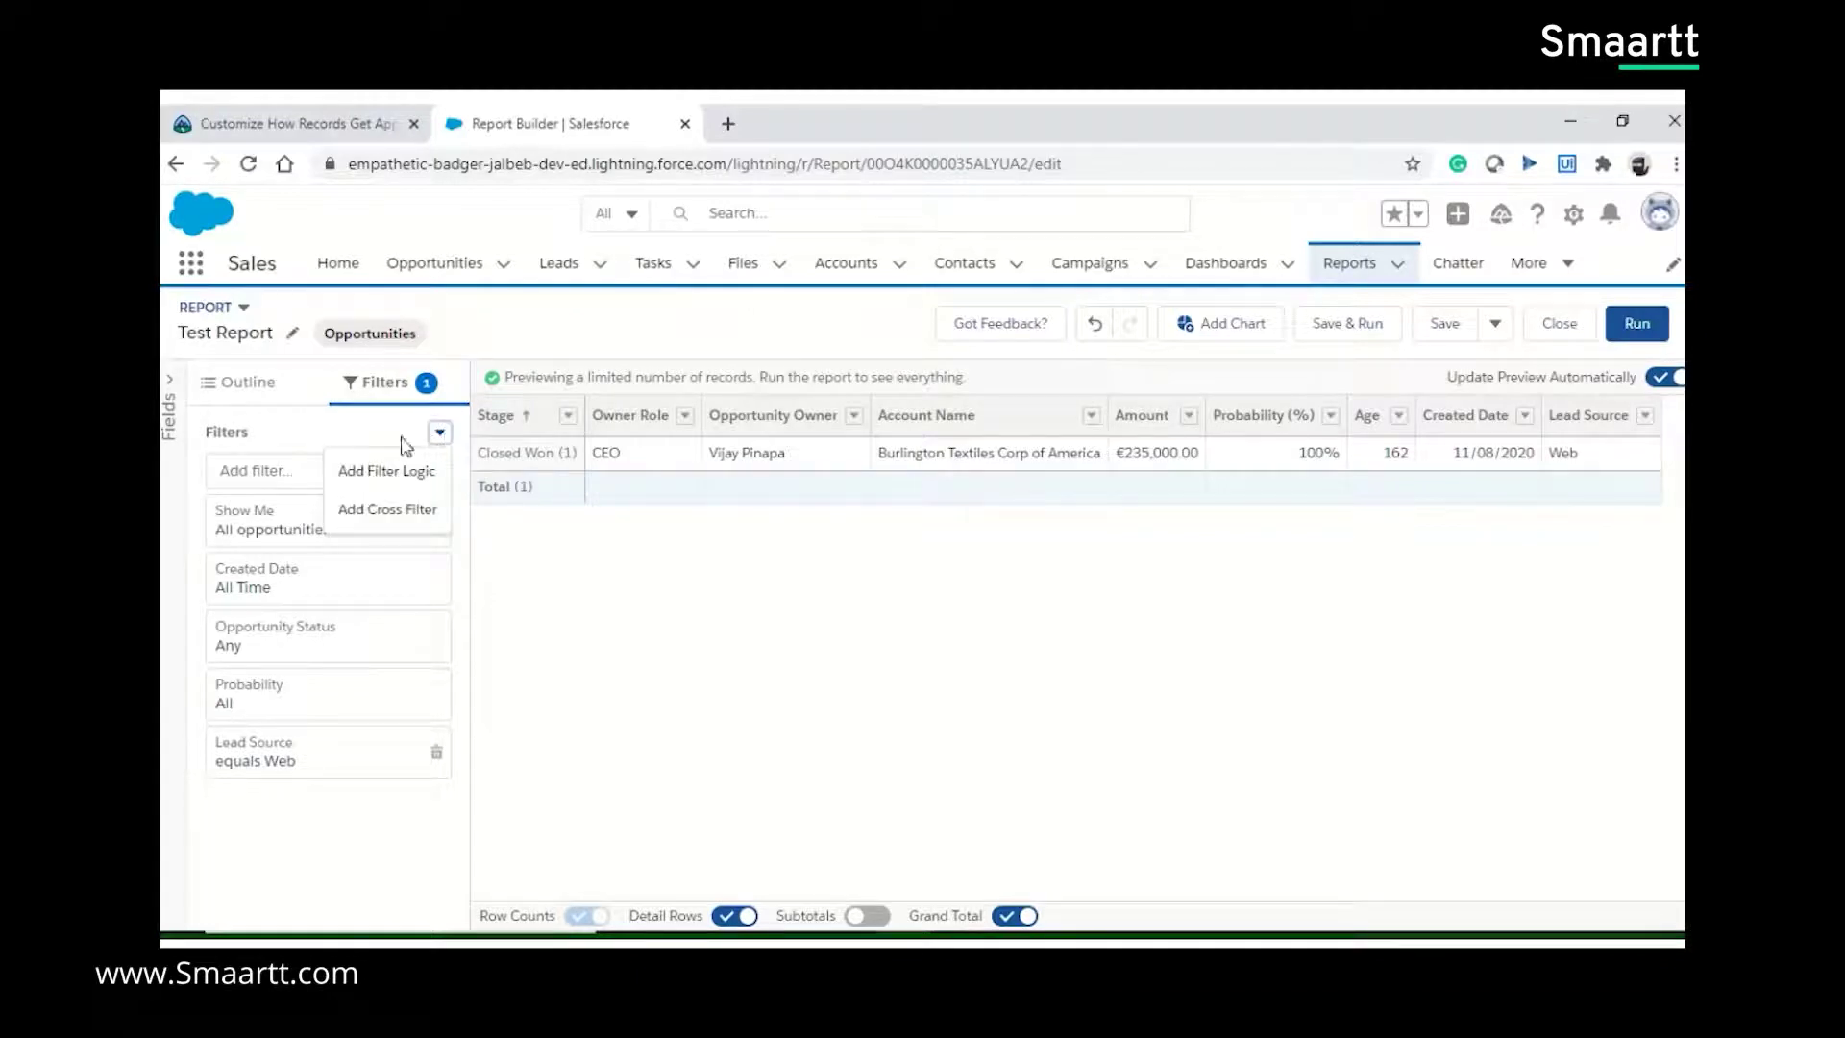
Step: Add a bucket column named Source wise data to the report, based on the Lead Source field
{"action": "left_click", "coordinate": [247, 385]}
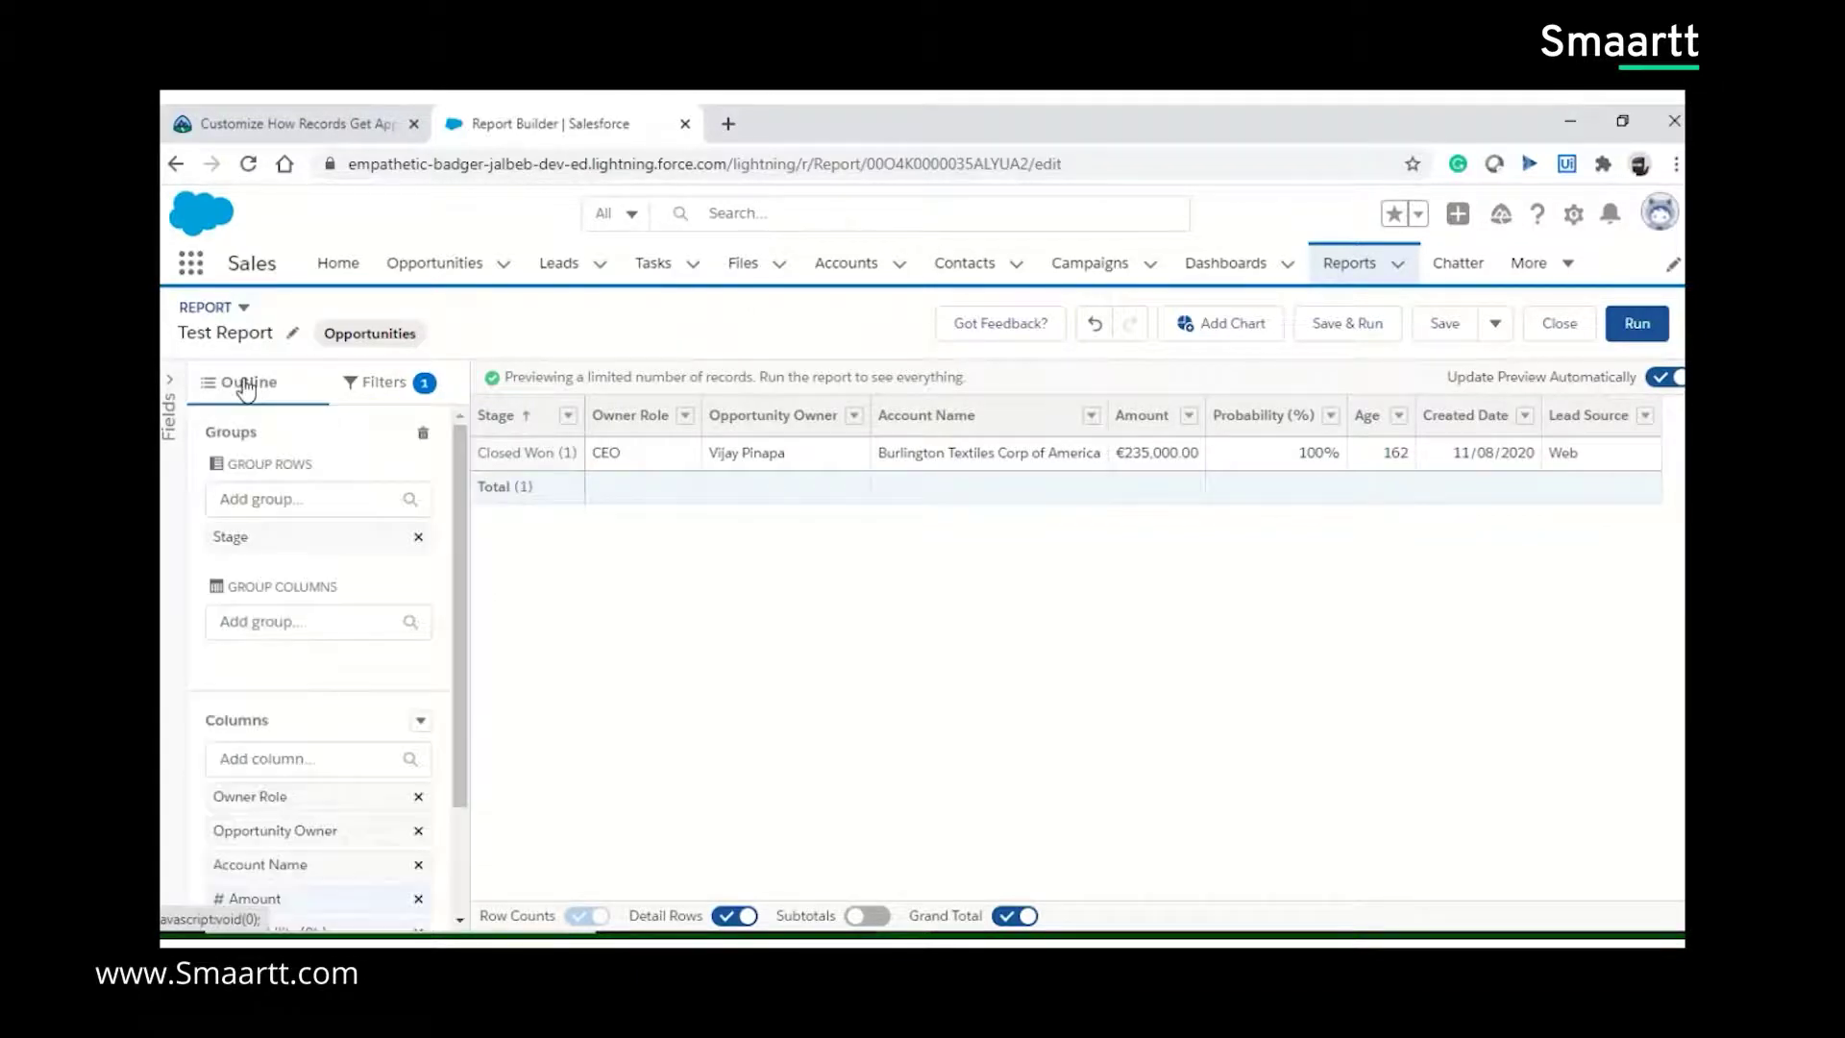
{"action": "left_click", "coordinate": [172, 413]}
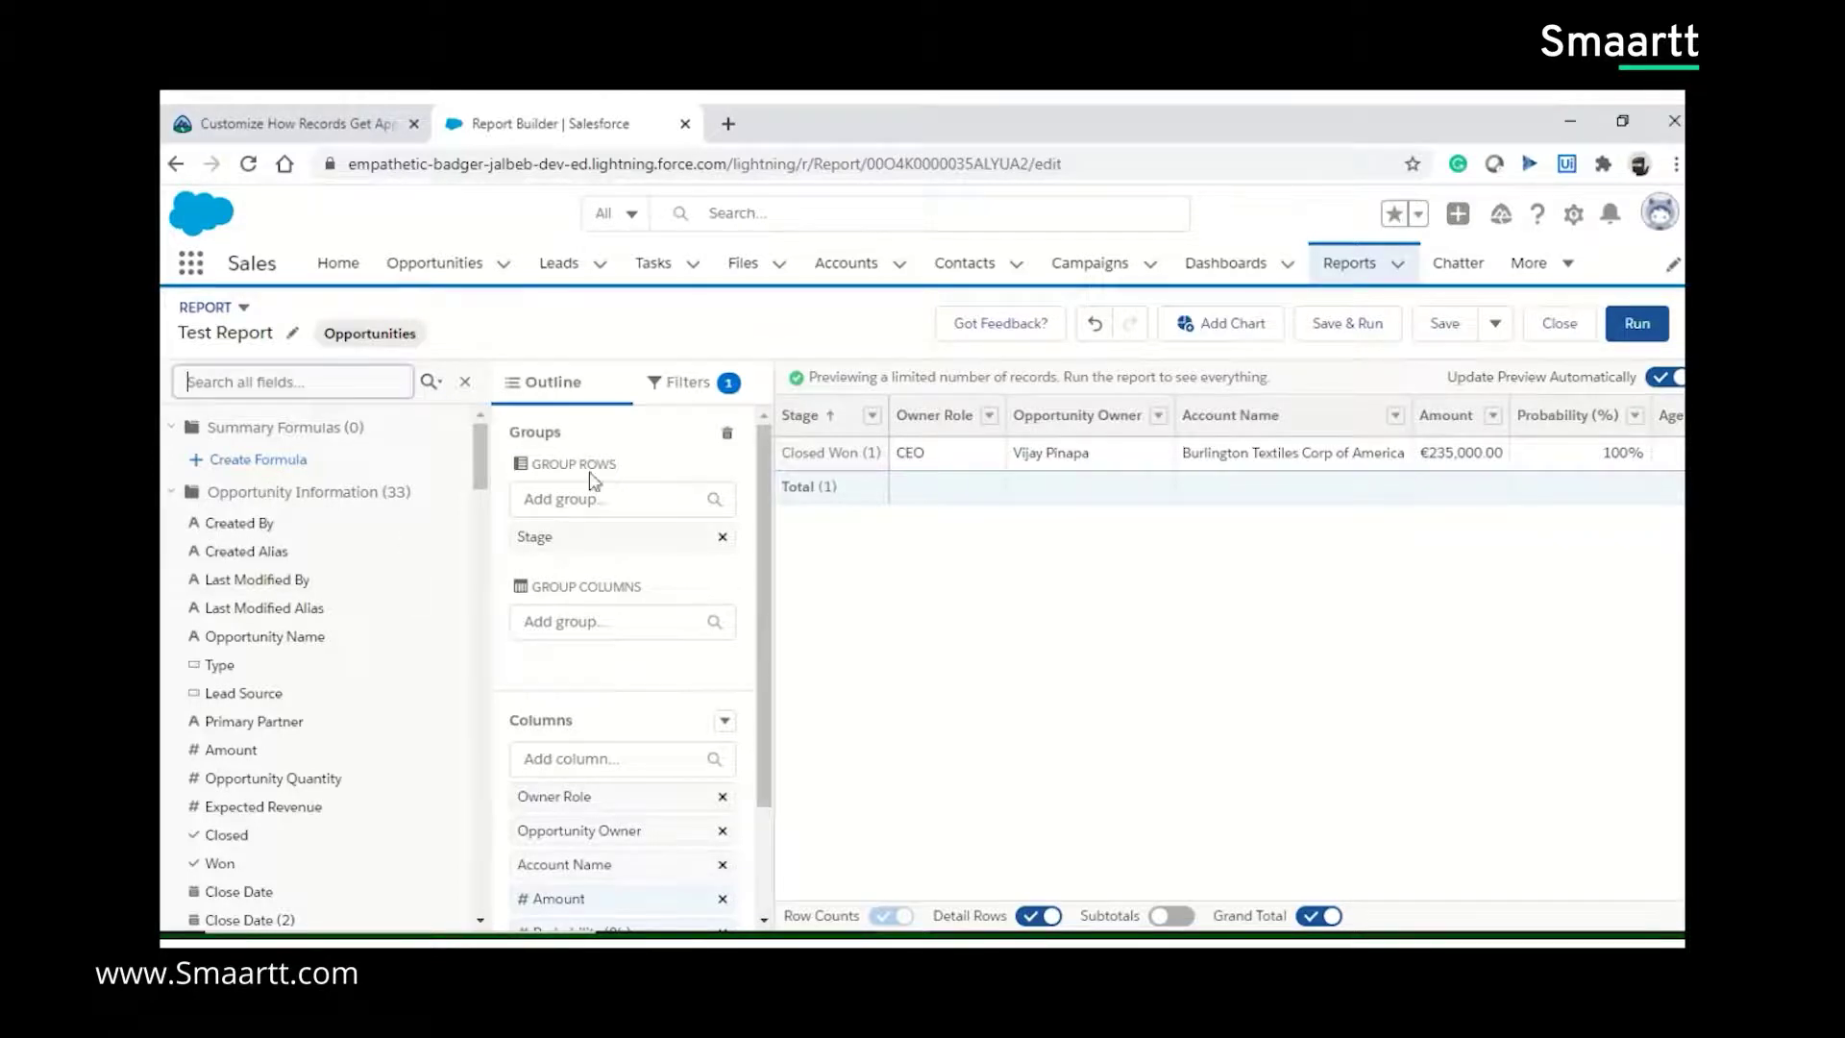
{"action": "left_click", "coordinate": [725, 725]}
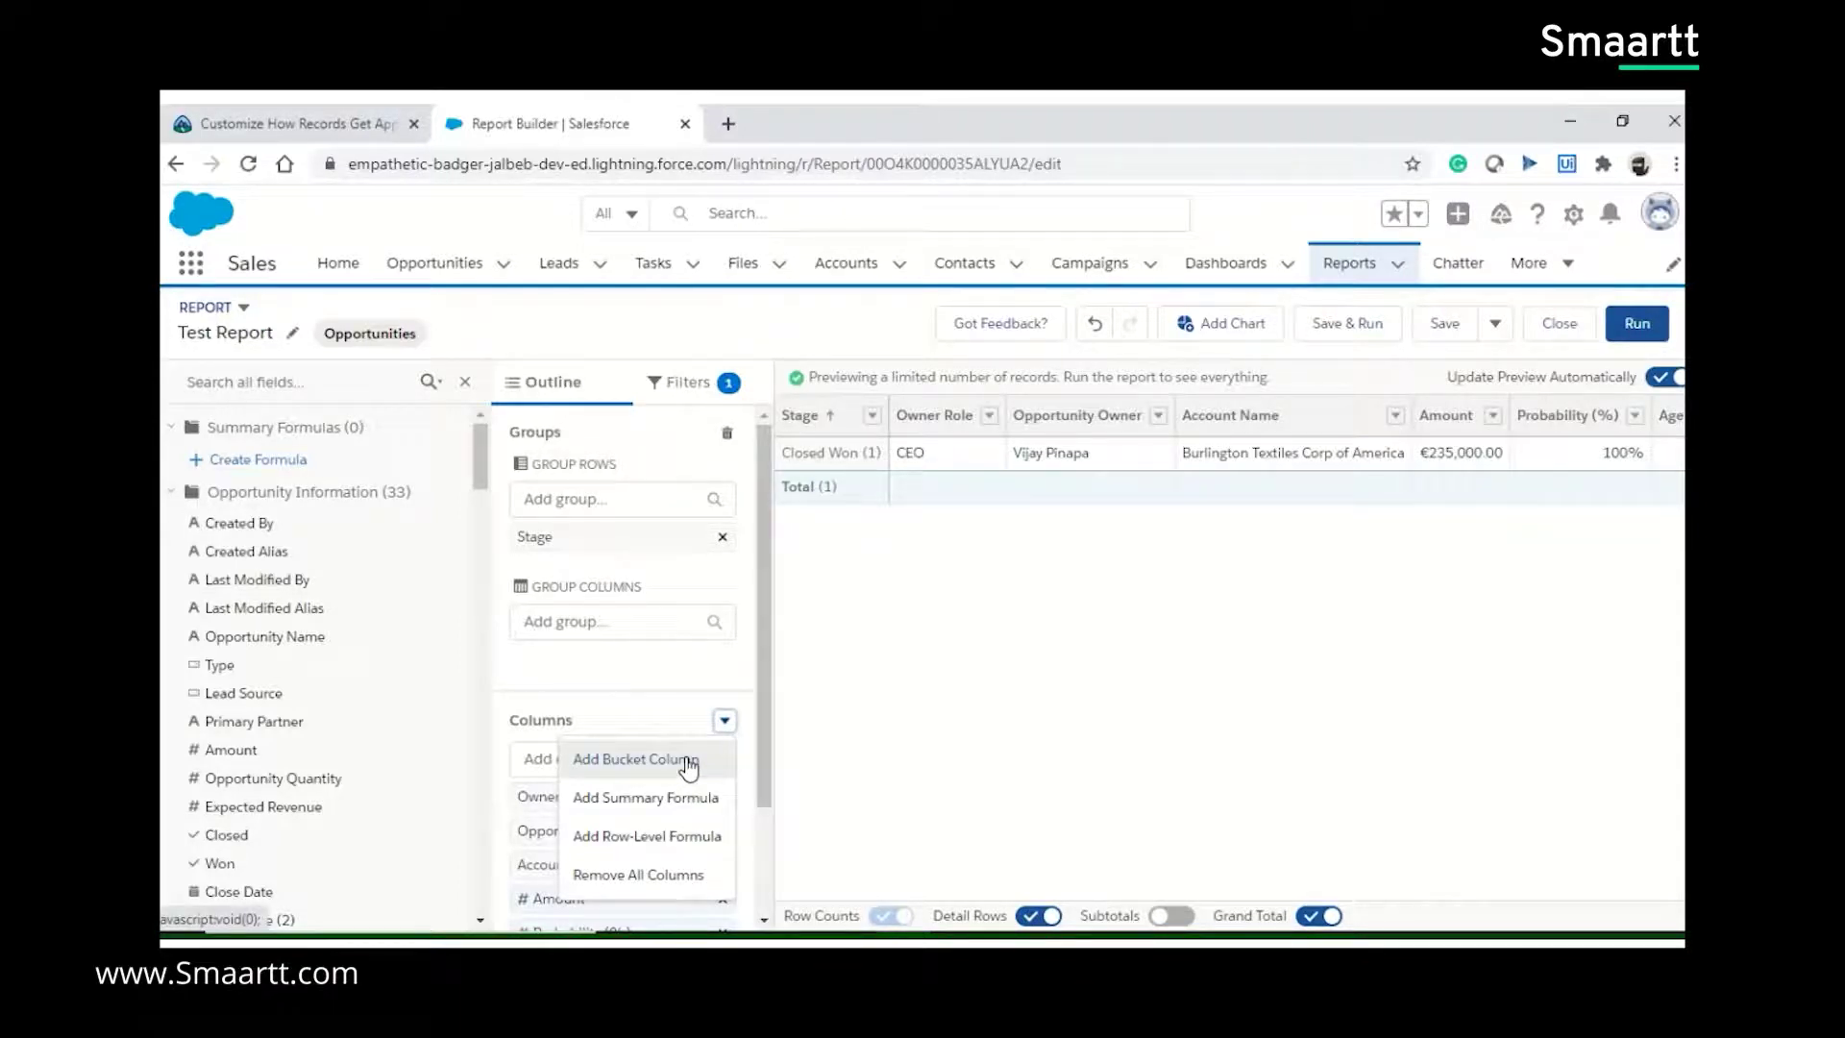
{"action": "left_click", "coordinate": [687, 765]}
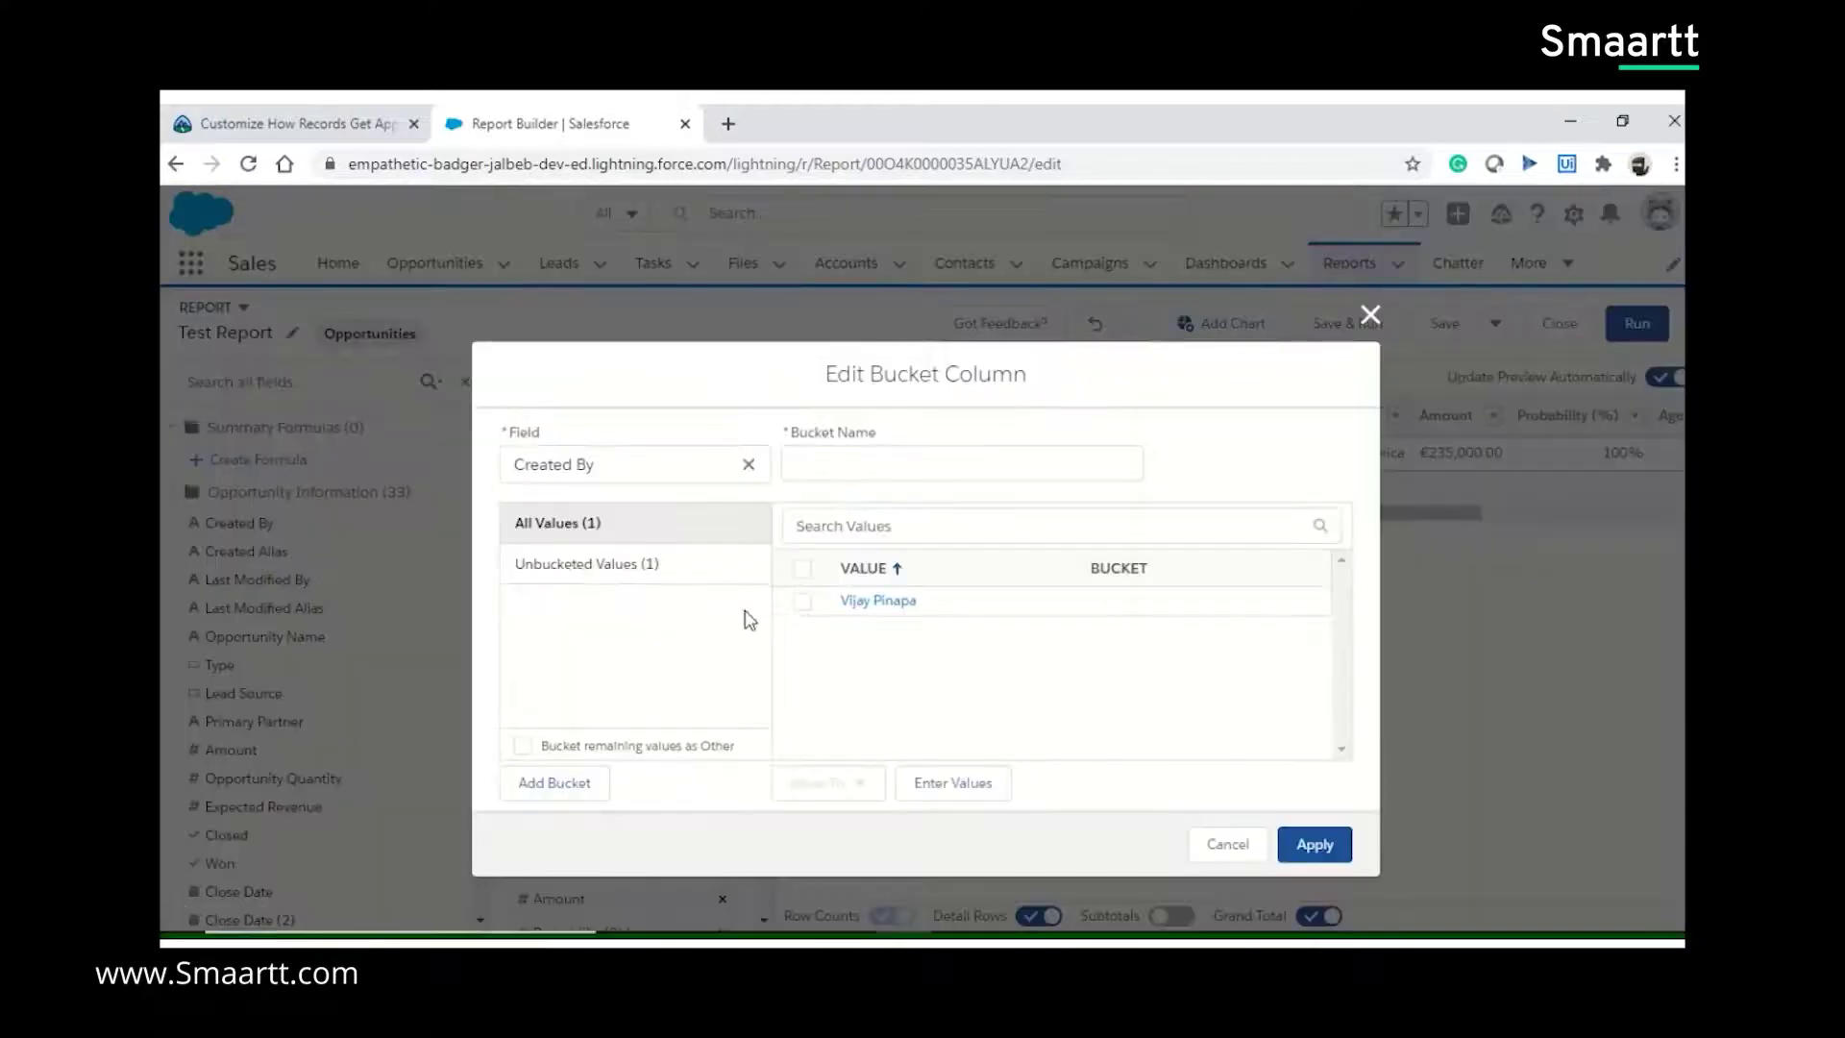
{"action": "left_click", "coordinate": [869, 464]}
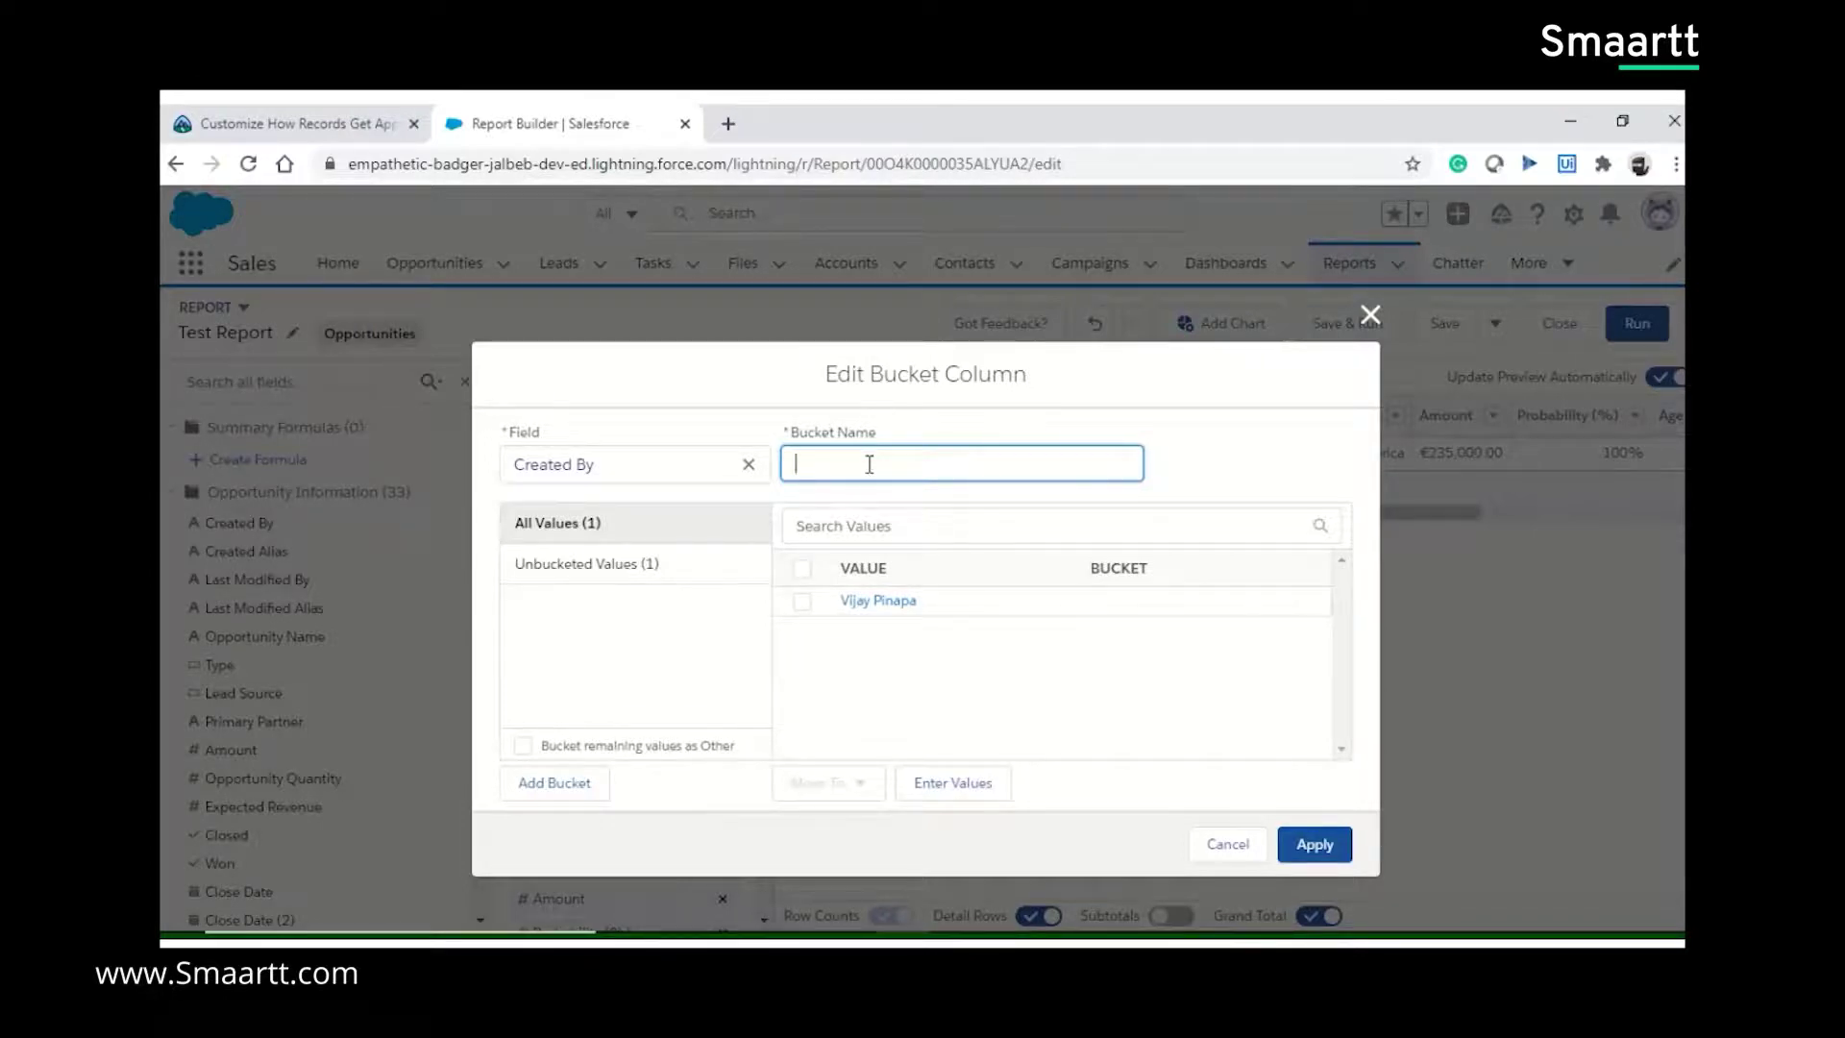
{"action": "type", "text": "Source wise data"}
{"action": "left_click", "coordinate": [642, 465]}
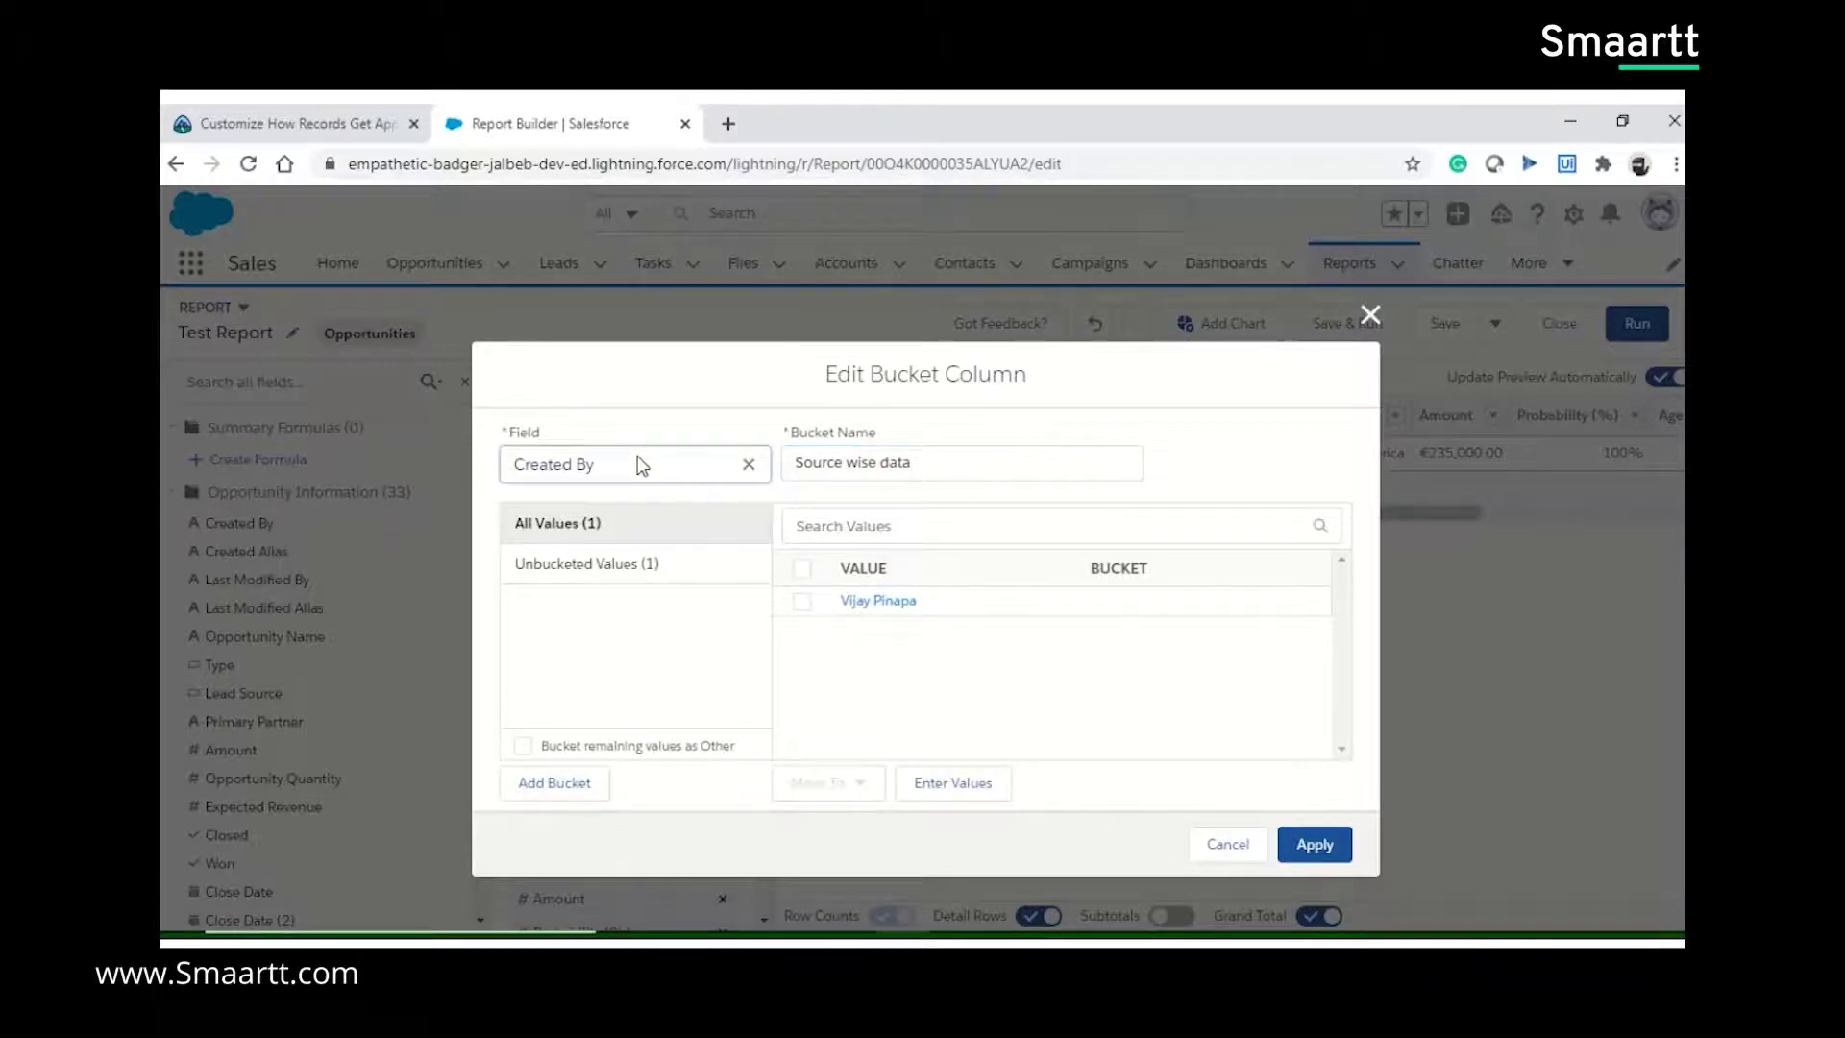
{"action": "left_click", "coordinate": [749, 464]}
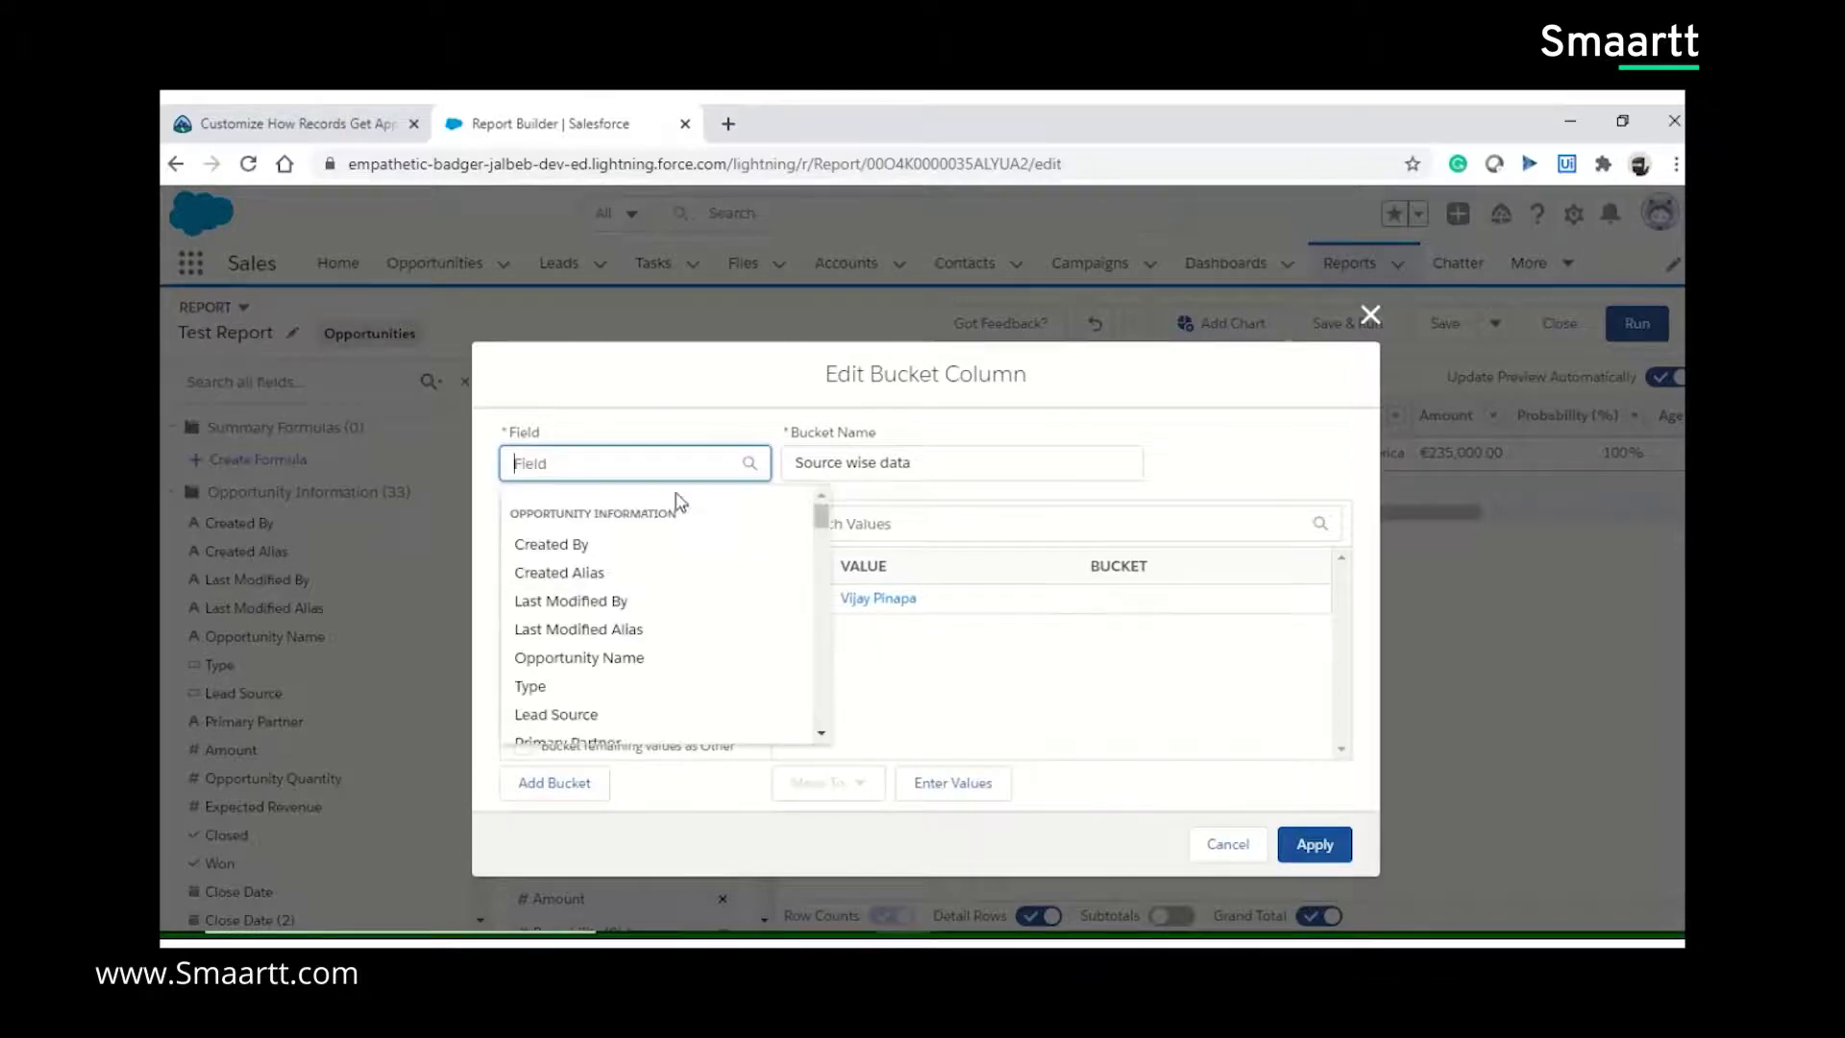
{"action": "left_click", "coordinate": [579, 722]}
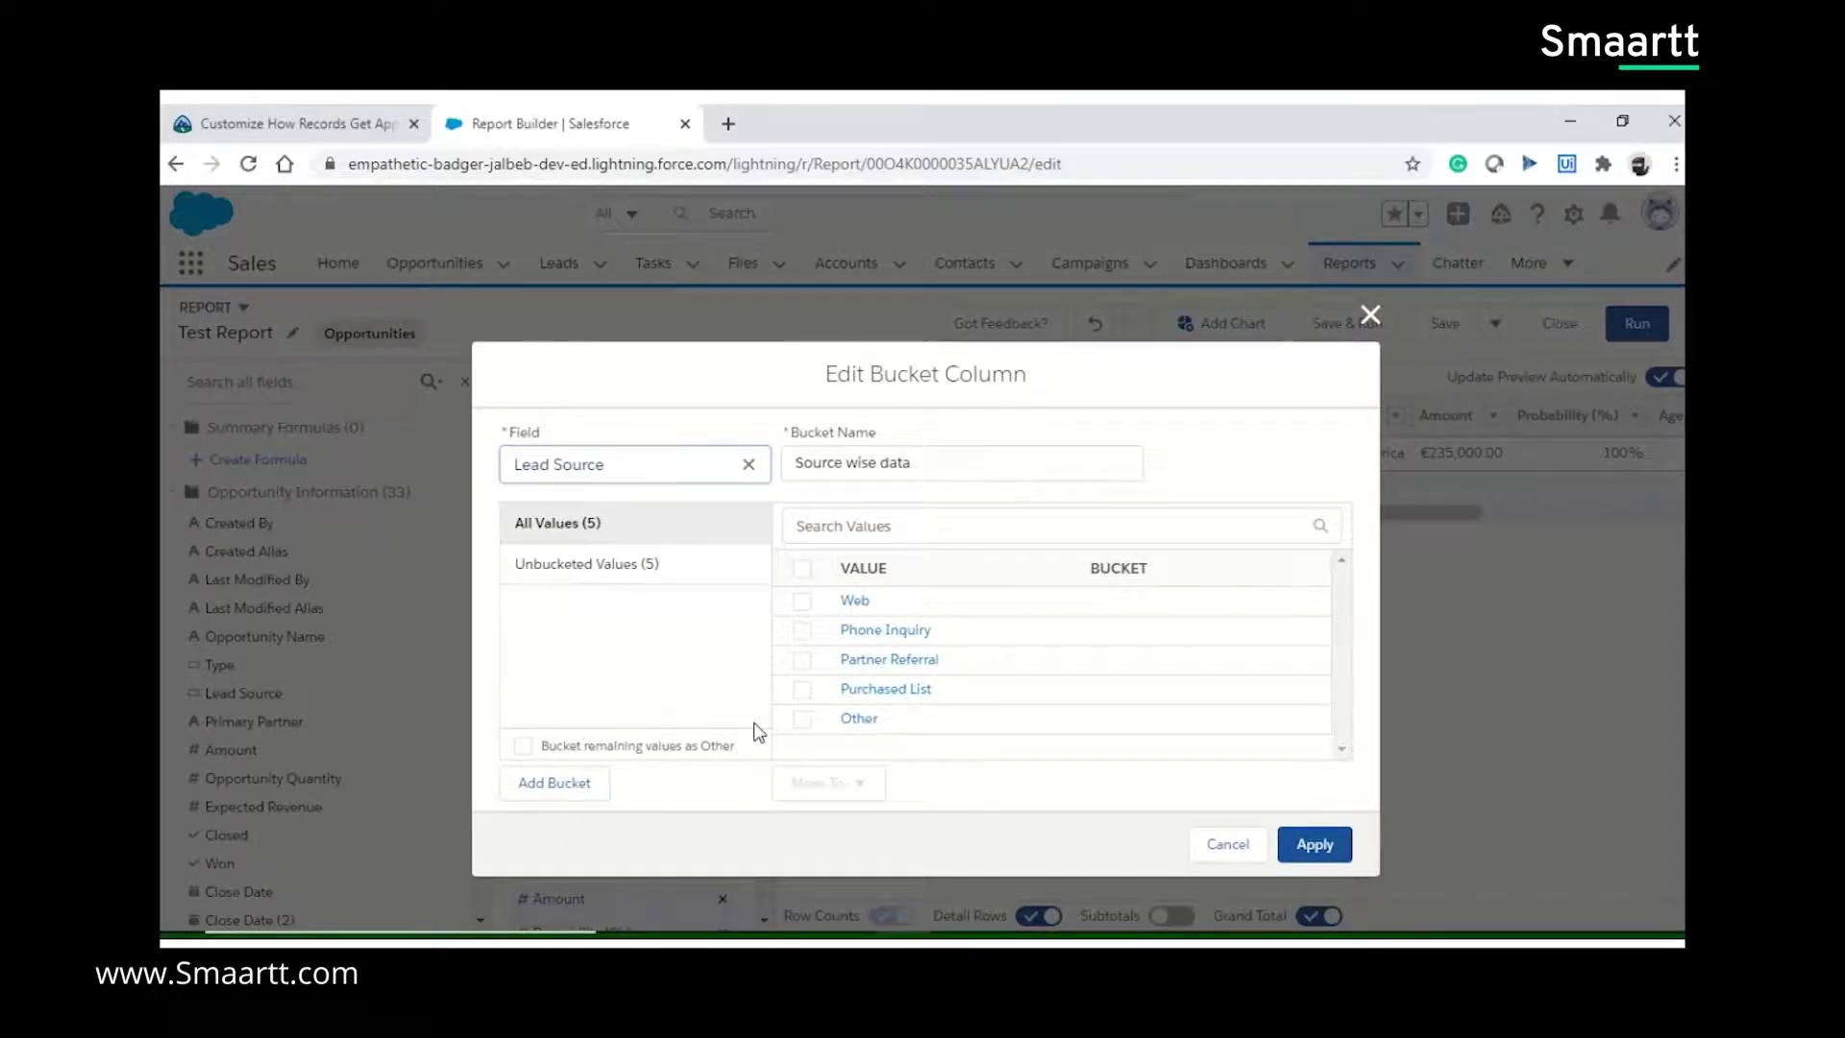
Step: Move the Web and Purchased List values into a new bucket named Online data
{"action": "left_click", "coordinate": [801, 602]}
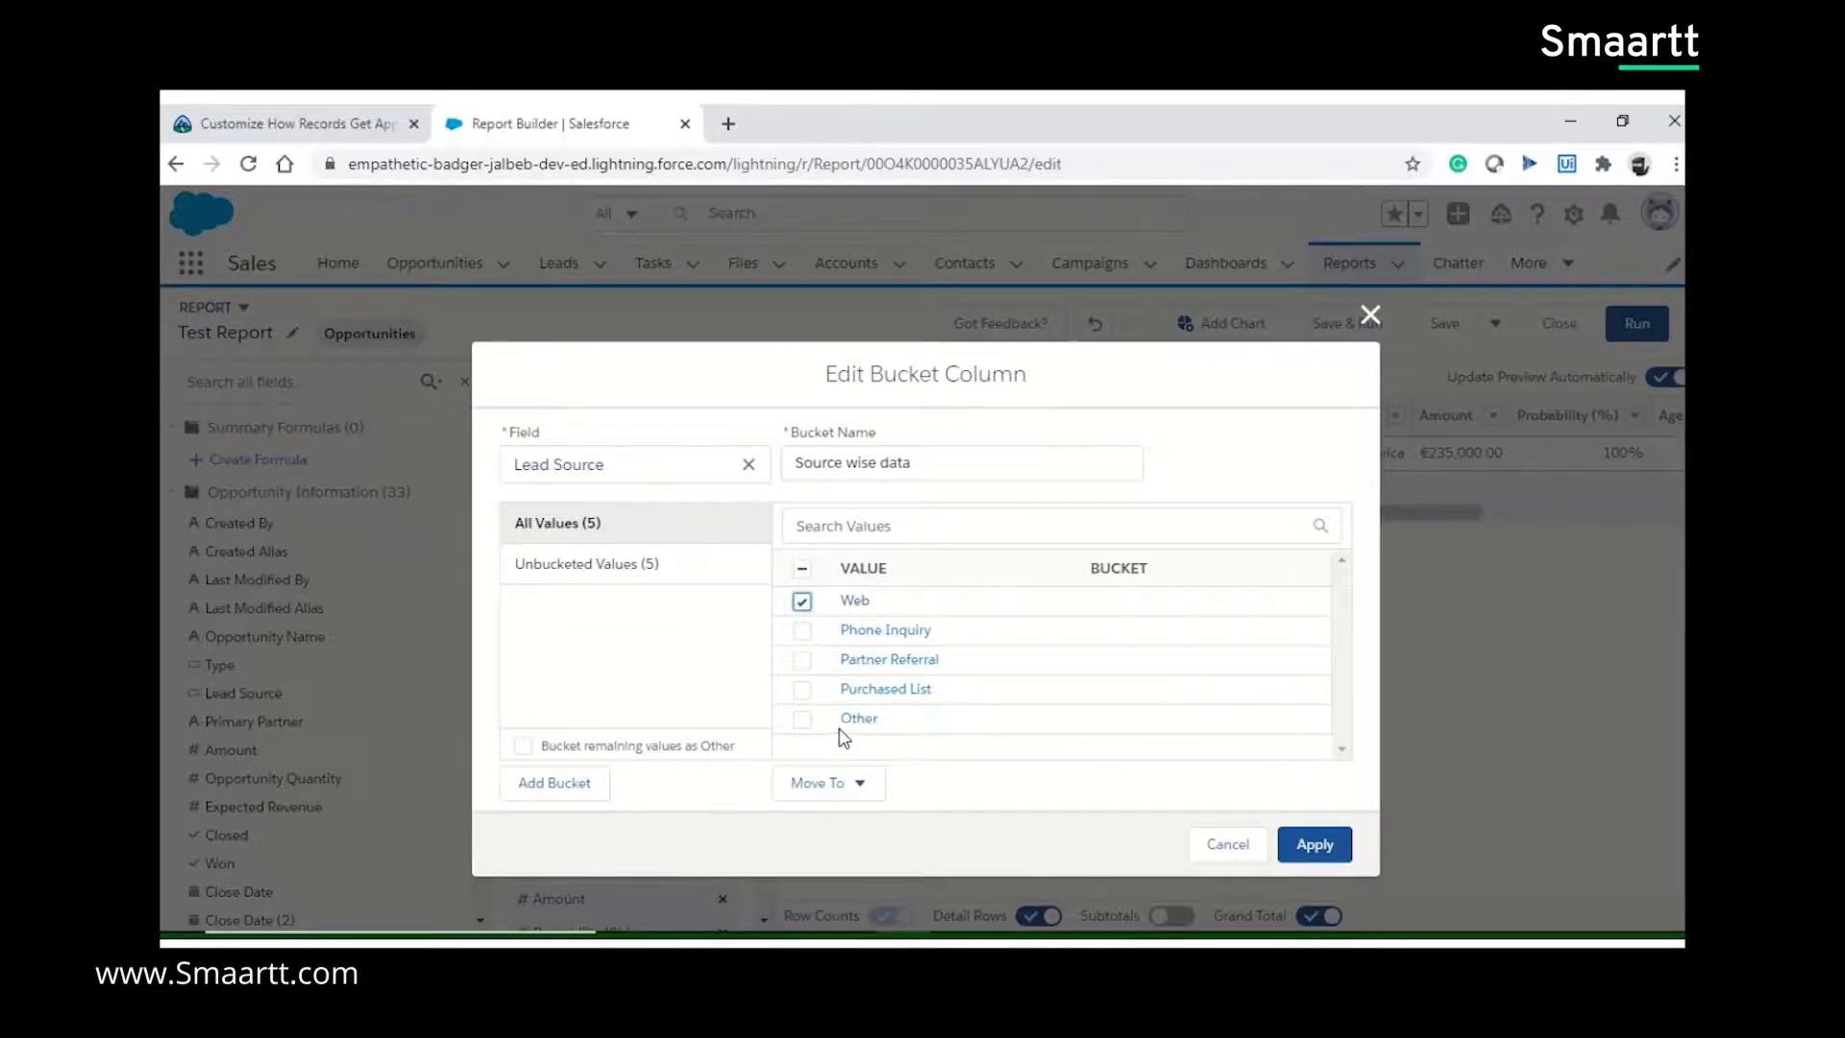
{"action": "left_click", "coordinate": [803, 691]}
{"action": "left_click", "coordinate": [855, 795]}
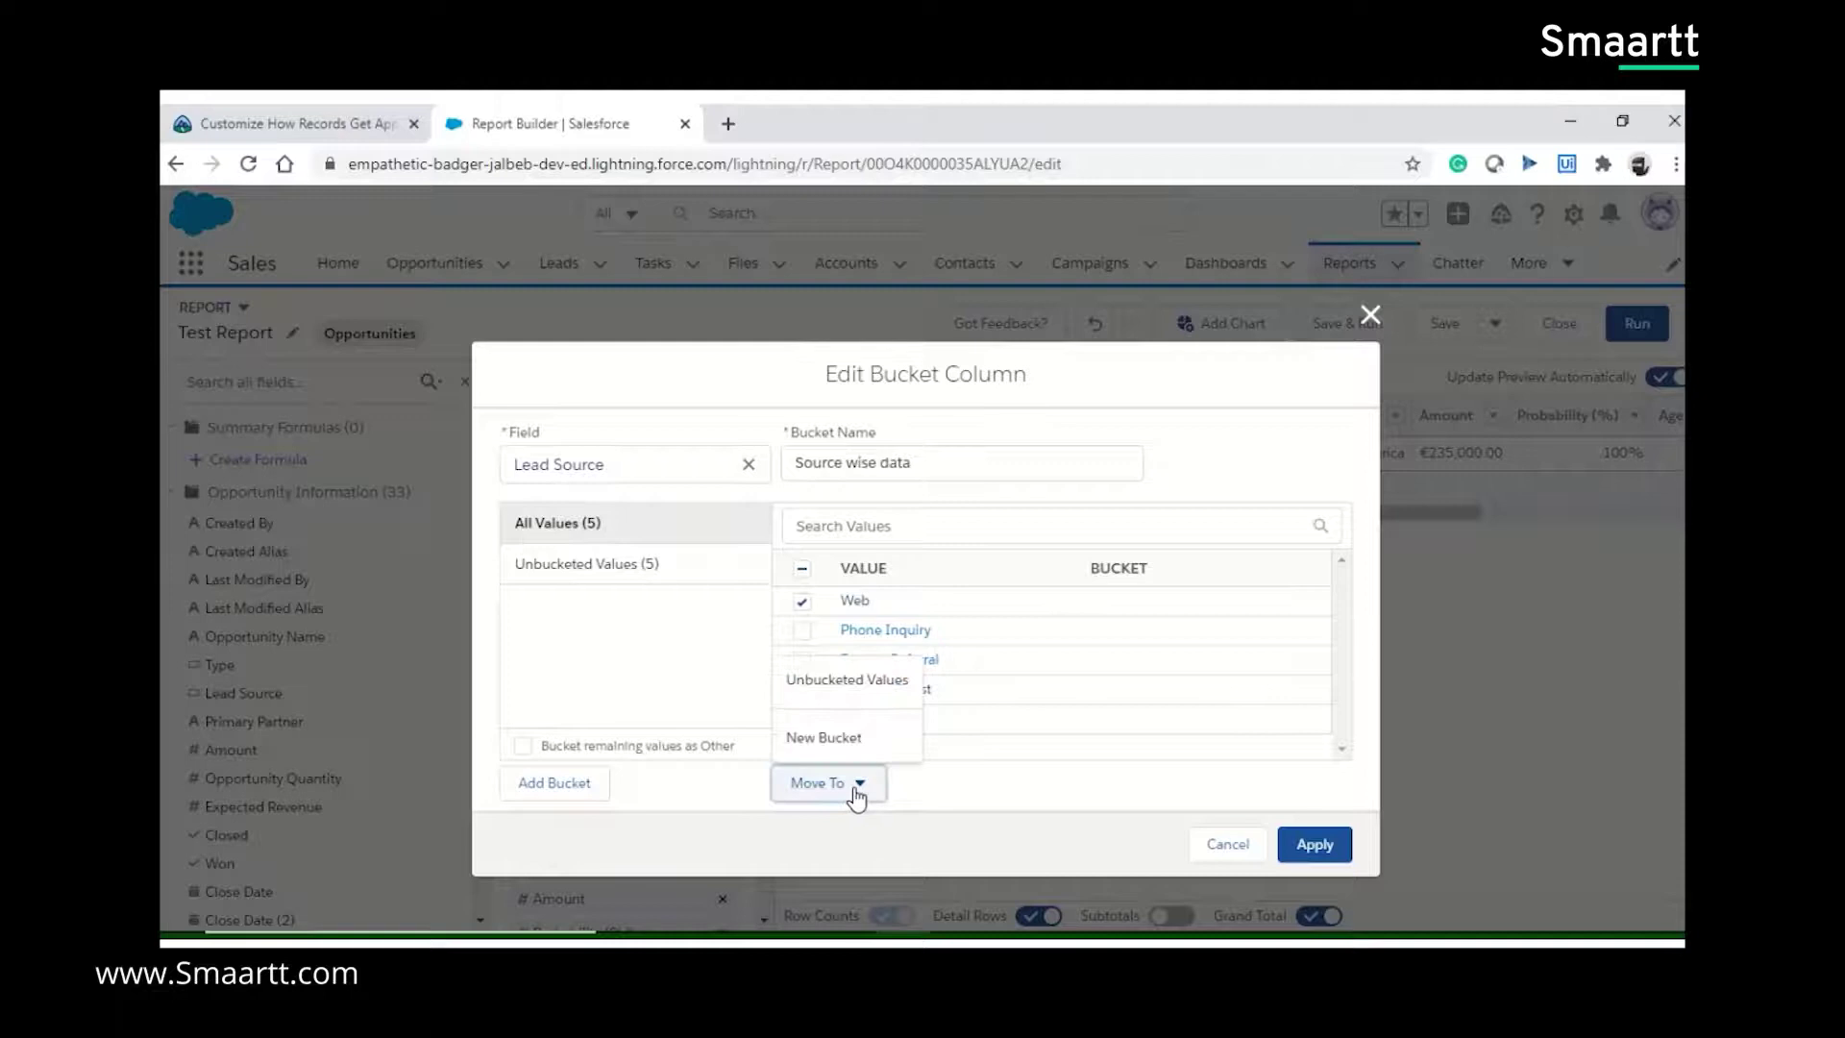
{"action": "left_click", "coordinate": [832, 739]}
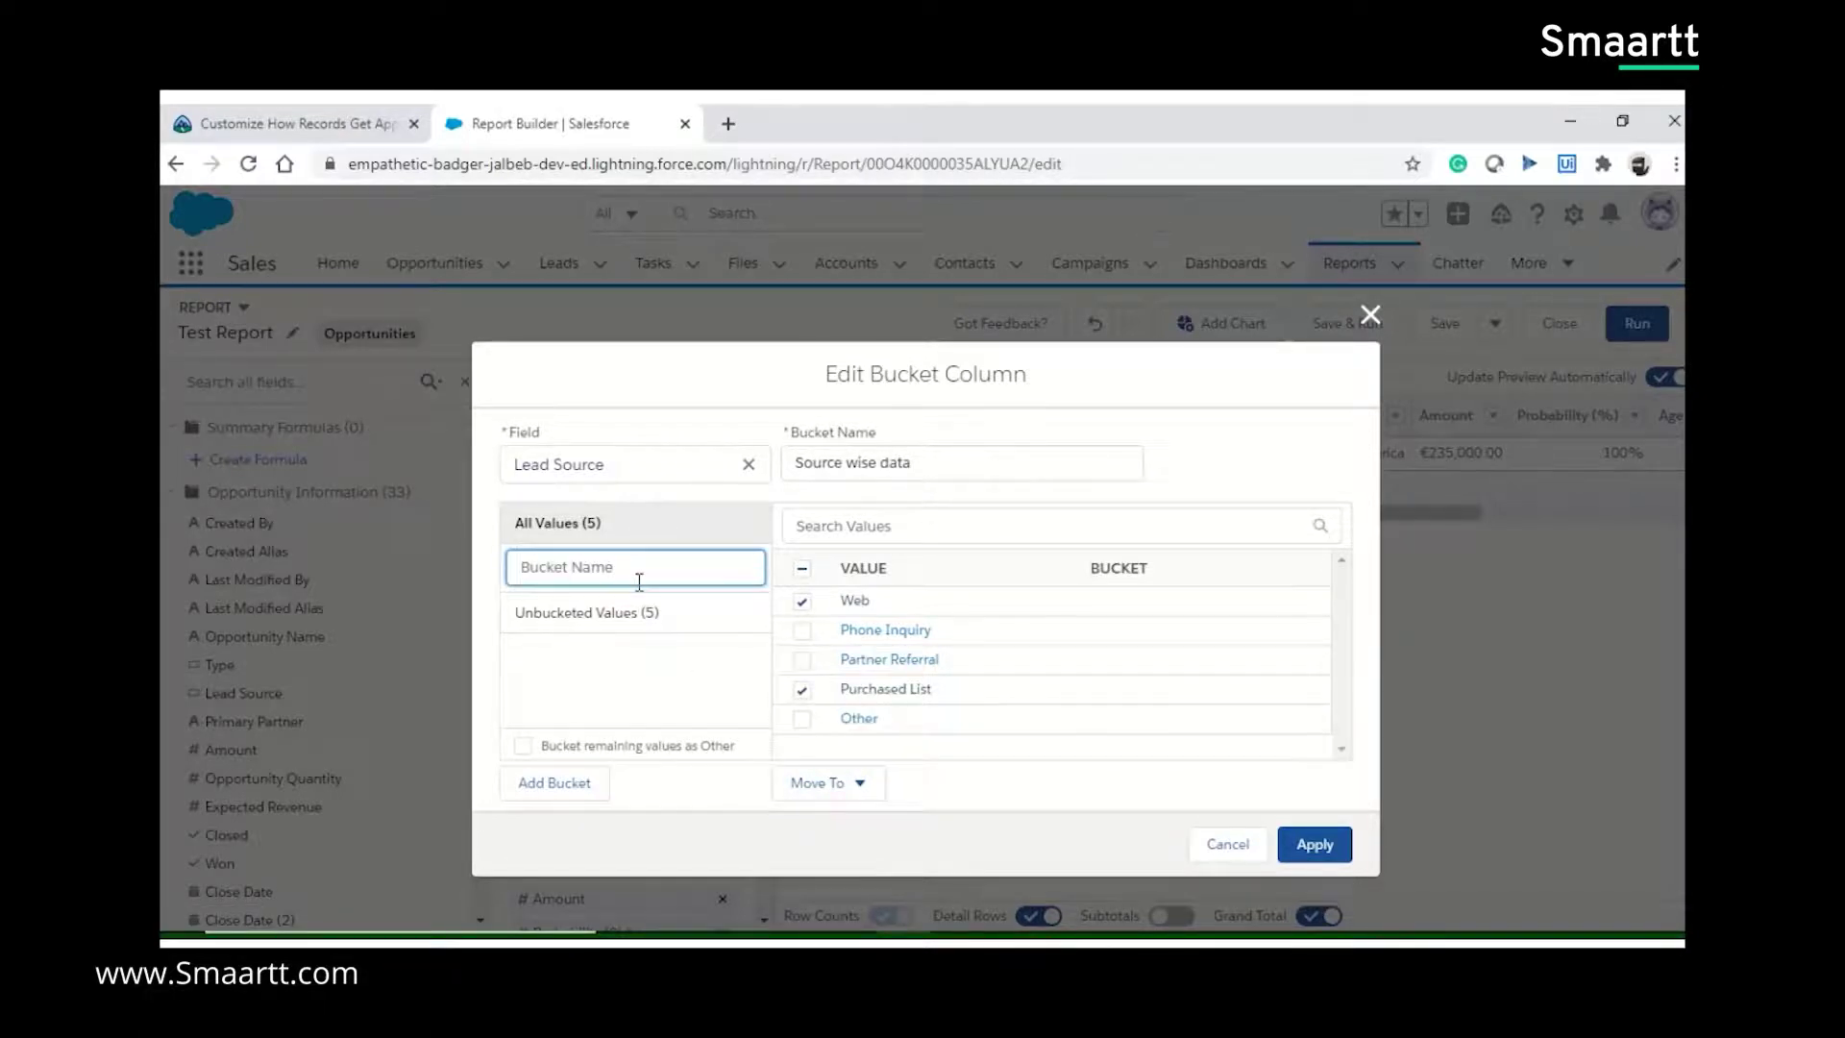
{"action": "type", "text": "Online data"}
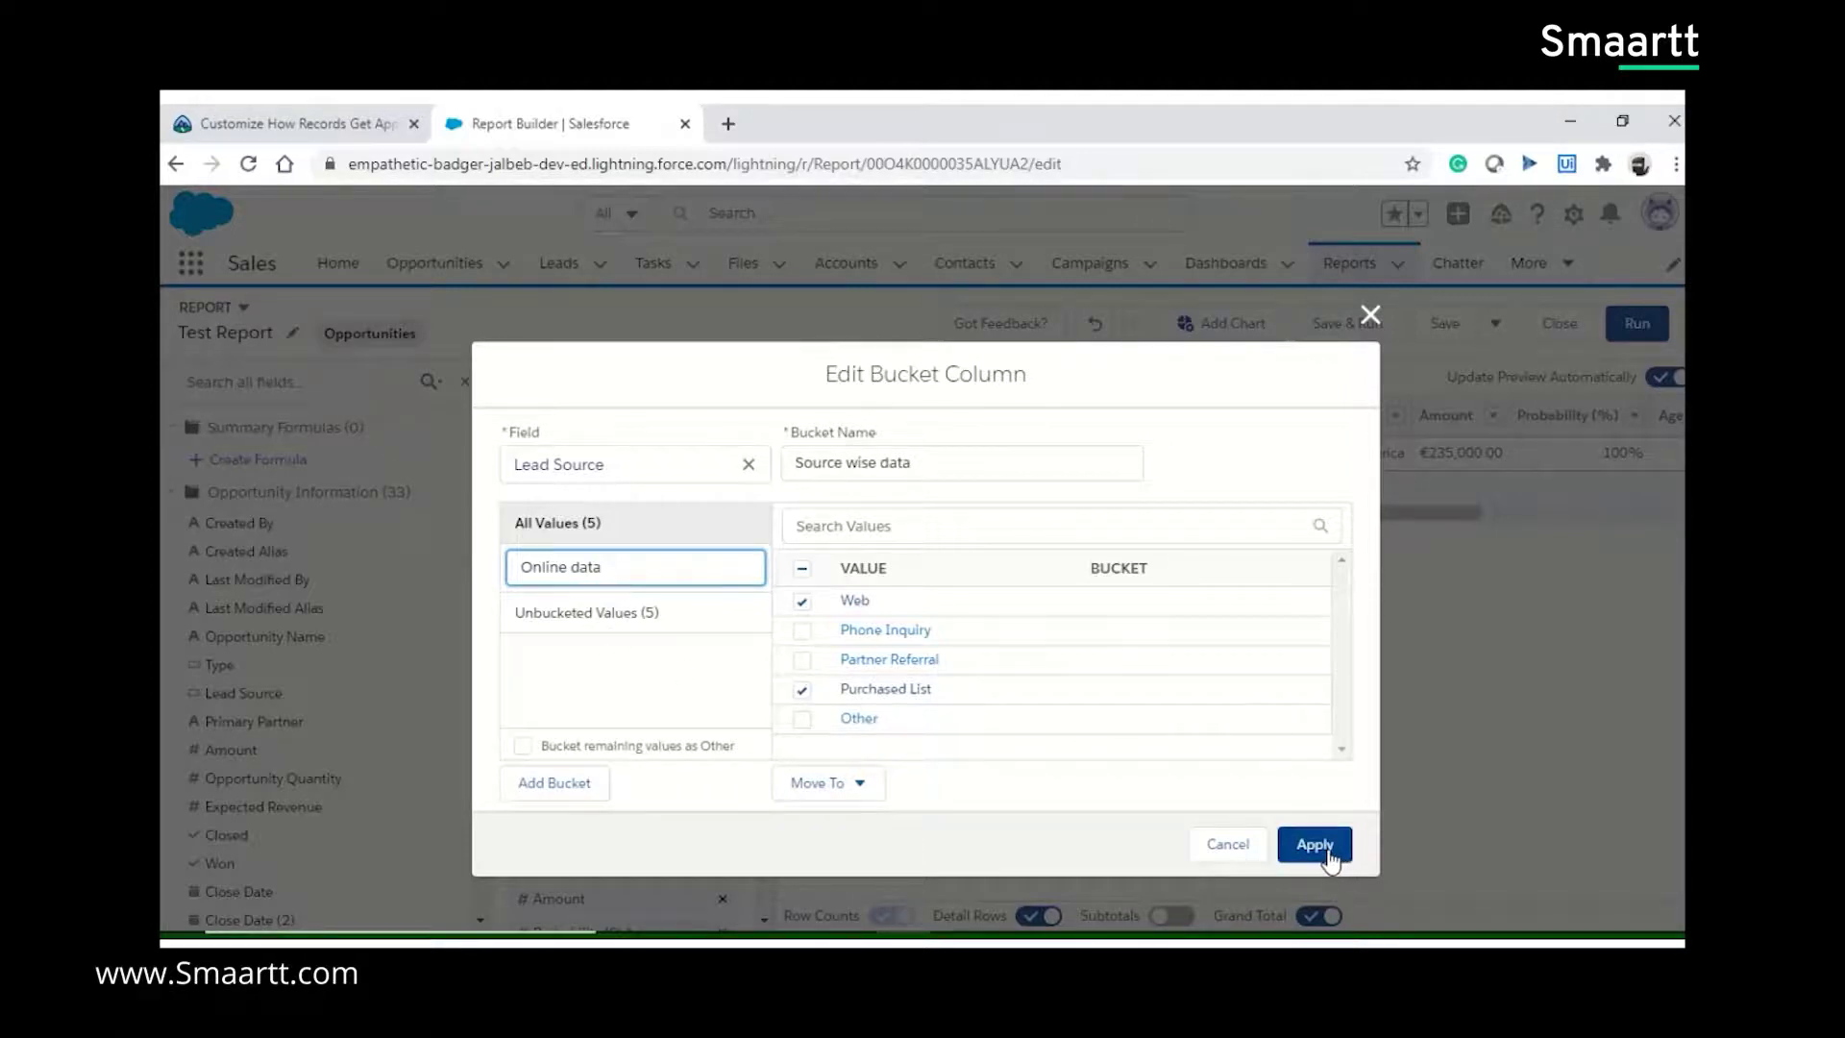
{"action": "left_click", "coordinate": [817, 790]}
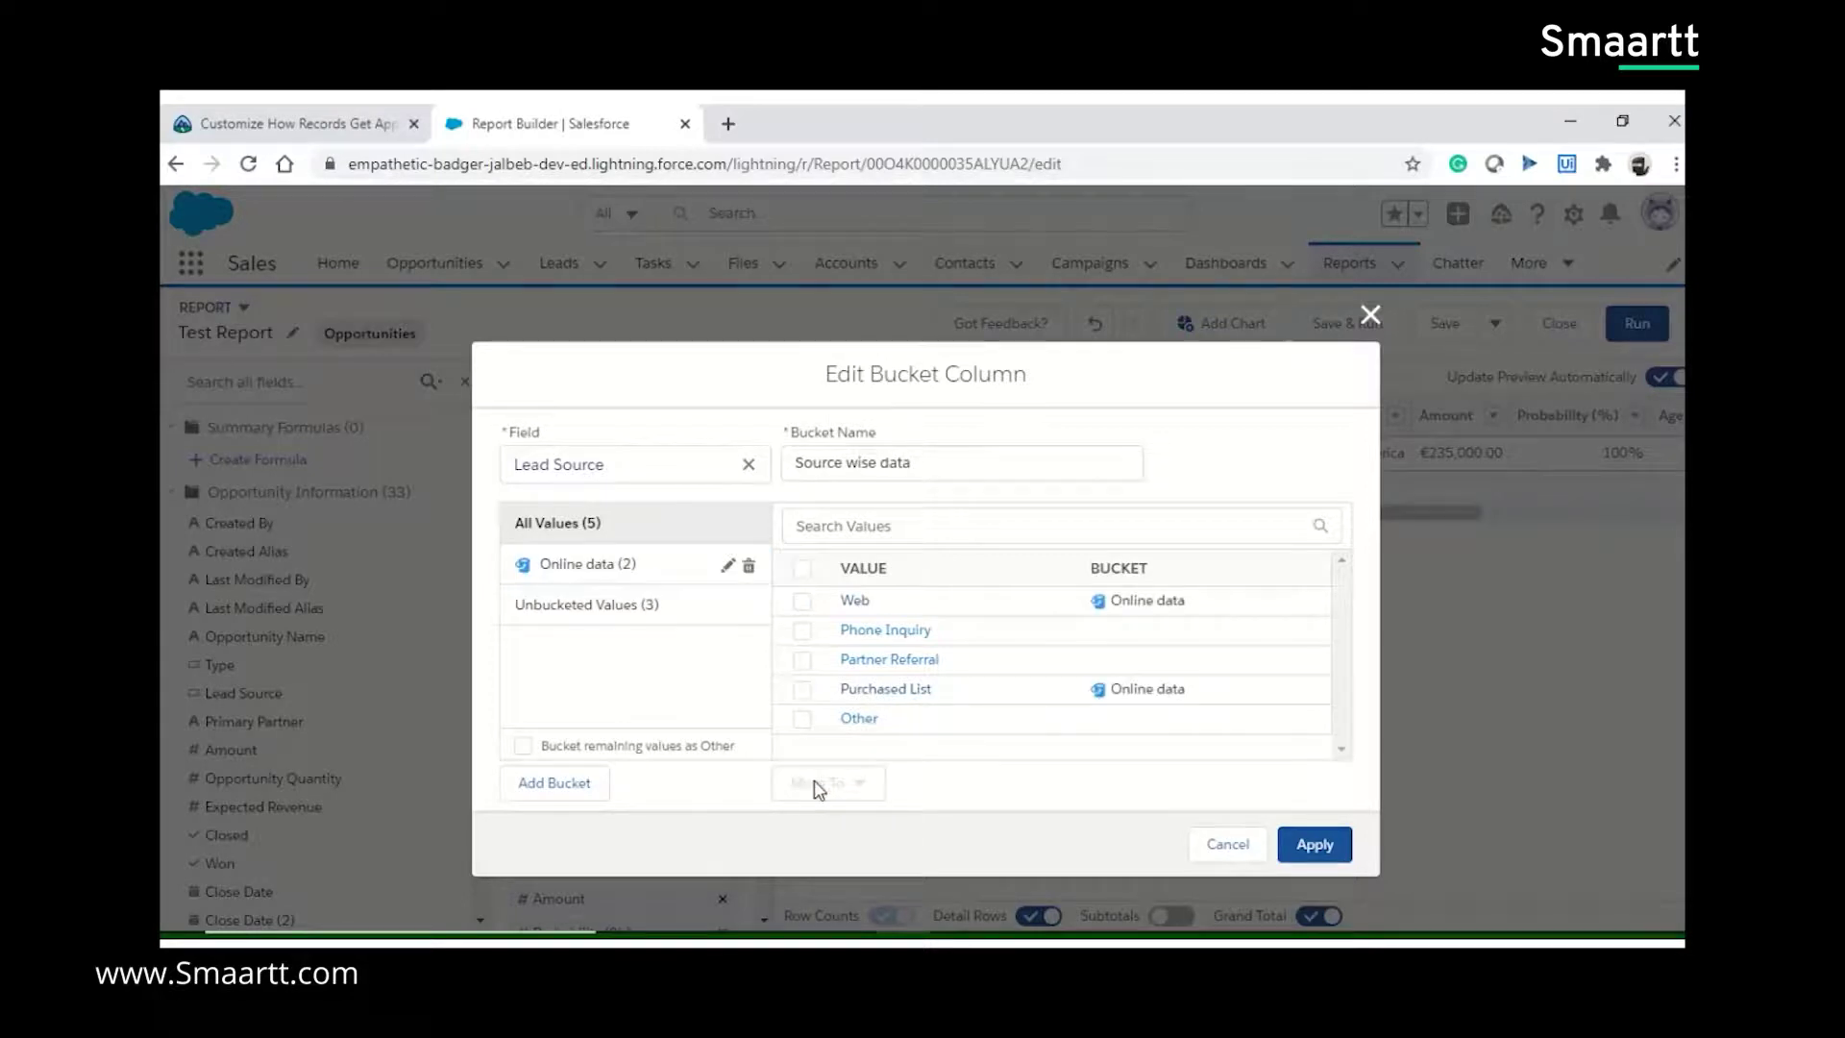
Step: Review the Online data bucket and the unbucketed values, and apply the bucket column to the report
{"action": "left_click", "coordinate": [612, 572]}
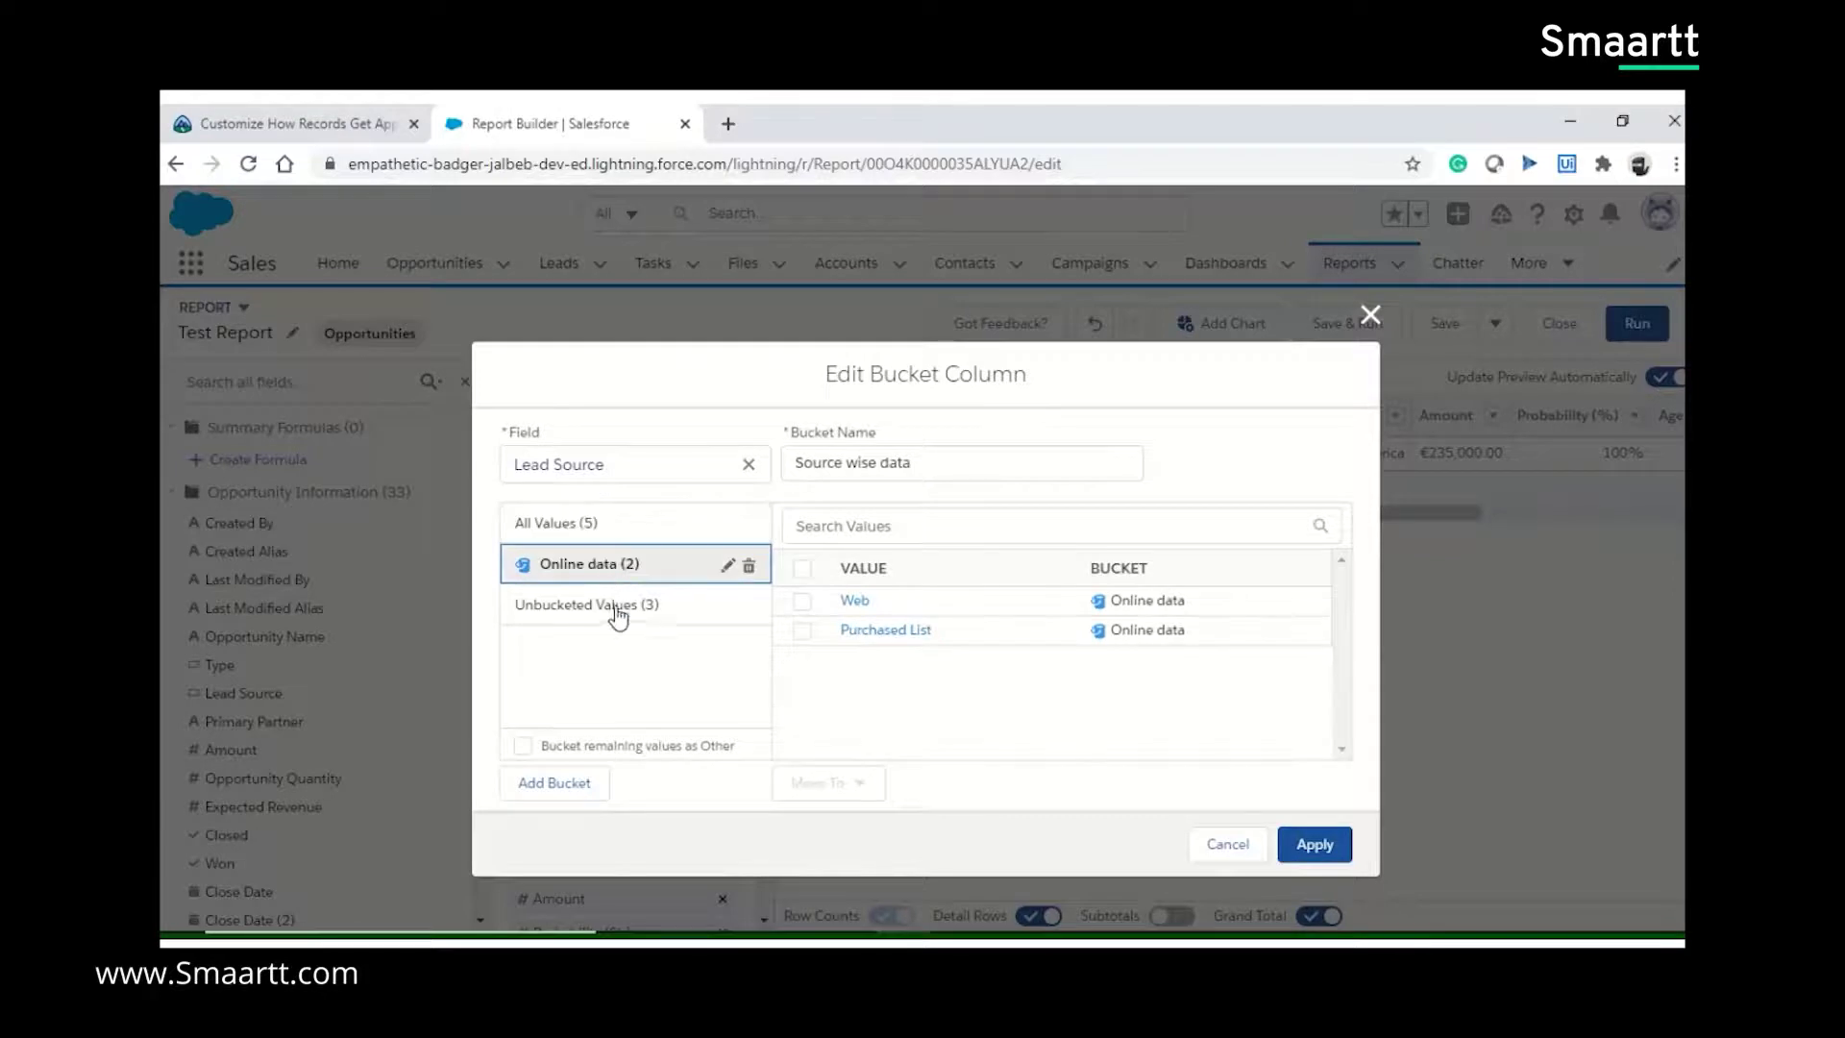
{"action": "left_click", "coordinate": [615, 605]}
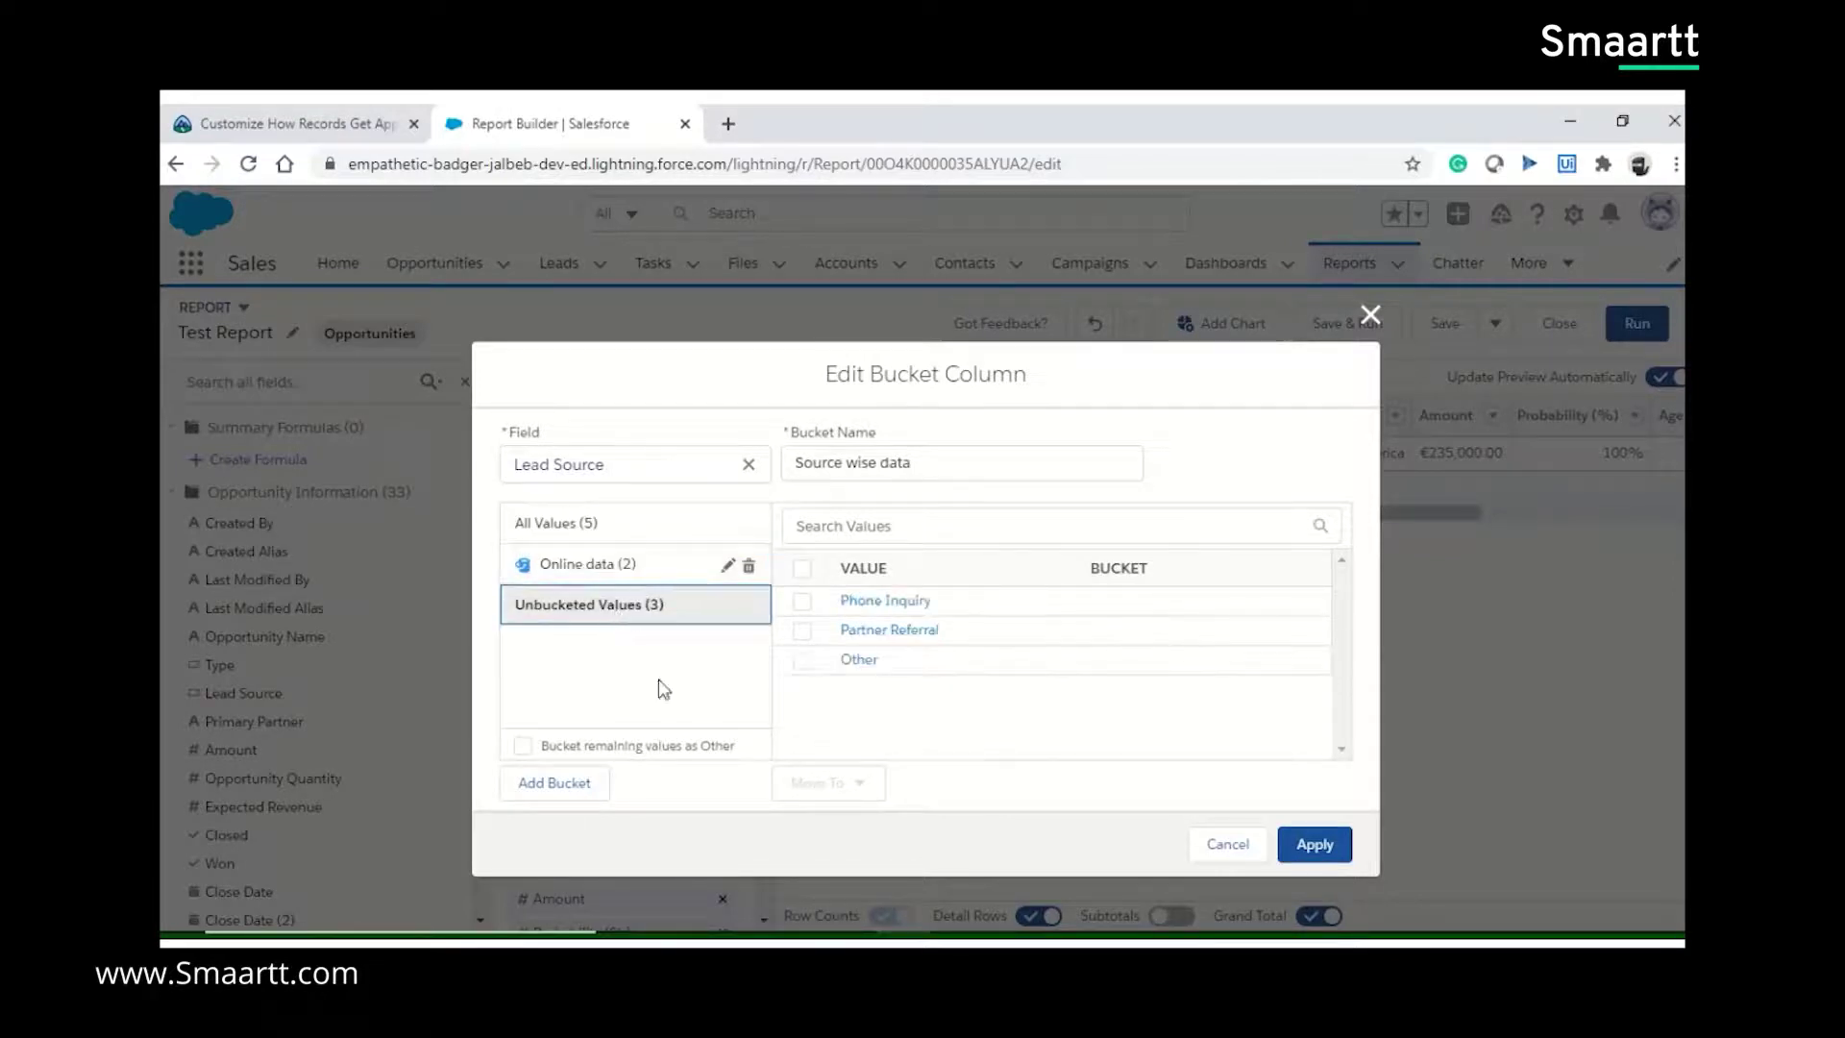
{"action": "left_click", "coordinate": [617, 569]}
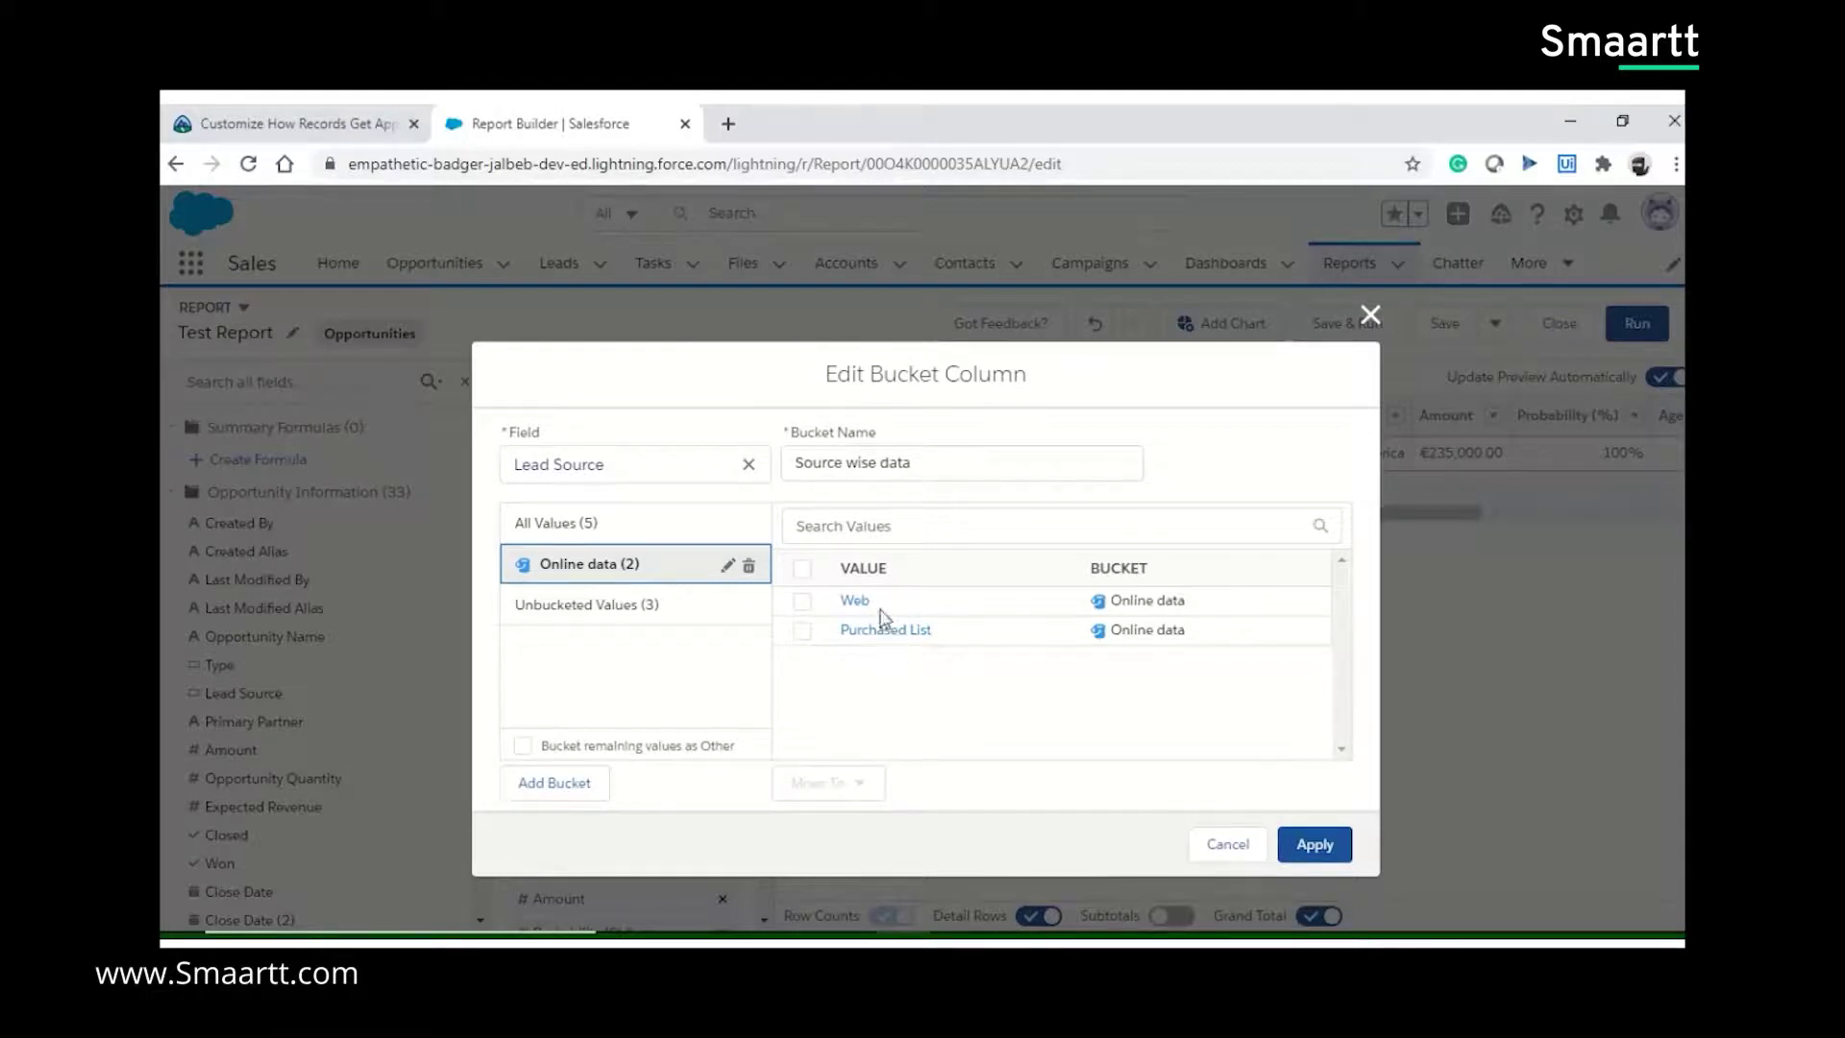
{"action": "left_click", "coordinate": [603, 615]}
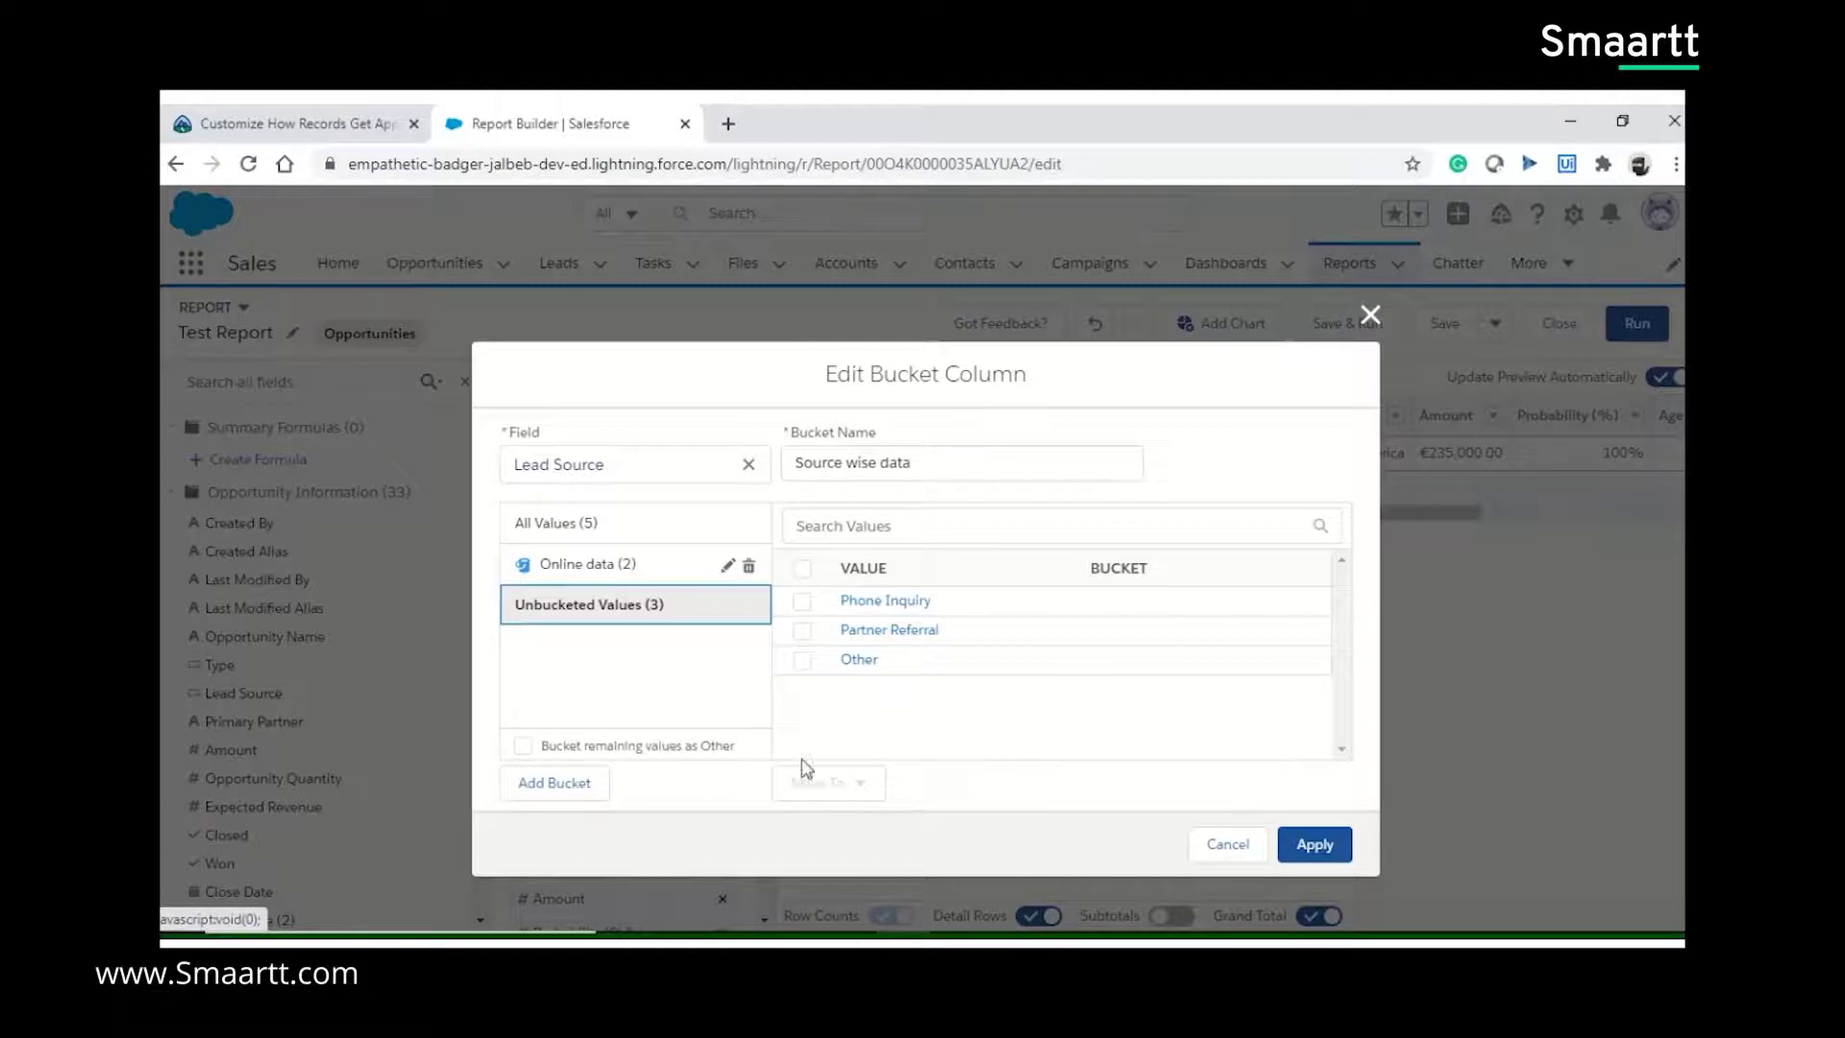
{"action": "left_click", "coordinate": [803, 602]}
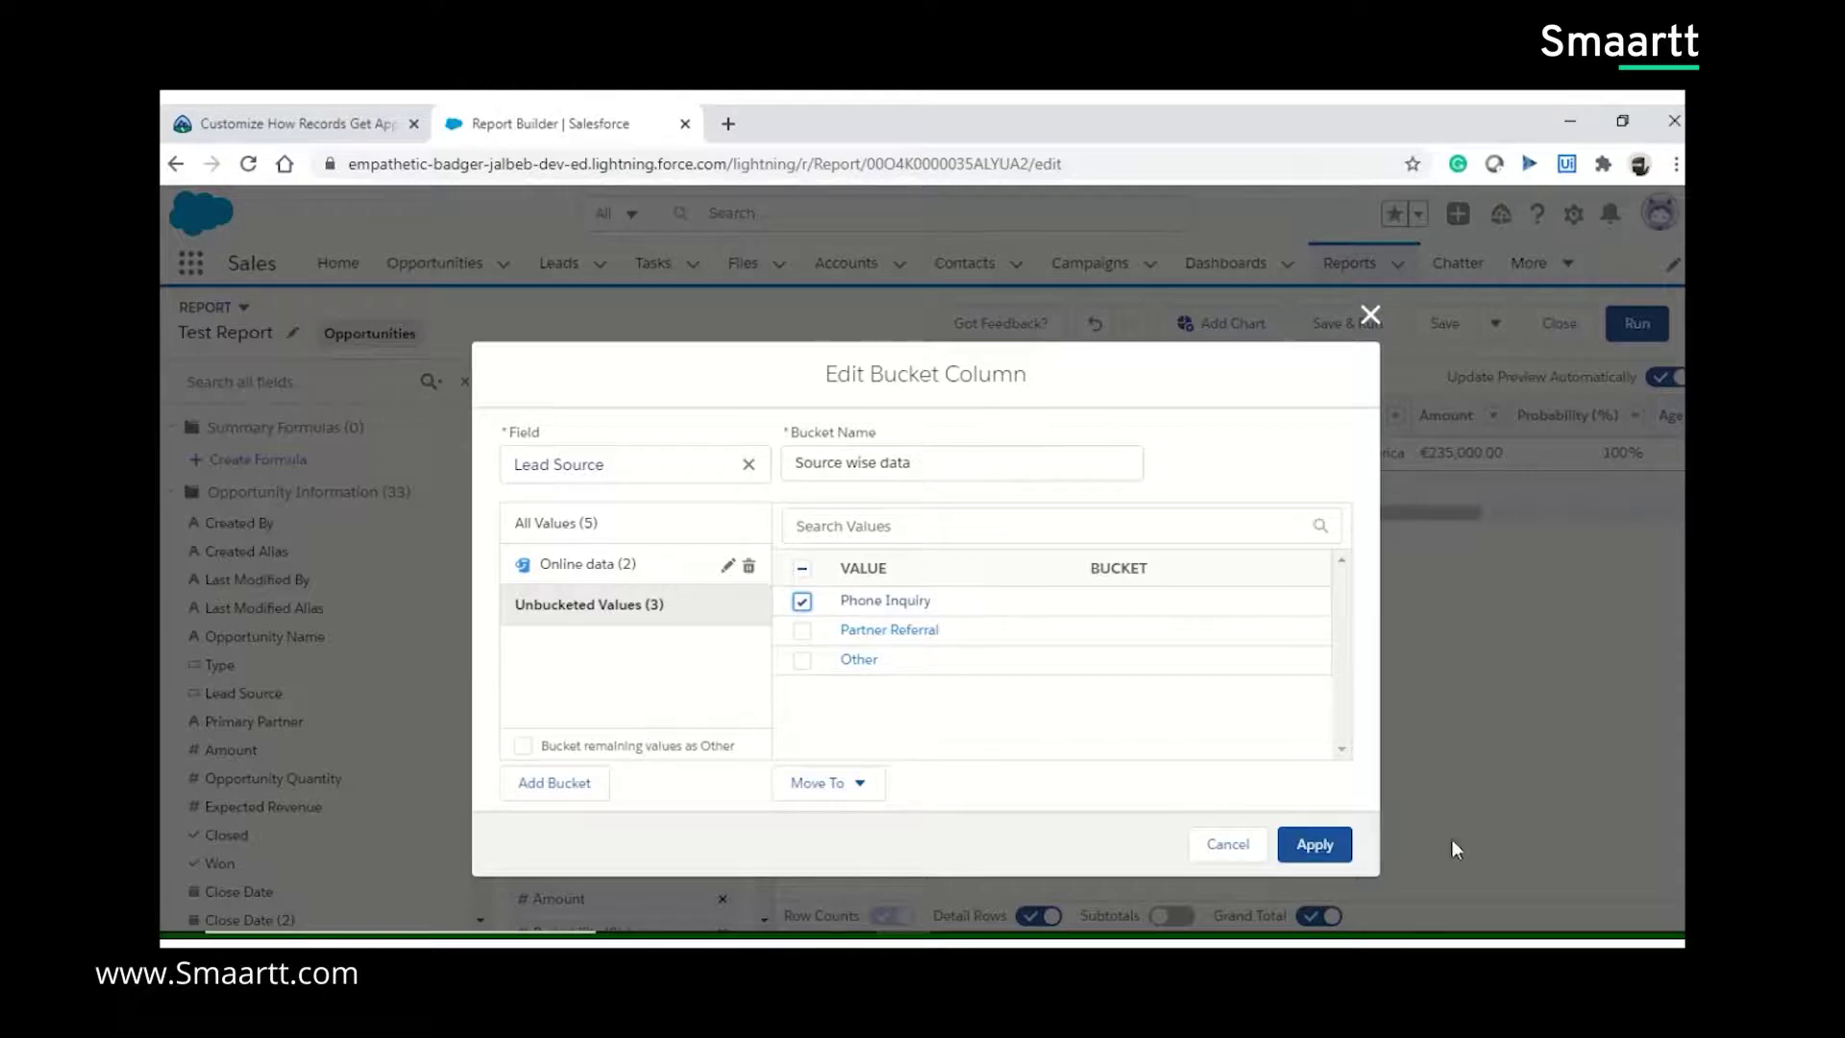
{"action": "left_click", "coordinate": [1312, 858]}
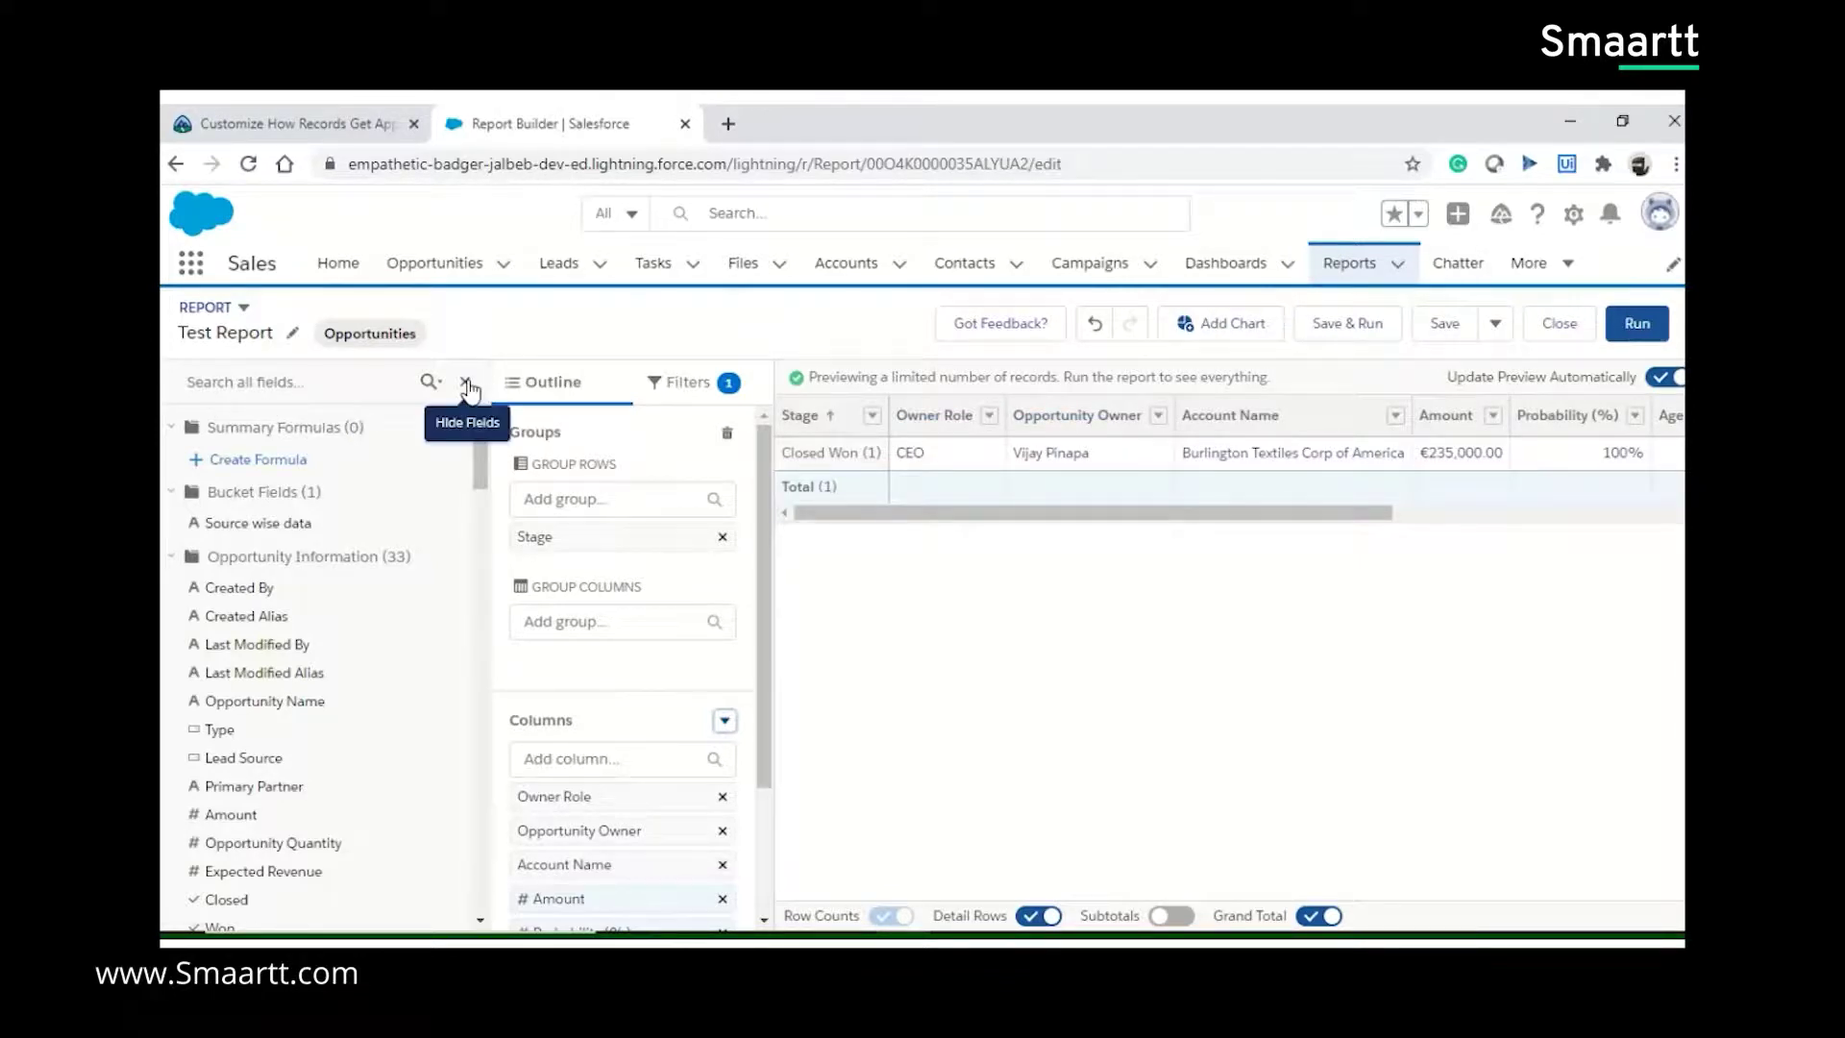
{"action": "left_click", "coordinate": [299, 464]}
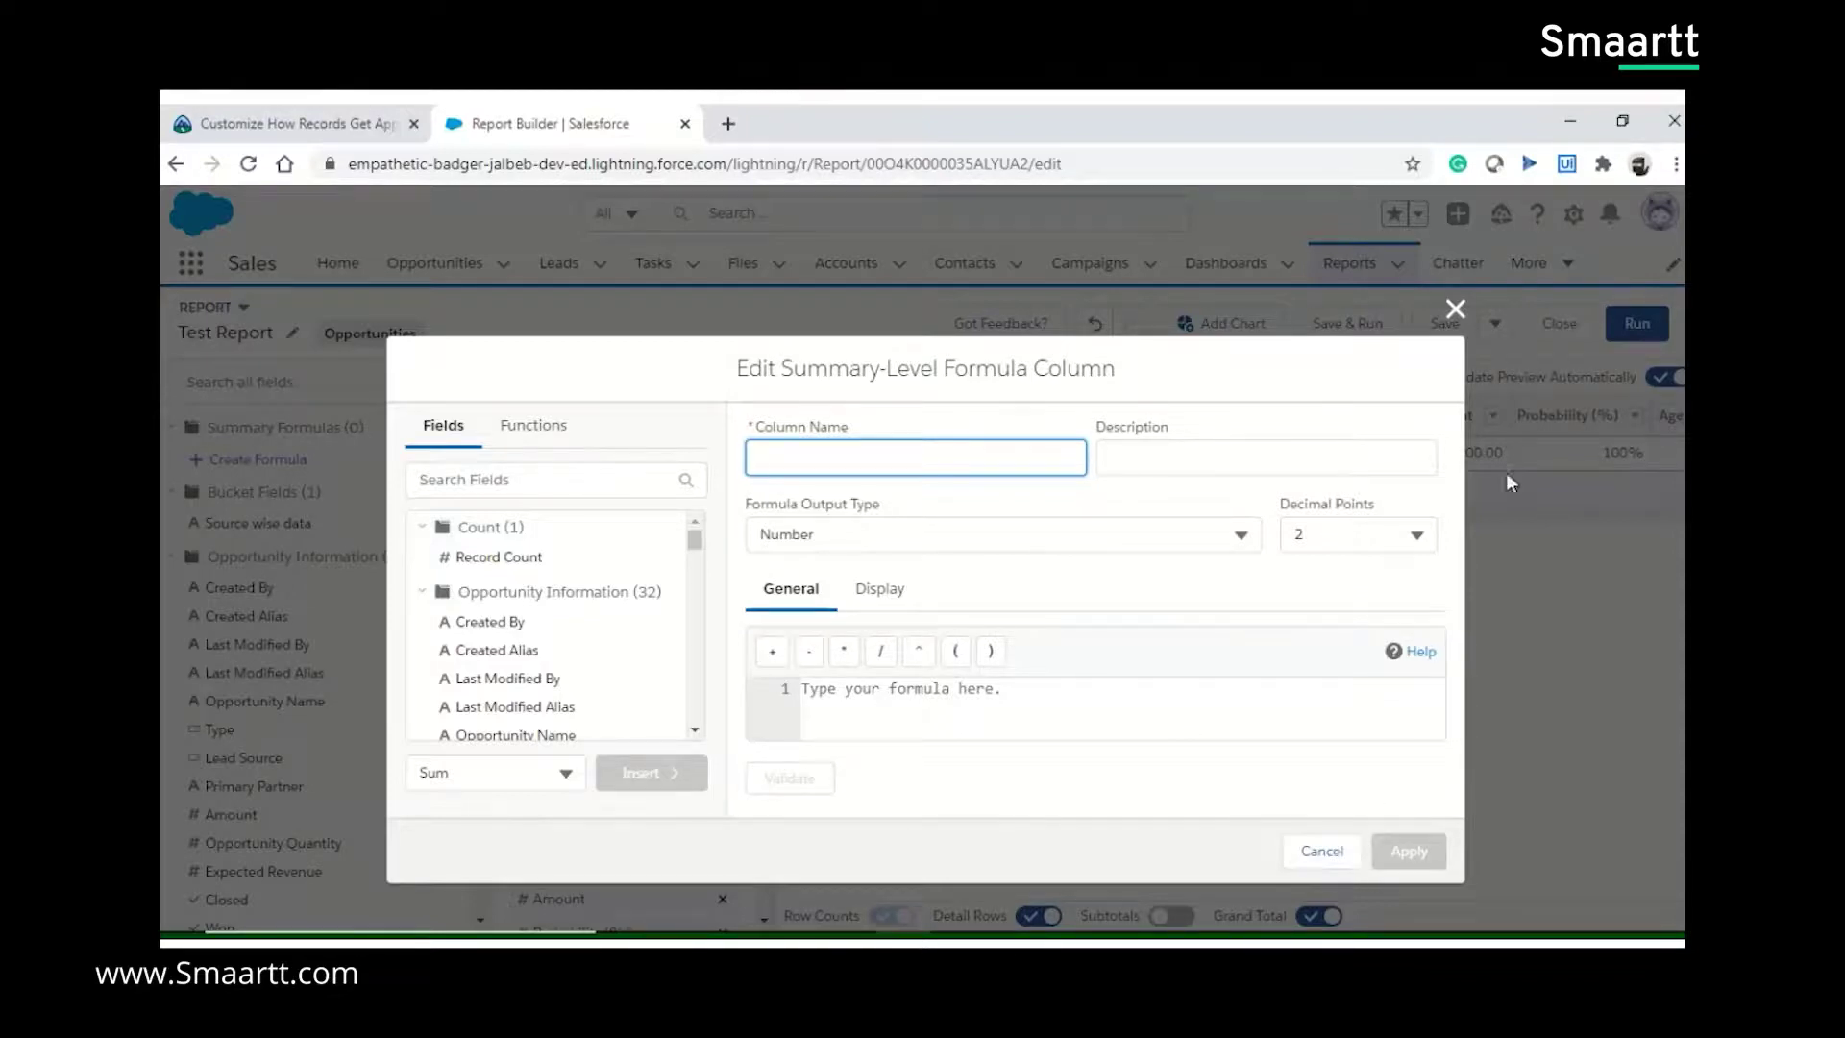
{"action": "left_click", "coordinate": [1460, 313]}
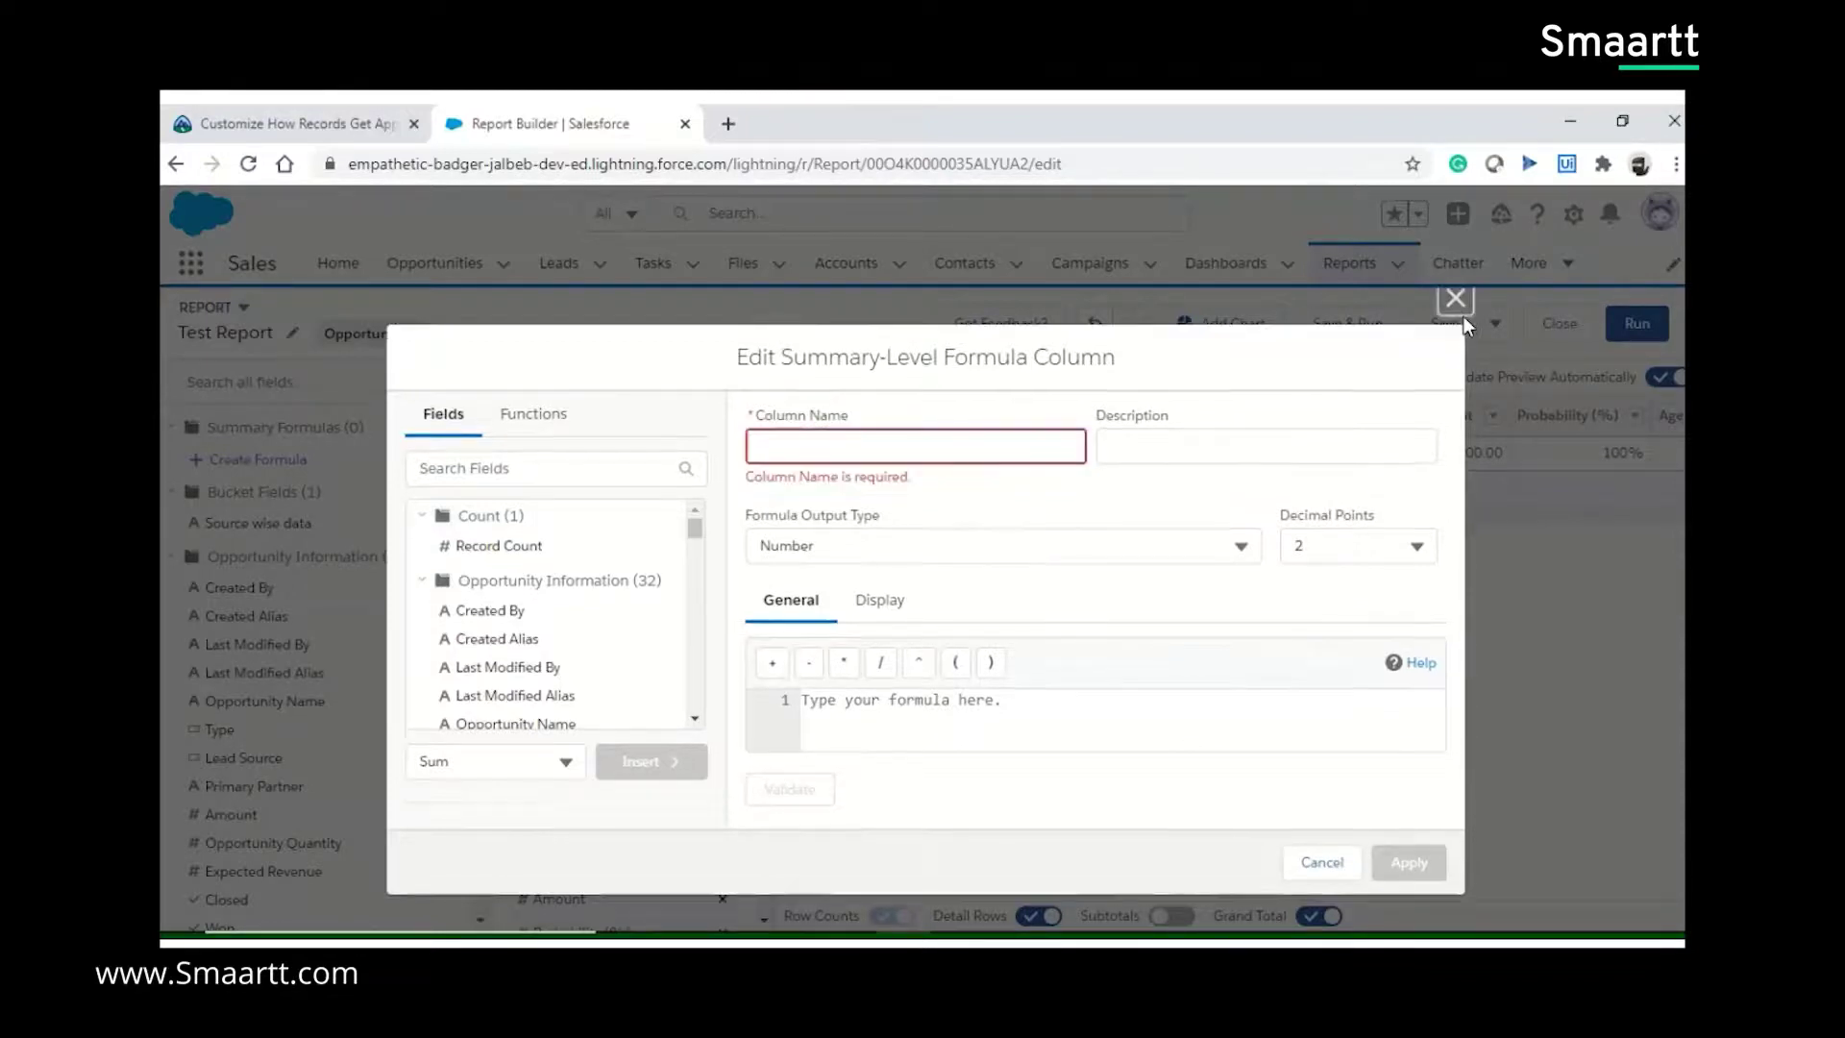
{"action": "left_click", "coordinate": [1334, 874]}
{"action": "left_click", "coordinate": [1333, 877]}
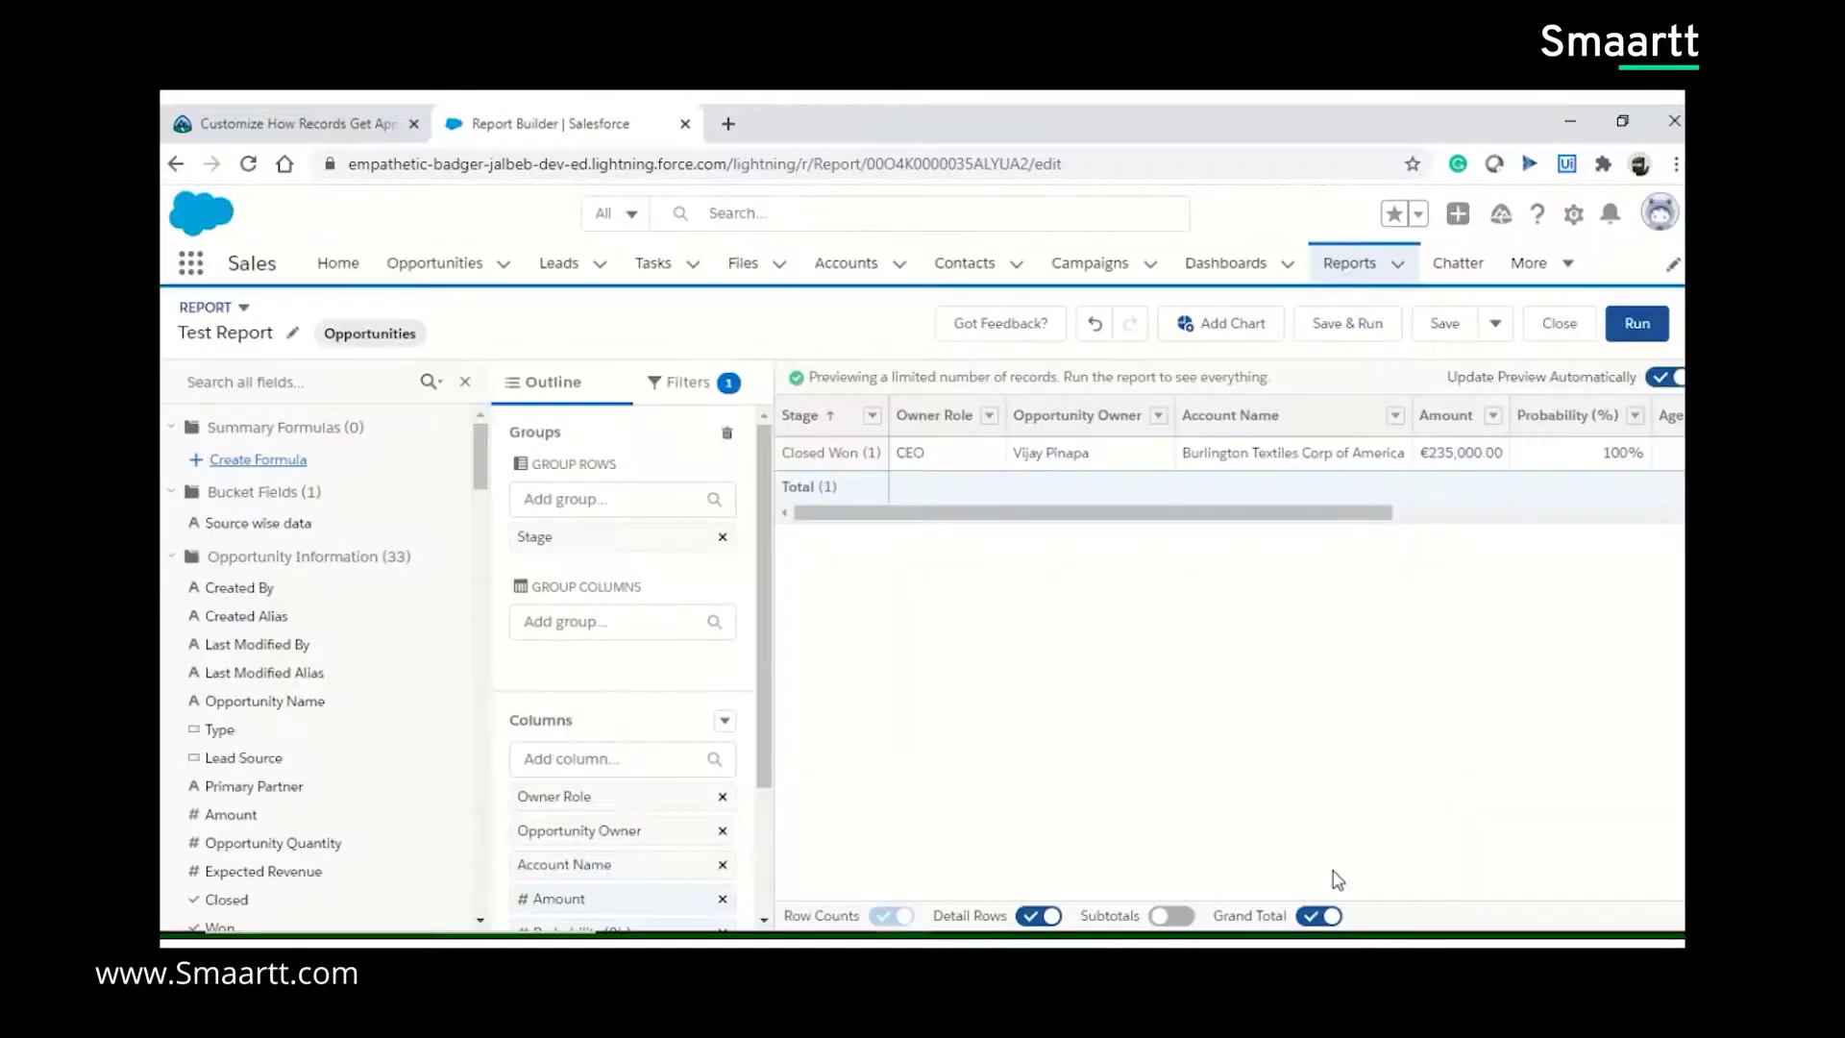
Step: Save and run Test Report
{"action": "left_click", "coordinate": [1349, 332]}
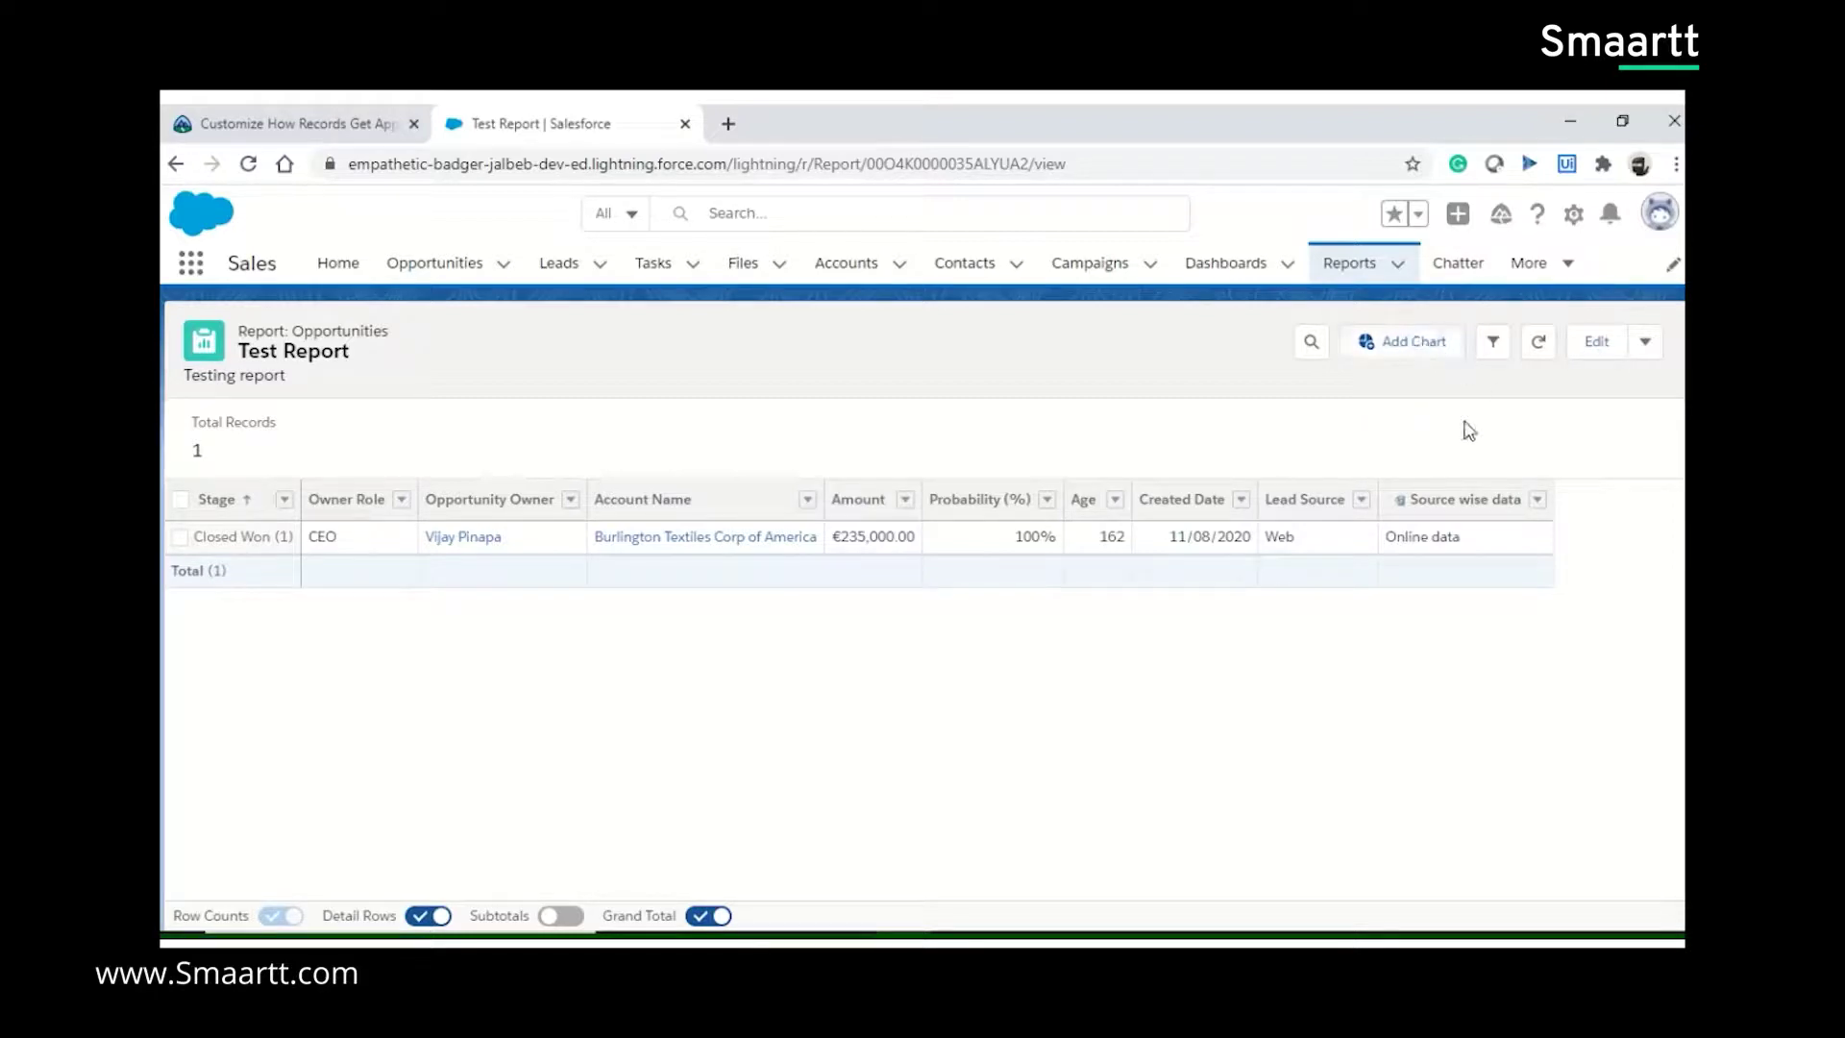
Step: Start a new dashboard from the dashboards list and name it Demo Dashboards
{"action": "left_click", "coordinate": [1252, 273]}
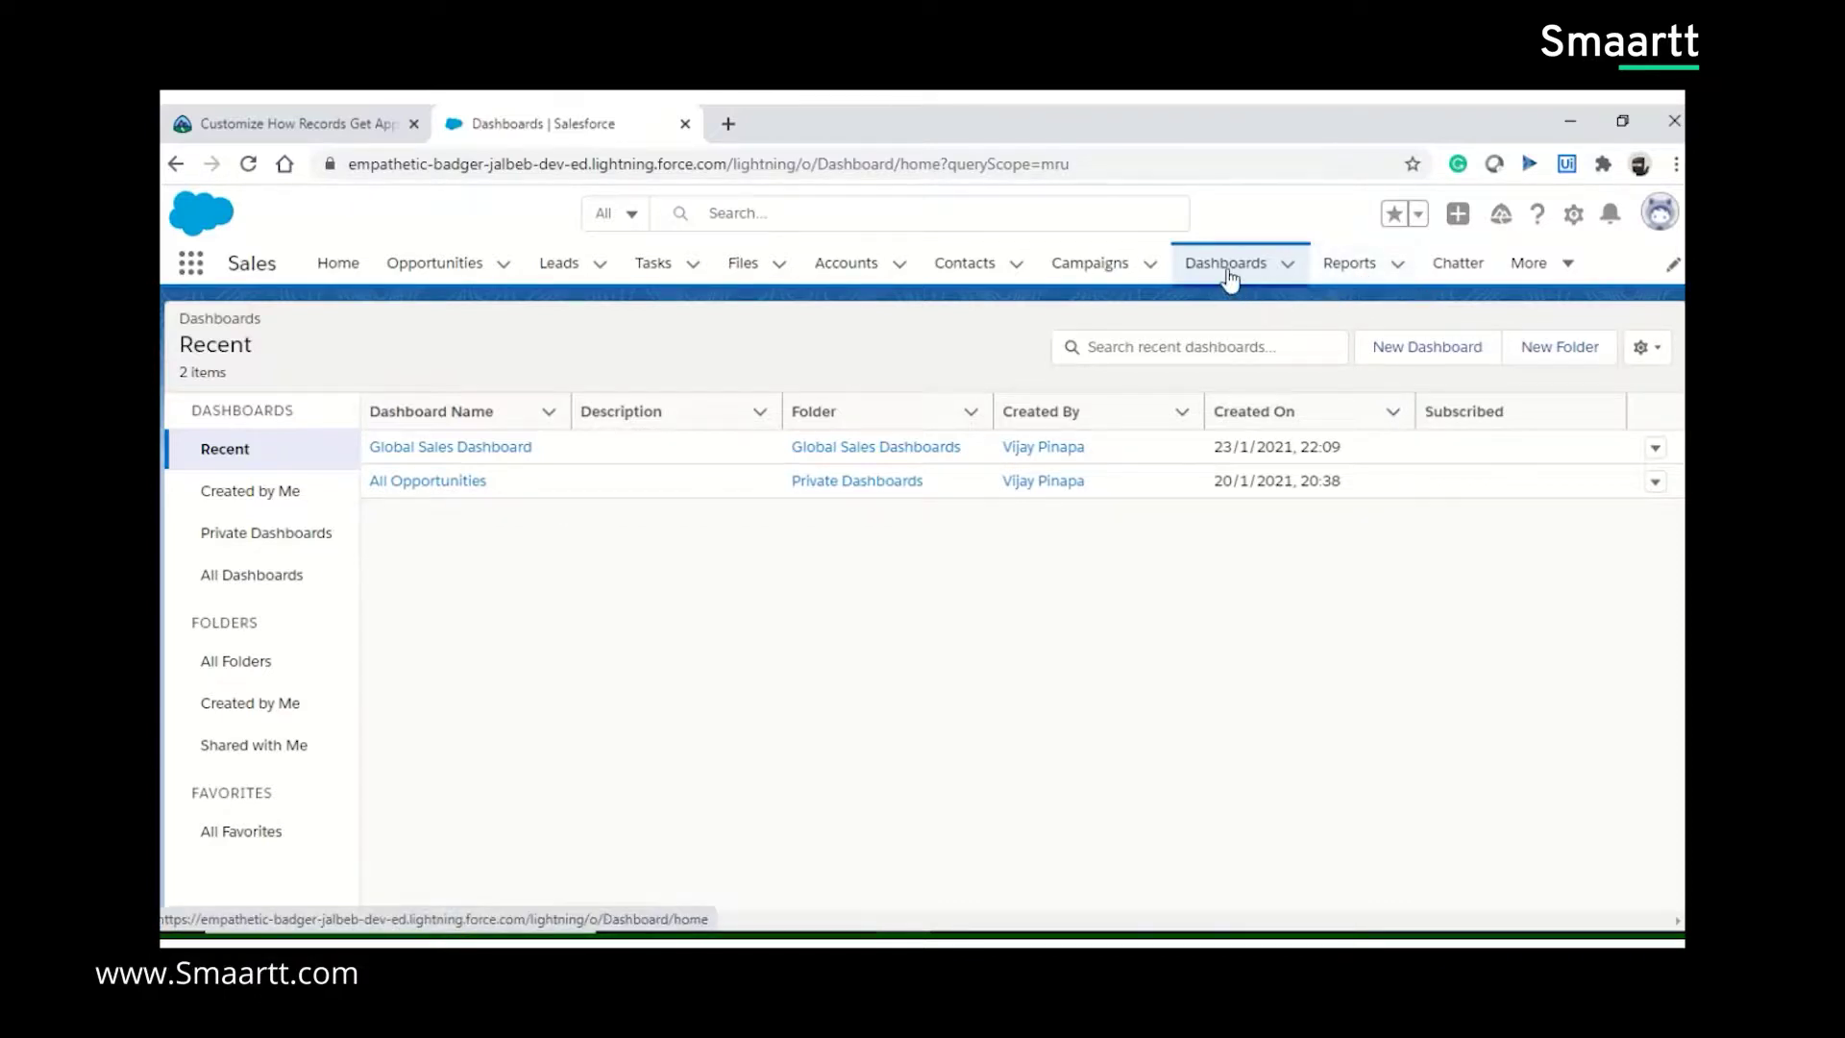
{"action": "left_click", "coordinate": [1438, 353]}
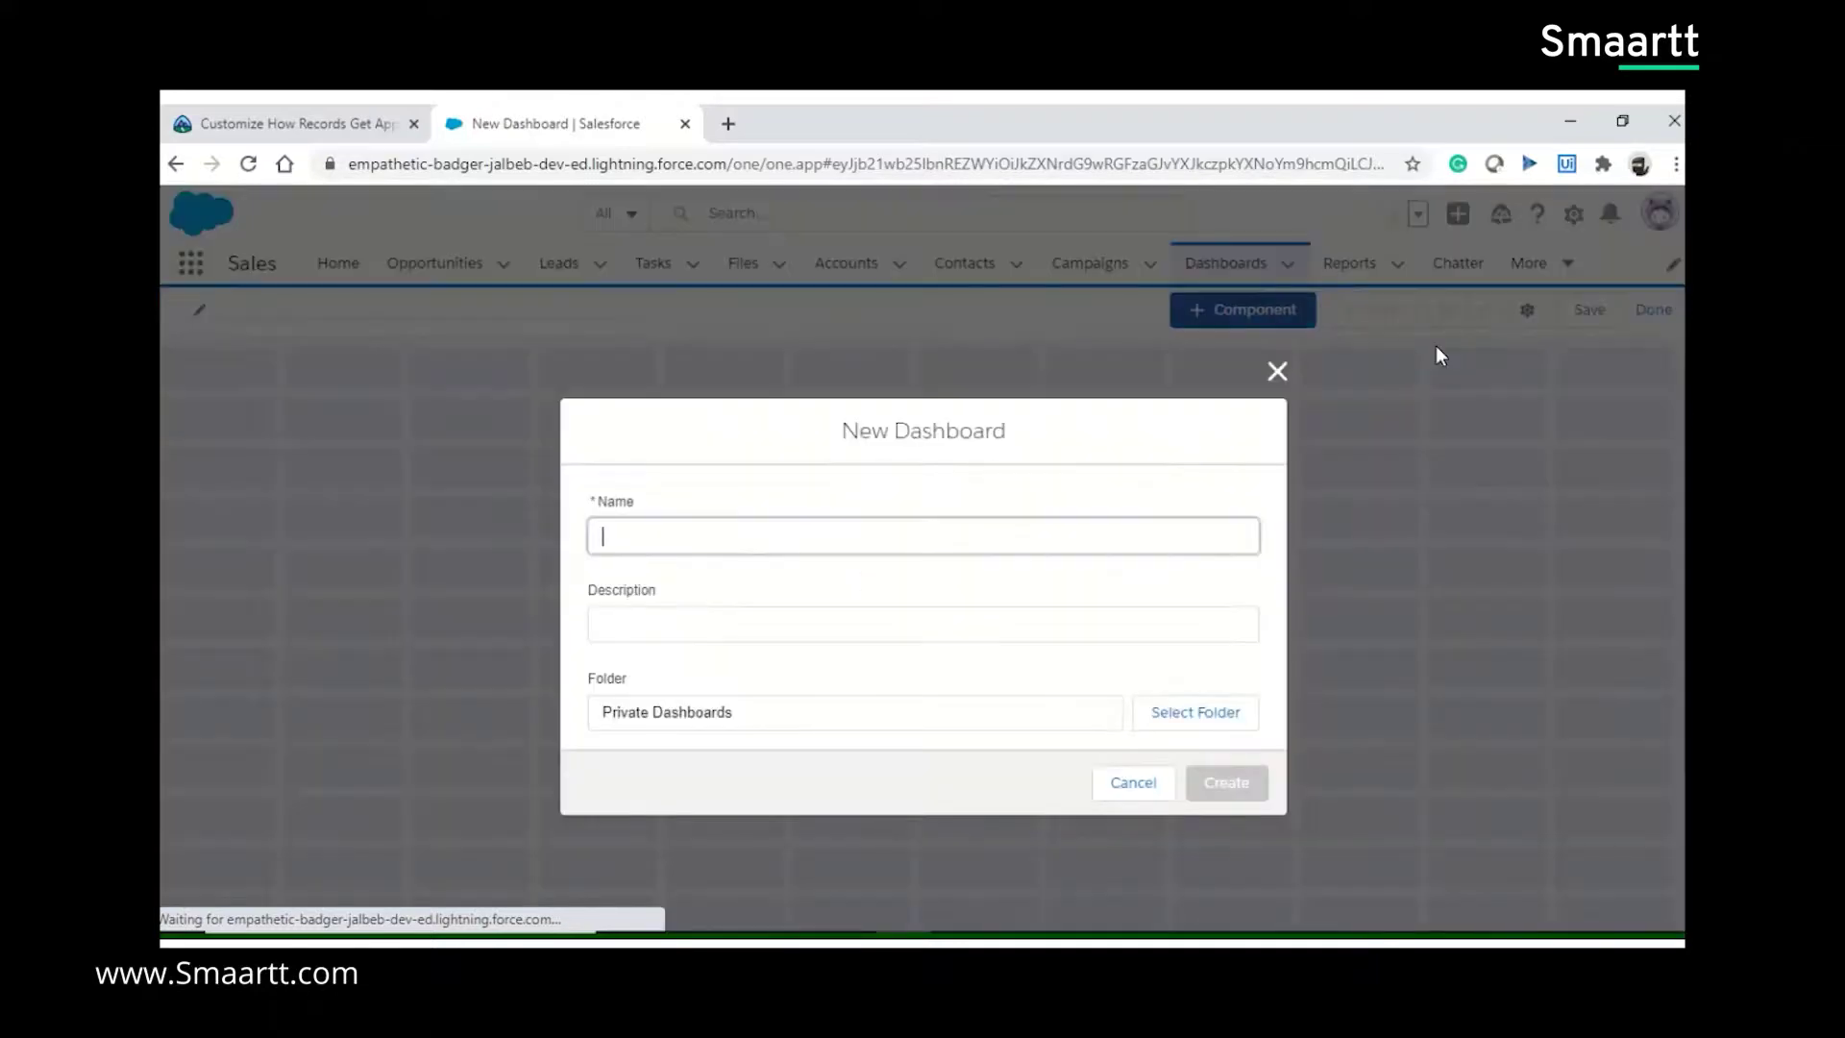
{"action": "left_click", "coordinate": [851, 537]}
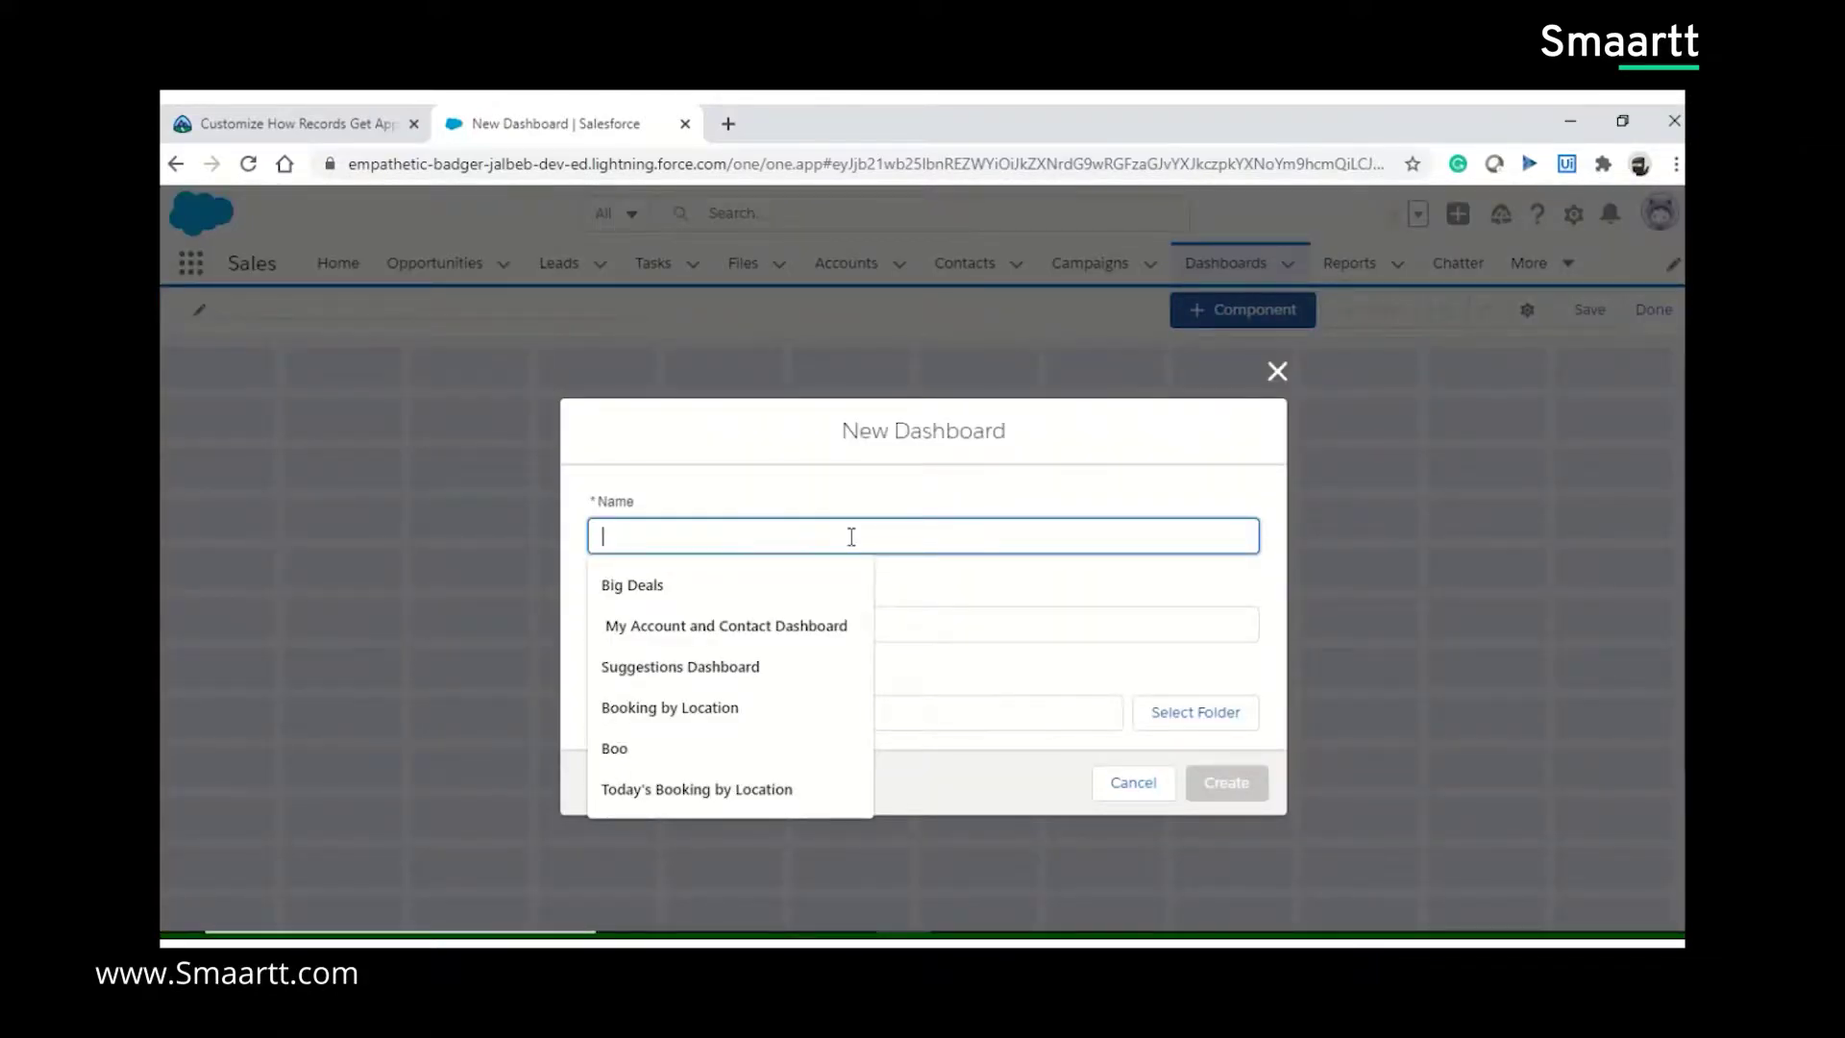
{"action": "type", "text": "De"}
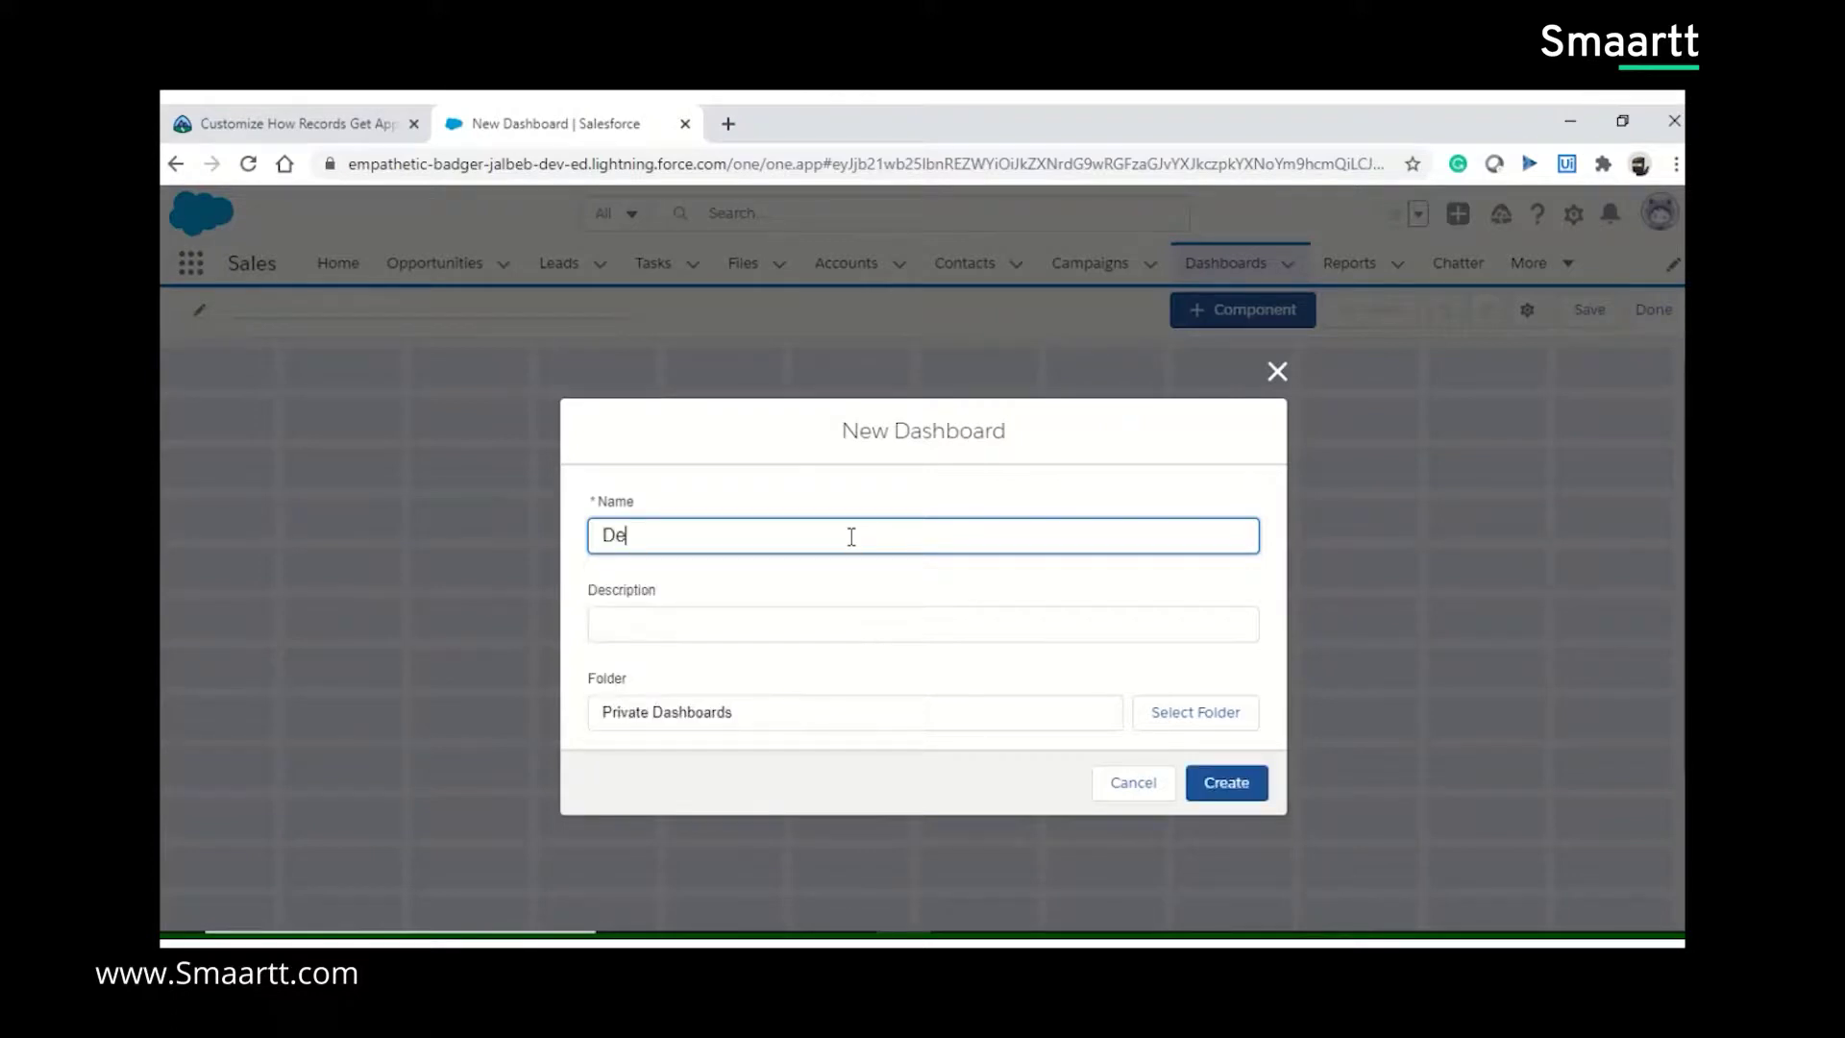
{"action": "type", "text": "mo"}
{"action": "type", "text": "Dashboards"}
{"action": "left_click", "coordinate": [872, 634]}
{"action": "left_click", "coordinate": [860, 684]}
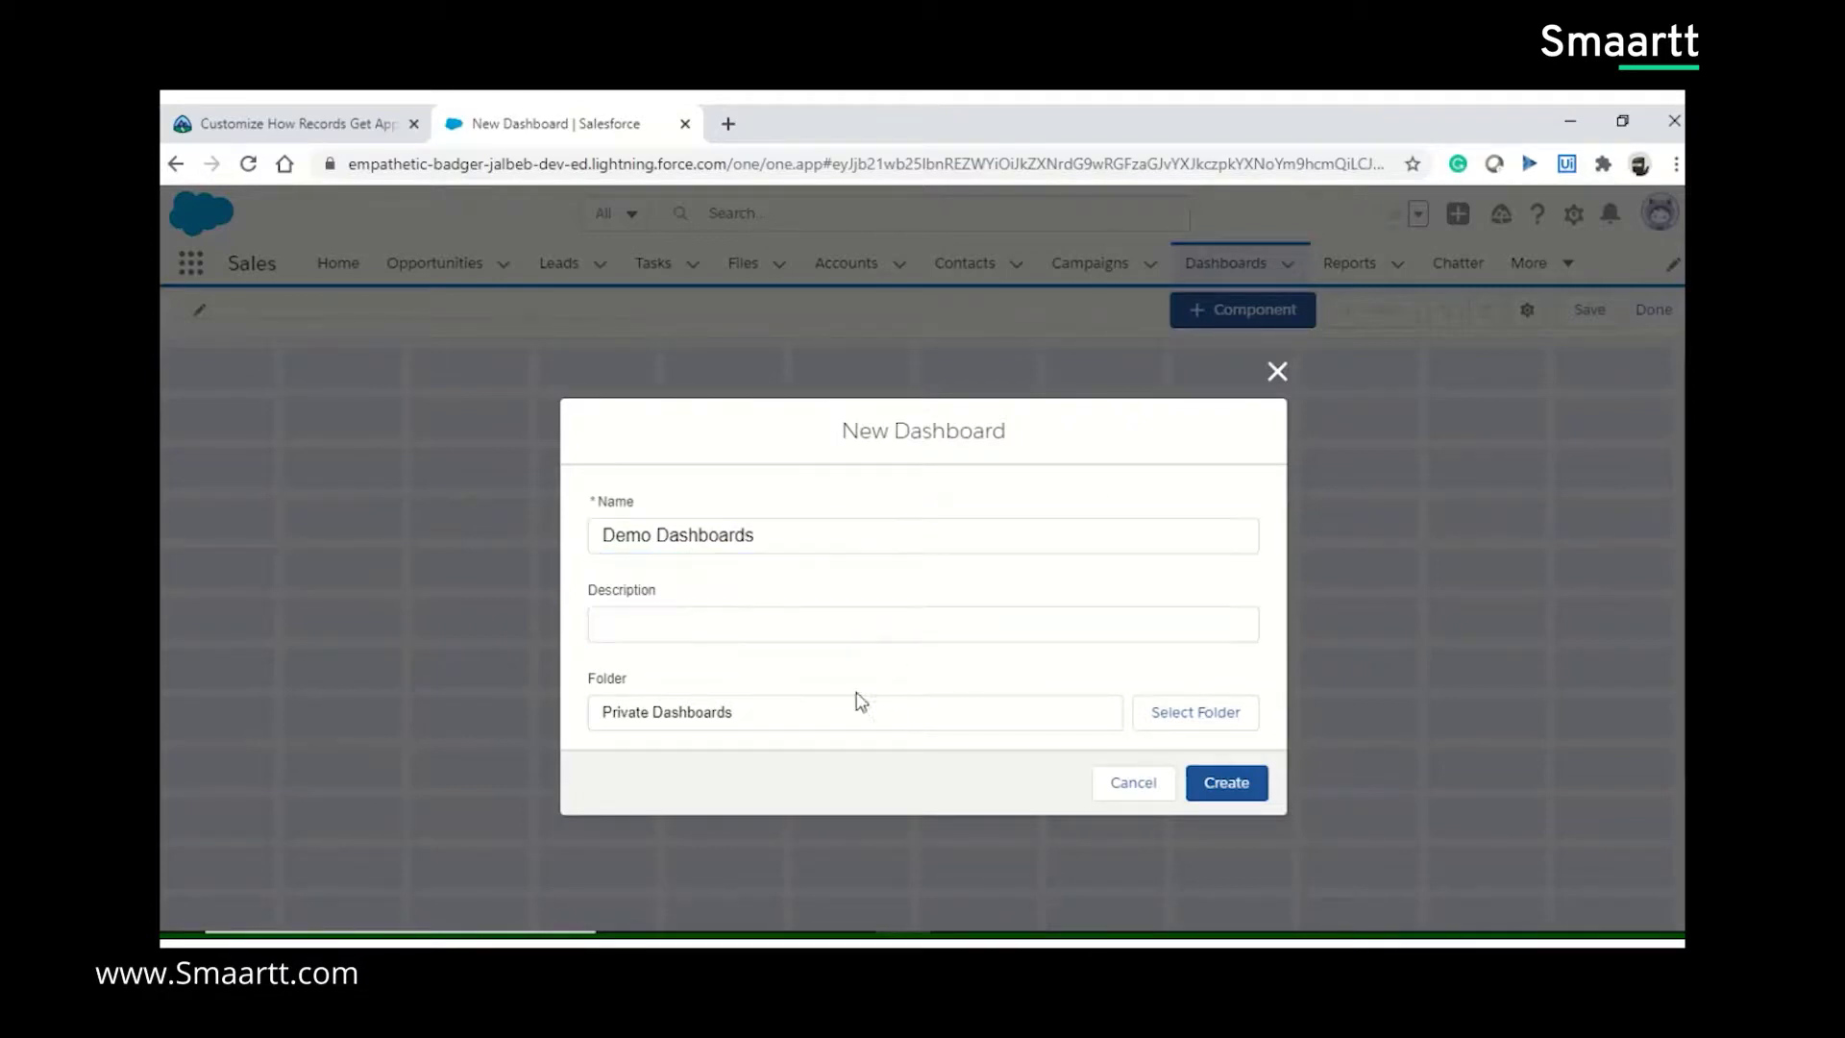
Step: Set the new dashboard's folder to Global Sales Dashboards and create the dashboard
{"action": "left_click", "coordinate": [1195, 725]}
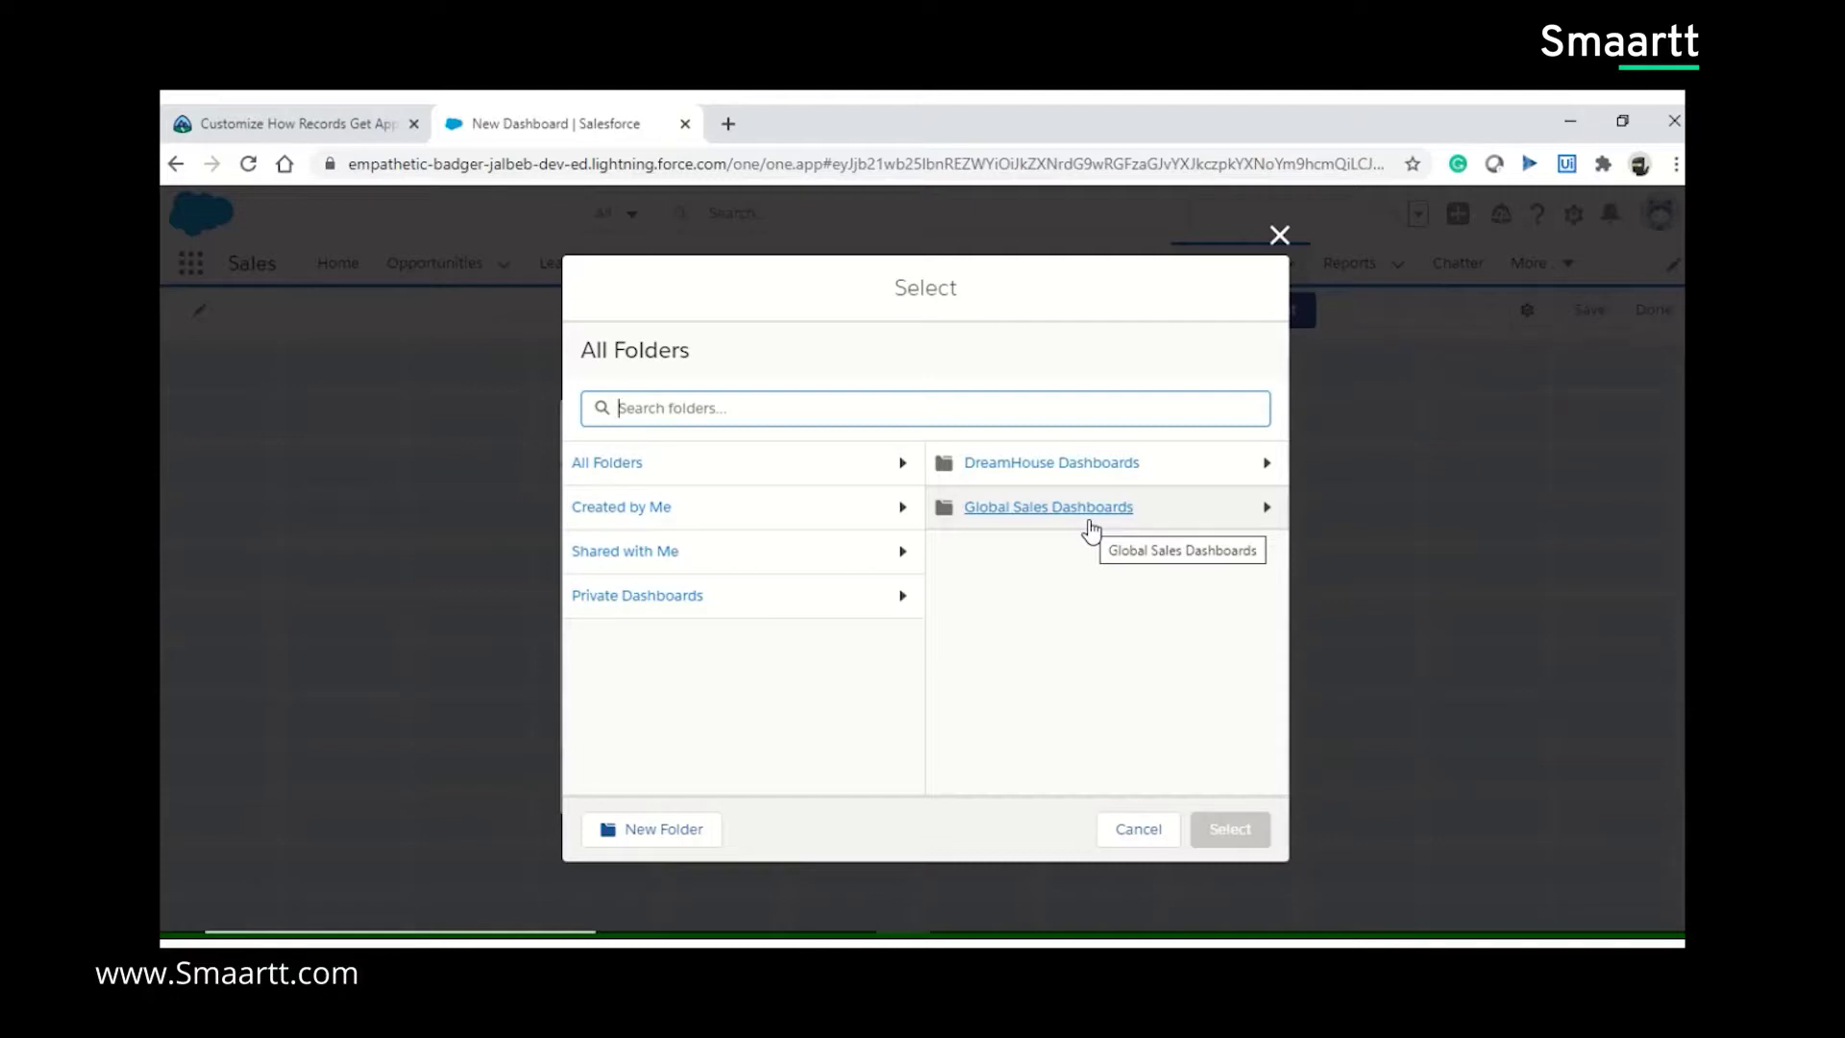
{"action": "left_click", "coordinate": [1033, 518]}
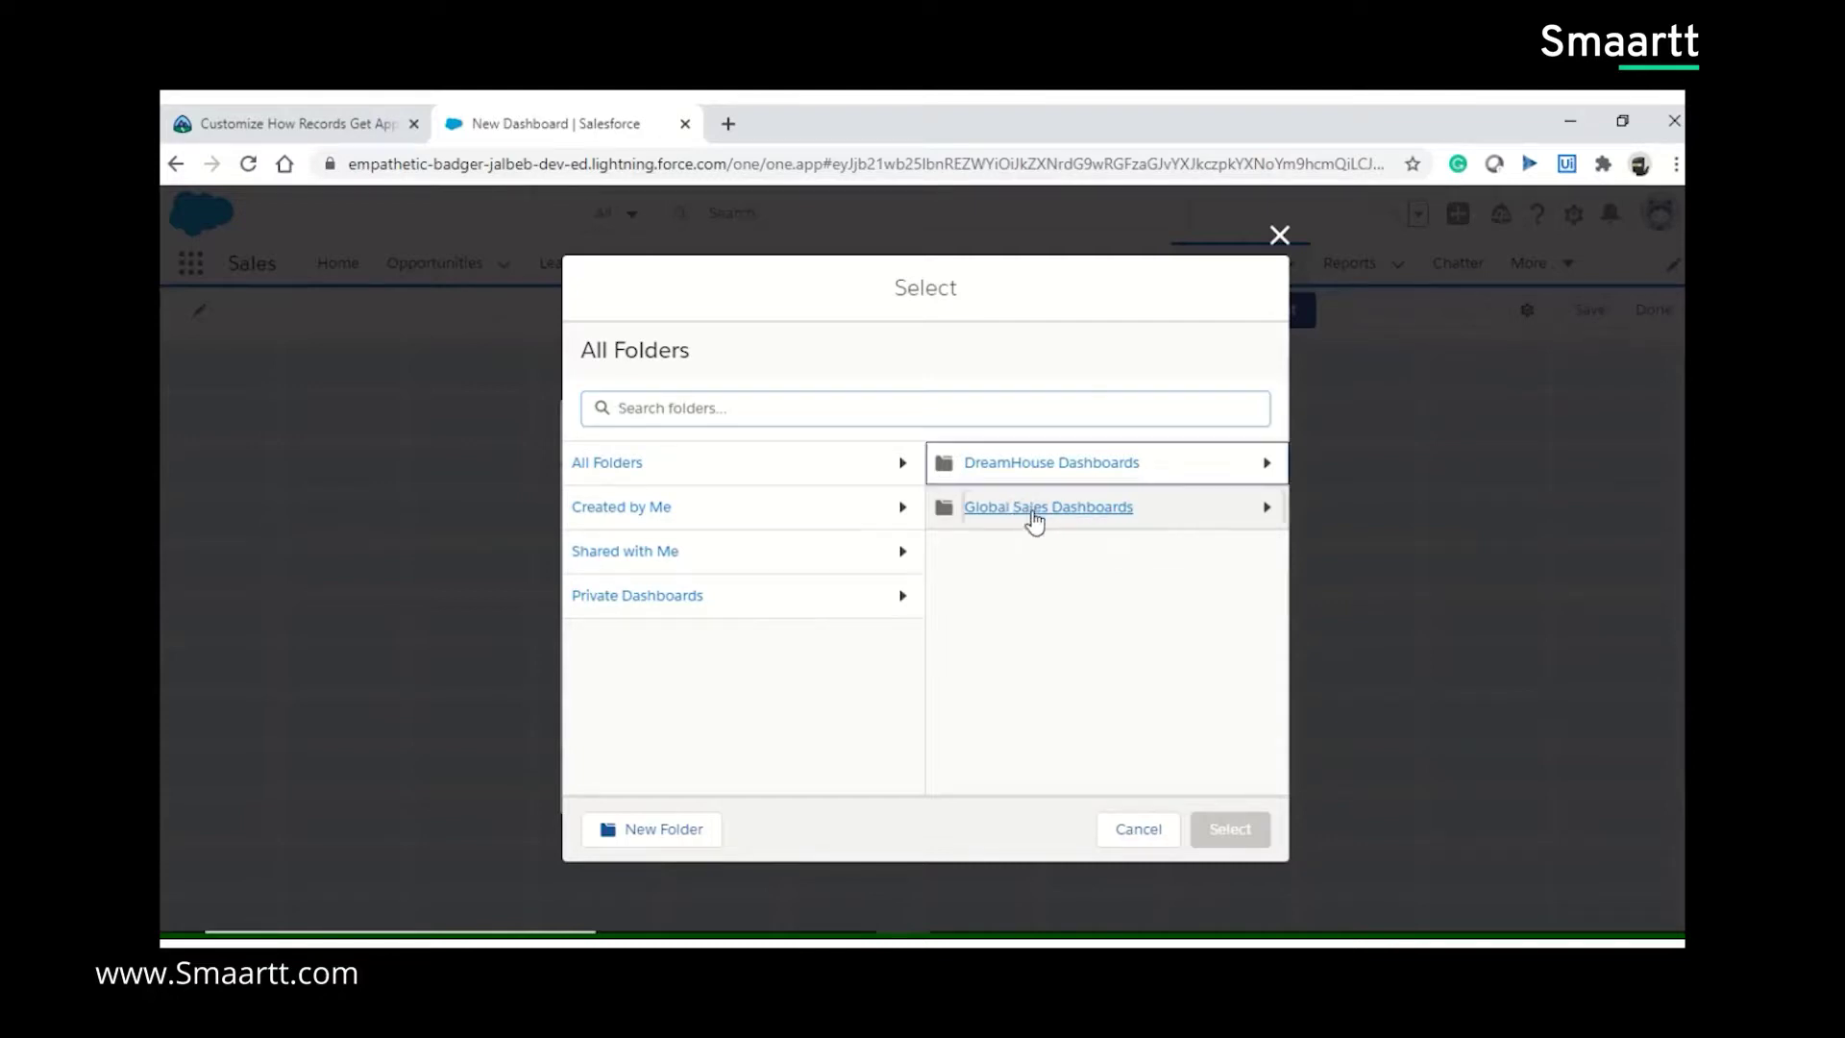
{"action": "left_click", "coordinate": [1033, 519]}
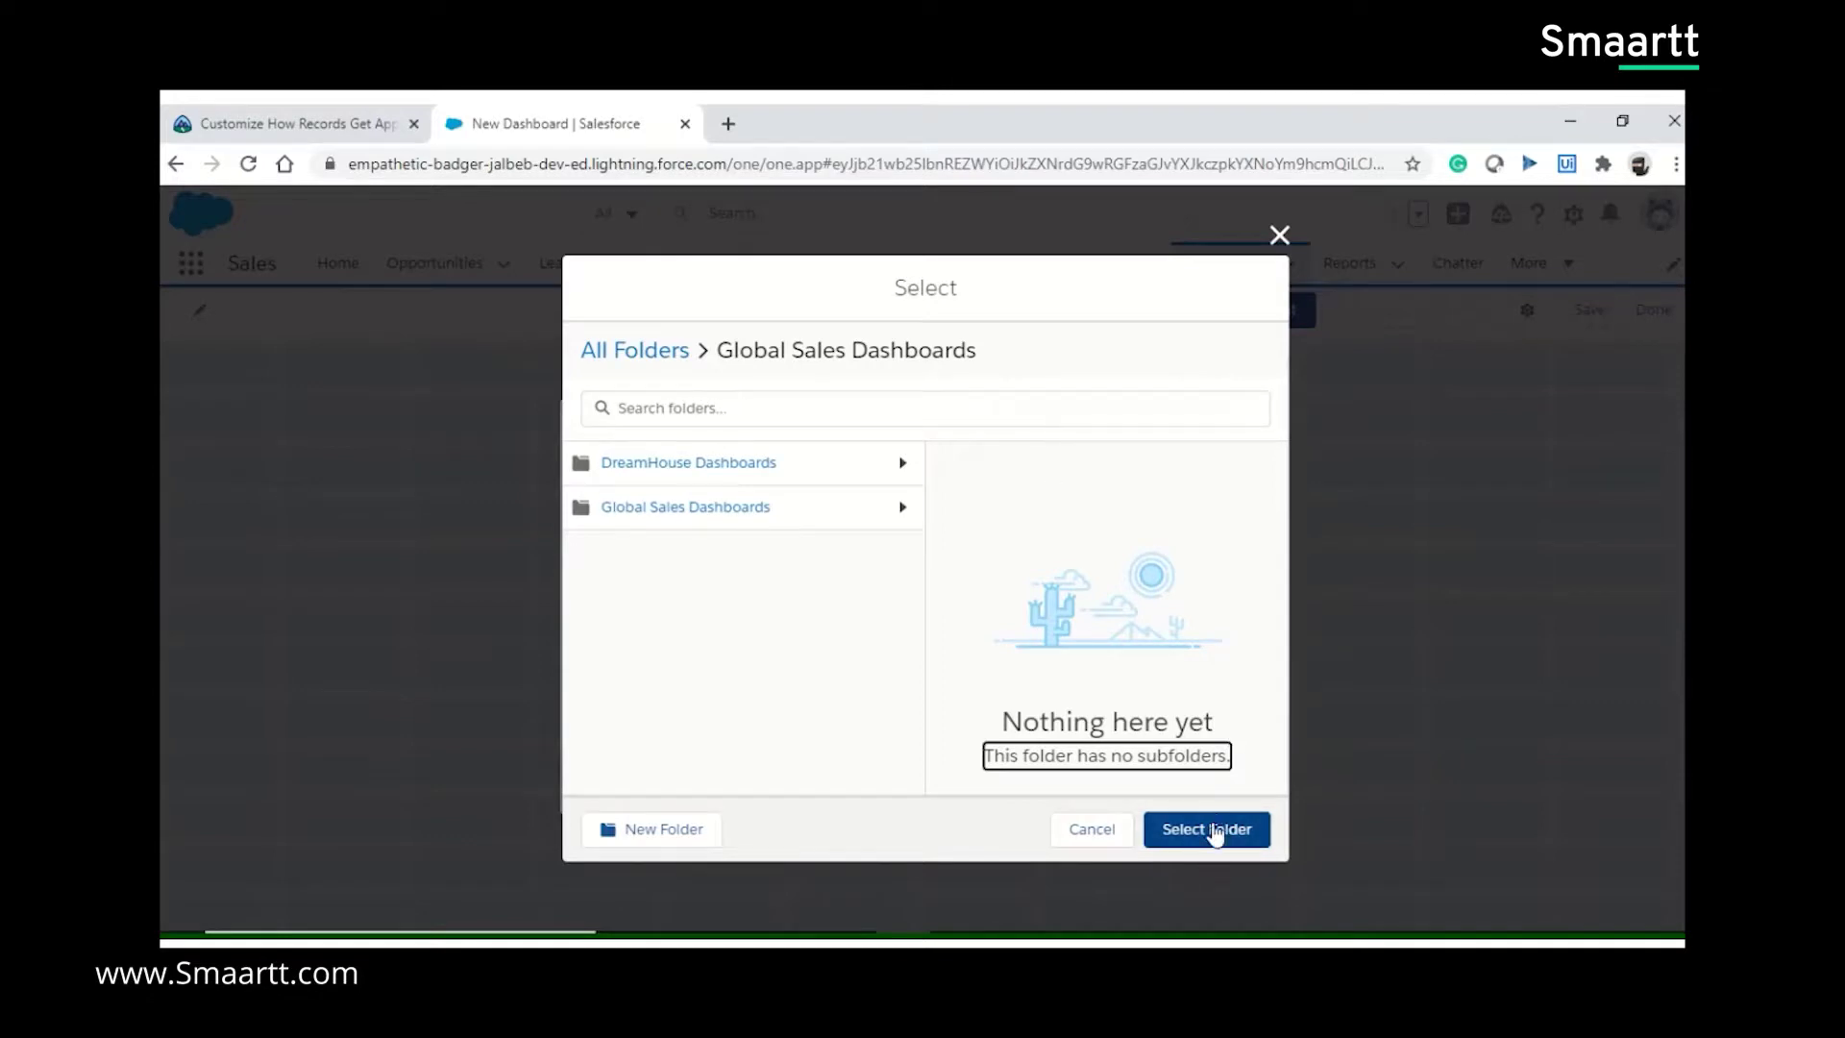
{"action": "left_click", "coordinate": [1213, 832]}
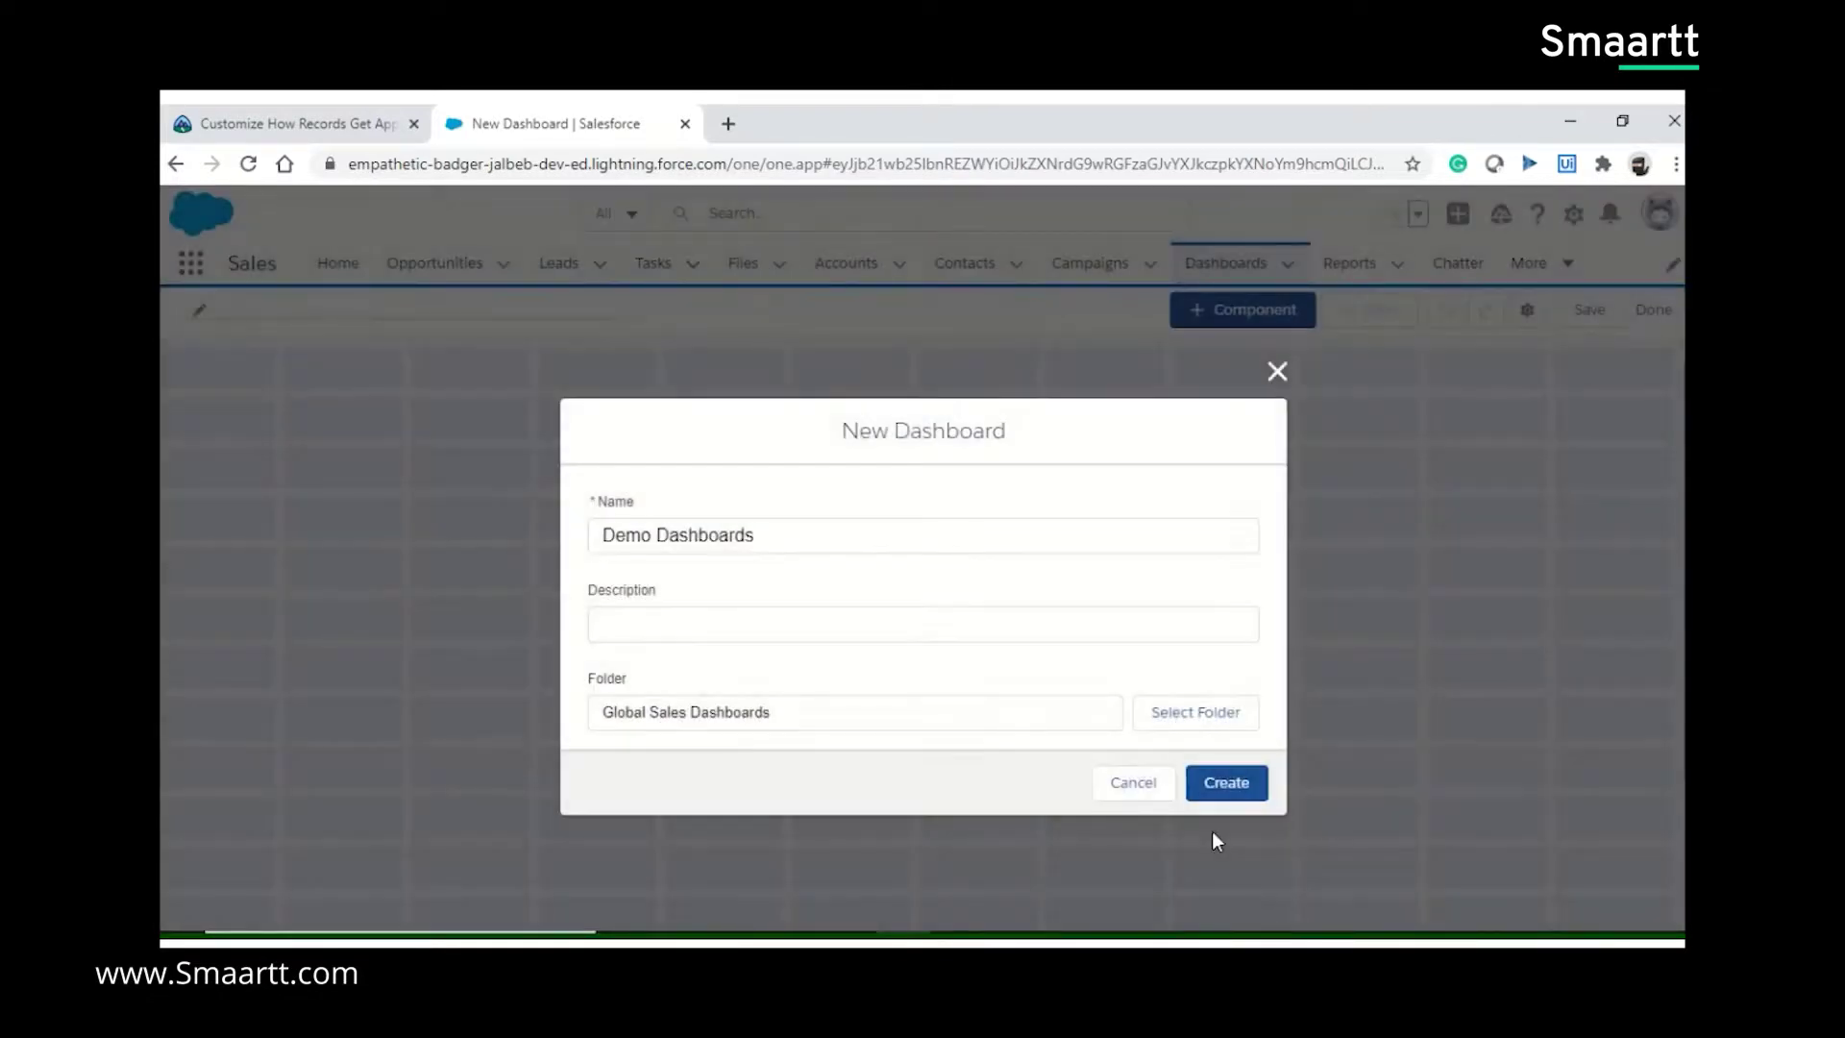
{"action": "left_click", "coordinate": [1228, 783]}
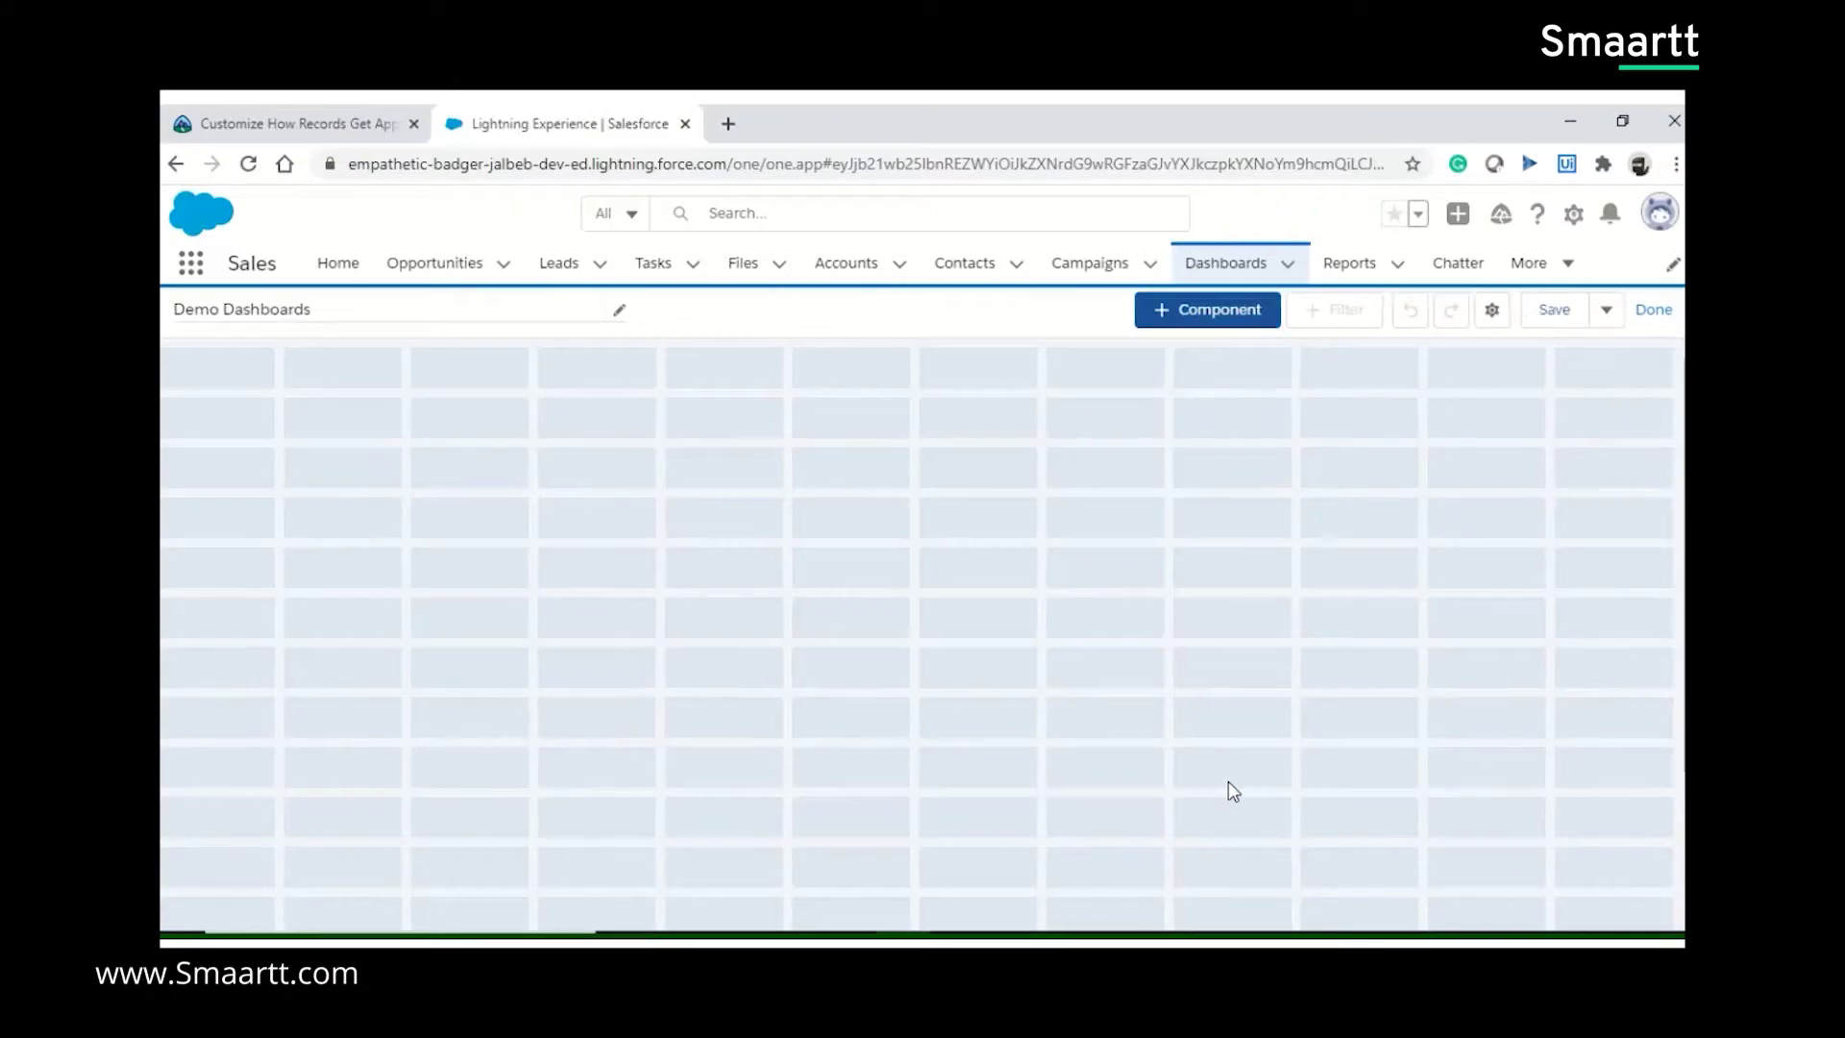
Step: Start a new dashboard component based on the Test Report stored in Sample folder, searching the reports for "test"
{"action": "left_click", "coordinate": [1207, 317]}
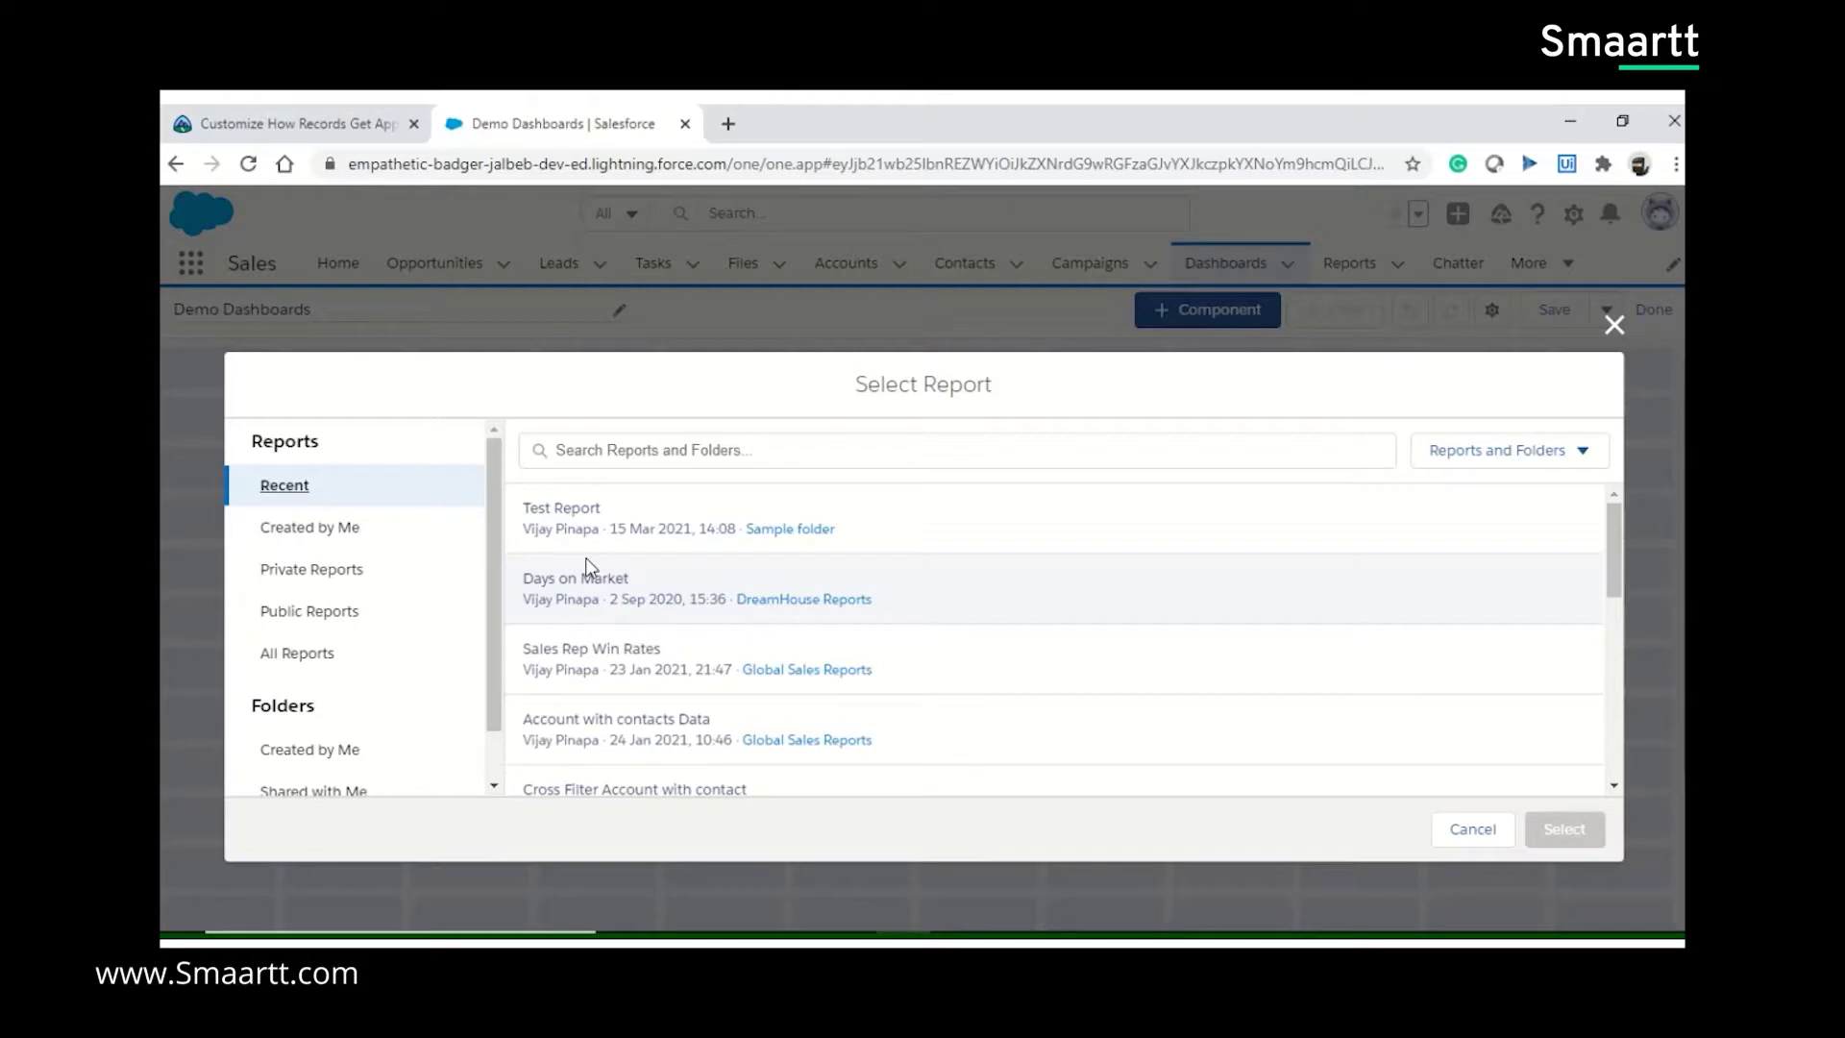
{"action": "left_click", "coordinate": [859, 444]}
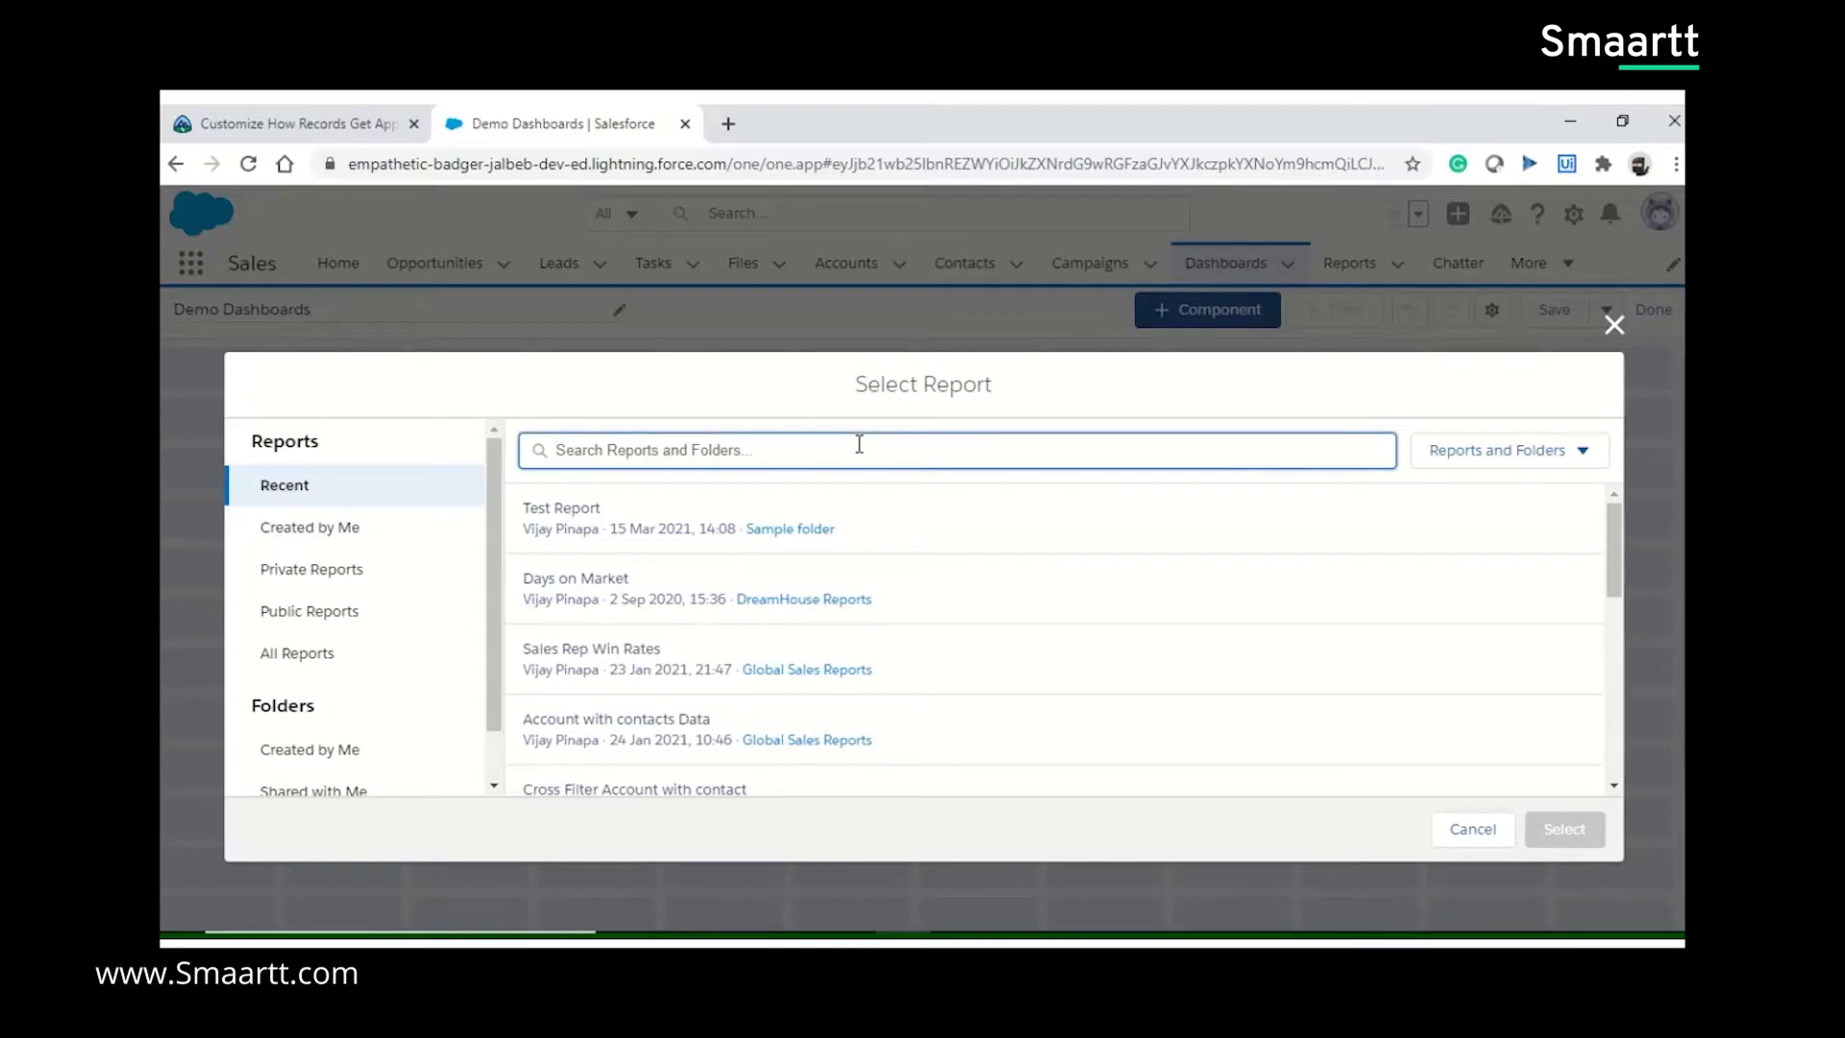
{"action": "type", "text": "test"}
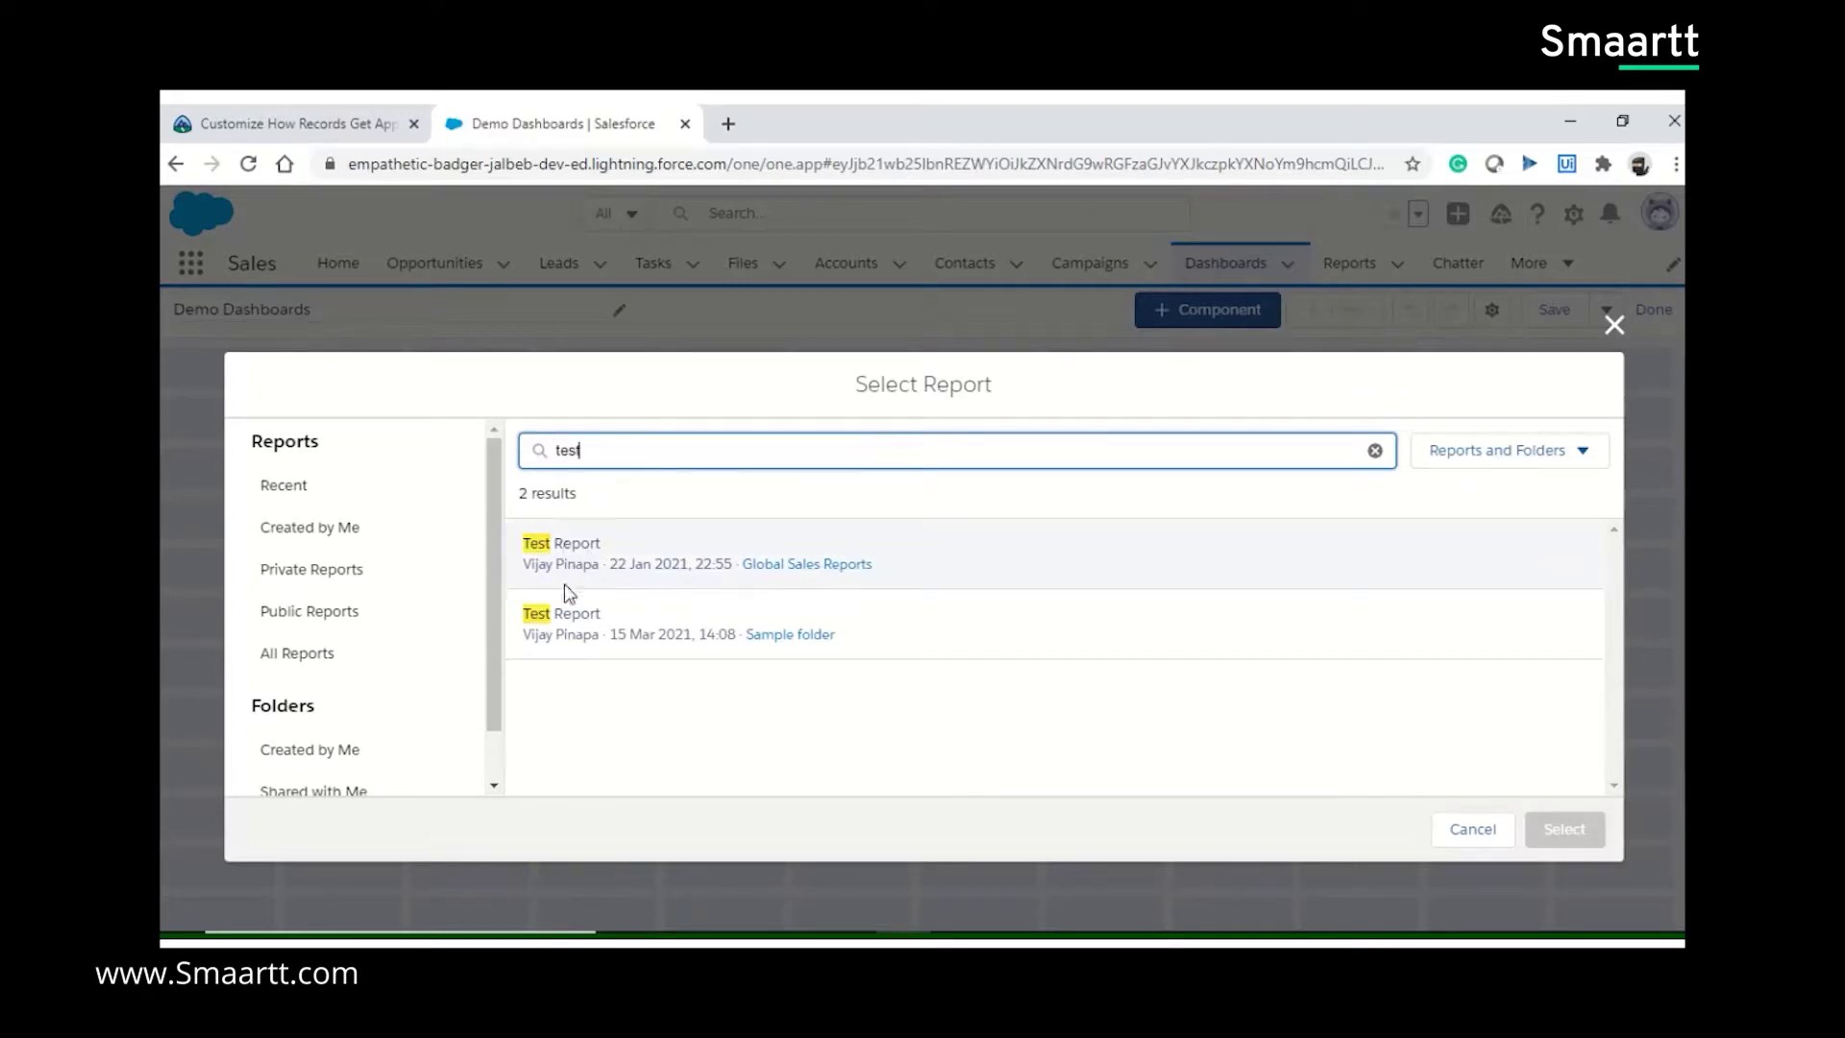
{"action": "left_click", "coordinate": [564, 615]}
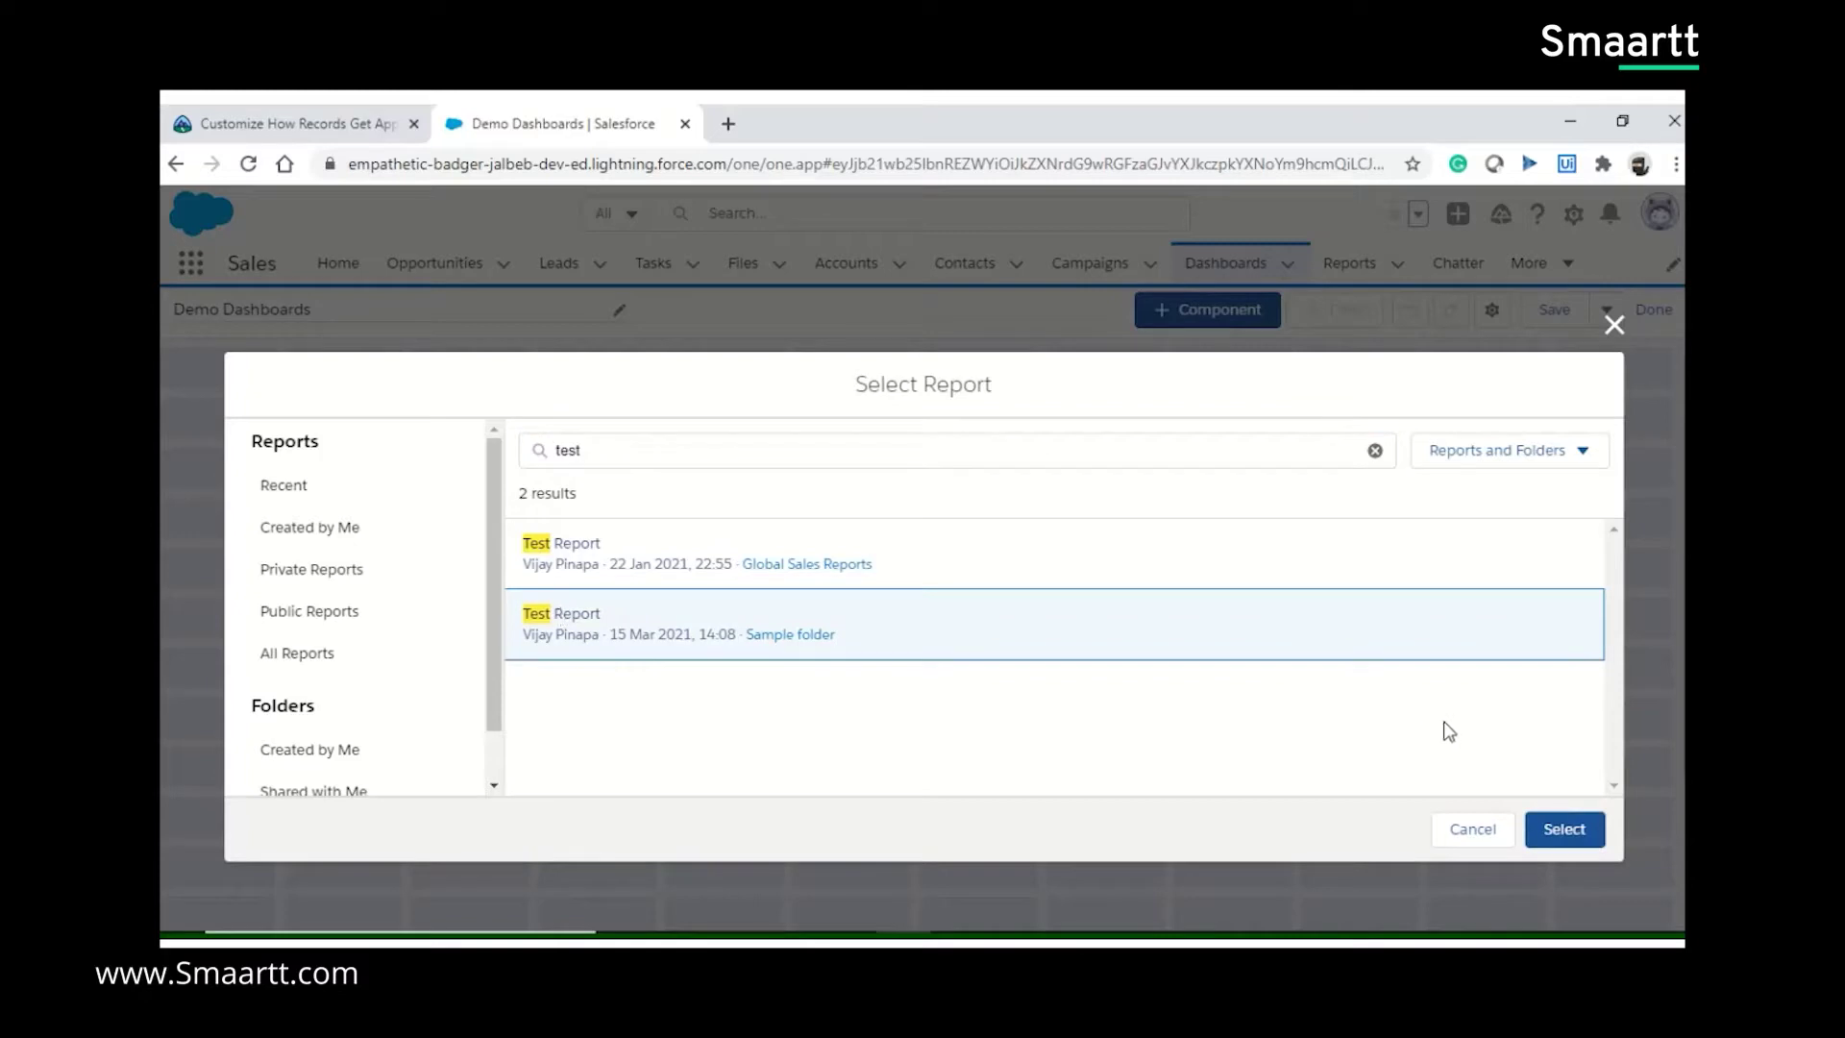
{"action": "left_click", "coordinate": [1564, 830]}
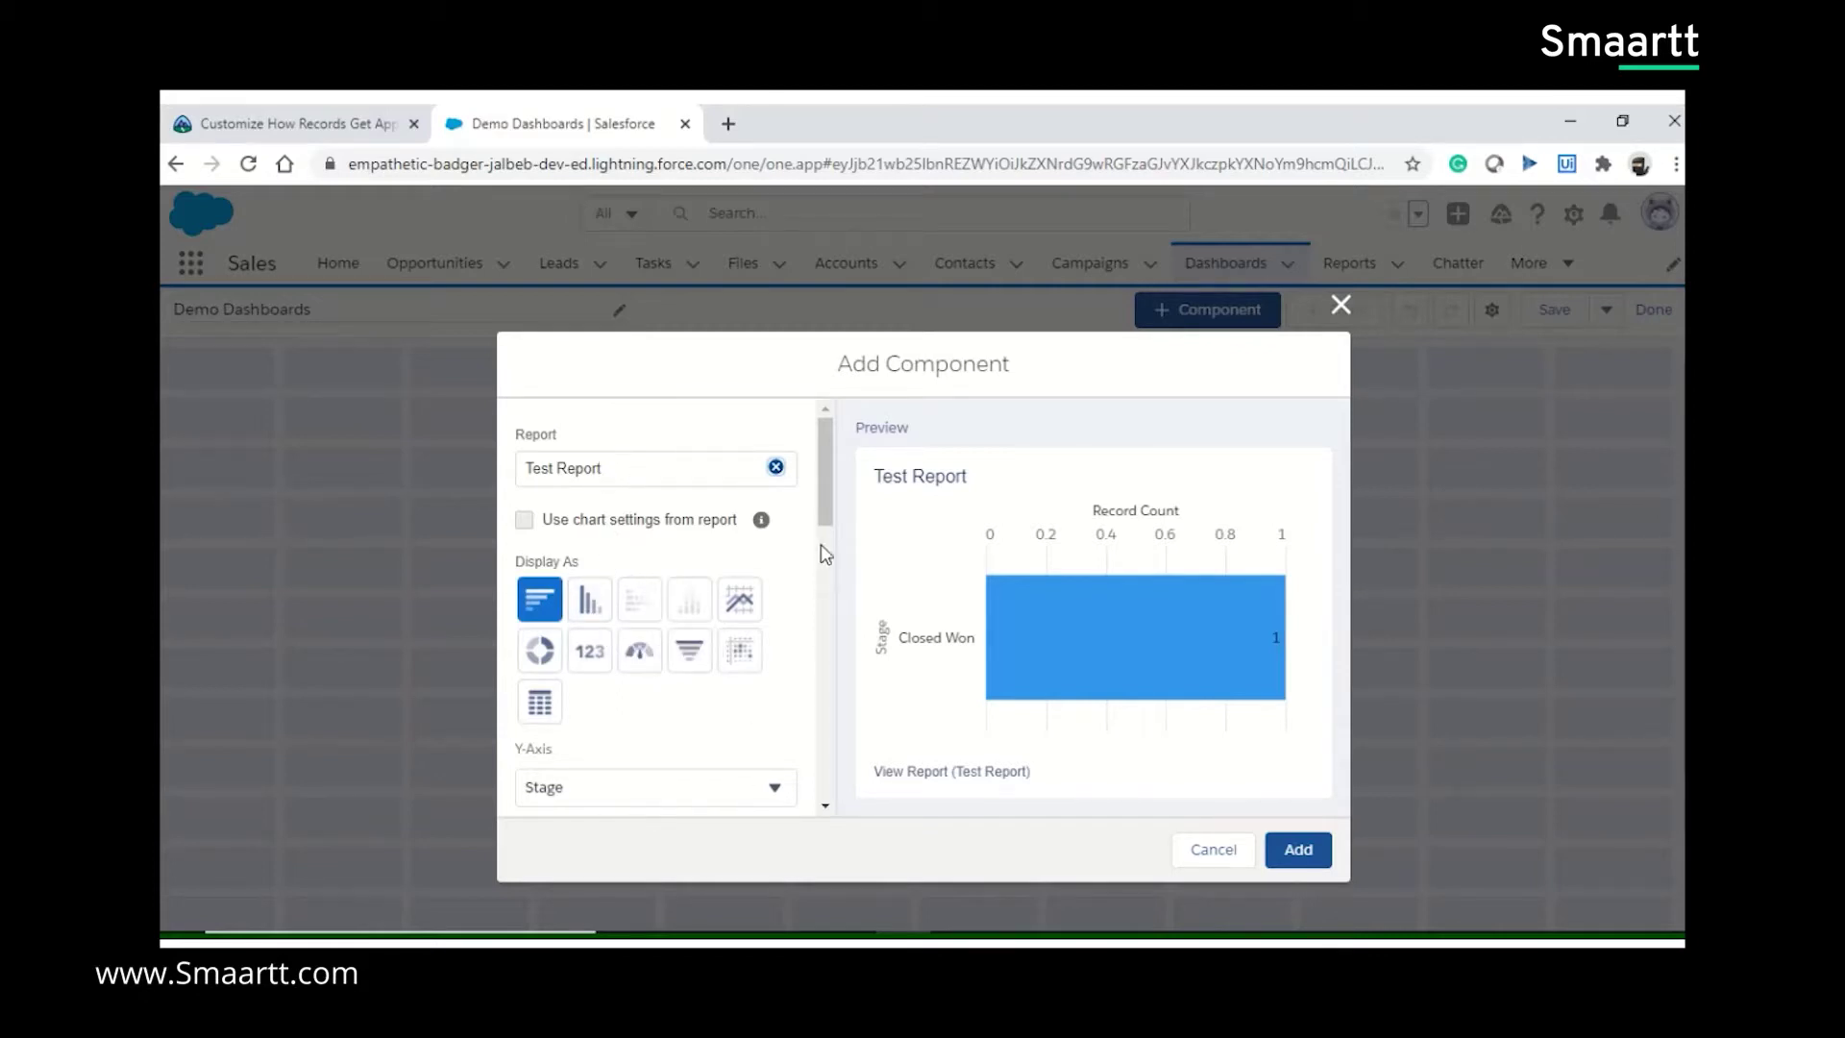
Step: Examine the options available for the component's X-axis, Y-axis and display units
{"action": "left_click_drag", "start_coordinate": [828, 490], "coordinate": [824, 545]}
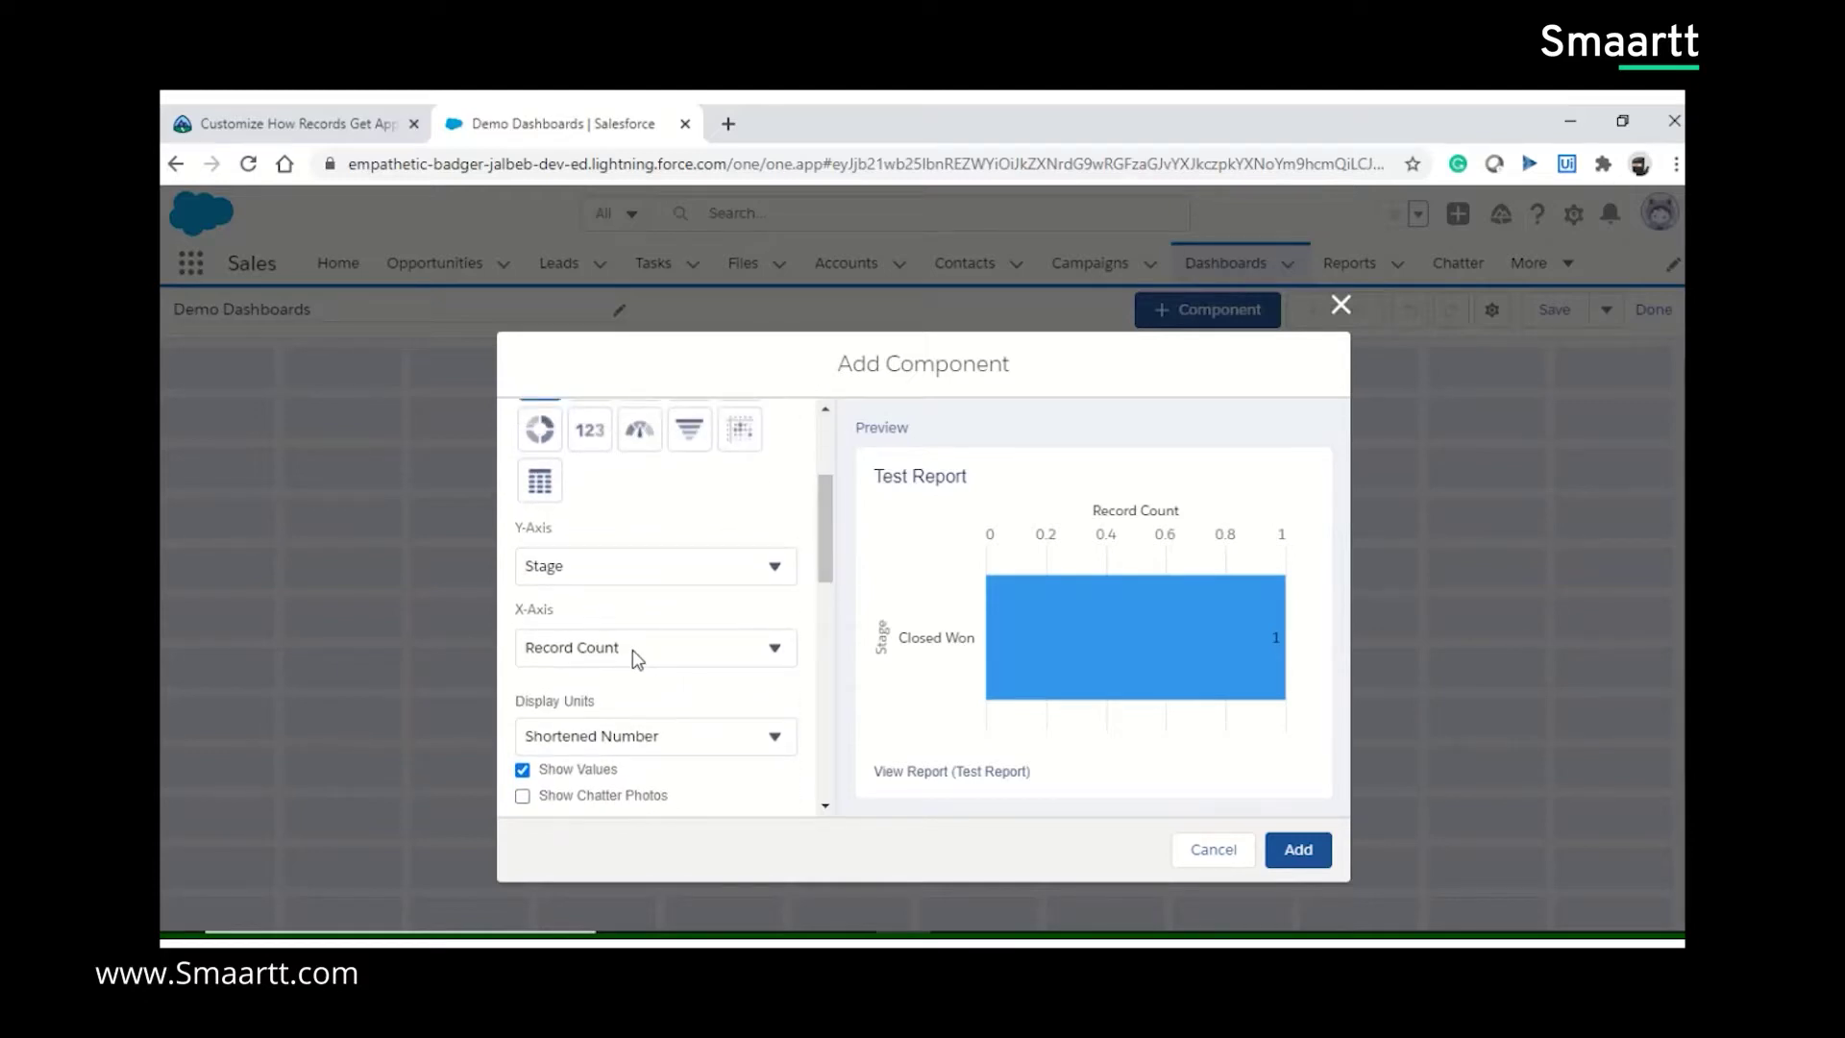
{"action": "left_click", "coordinate": [776, 650]}
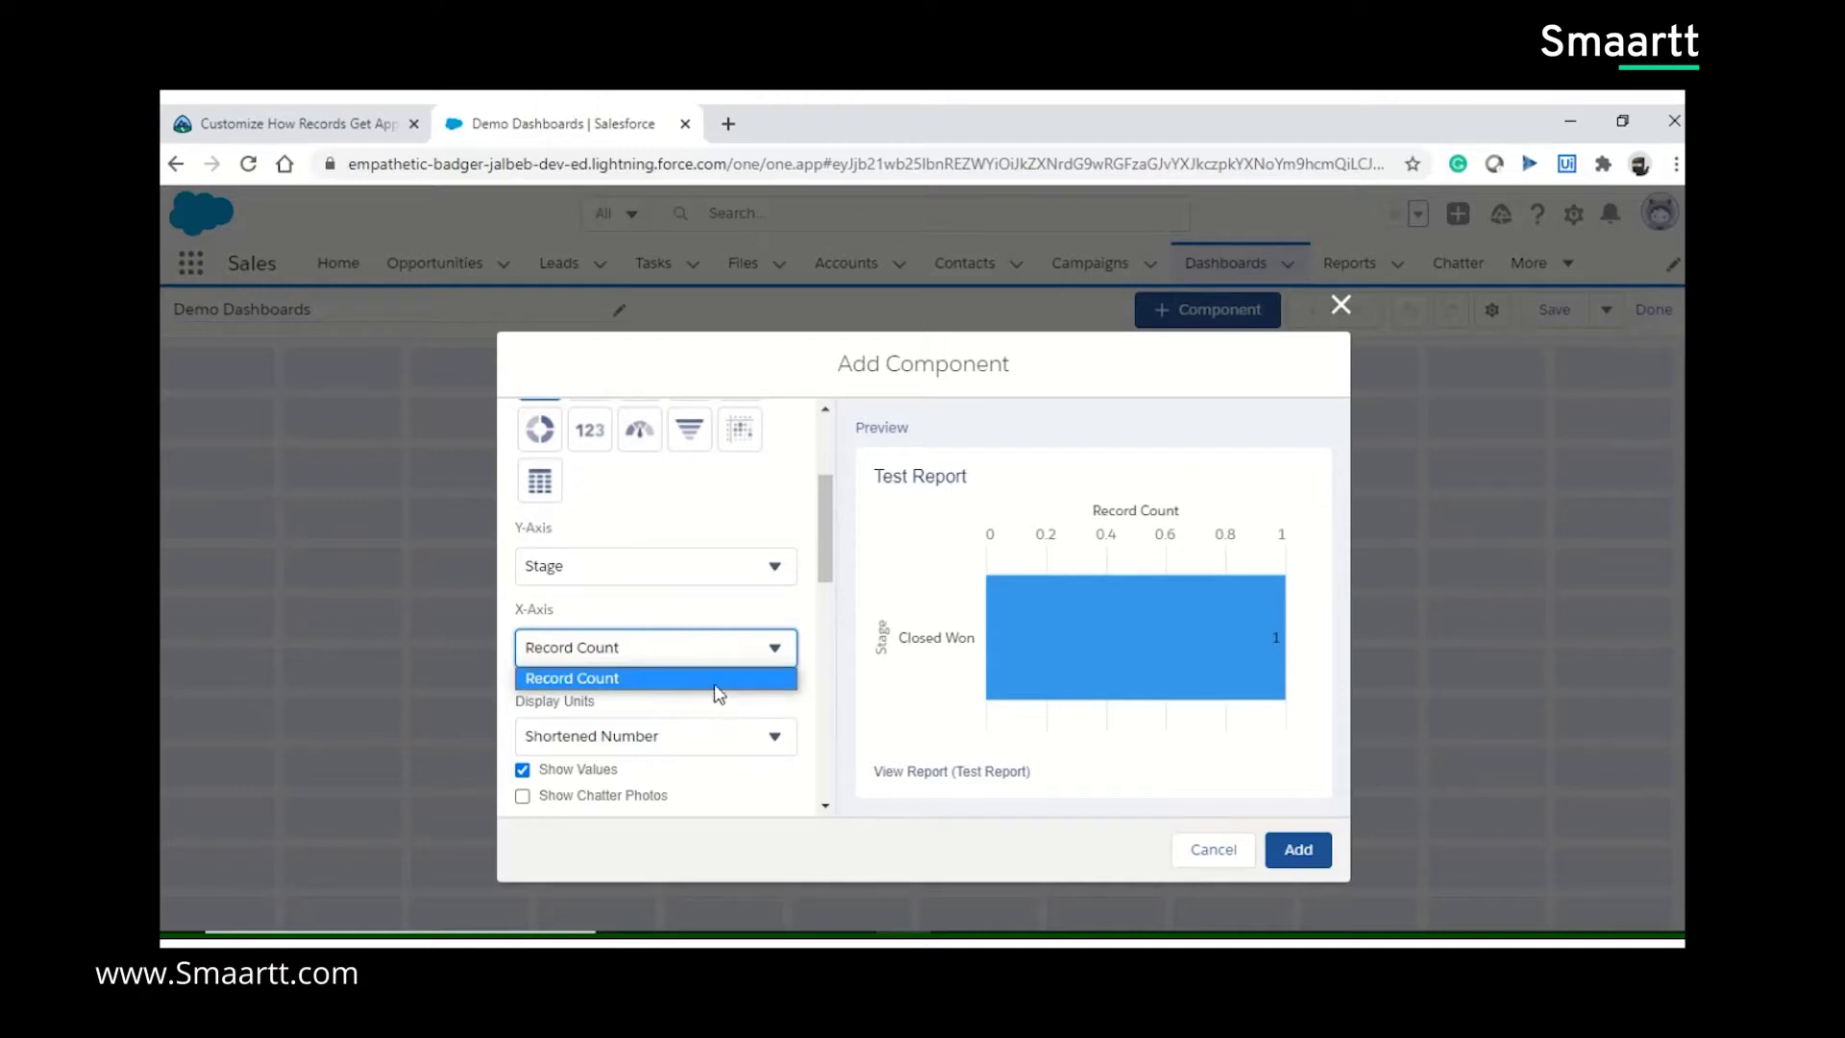
{"action": "left_click", "coordinate": [768, 567]}
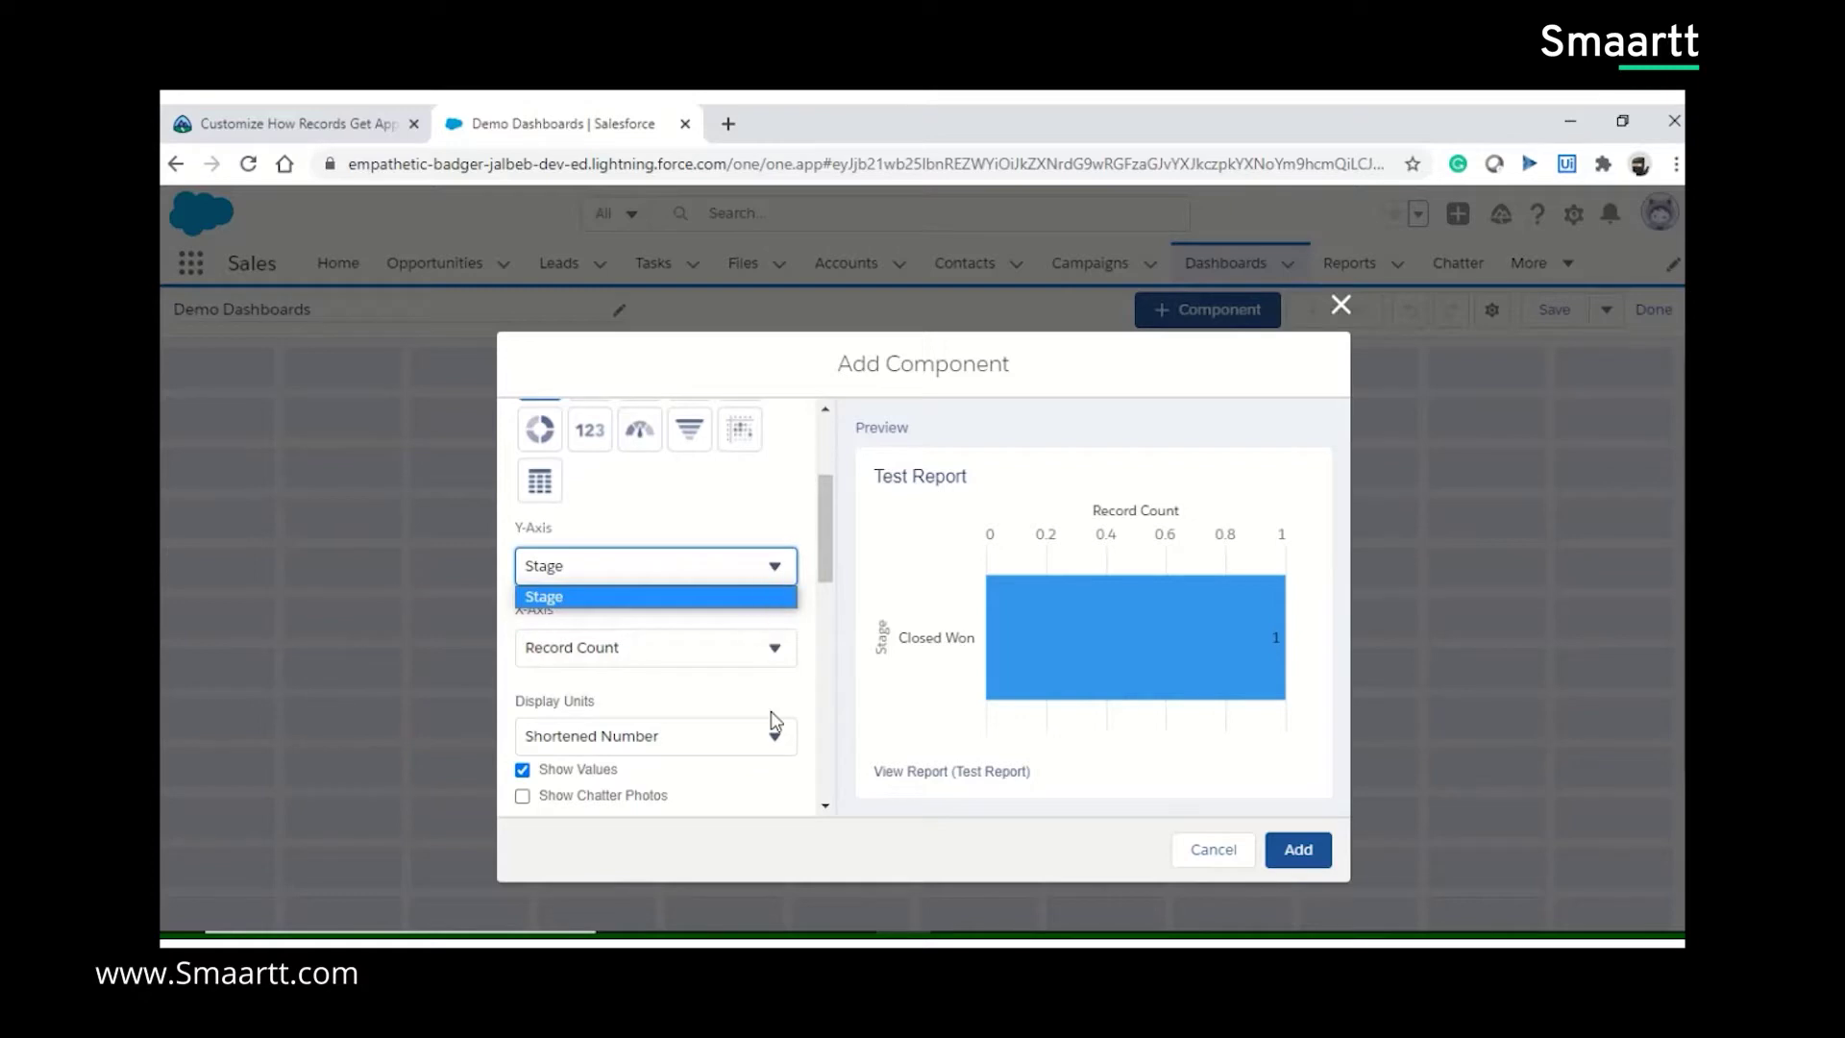
{"action": "left_click", "coordinate": [774, 740]}
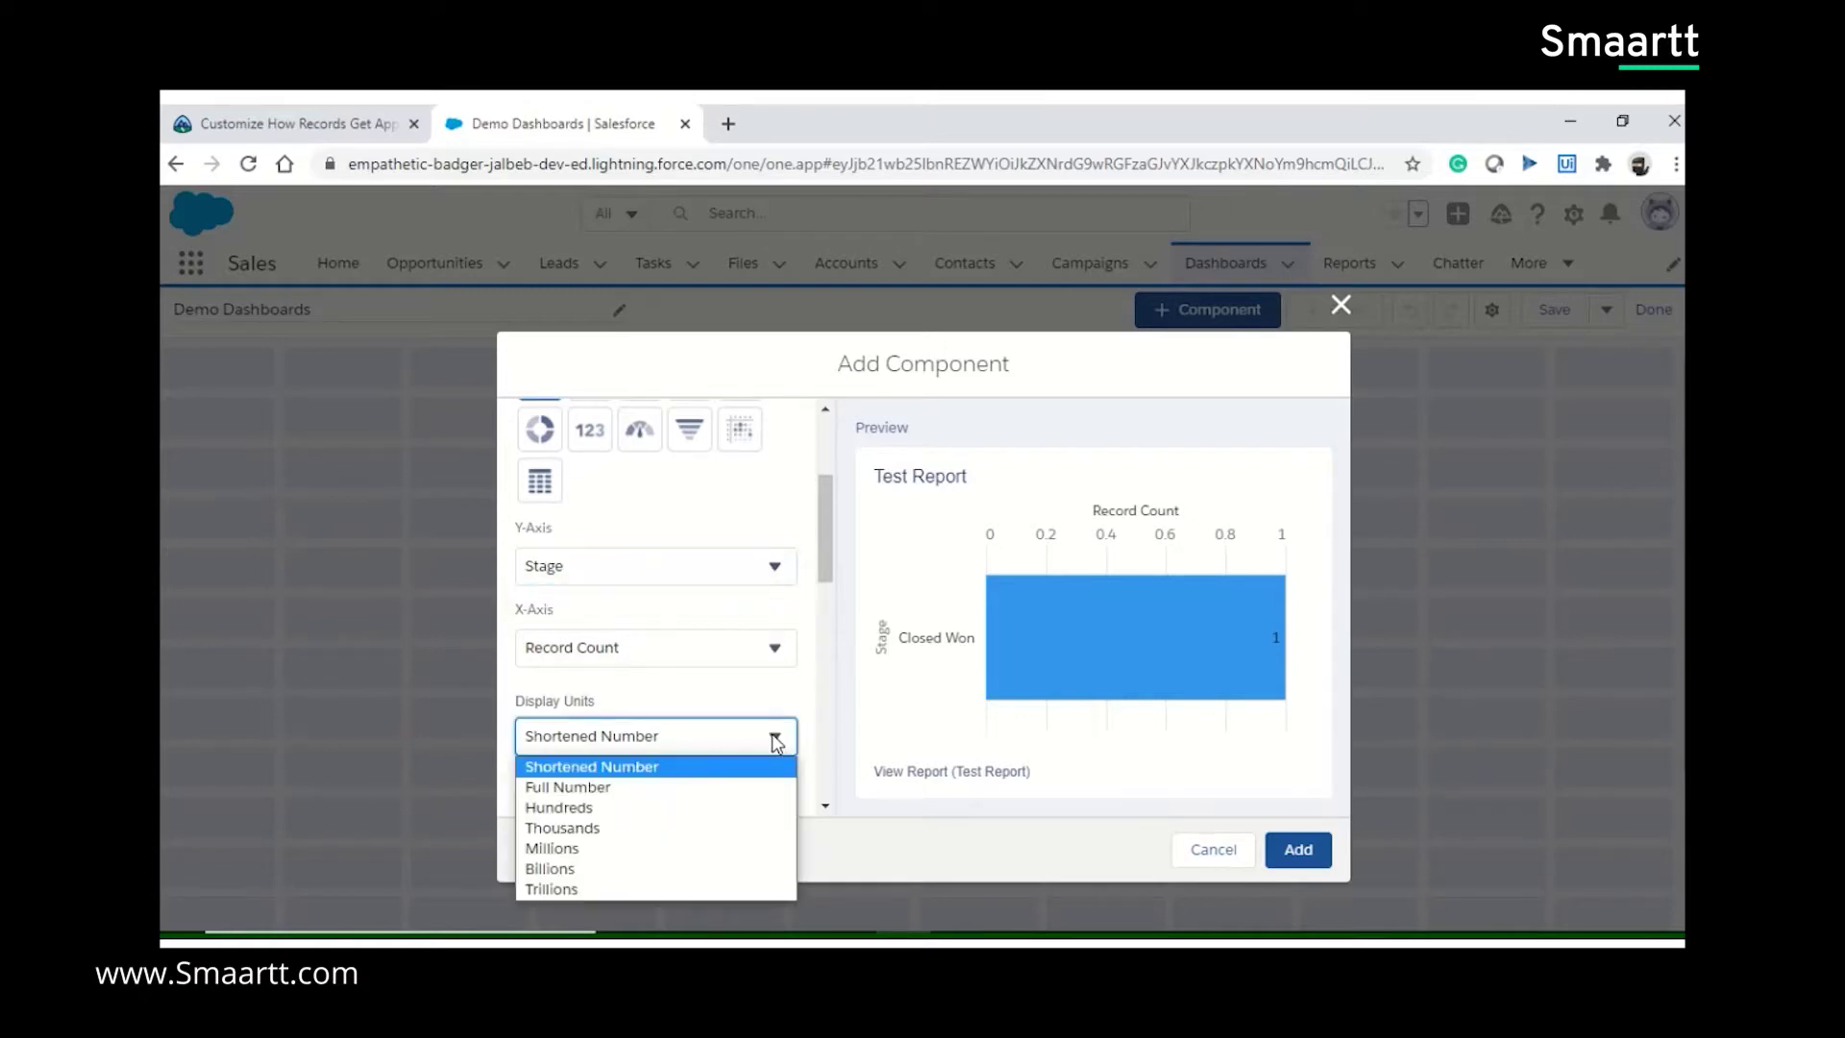
{"action": "left_click", "coordinate": [774, 740]}
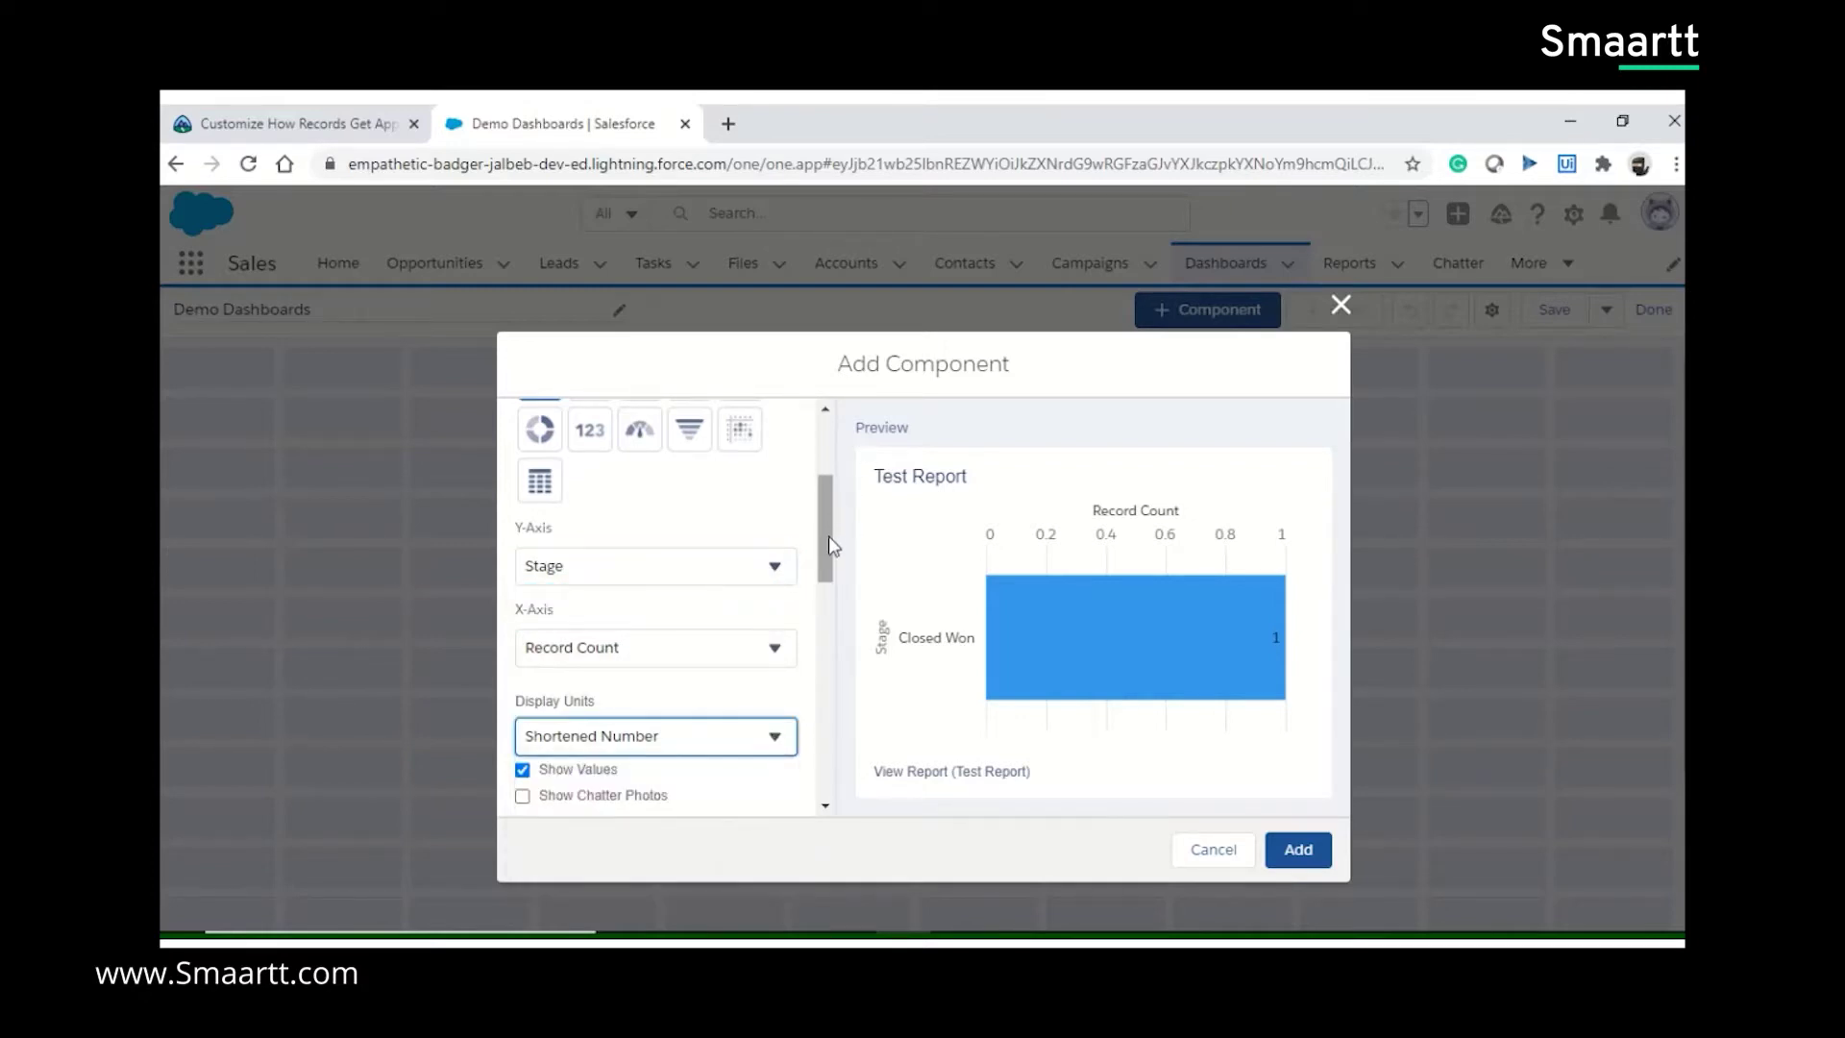
Step: Shorten the component's title to Test
{"action": "left_click_drag", "start_coordinate": [828, 535], "coordinate": [811, 712]}
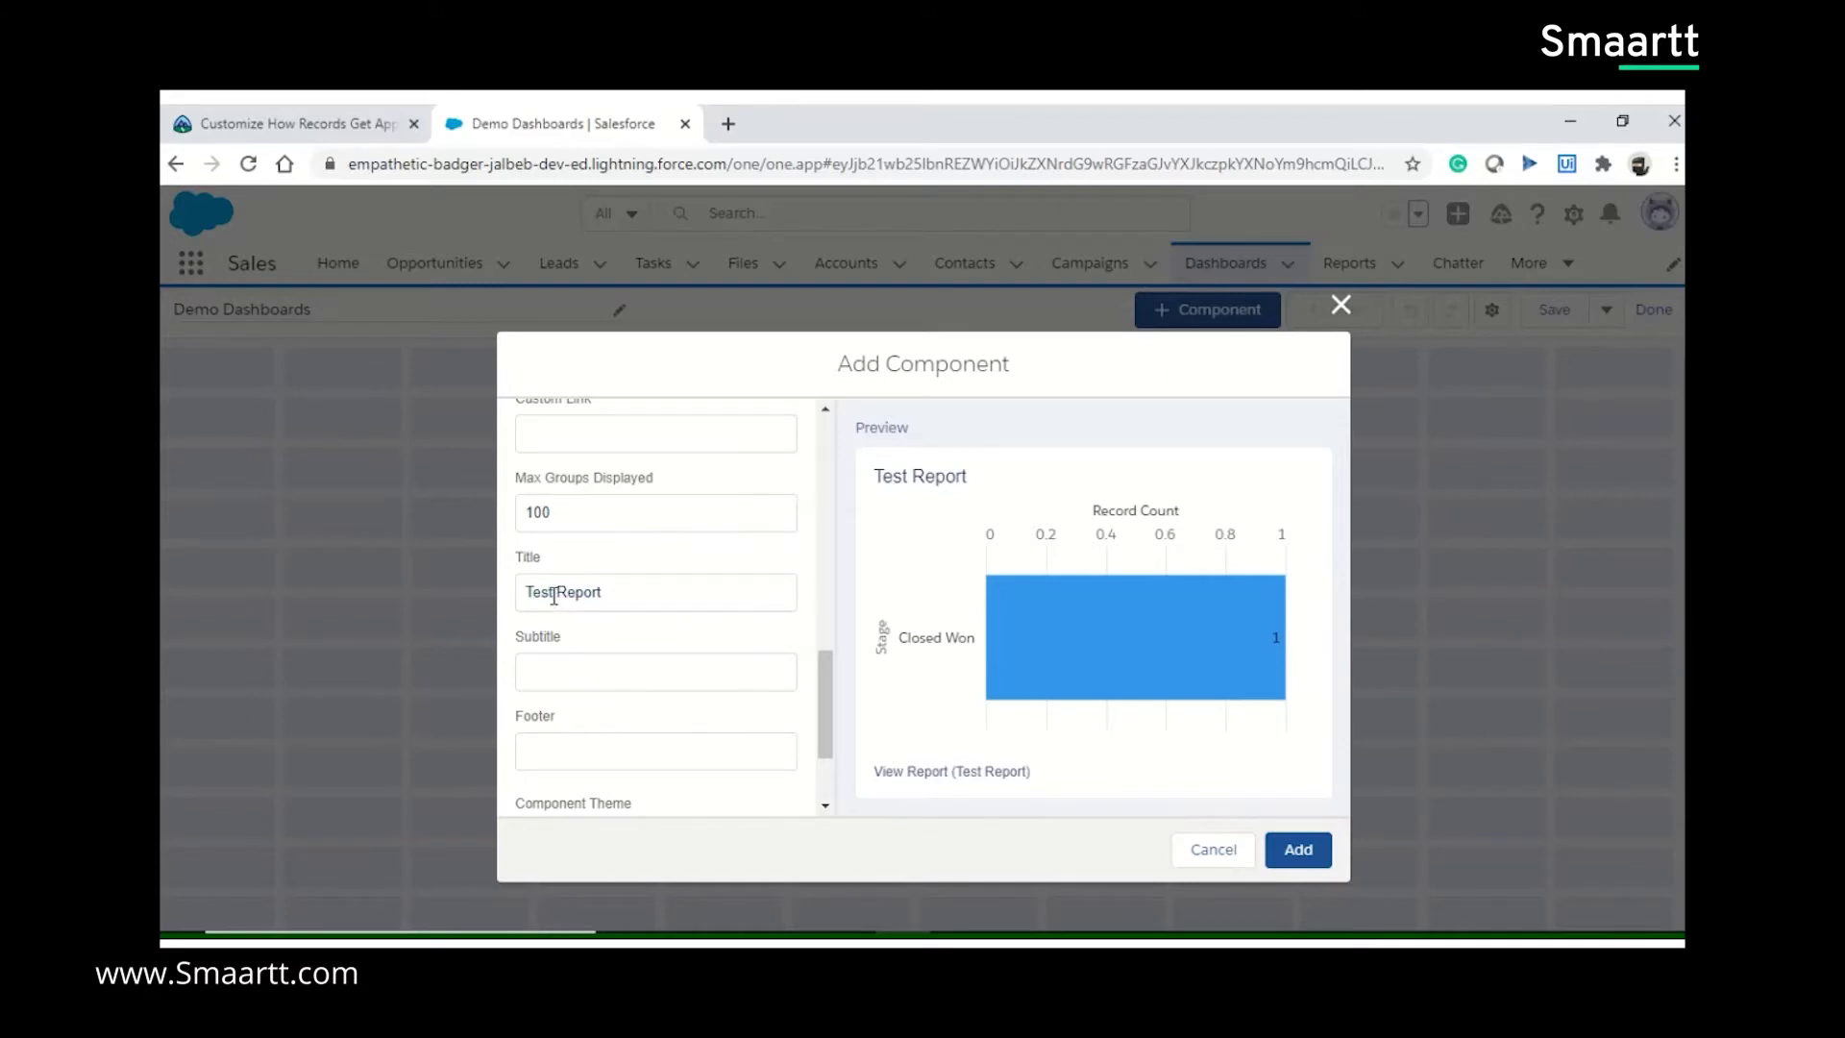
{"action": "left_click", "coordinate": [625, 592]}
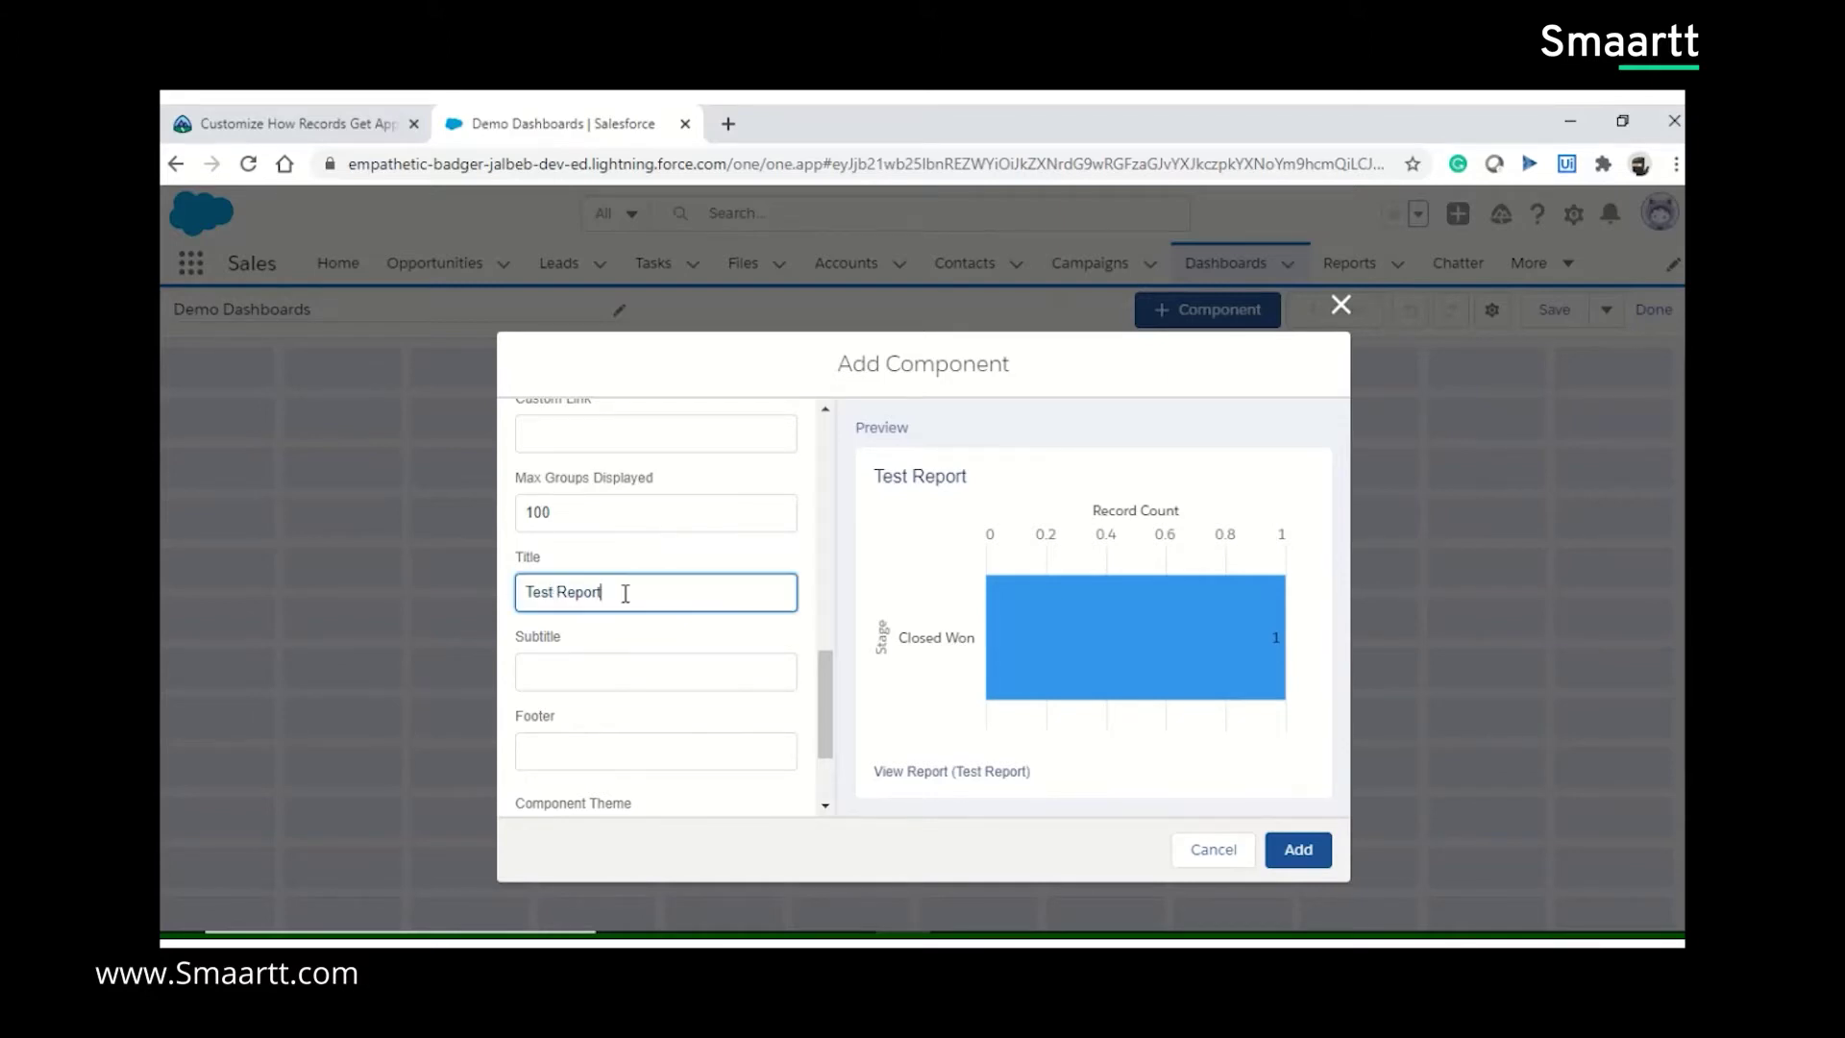
{"action": "key", "text": "BackSpace"}
{"action": "key", "text": "BackSpace"}
{"action": "key", "text": "BackSpace"}
{"action": "key", "text": "BackSpace"}
{"action": "key", "text": "BackSpace"}
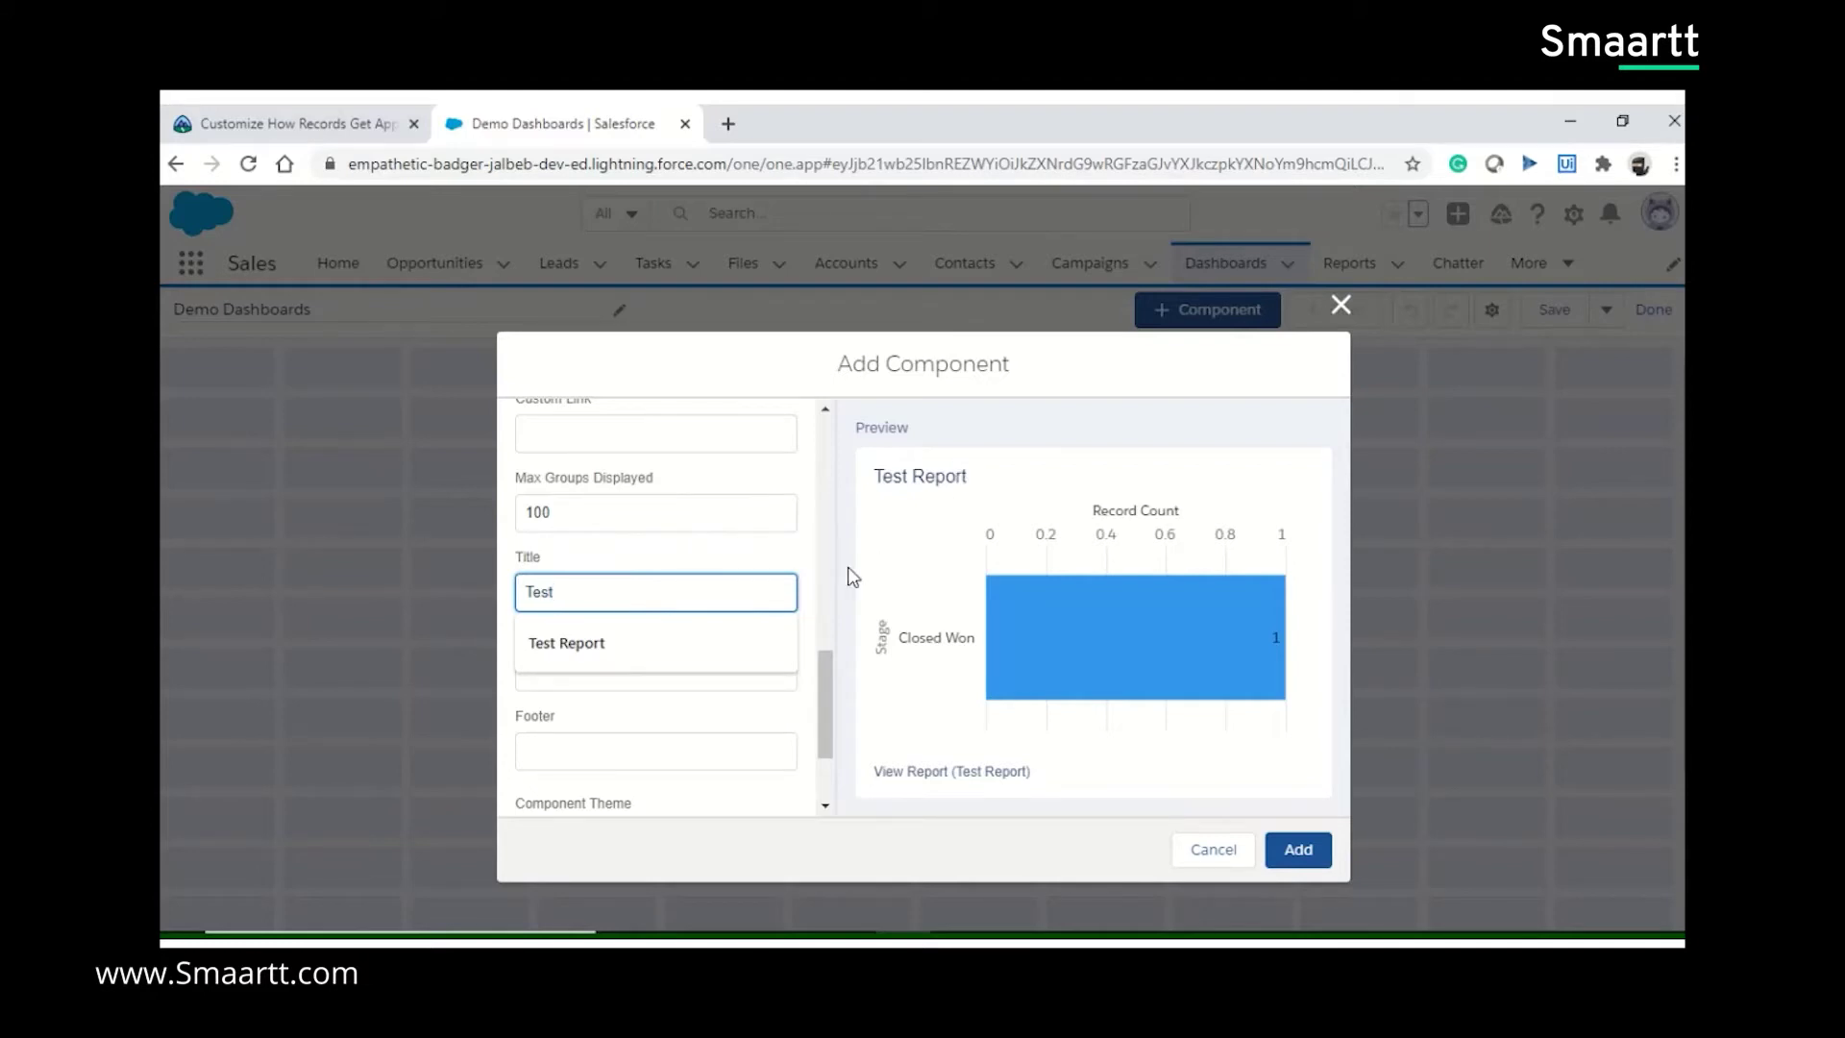
{"action": "key", "text": "Escape"}
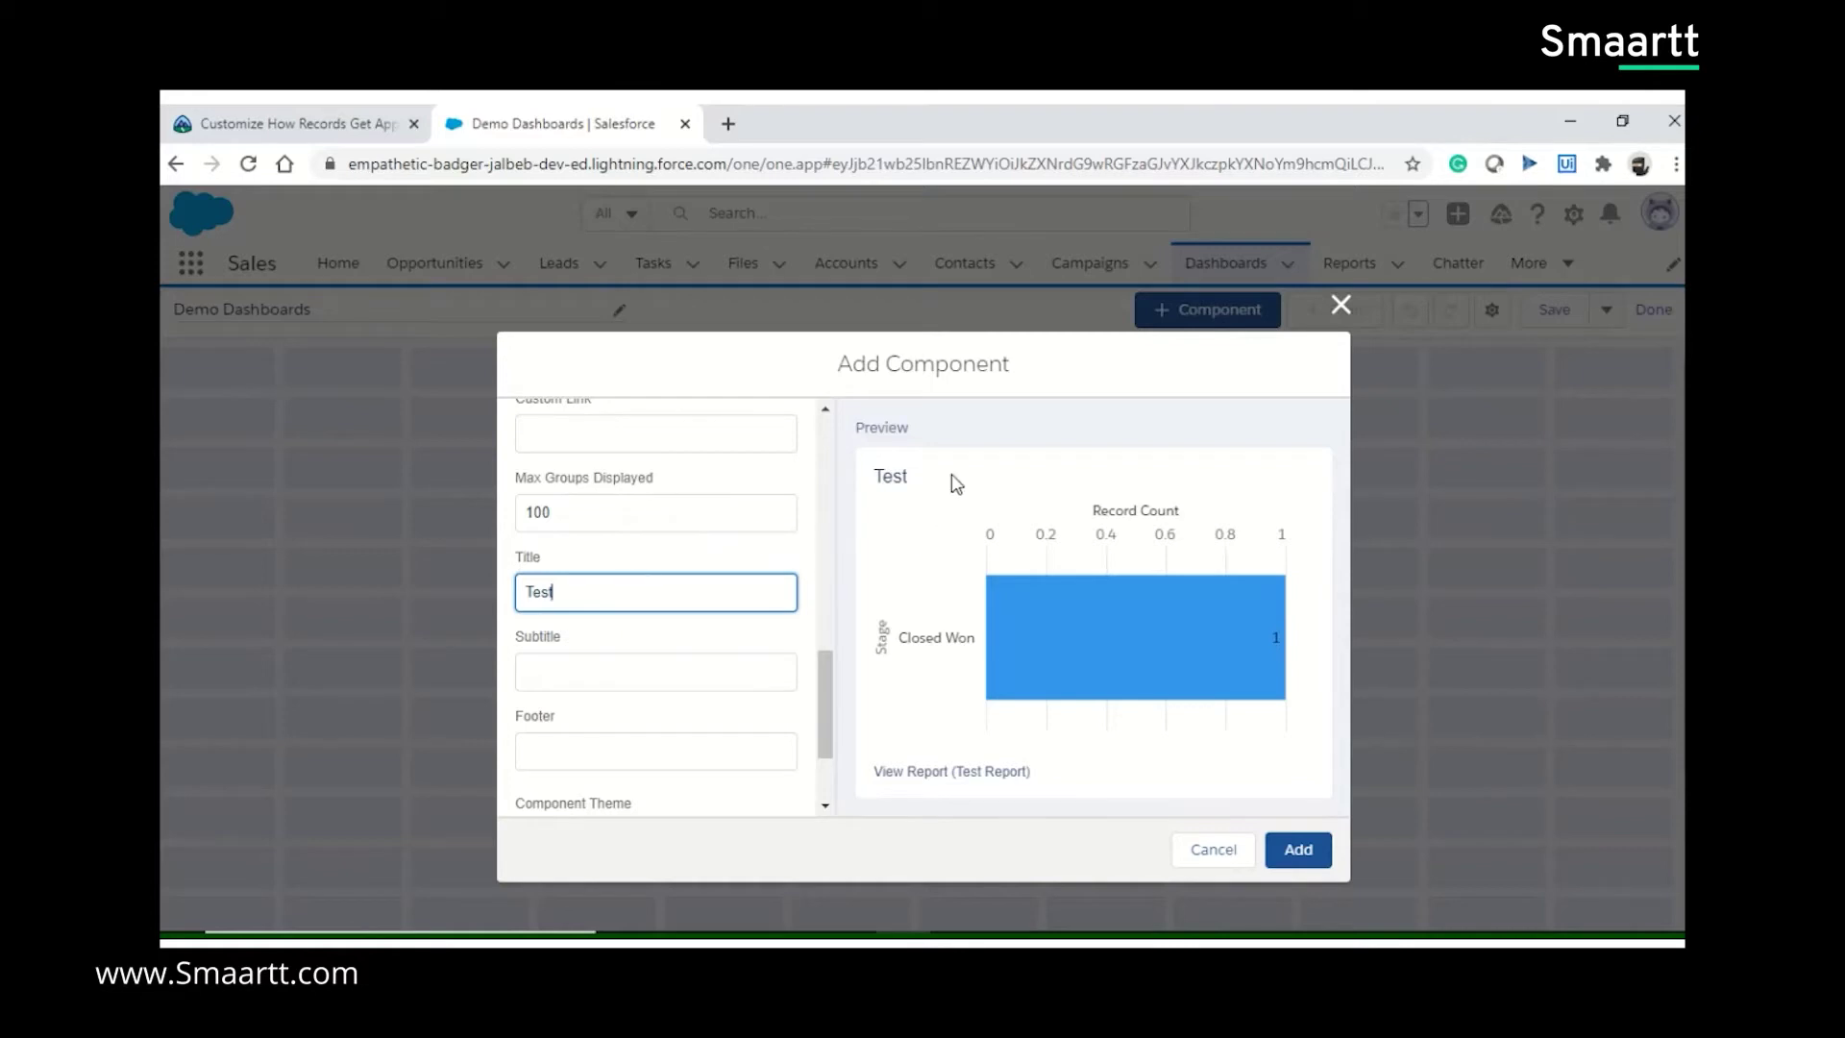
Step: Set the component theme to Dark and add the component to the dashboard
{"action": "left_click_drag", "start_coordinate": [822, 701], "coordinate": [810, 790]}
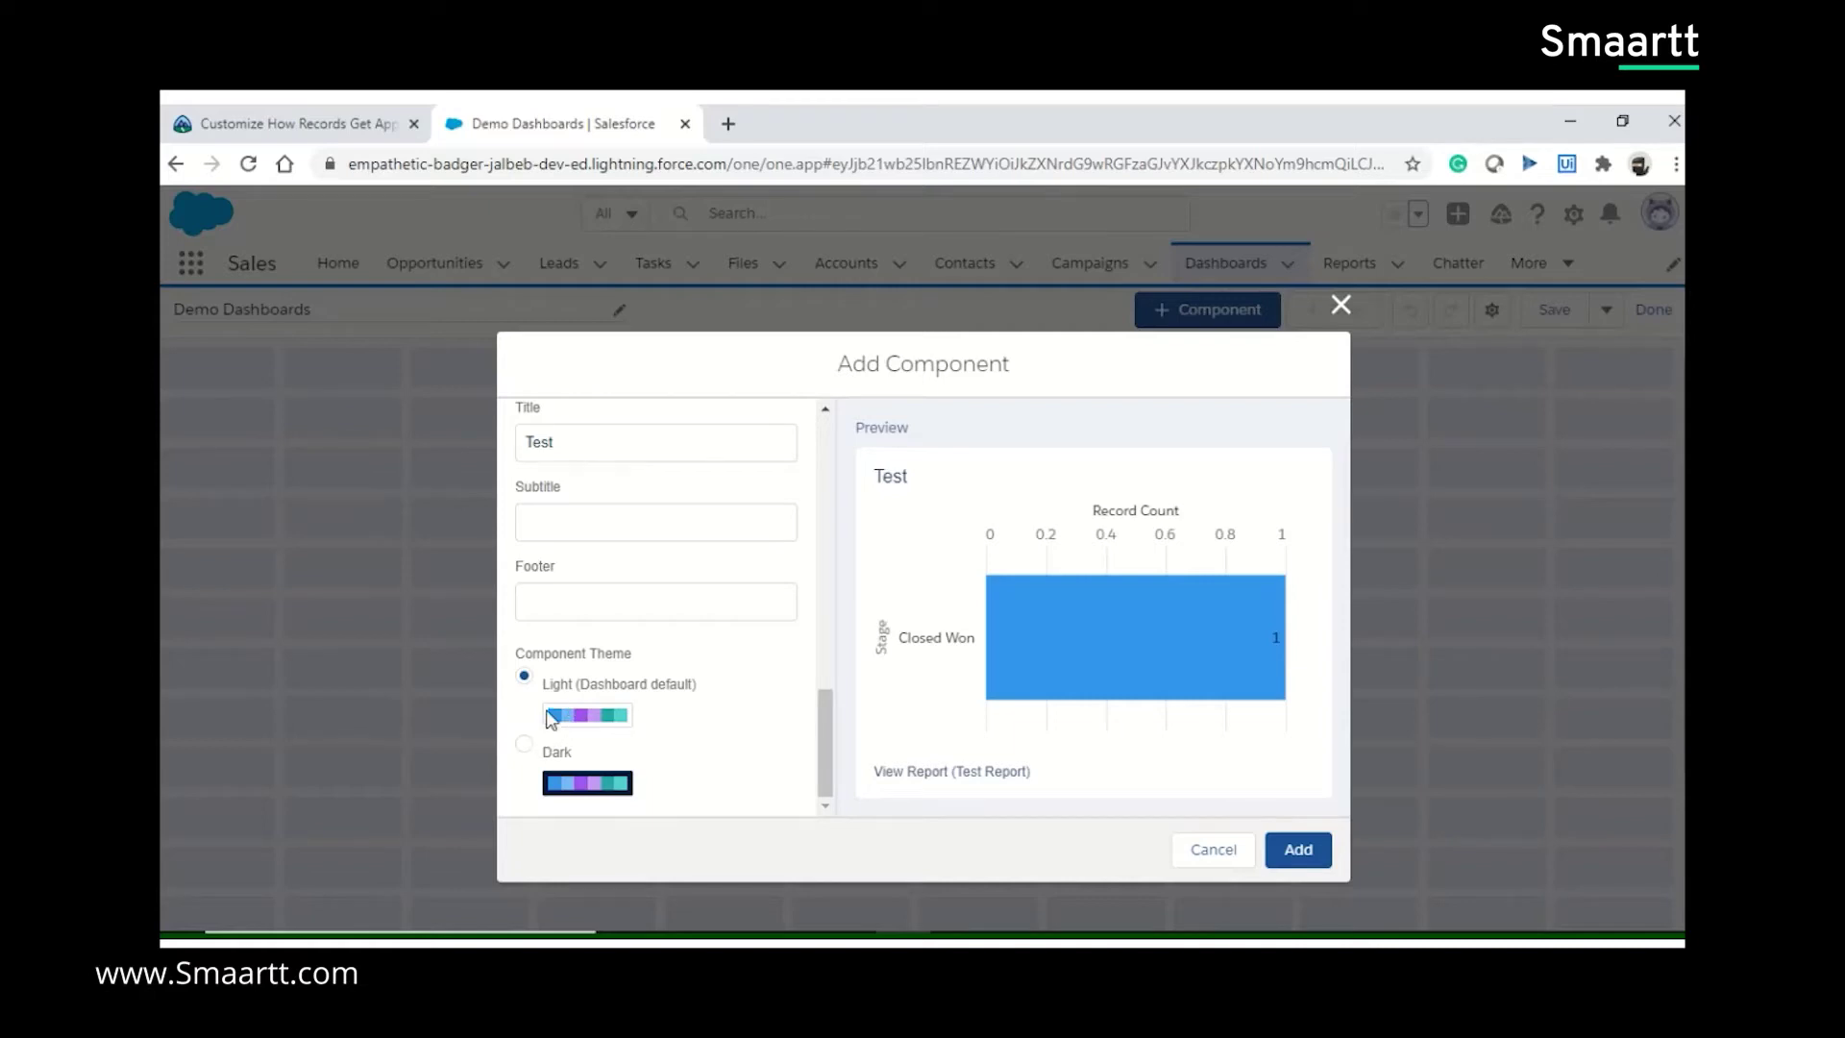
{"action": "left_click", "coordinate": [524, 745]}
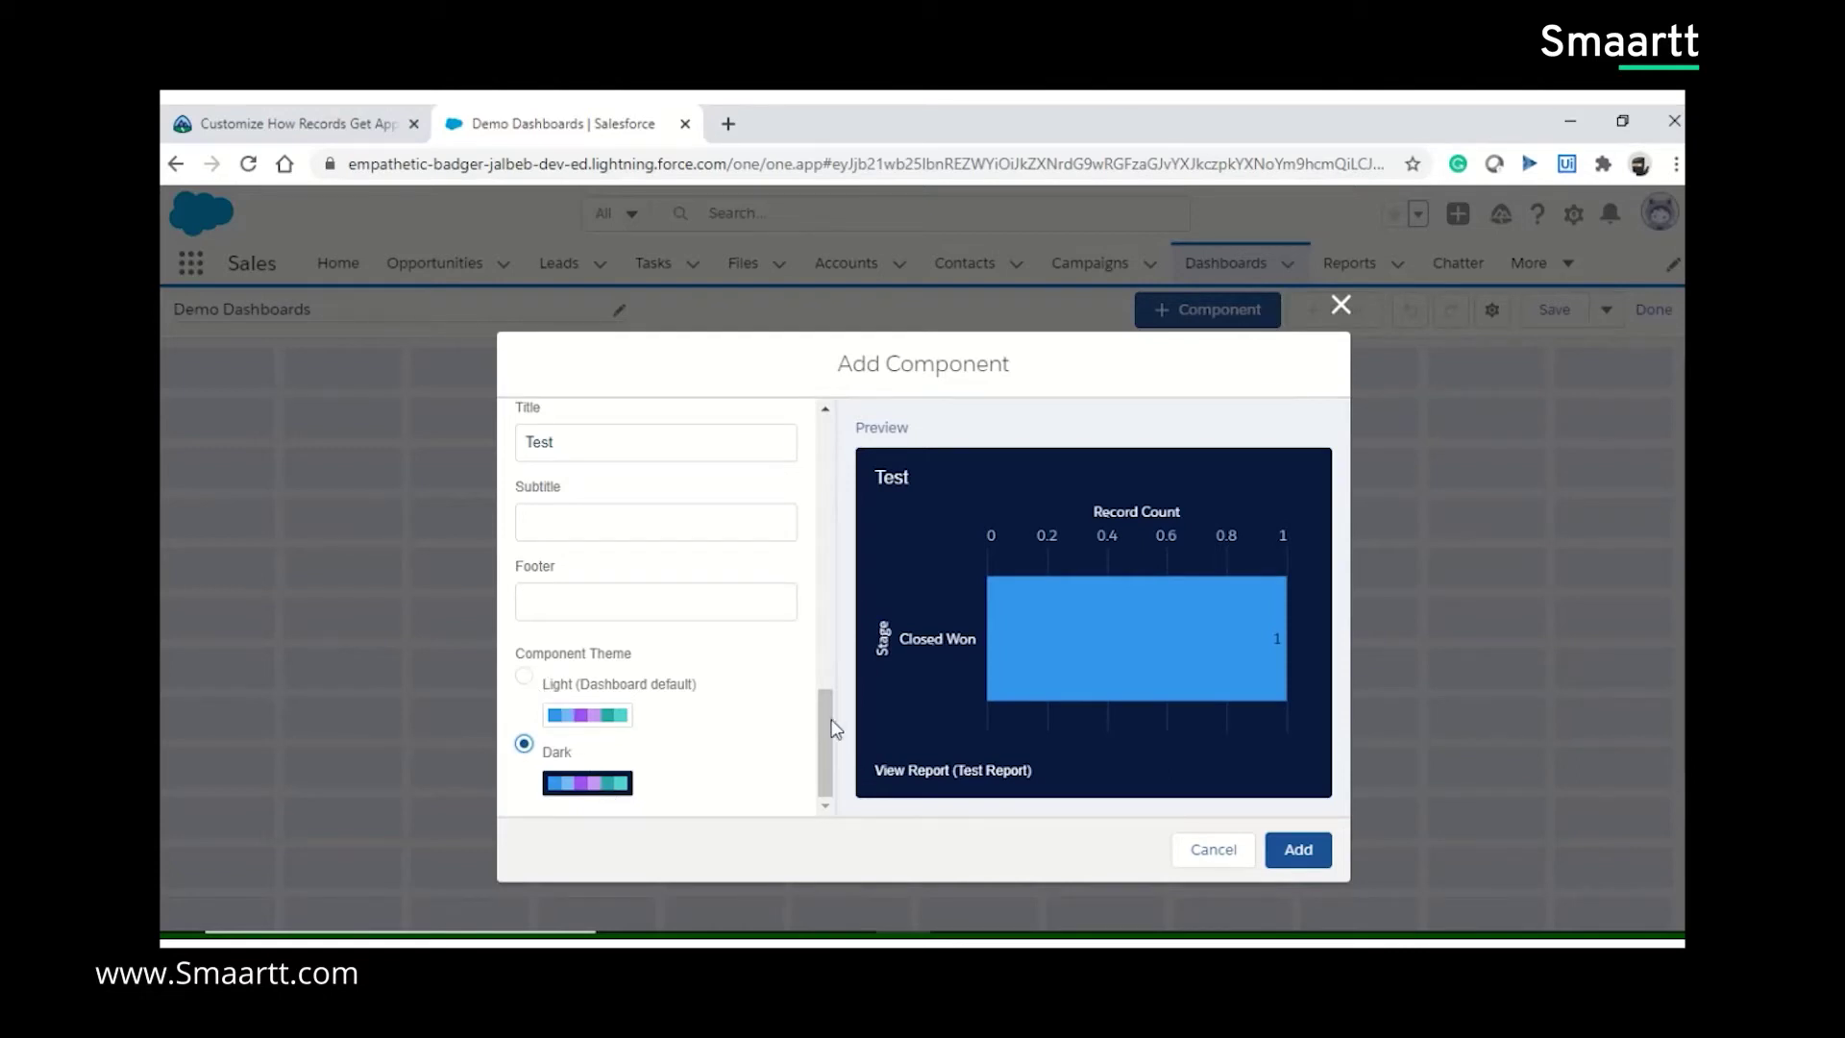
{"action": "left_click_drag", "start_coordinate": [820, 732], "coordinate": [791, 431]}
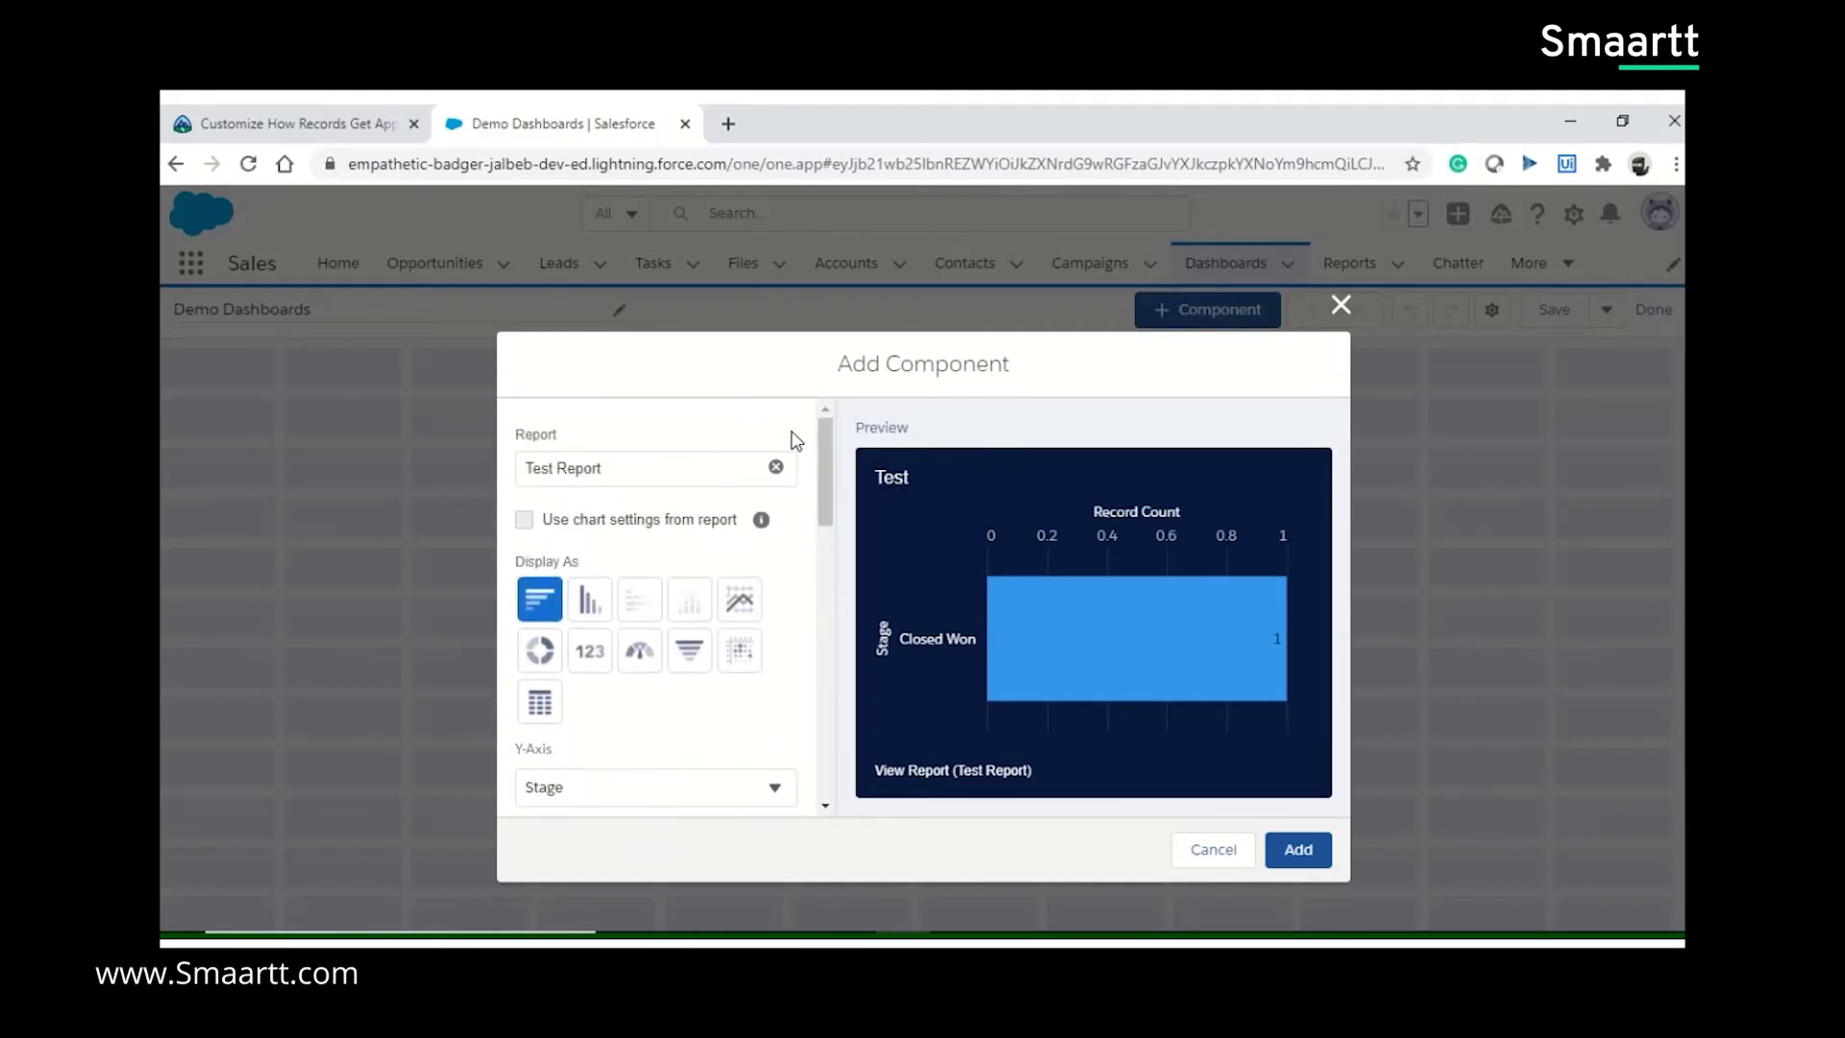
{"action": "left_click", "coordinate": [1280, 858]}
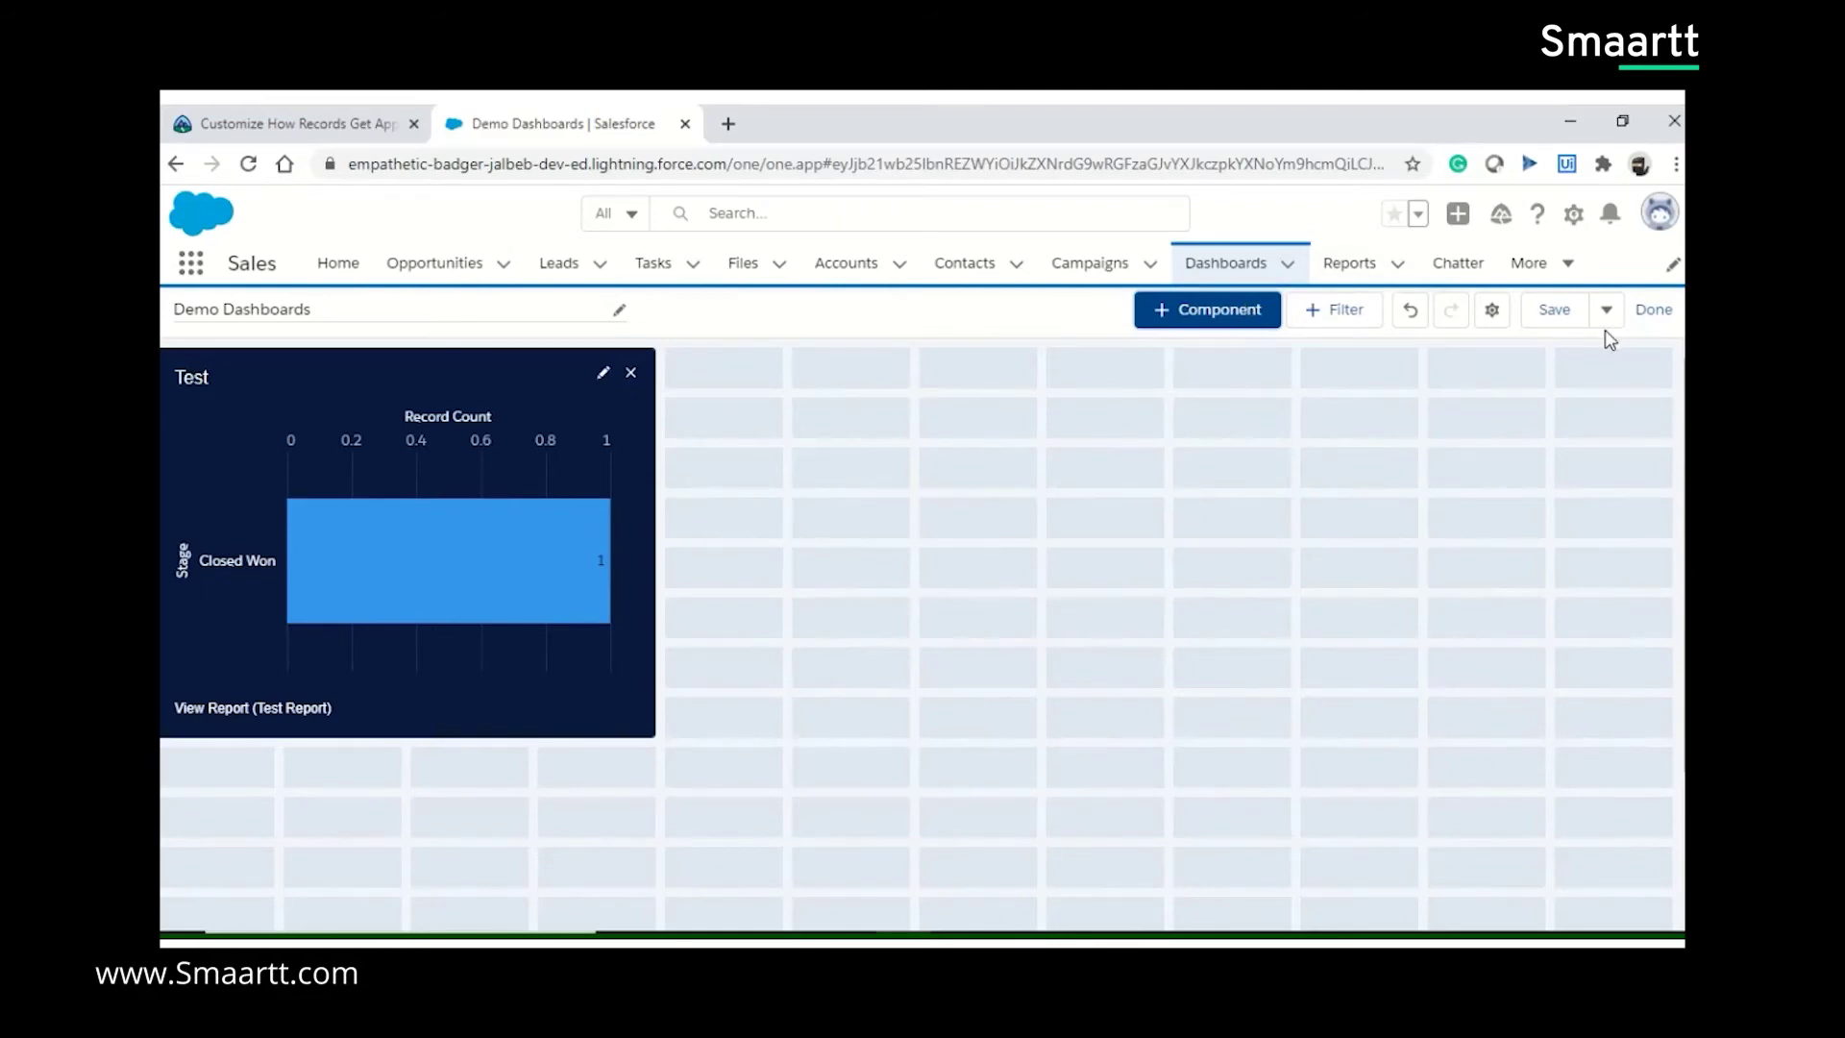
Step: Save the Demo Dashboards dashboard and finish editing it
{"action": "left_click", "coordinate": [1556, 313]}
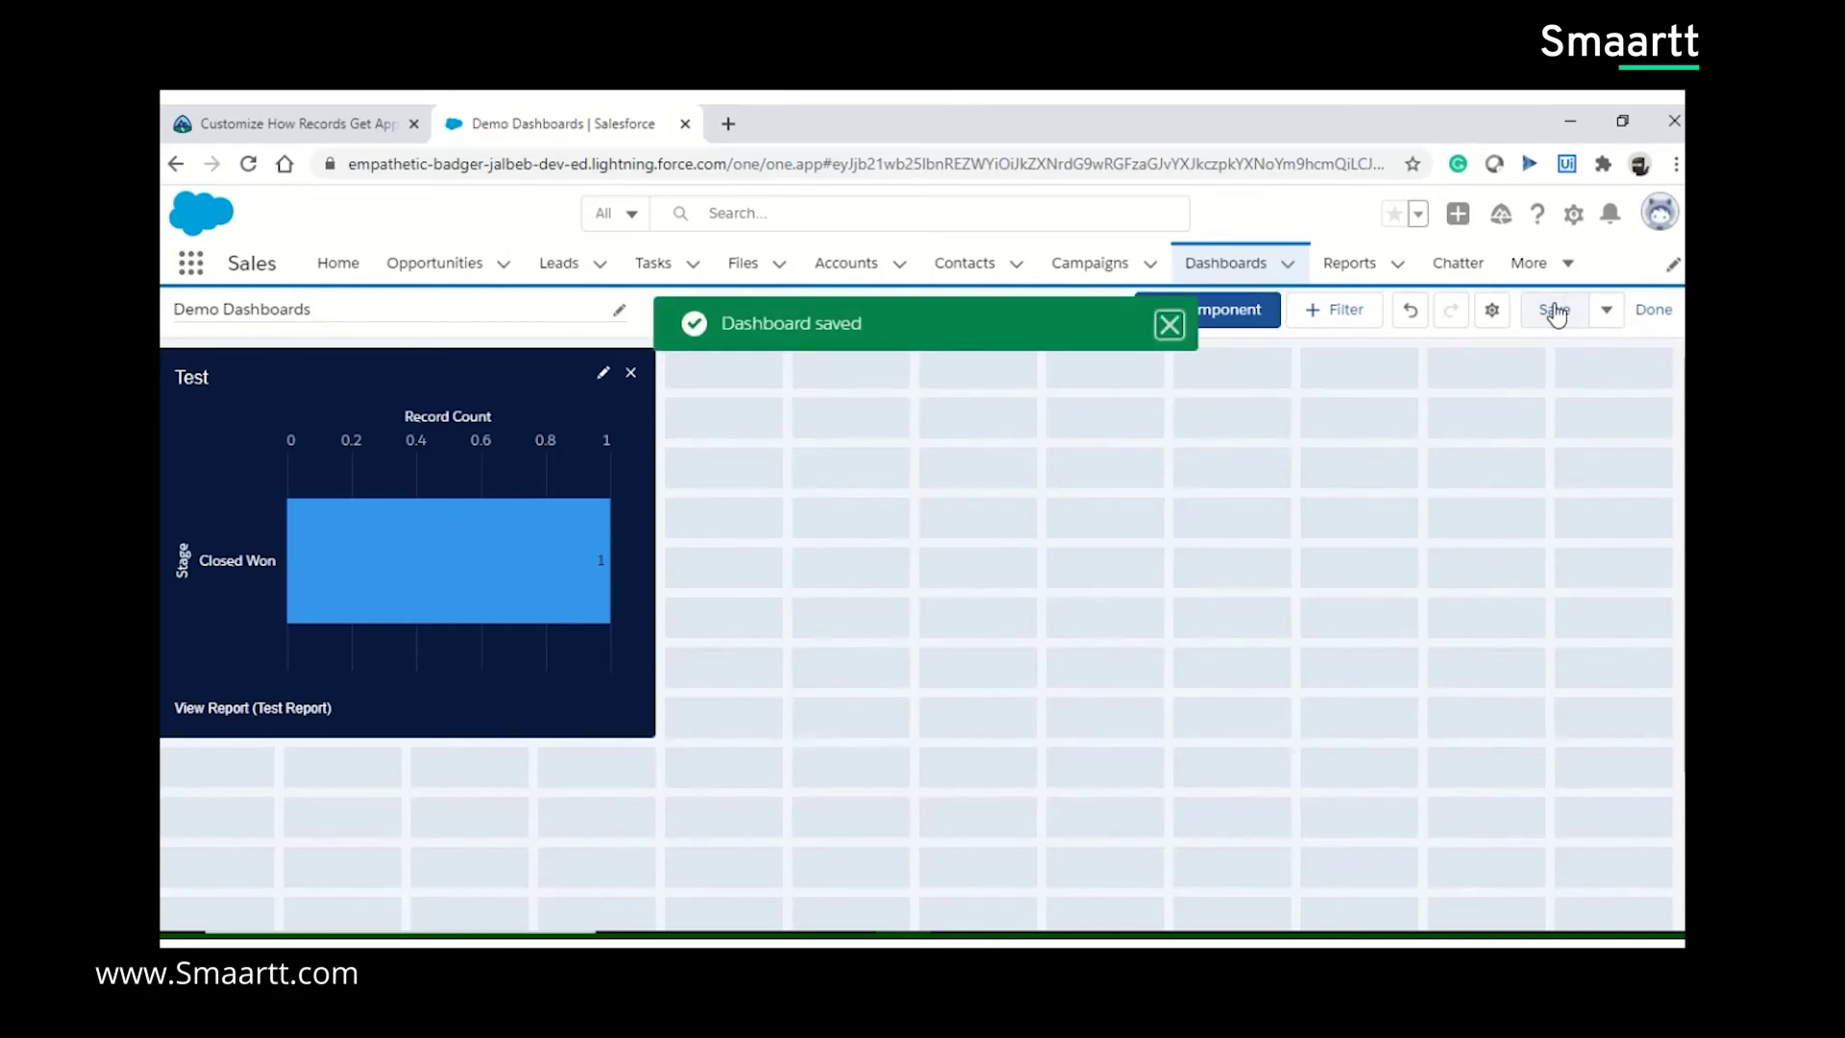
{"action": "left_click", "coordinate": [1653, 313]}
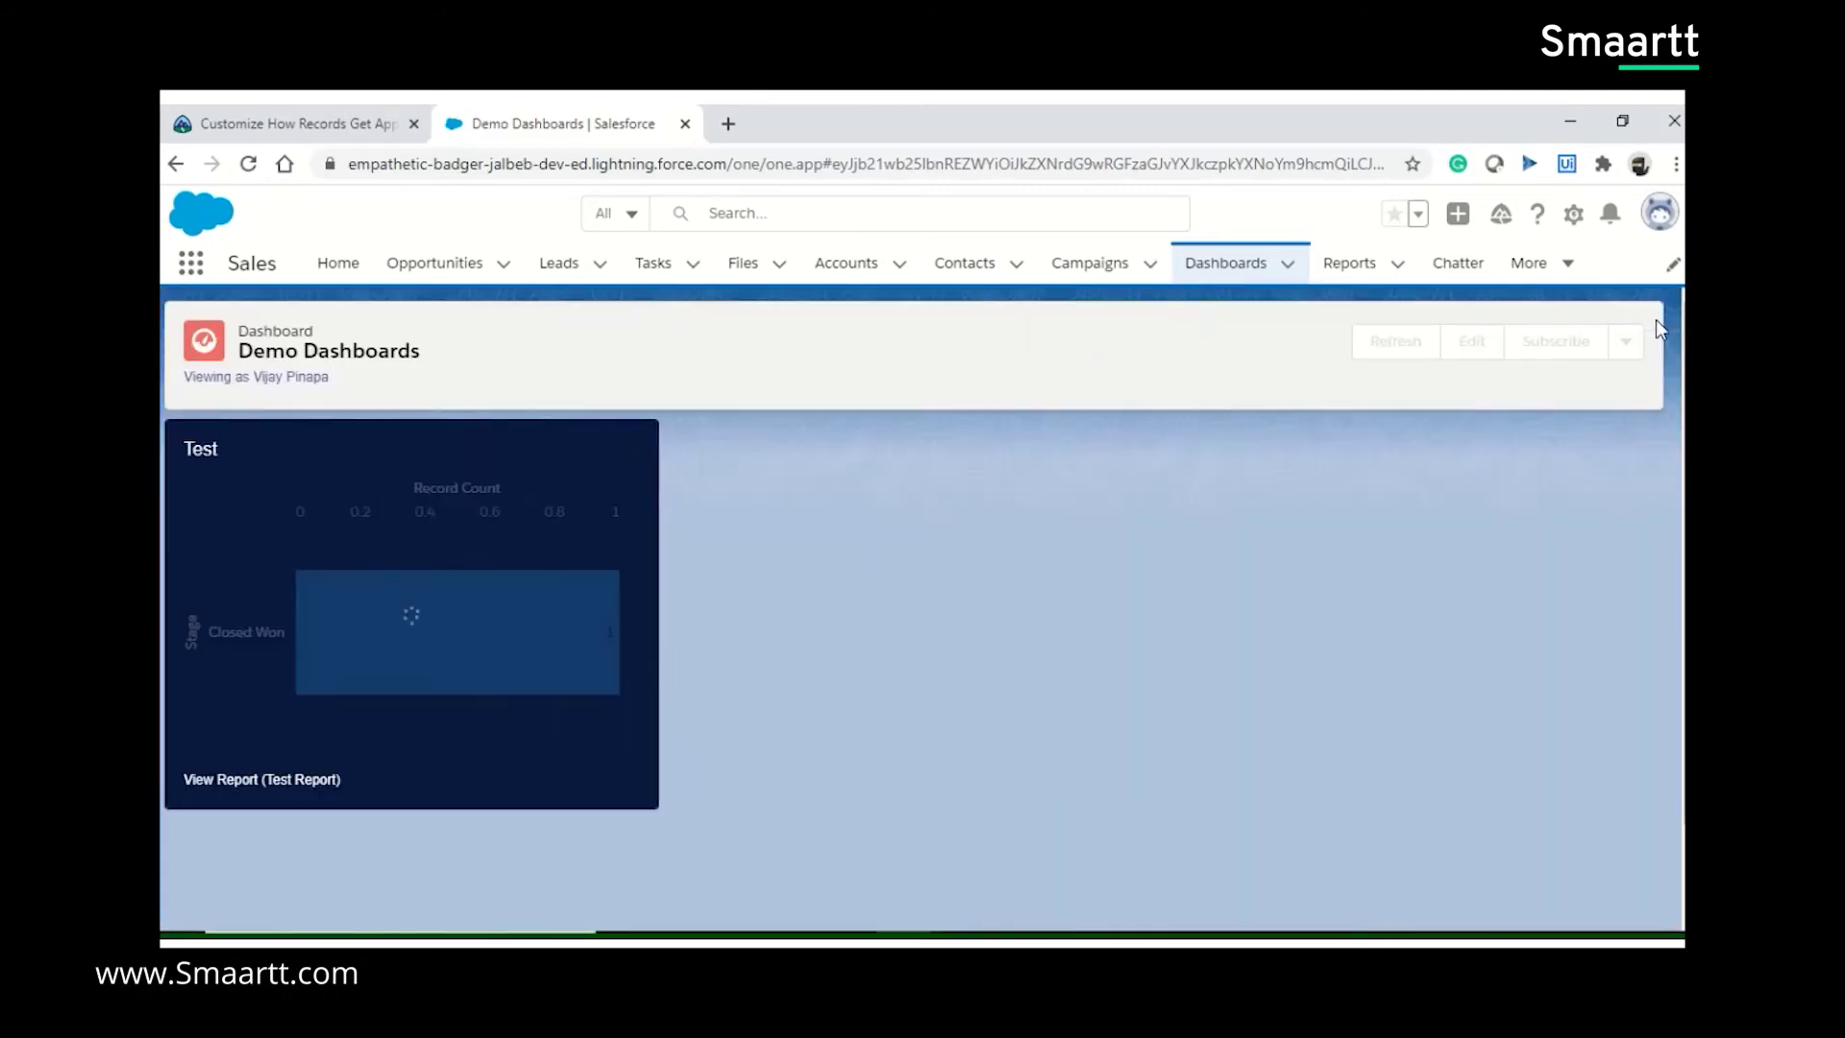